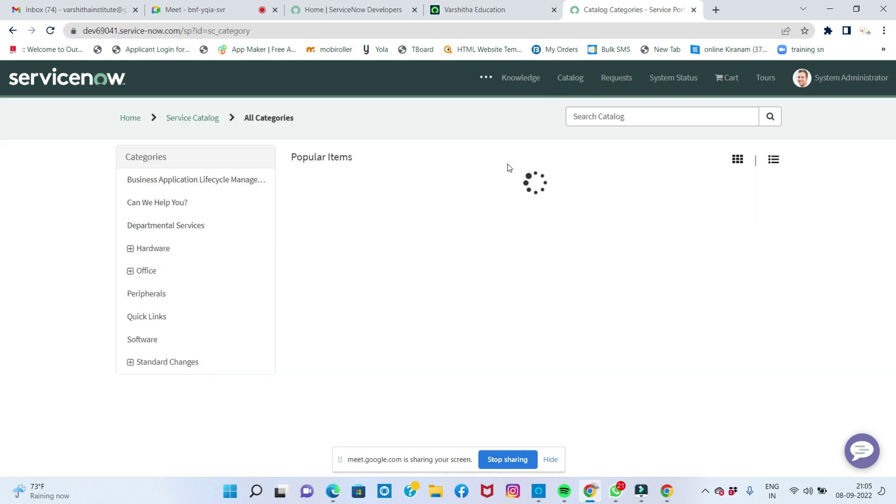
Step: Browse the Office and Hardware categories of the service portal catalog and look through the hardware items
click(141, 272)
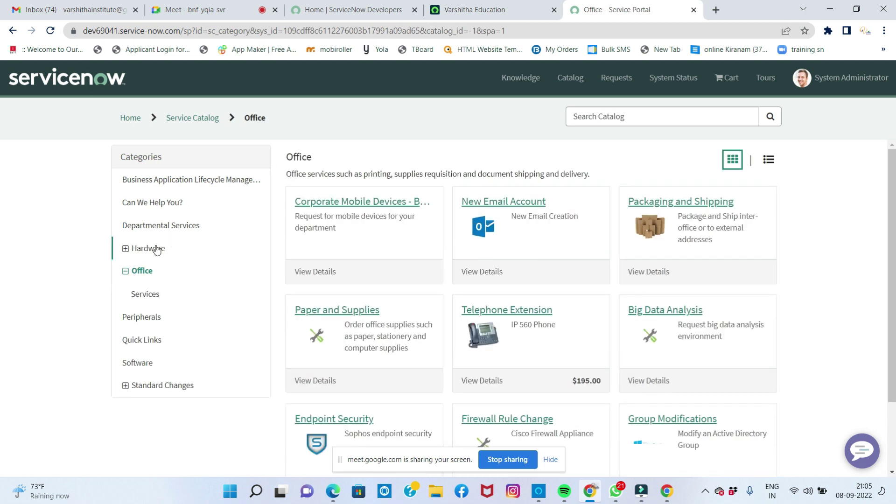
click(174, 248)
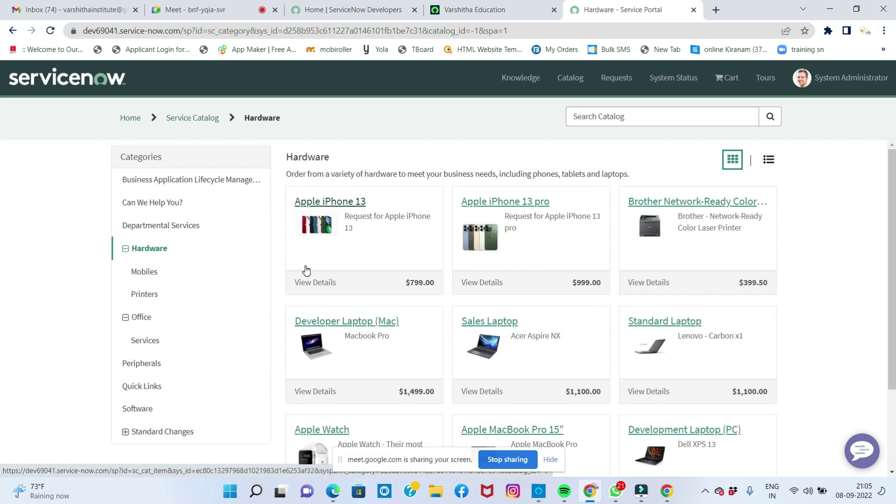
scroll(306, 270, down, 2)
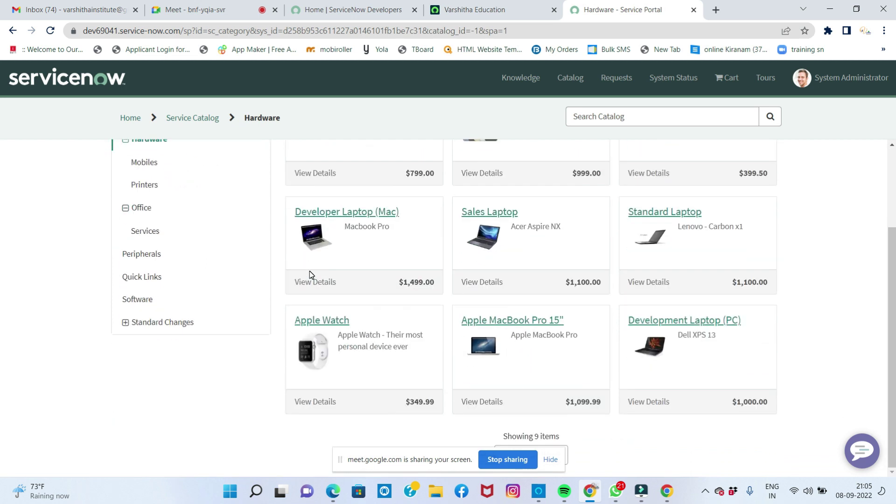
scroll(374, 275, up, 2)
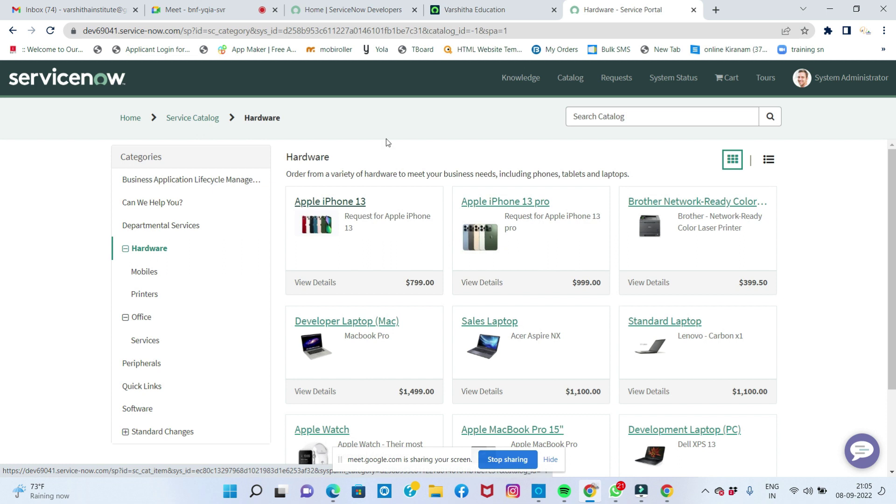
Step: Switch to the admin instance and open the Record Producers list under Catalog Definitions
click(457, 13)
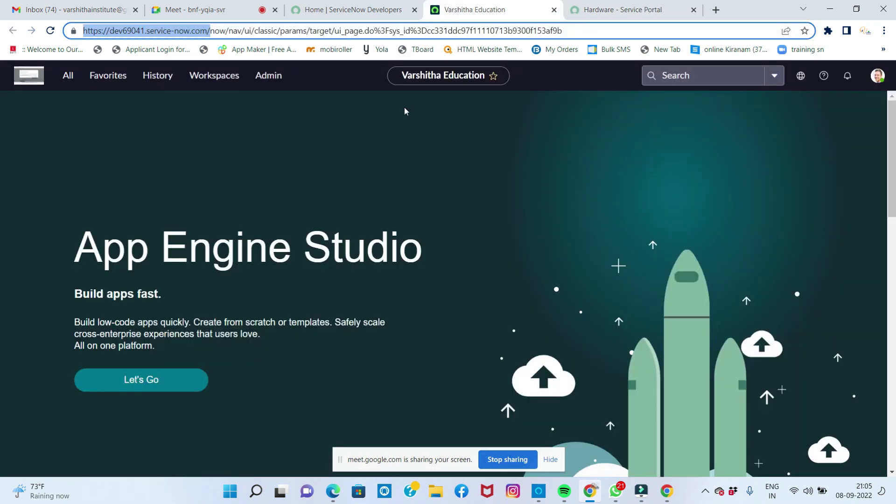
click(71, 78)
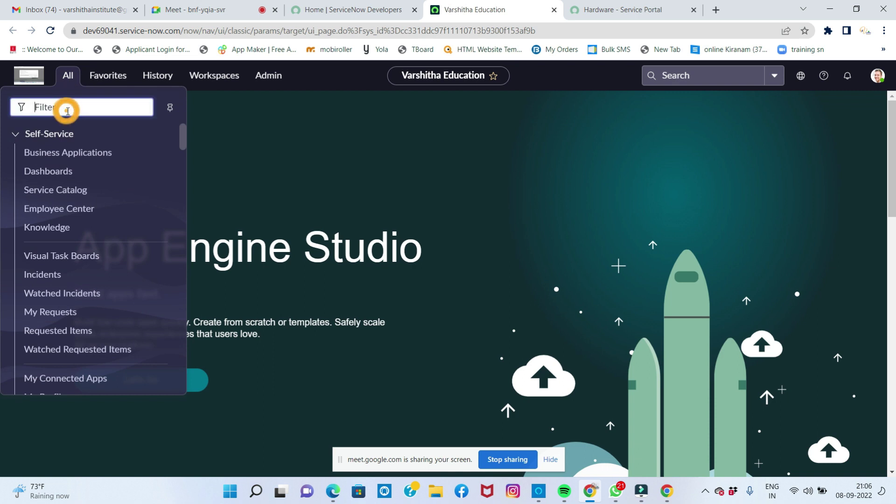
text(rec)
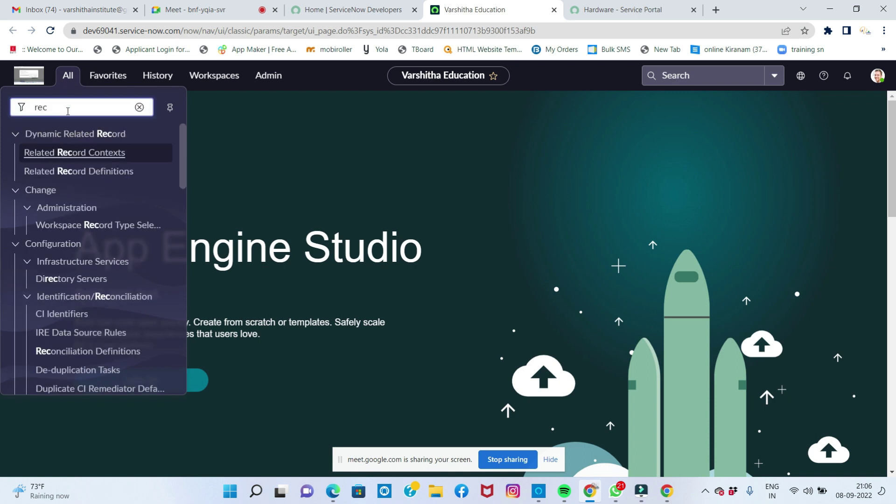
text(ord produce)
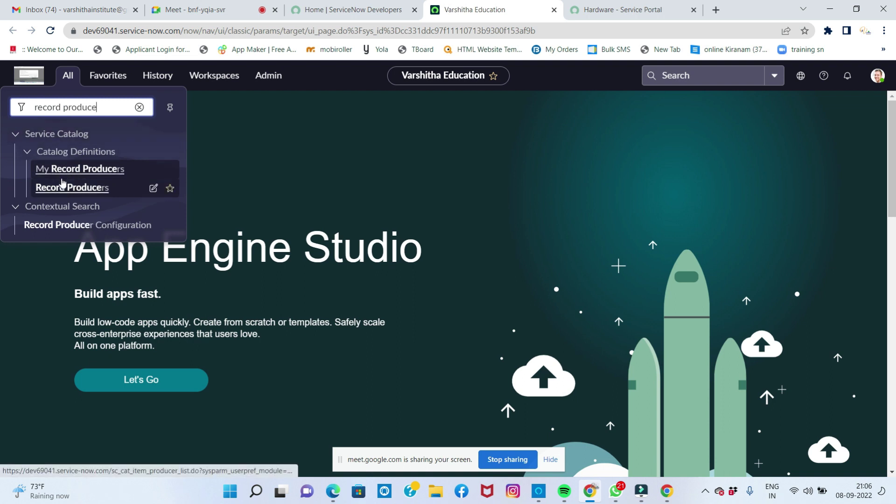
click(69, 189)
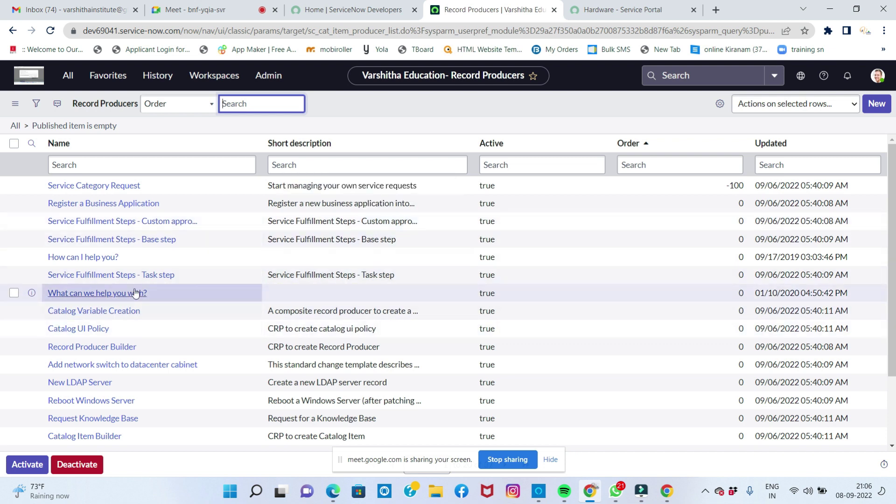
Step: Look through the list of record producers and compare it with the catalog categories in the service portal
scroll(136, 293, down, 2)
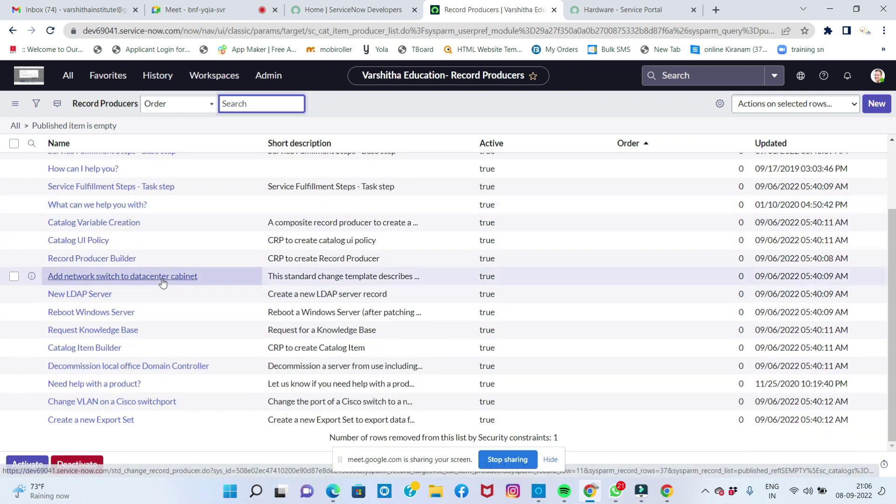
scroll(161, 278, up, 2)
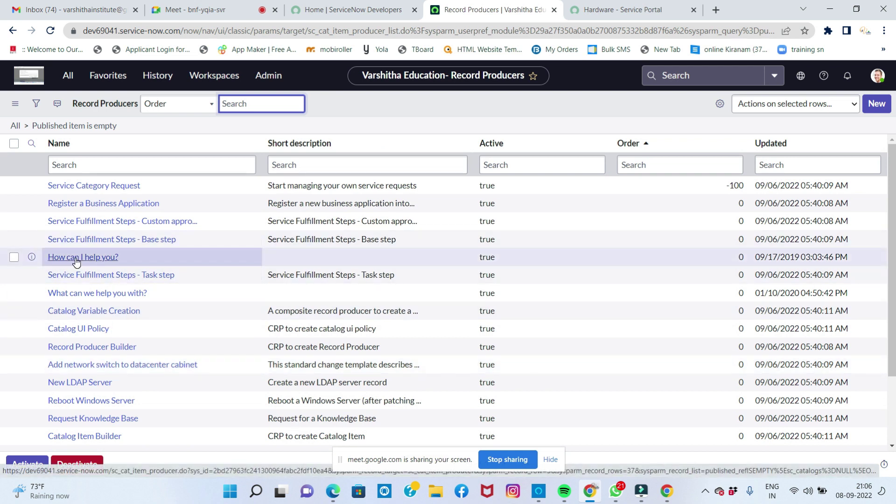
click(589, 13)
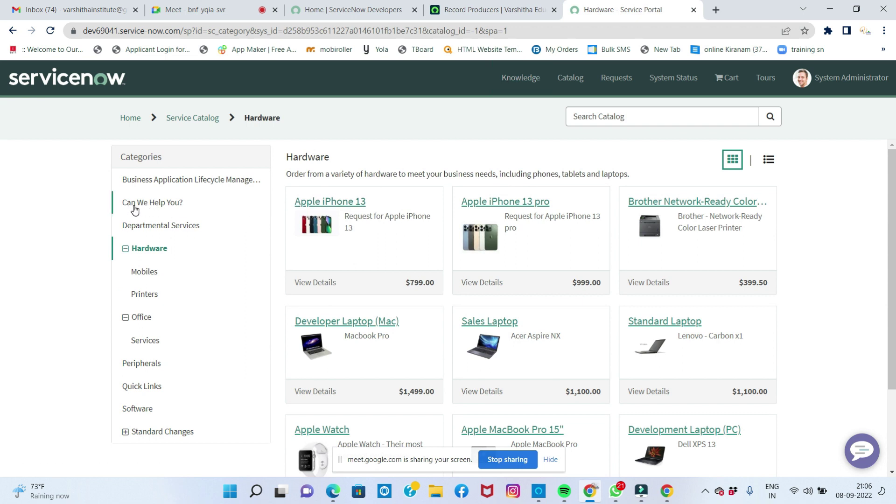
click(490, 13)
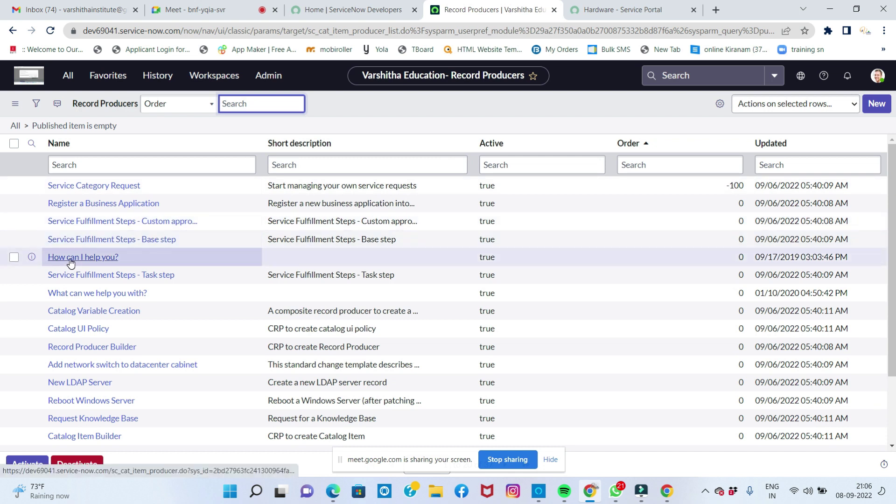
scroll(104, 261, down, 2)
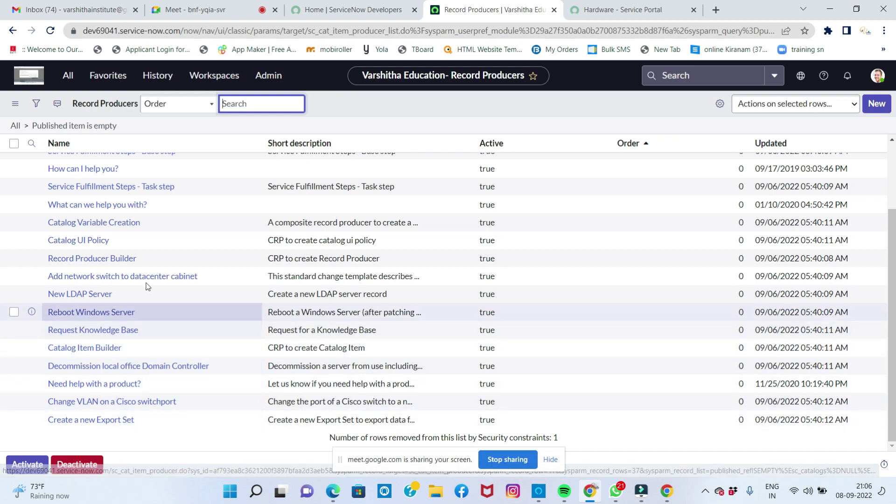
scroll(153, 266, up, 2)
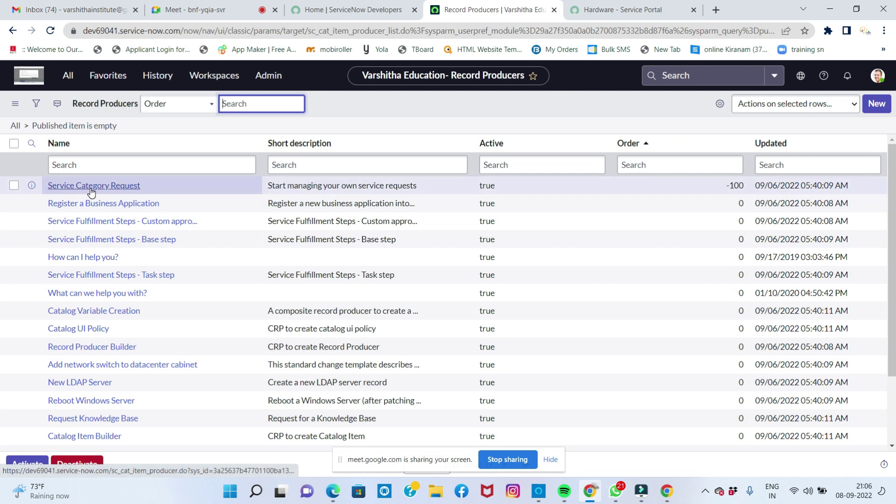
Step: Open the Standard Changes category in the service portal and review its items and subcategories
click(602, 12)
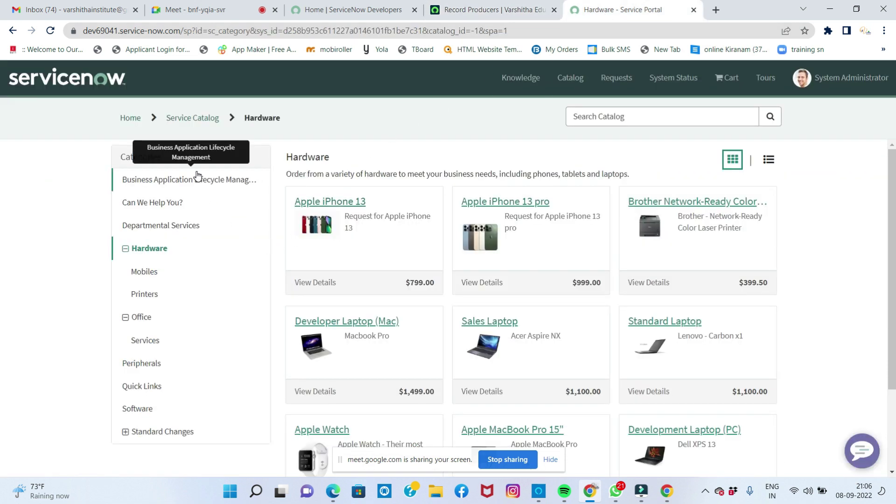
scroll(199, 292, down, 3)
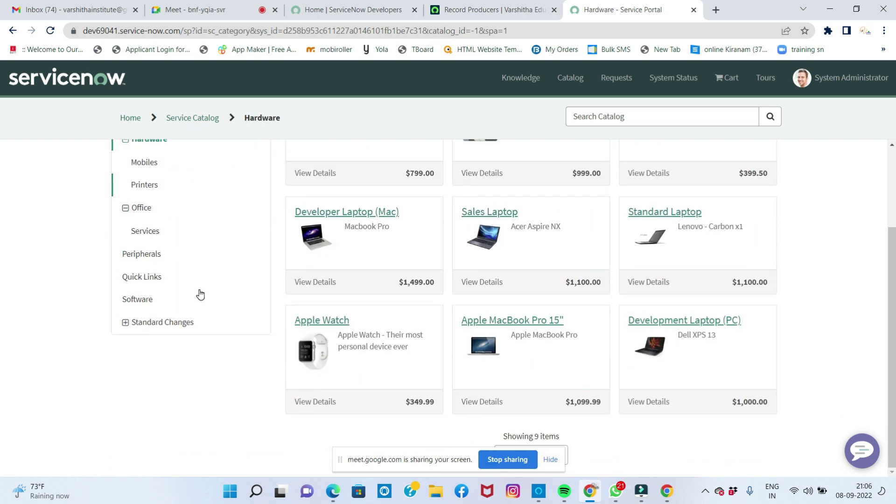
click(136, 324)
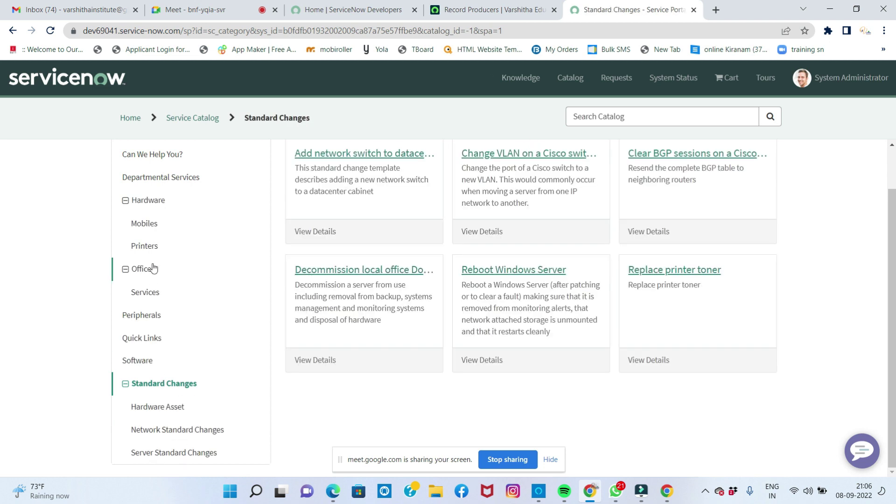
scroll(140, 266, up, 1)
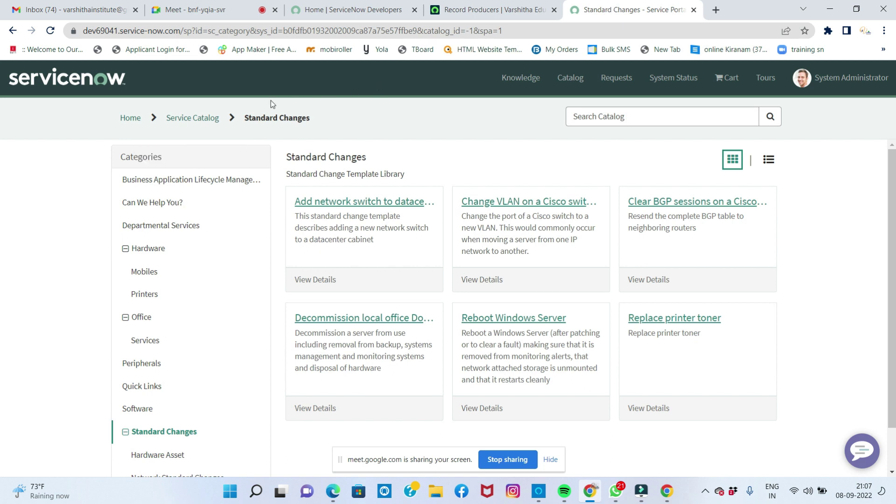
Step: Create a new record producer from the Record Producers list and name it "Bulb information"
click(458, 14)
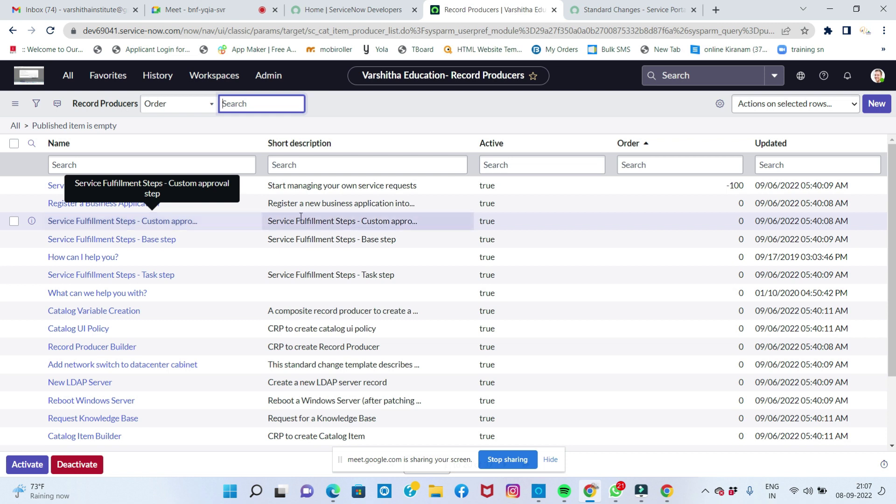
click(876, 105)
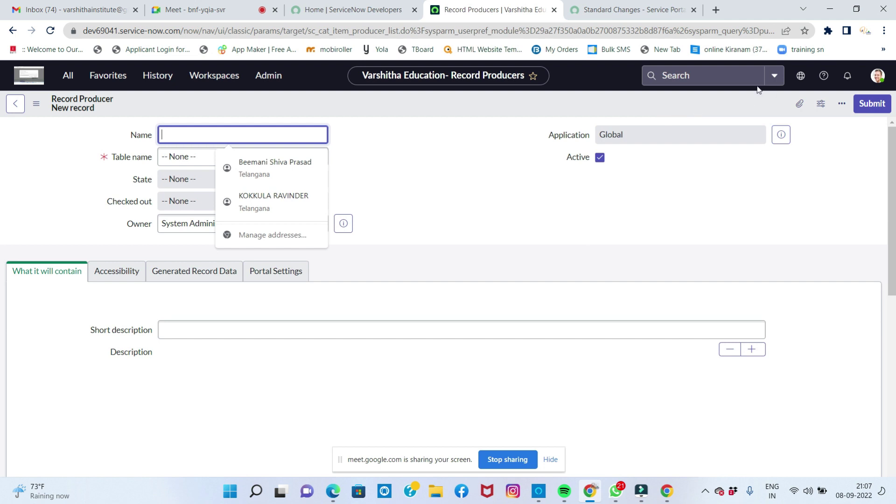
click(514, 150)
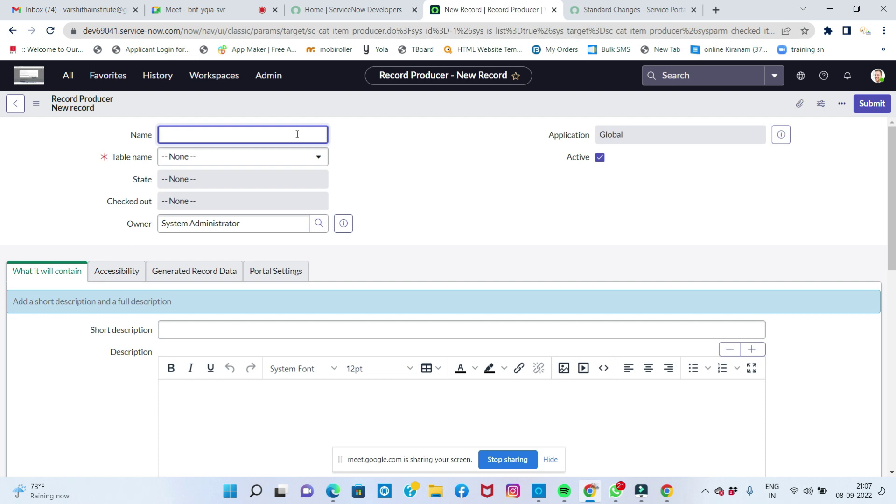
text(Bulb information)
Step: Set the record producer's table name to Catalog [sc_catalog]
click(286, 161)
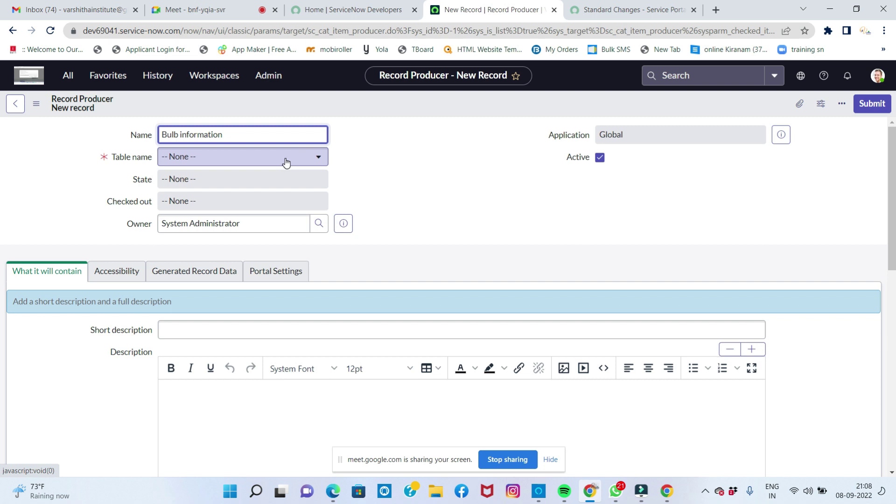
click(286, 162)
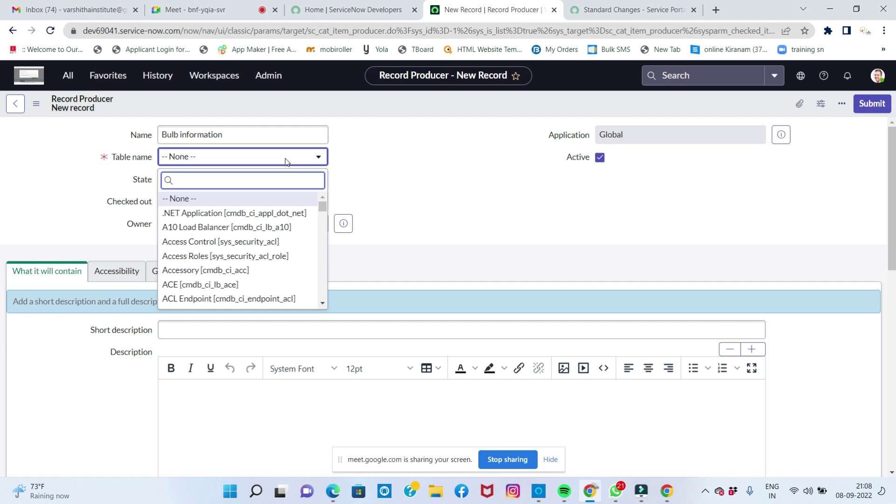
scroll(273, 238, down, 3)
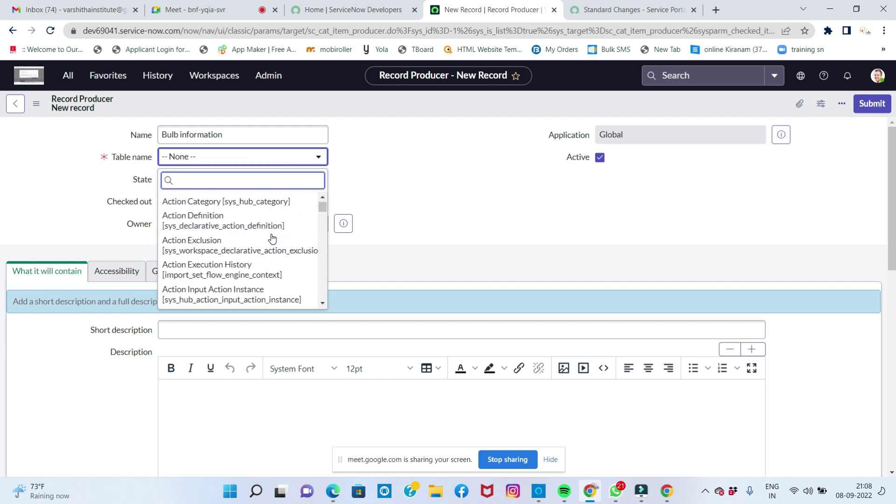
scroll(272, 238, down, 3)
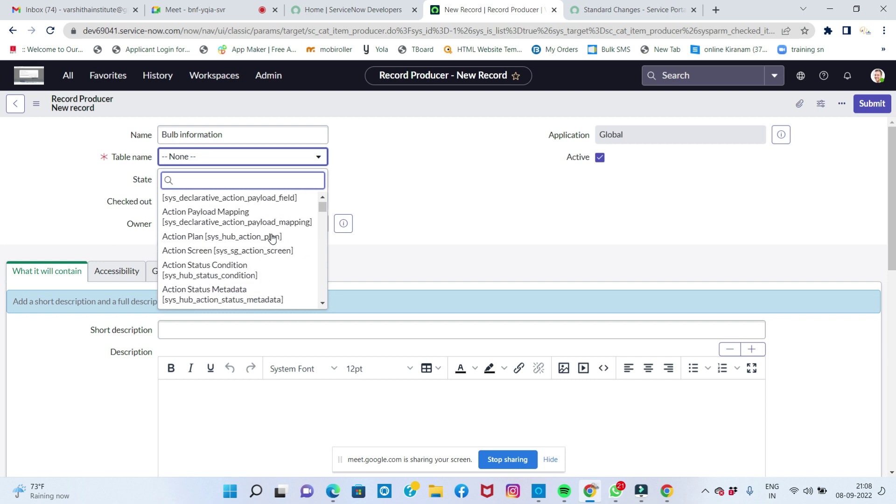
scroll(272, 238, down, 3)
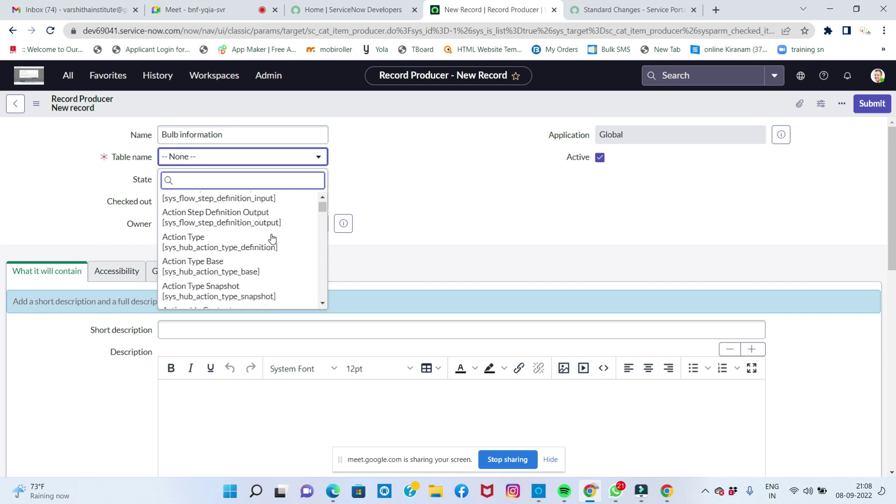
scroll(272, 238, down, 3)
scroll(272, 238, down, 3)
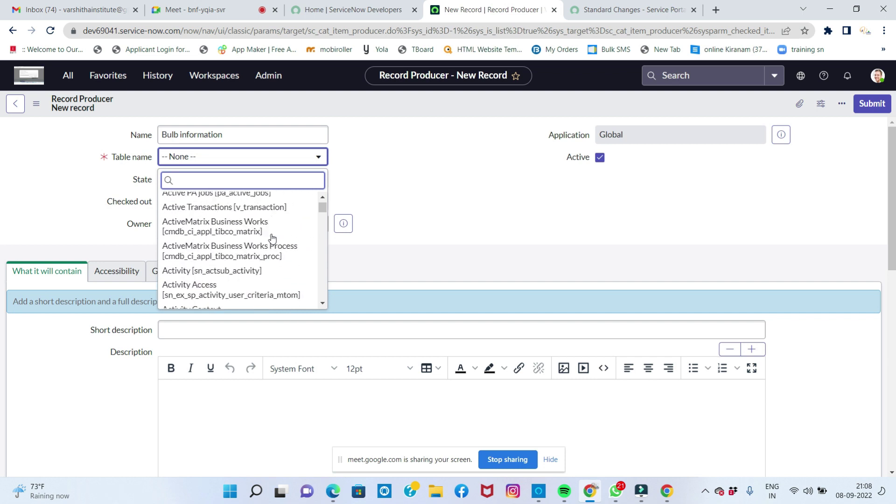
scroll(272, 239, down, 3)
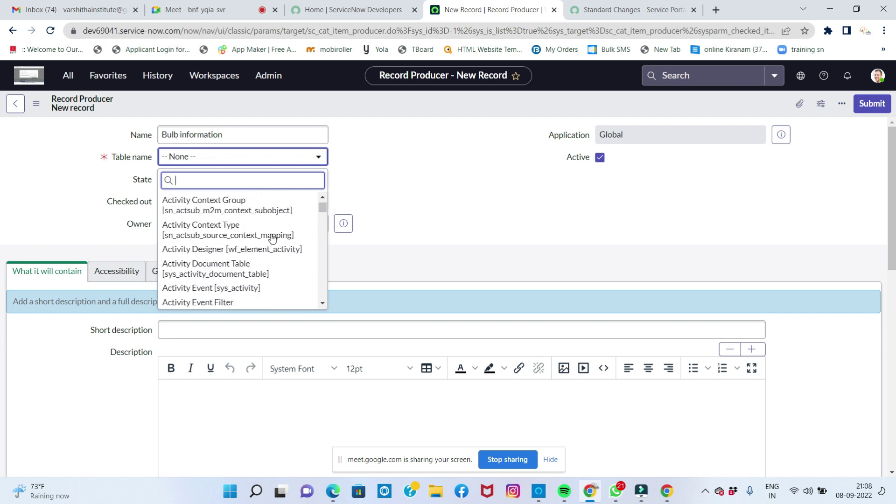
text(cata)
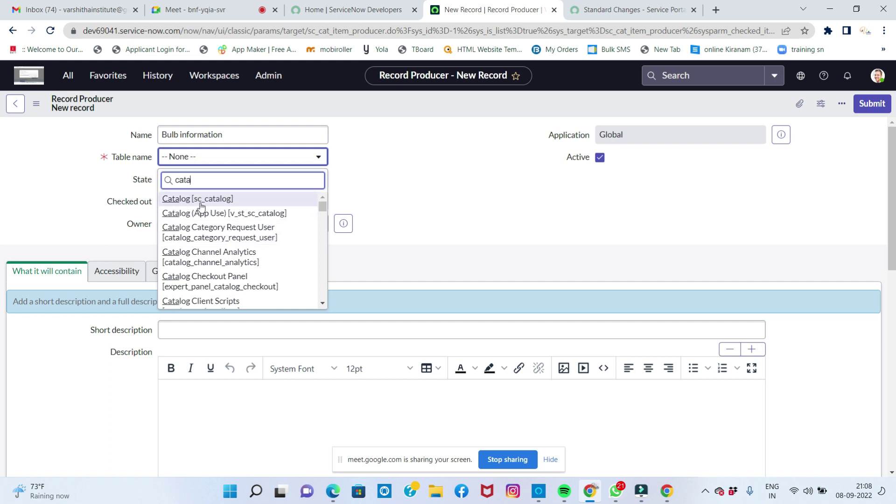
text(l)
click(182, 200)
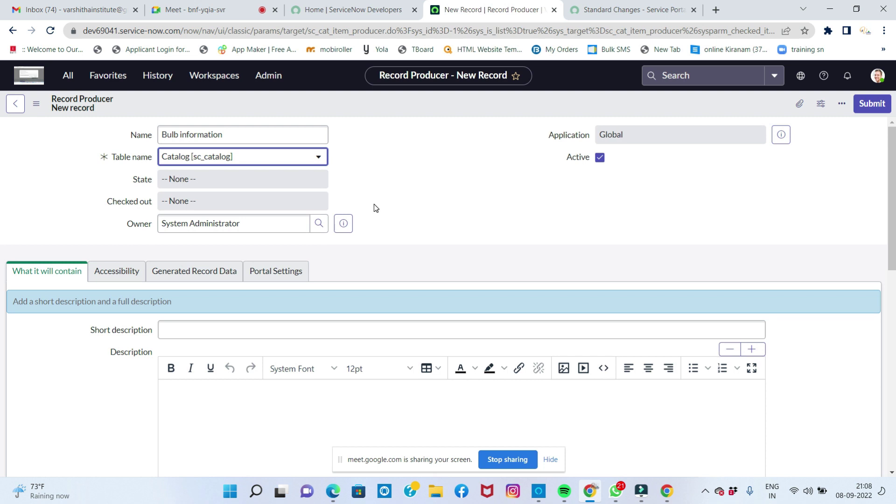
Step: Enter "9 W glowing bulb" as the record producer's short description and move on to the Description field
scroll(276, 217, down, 4)
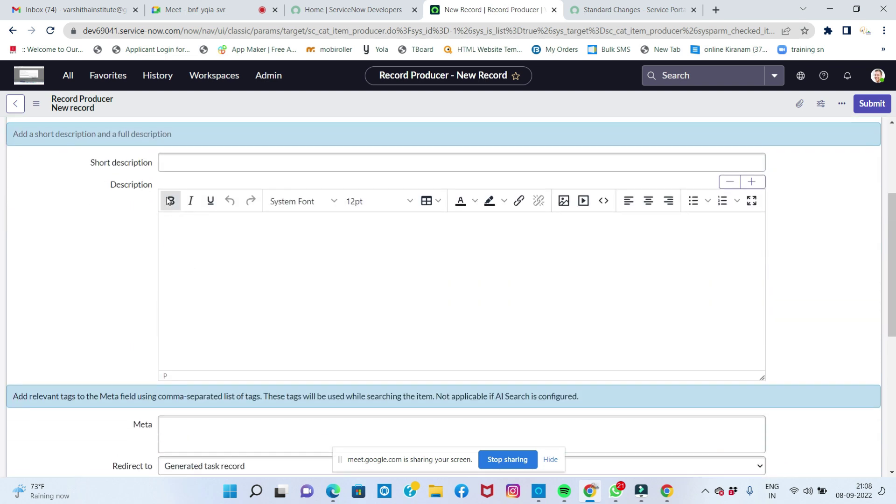
scroll(169, 201, up, 1)
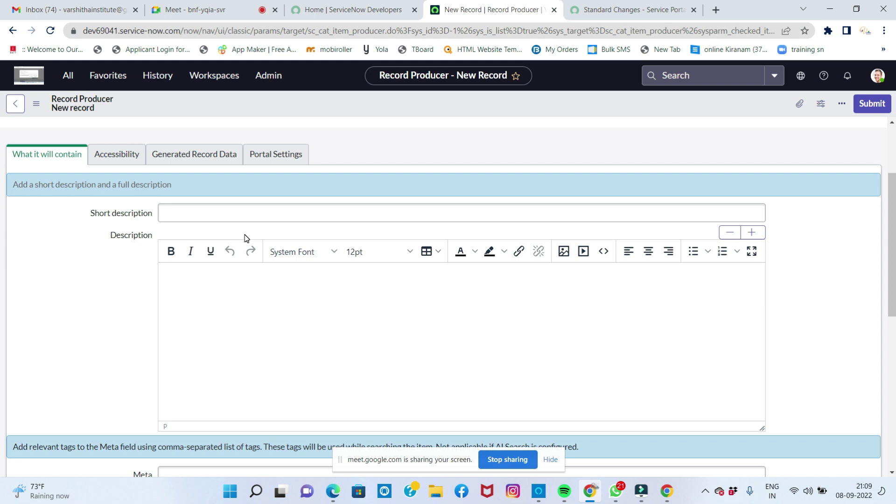
click(227, 212)
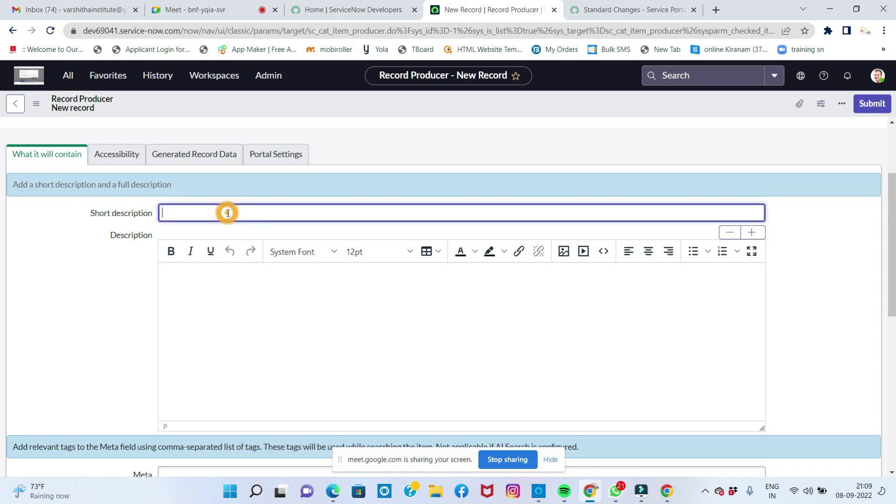
text(9 W glowing buld)
key(BackSpace)
text(b)
key(Tab)
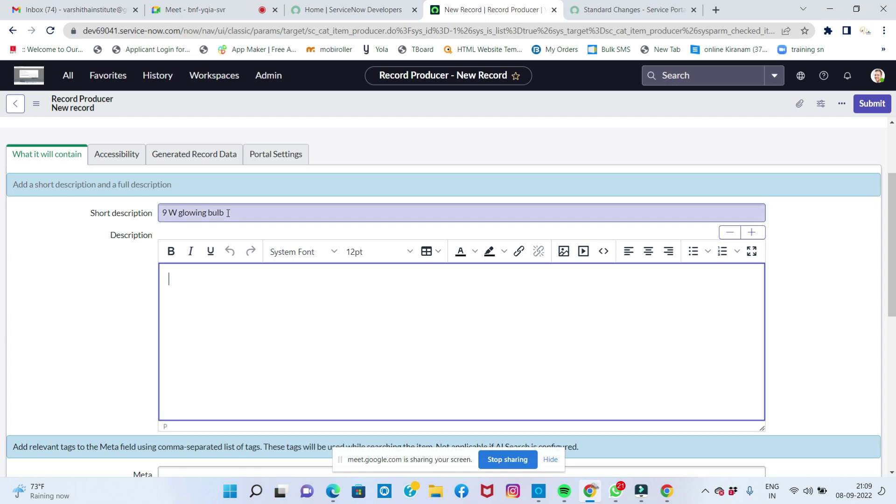
Step: Fill in the record producer's description with three lines: "100-200 V", "No power problem" and "Best for value"
text(100-200 V)
key(Return)
text(No power)
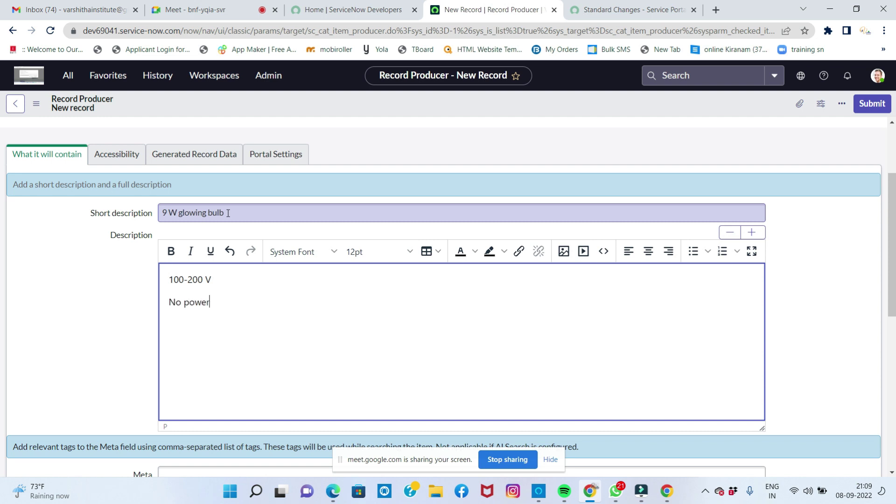
text( problem )
text(Best f)
text(or mon)
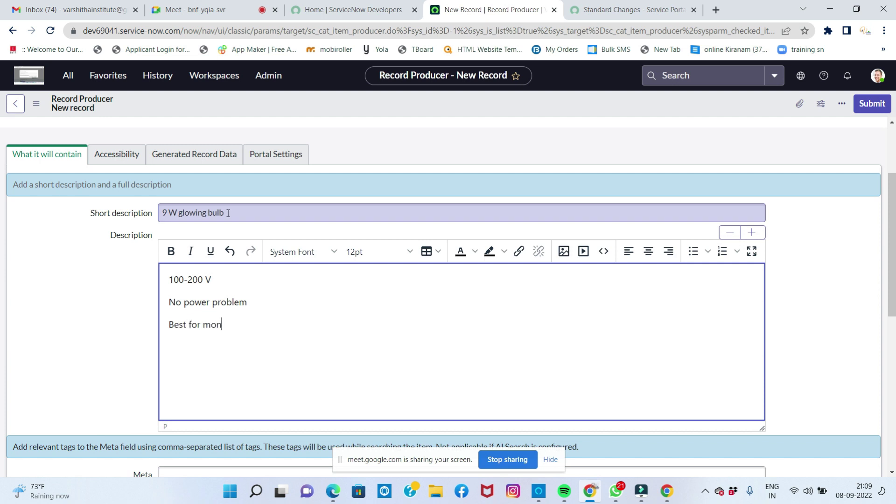
key(BackSpace)
key(BackSpace)
key(BackSpace)
text(value)
Step: Search Google Images for "led bulb" in a new browser tab to find a product picture
scroll(243, 253, down, 3)
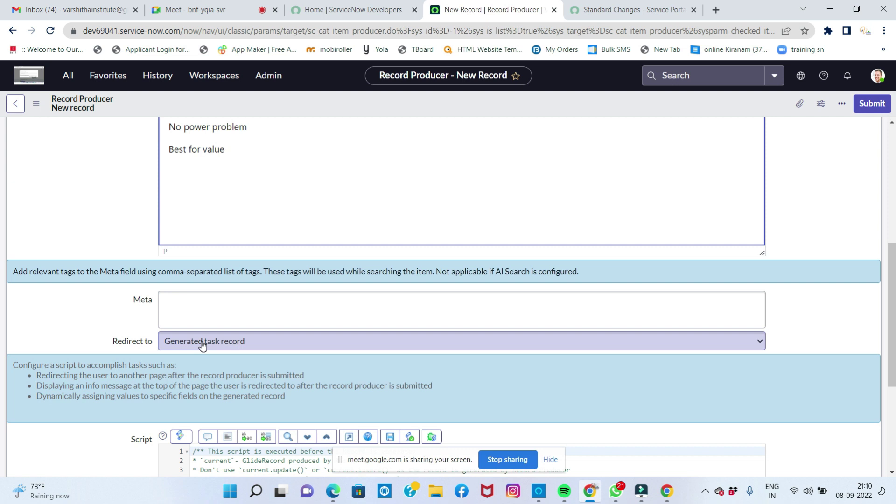
scroll(201, 346, down, 5)
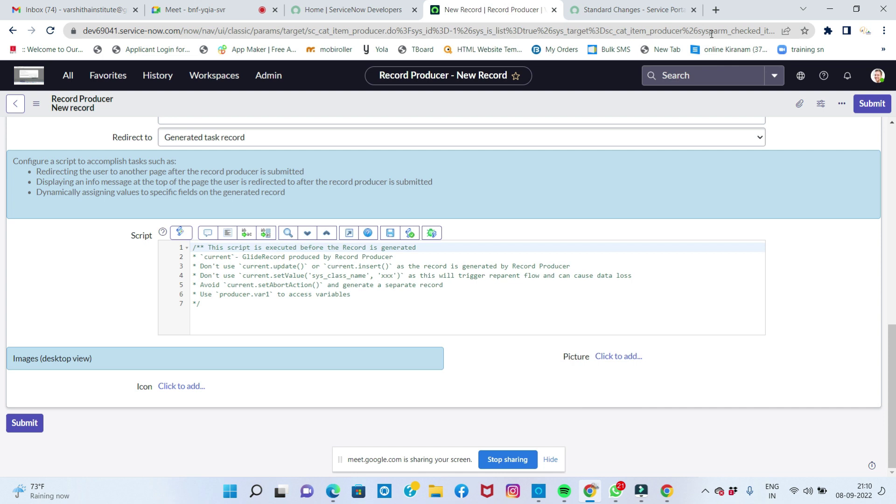
click(716, 9)
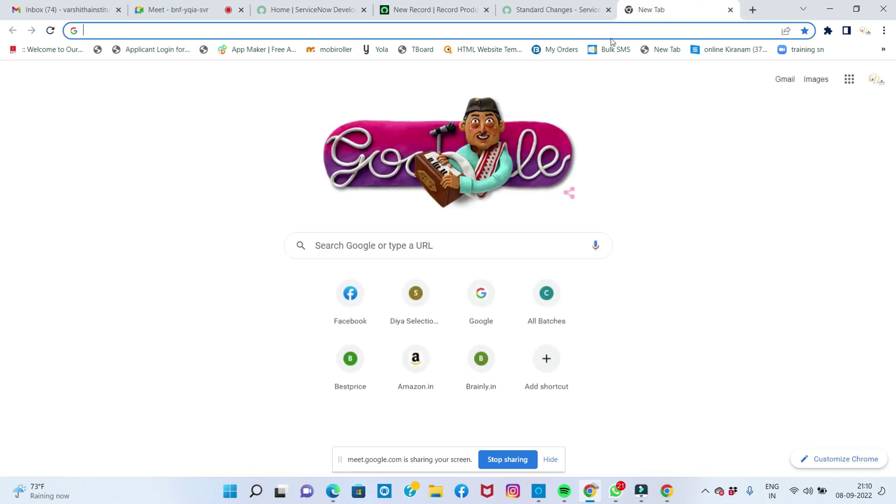
click(402, 247)
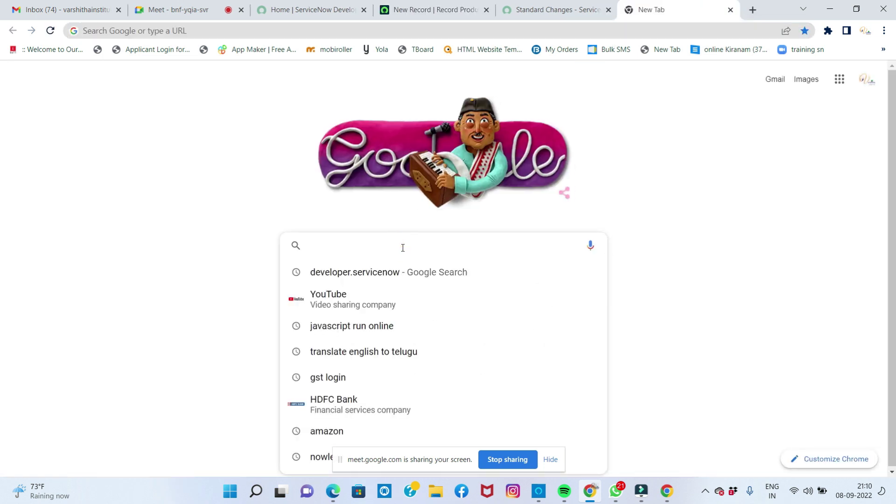
text(bulb)
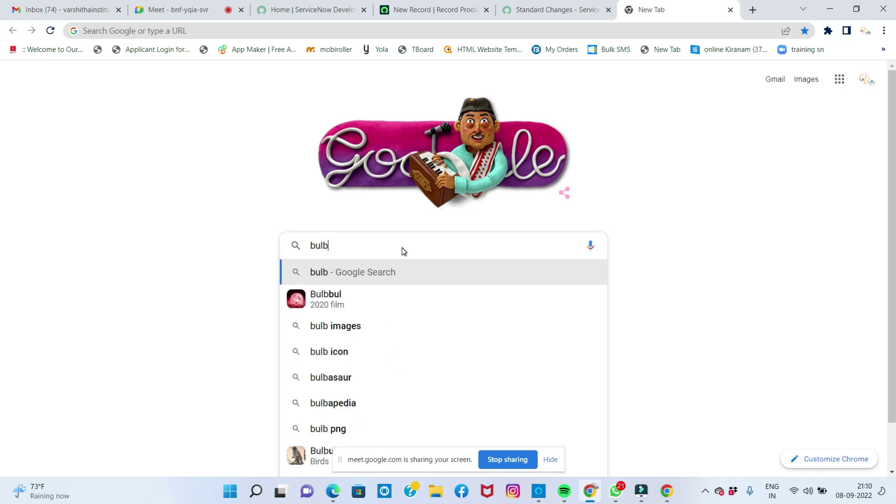
key(BackSpace)
key(BackSpace)
key(BackSpace)
key(BackSpace)
text(led bulb)
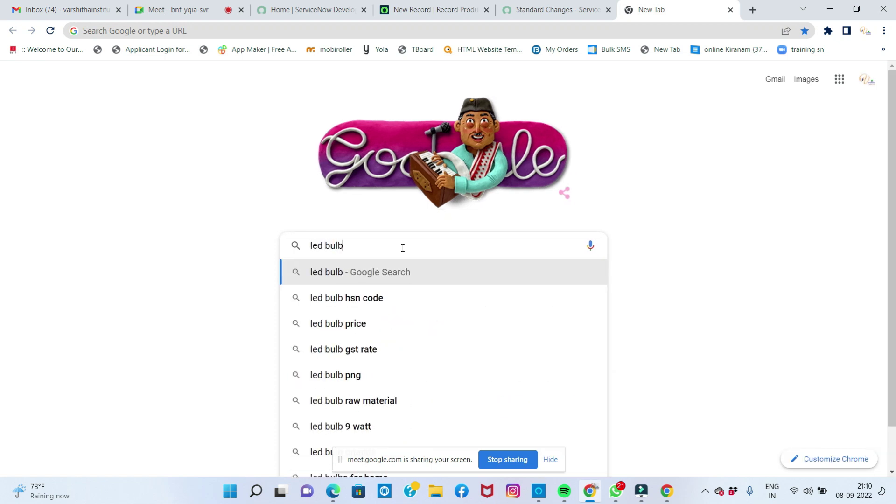
key(Return)
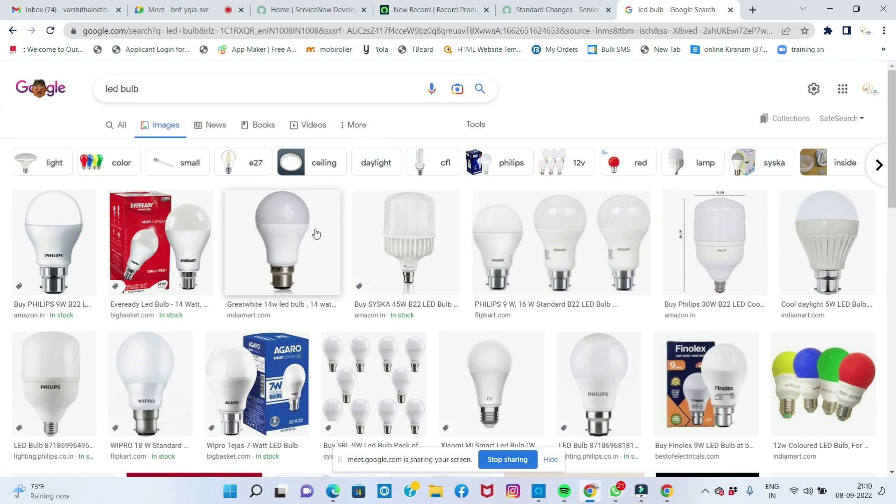
Step: Save the Greatwhite 14w LED bulb image to the Desktop as download.jpg and close the search tab
right_click(291, 215)
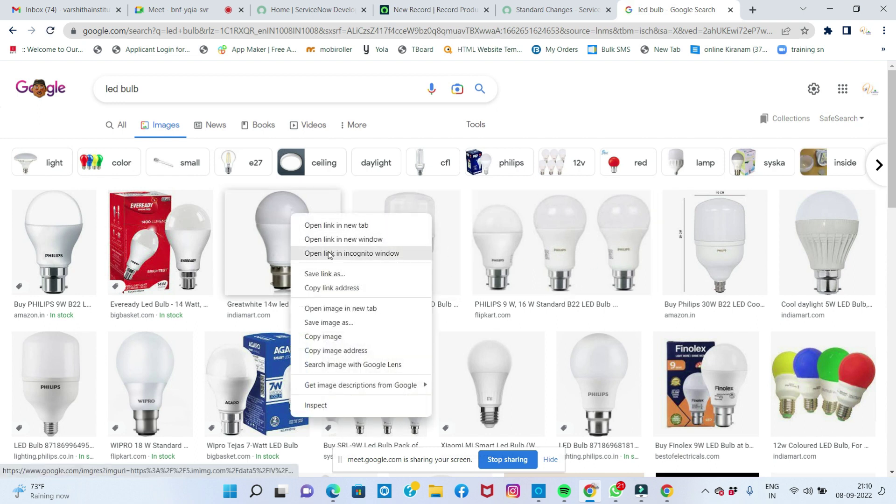
click(332, 322)
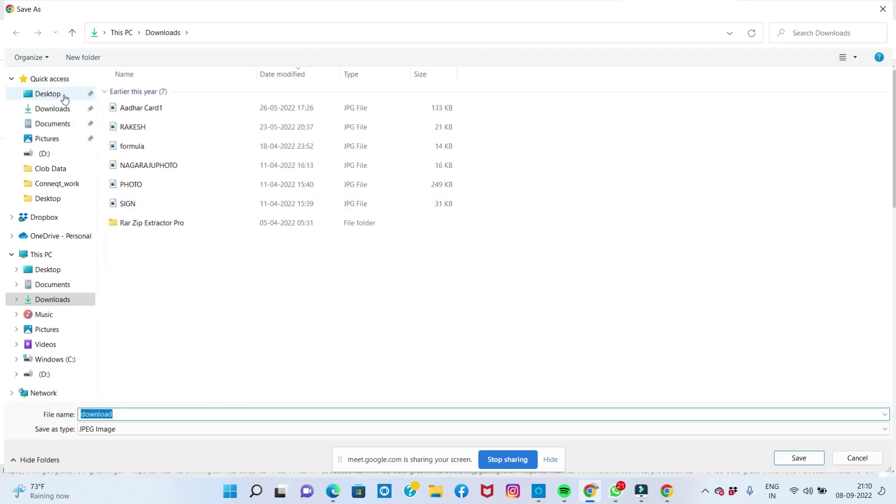
click(53, 96)
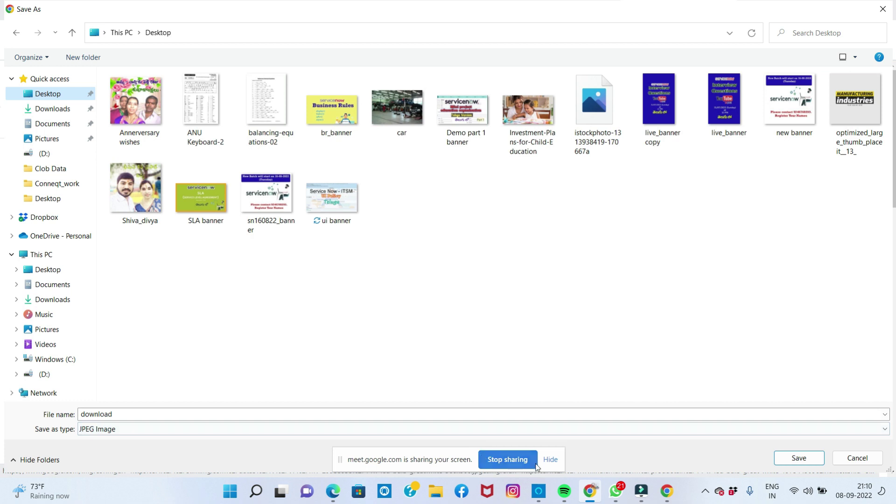
click(787, 458)
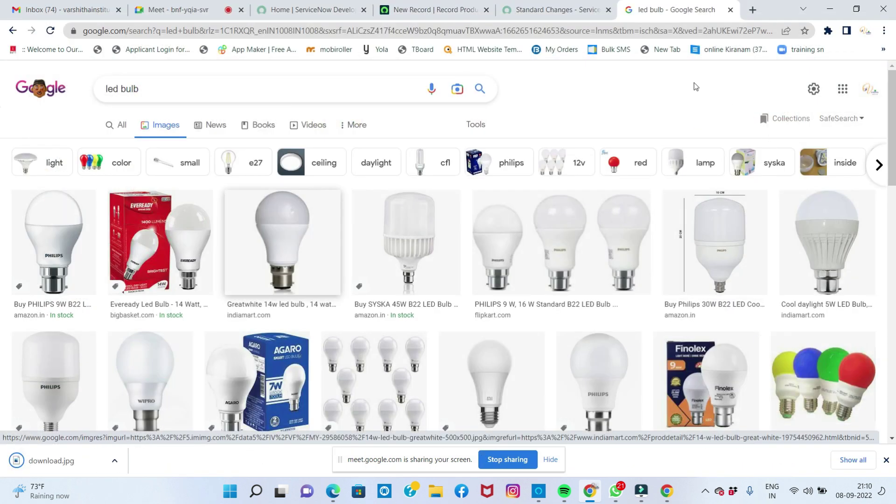
click(731, 9)
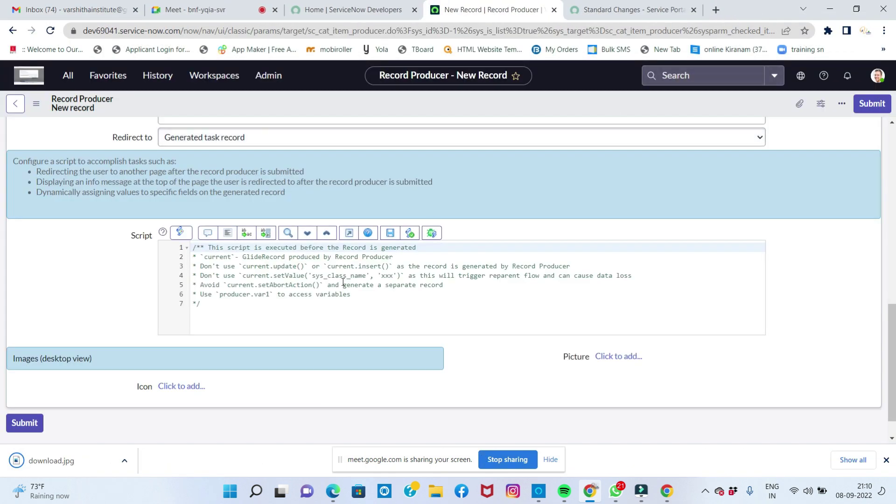
Step: Upload the bulb image "download" from the Desktop as the record producer's picture
scroll(342, 281, down, 1)
click(614, 325)
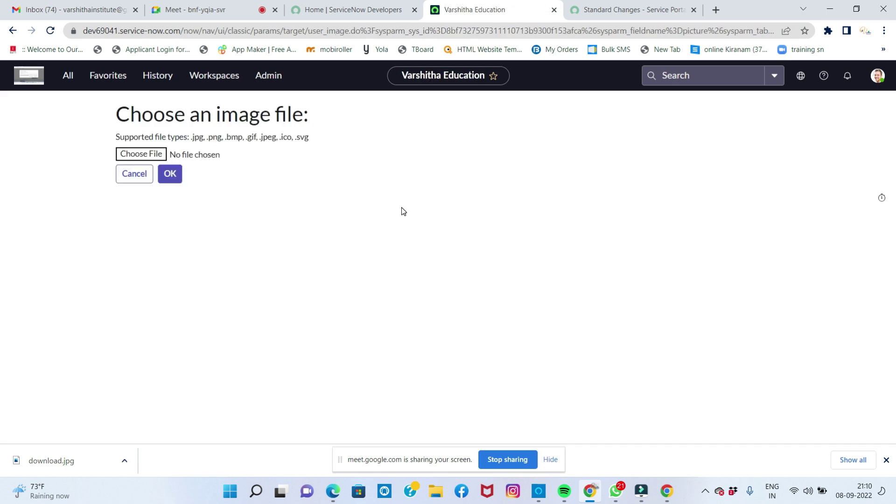
click(156, 154)
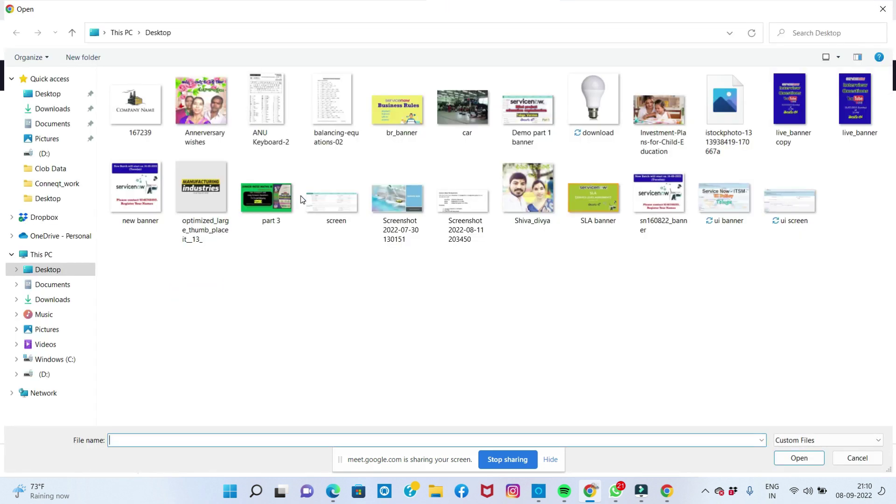
double_click(611, 108)
click(171, 174)
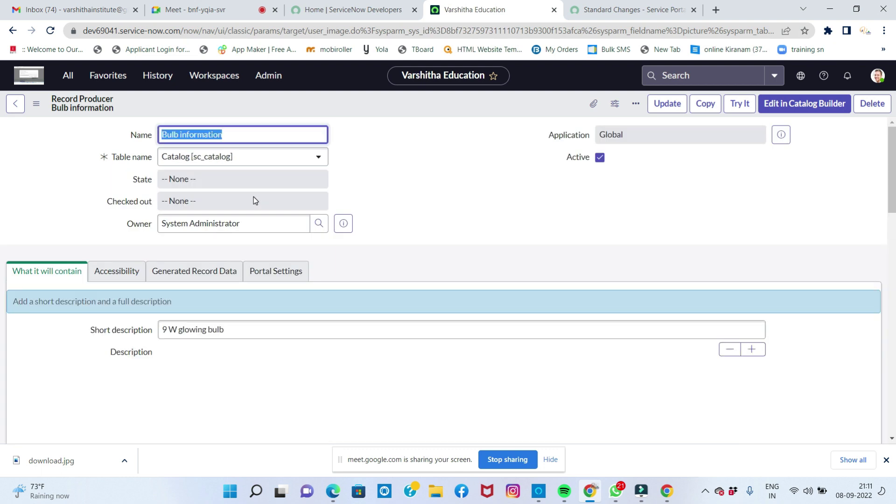
scroll(247, 310, down, 10)
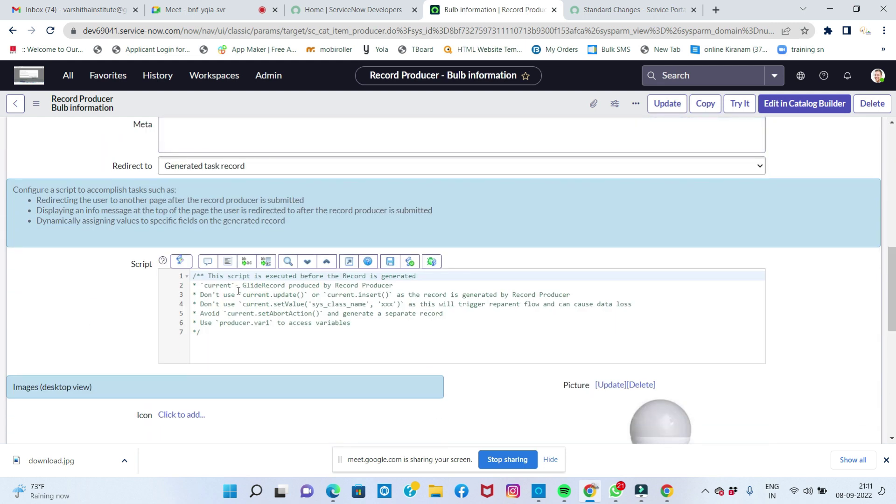
click(187, 416)
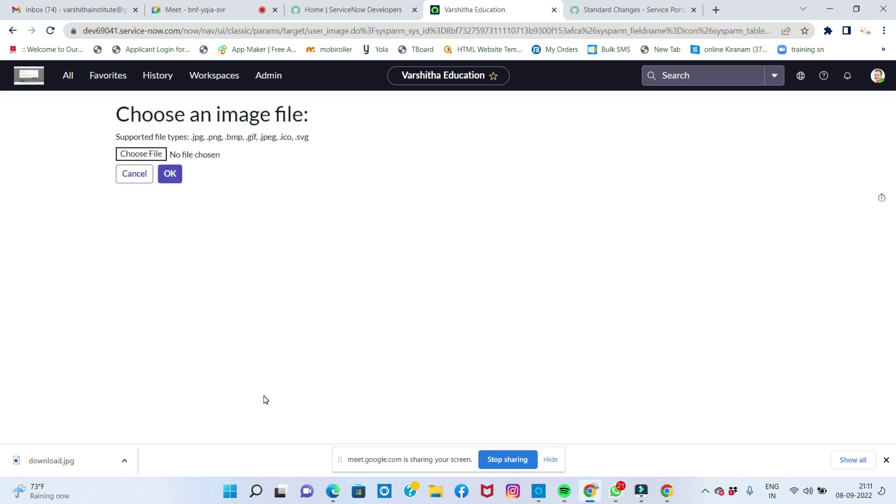
click(12, 31)
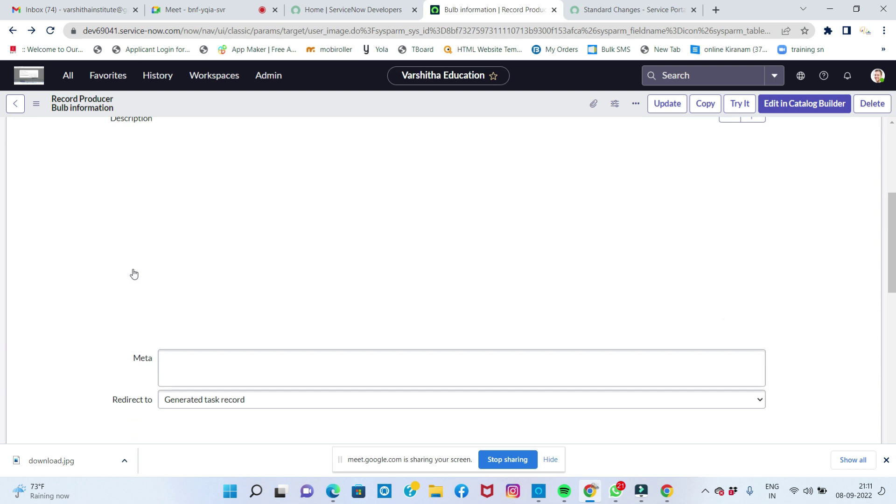
Step: Add Service Catalog to the record producer's catalogs in its accessibility settings and lock the list
scroll(131, 262, up, 3)
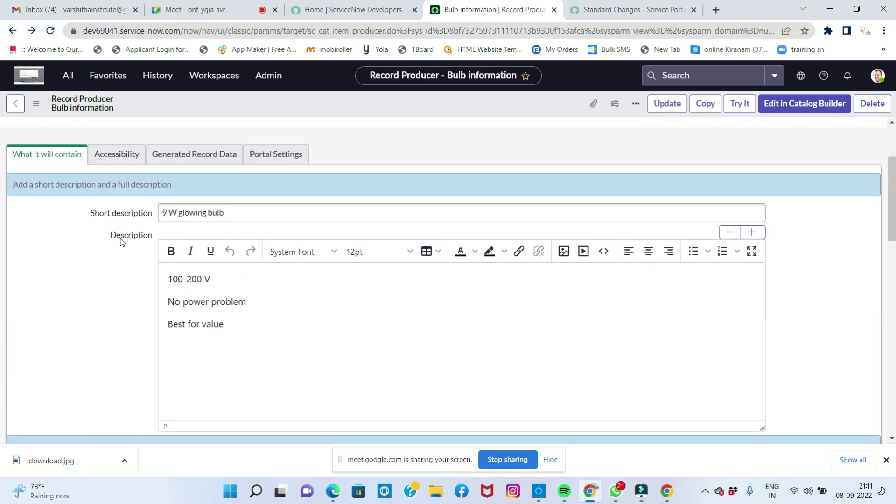
click(118, 155)
click(177, 271)
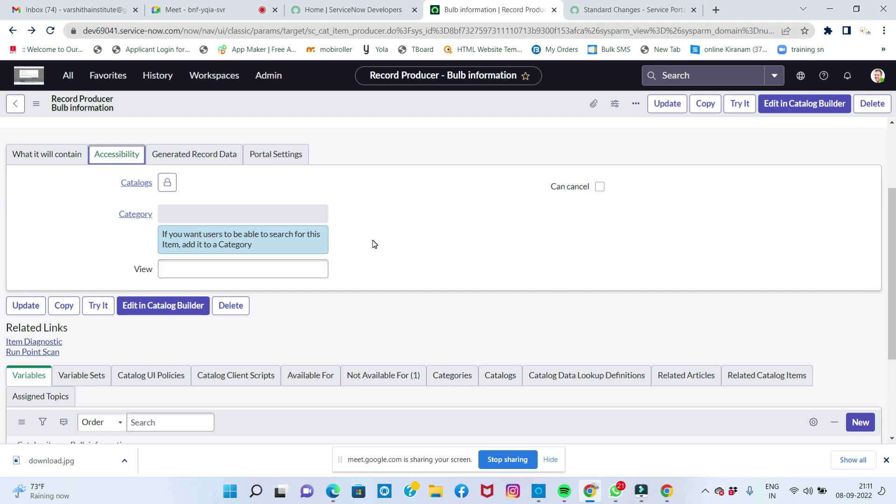
click(168, 183)
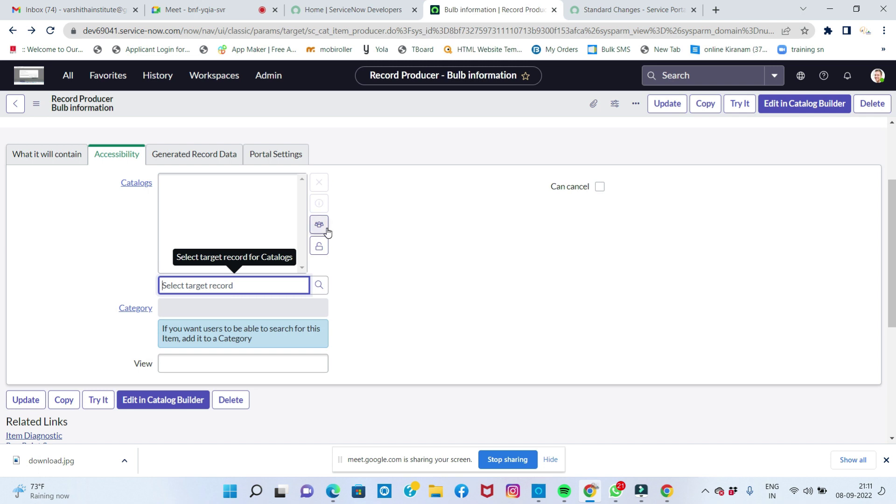
click(319, 286)
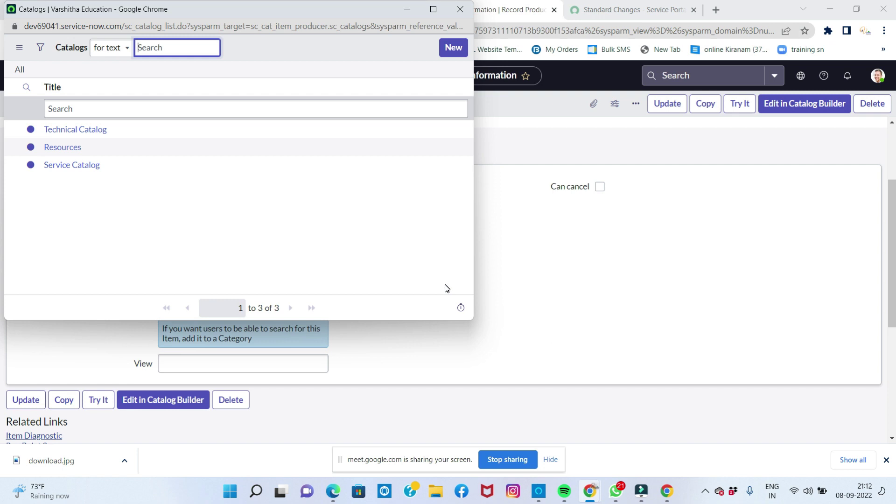
click(101, 169)
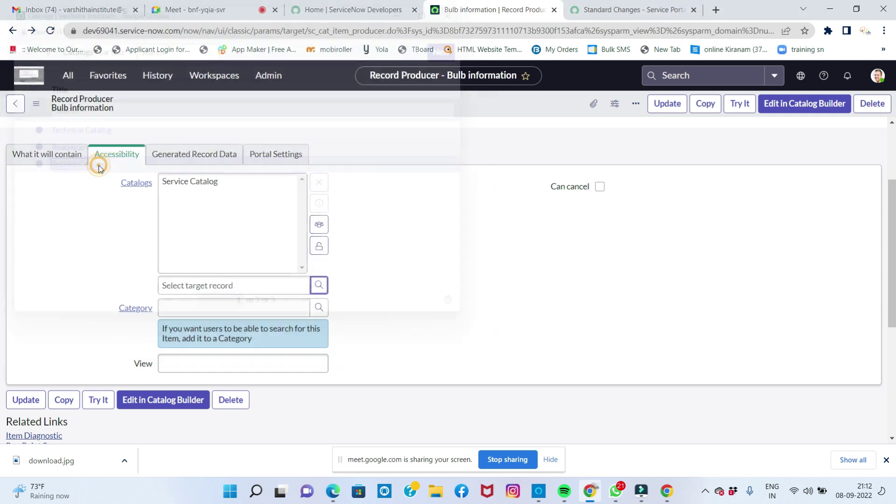
click(319, 246)
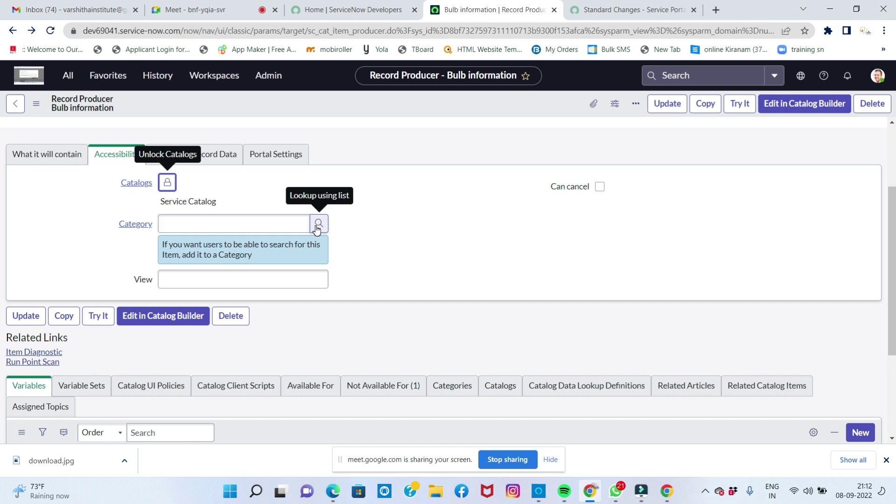
Step: Save the record producer's changes while staying on its form, without leaving for a new variable
scroll(180, 329, down, 3)
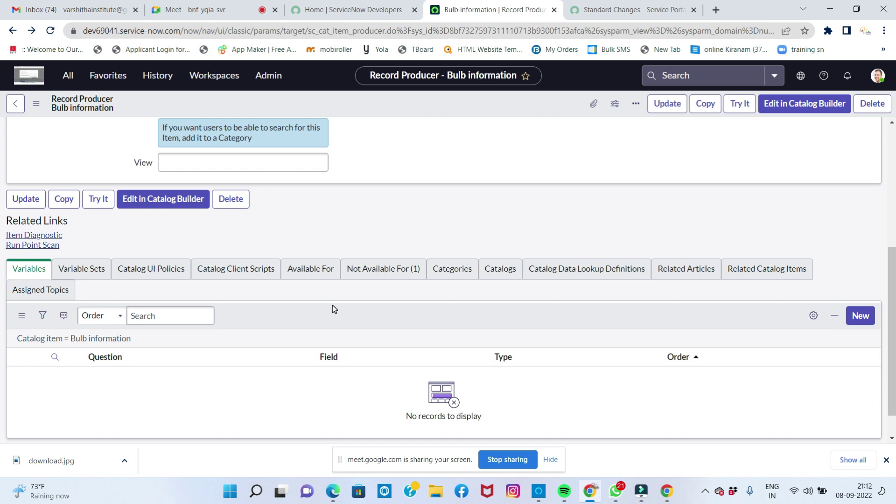
click(861, 316)
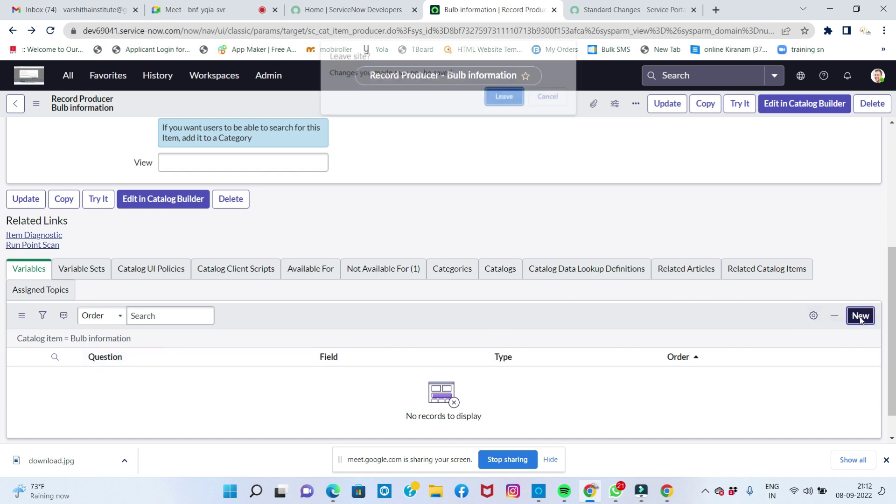
click(551, 96)
right_click(512, 109)
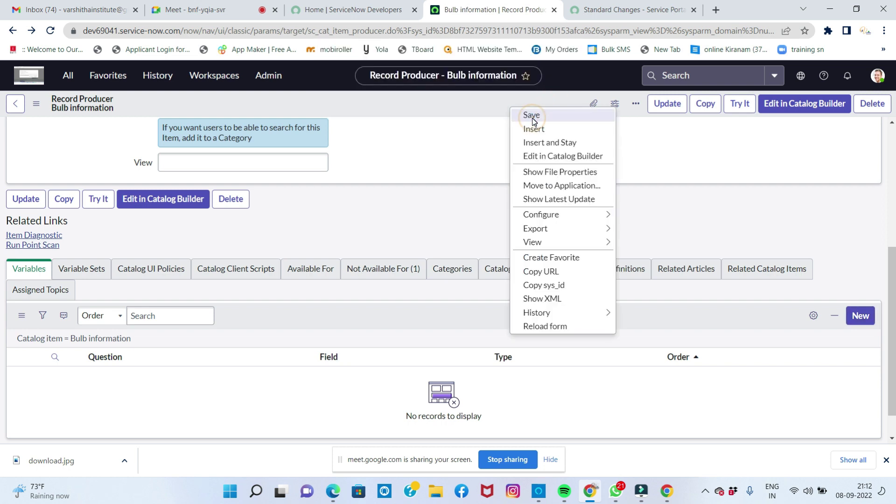
click(532, 117)
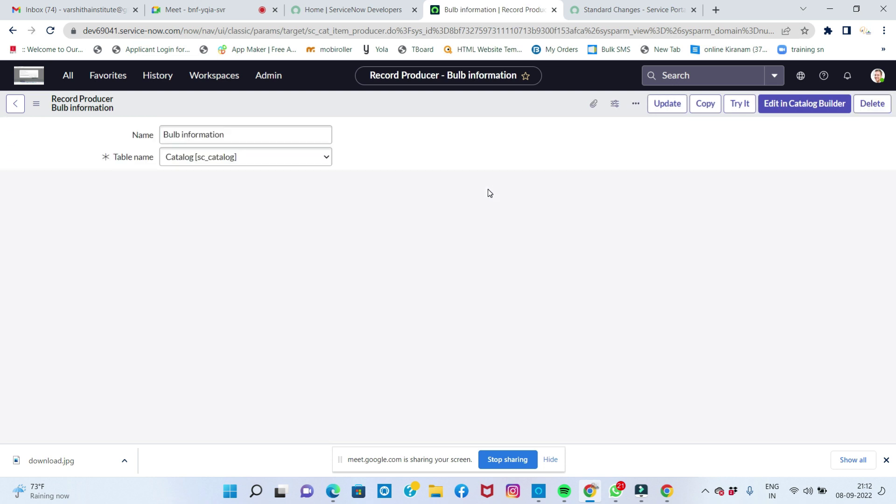
Step: Start a new variable for the record producer and enter "How many watts you want" as its question
scroll(428, 318, down, 4)
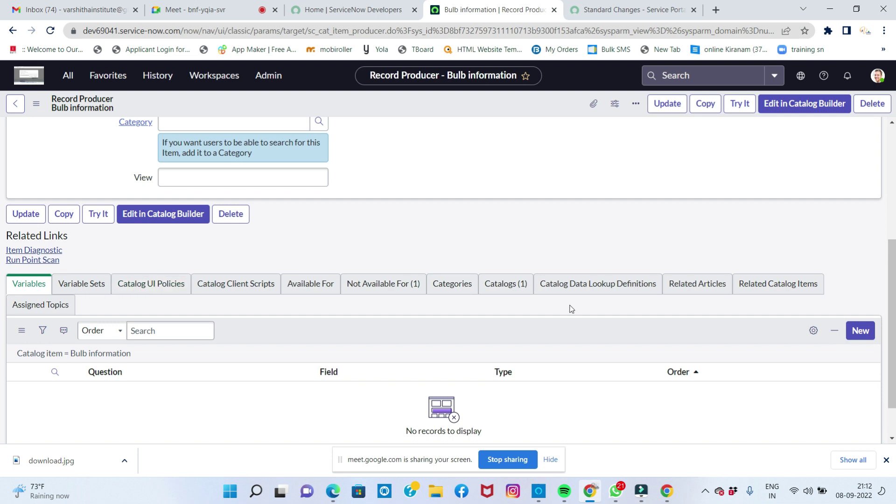
click(861, 330)
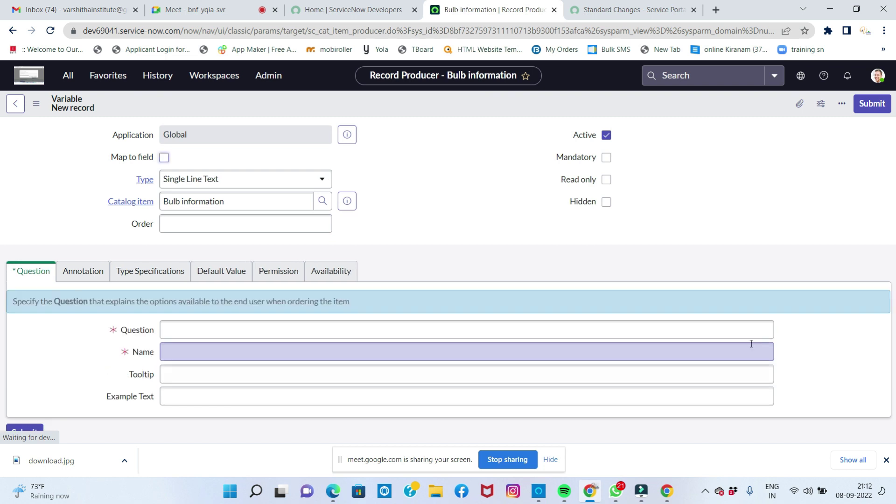
click(288, 328)
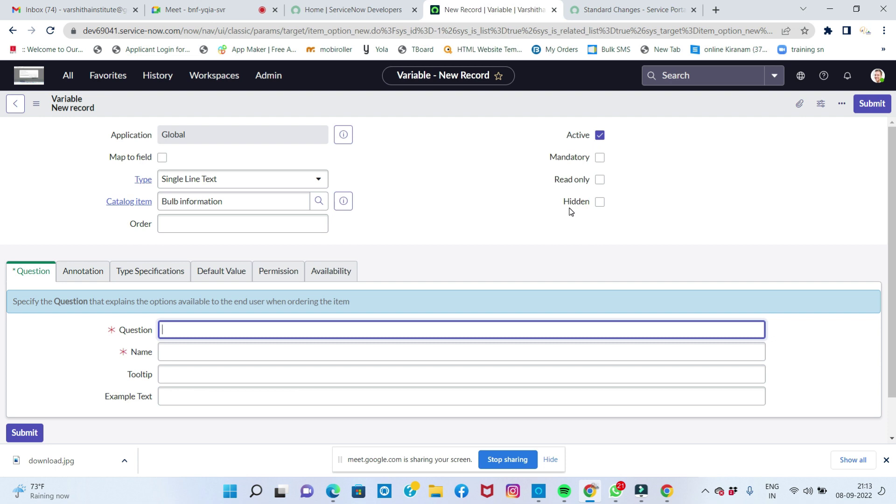
text(How many watts you want)
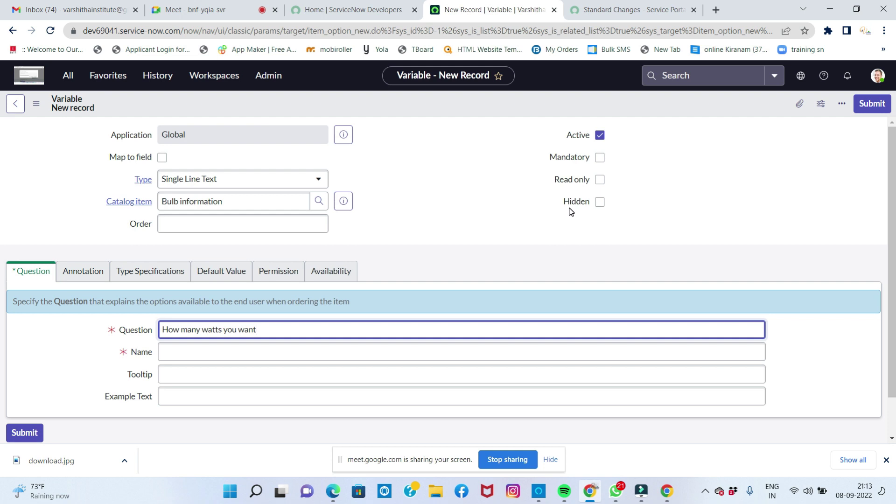
key(Tab)
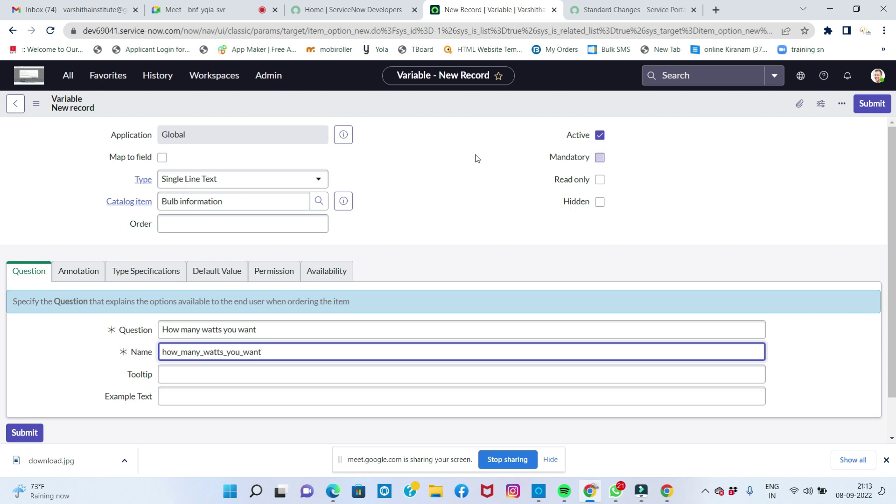
Step: Examine the new variable's annotation and type specification settings, including the available validation regex options
click(89, 276)
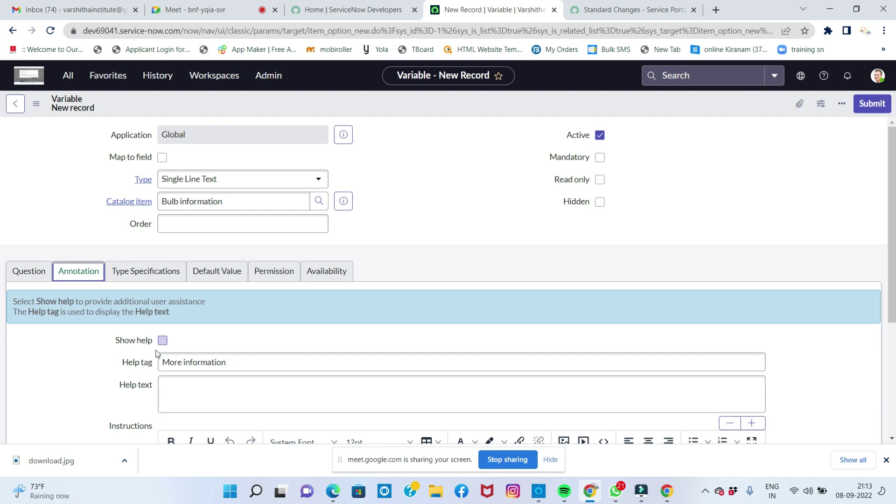
click(187, 389)
click(154, 273)
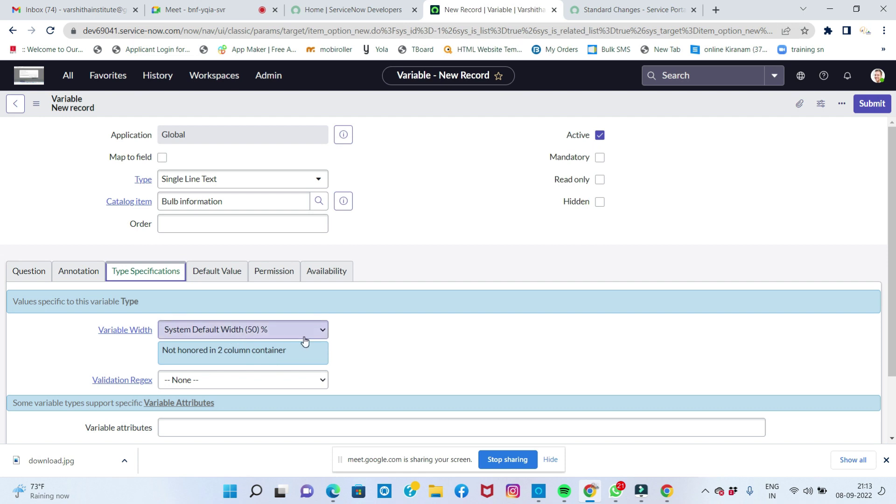
click(231, 381)
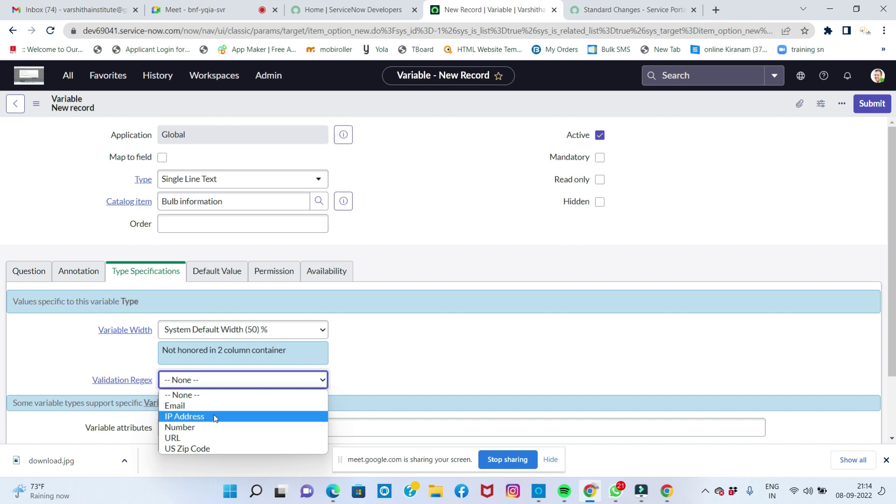
click(369, 366)
scroll(321, 366, down, 1)
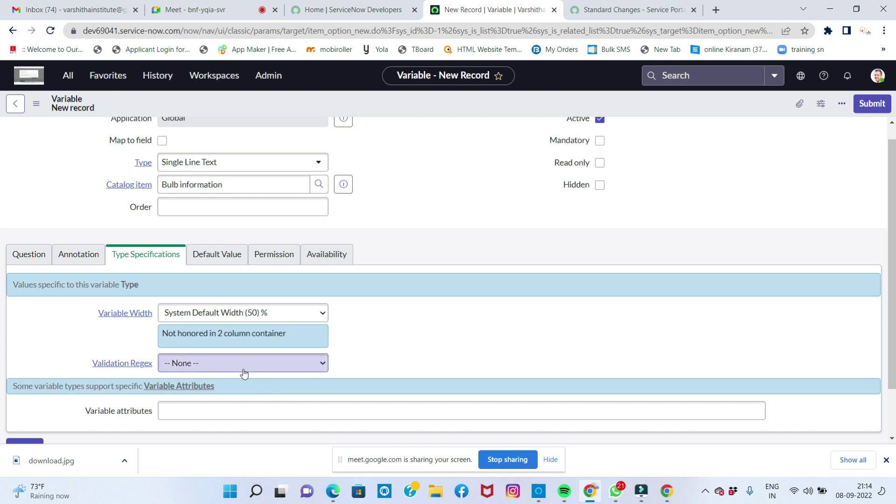
click(206, 410)
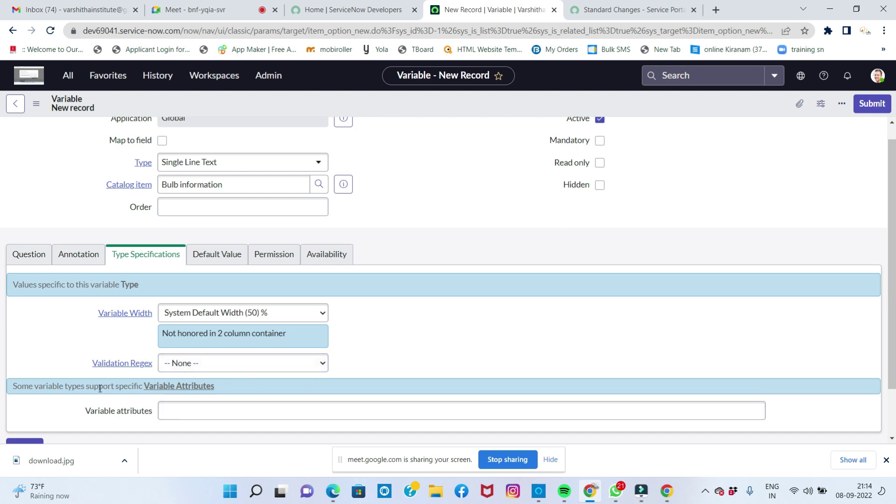
Step: Examine the variable's default value, permission and availability settings, and revisit its annotation and type specifications
click(211, 262)
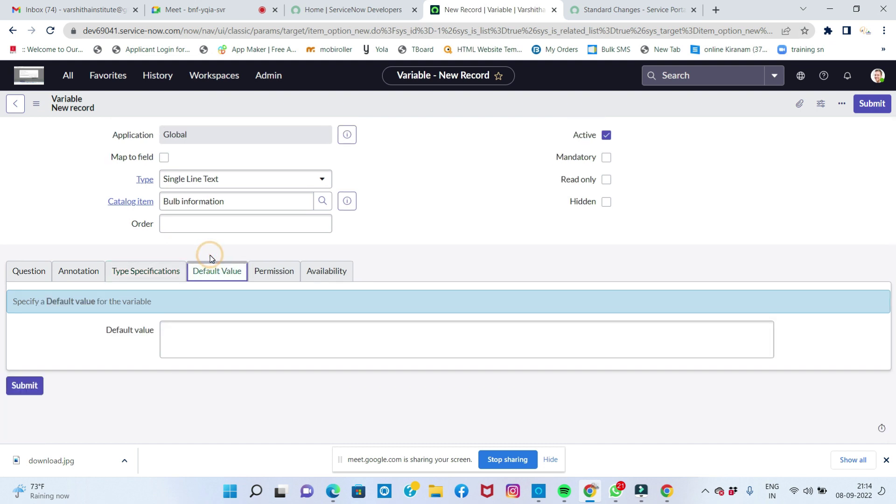
click(274, 277)
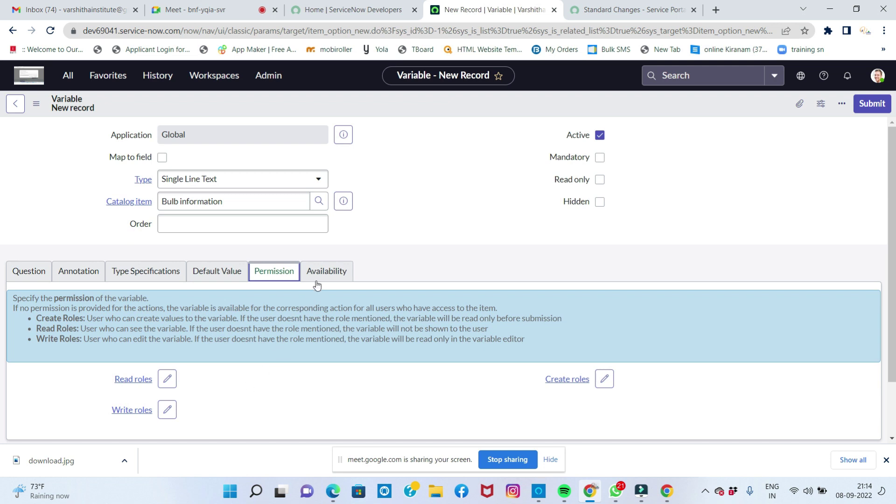
scroll(296, 350, down, 2)
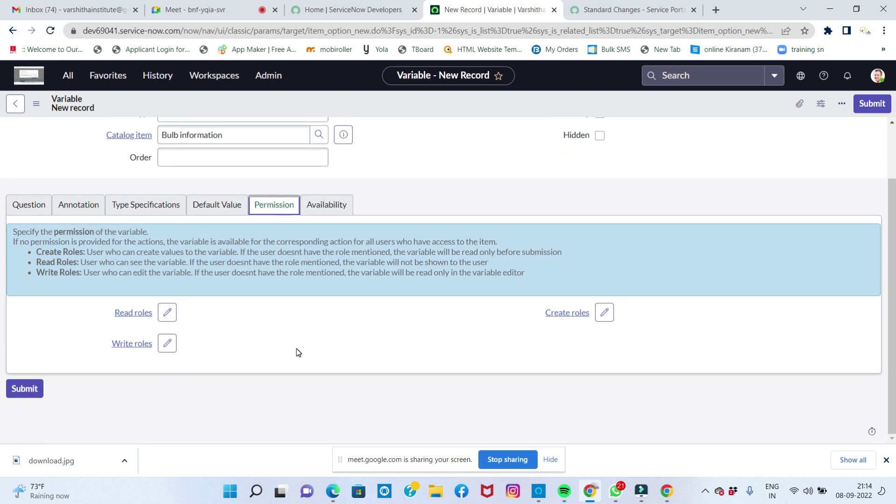
click(322, 201)
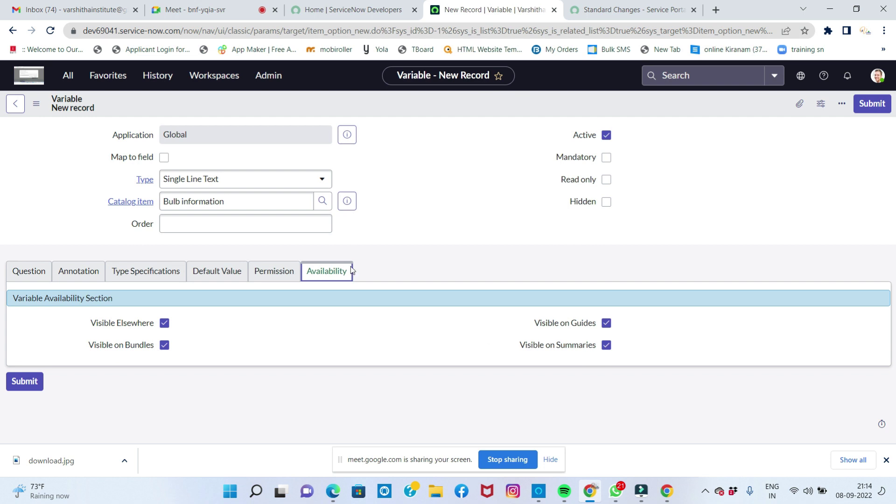
click(83, 273)
scroll(200, 329, down, 3)
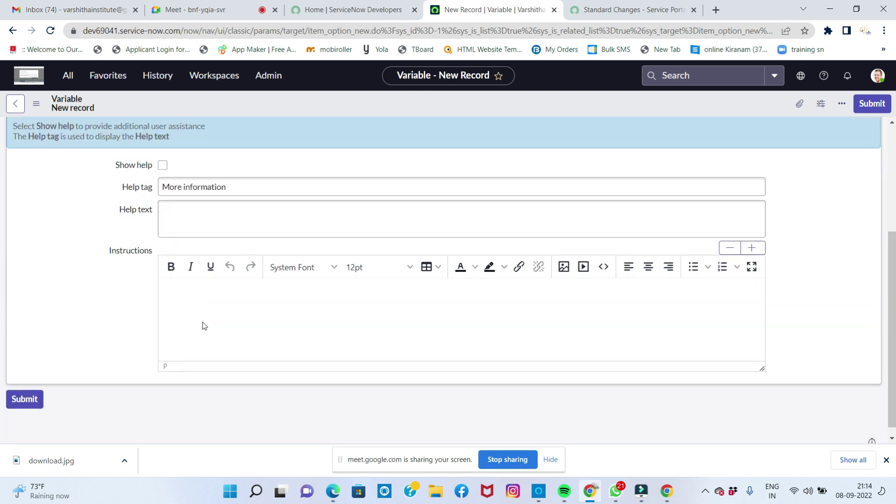
scroll(200, 330, up, 3)
click(162, 277)
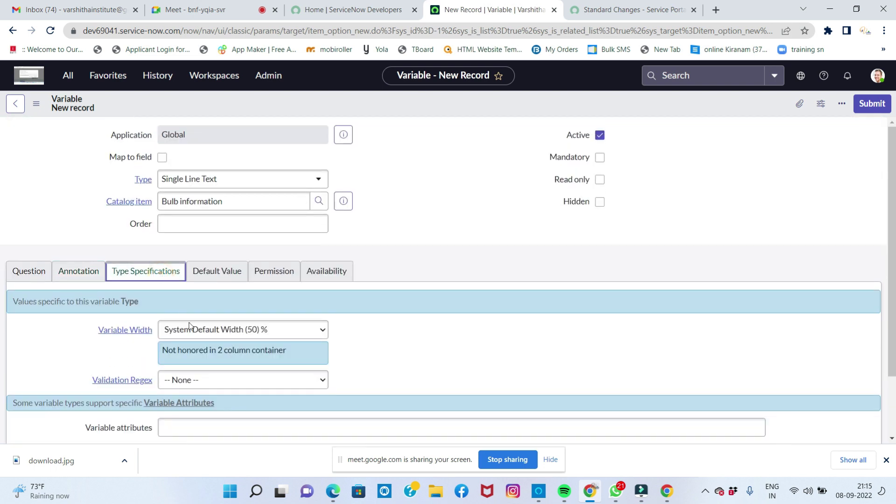
click(215, 275)
Step: Enter "9-12 watts are available" as the variable's example text and save the variable while staying on its form
click(39, 269)
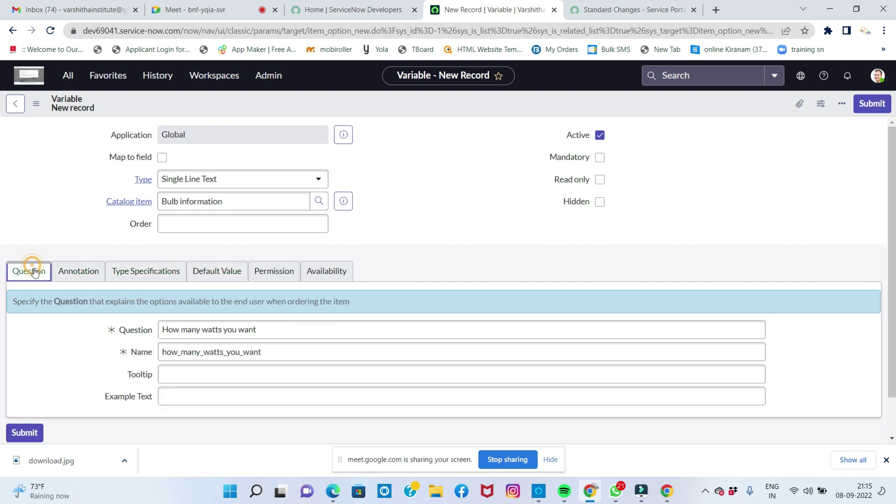
scroll(462, 355, down, 1)
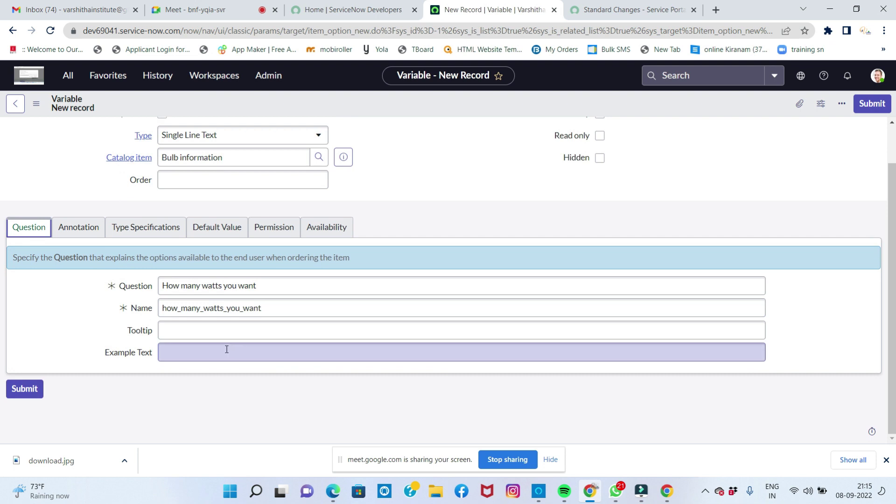
click(202, 350)
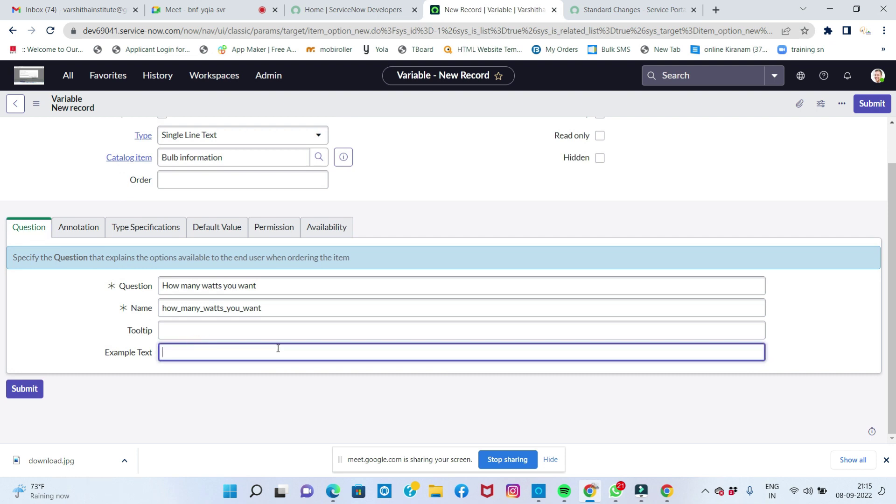
text(9-)
text(12 watta)
text( are ab)
key(BackSpace)
text(vai)
text(ble)
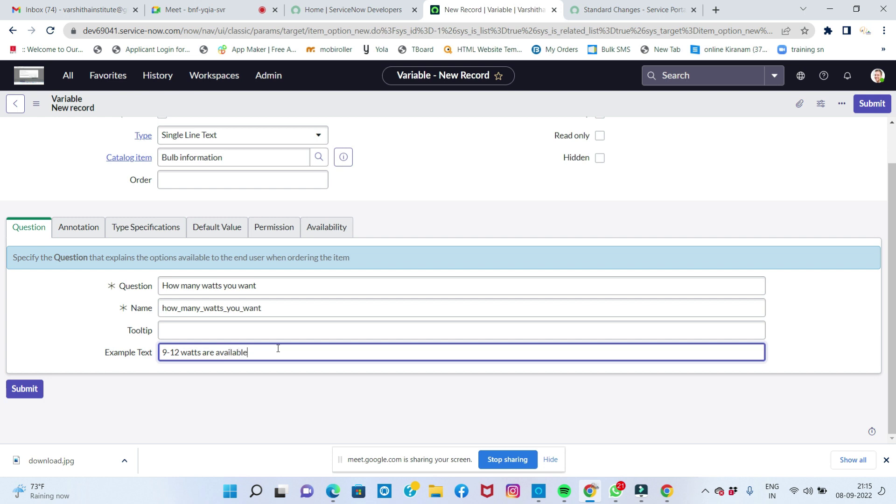
click(25, 389)
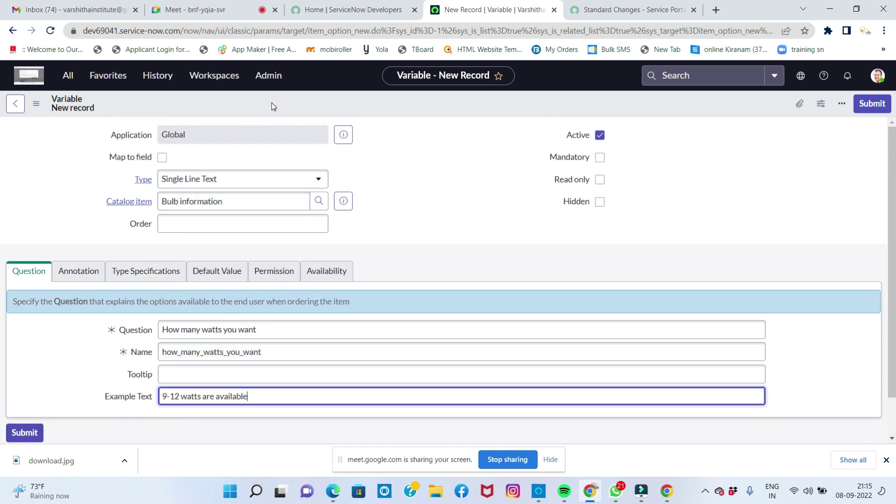
right_click(271, 102)
click(287, 111)
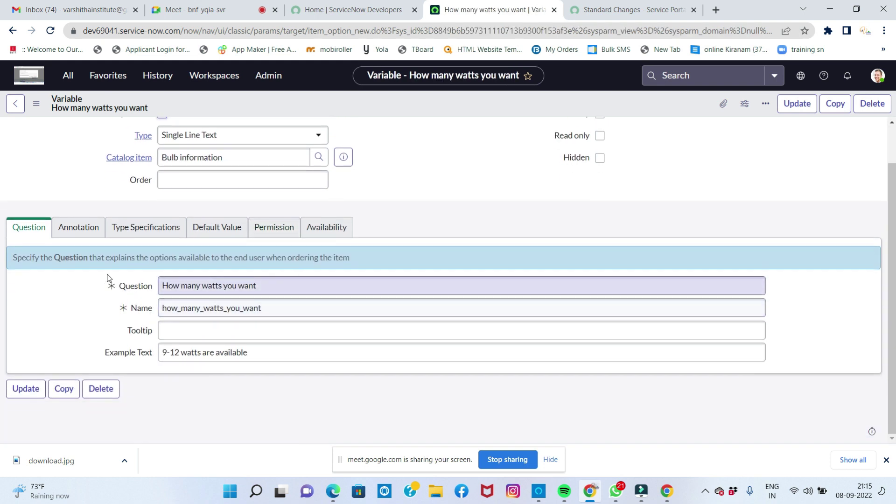
Step: Review the saved variable's annotation, type specification, default value, permission and availability settings, ending on its question details
click(88, 230)
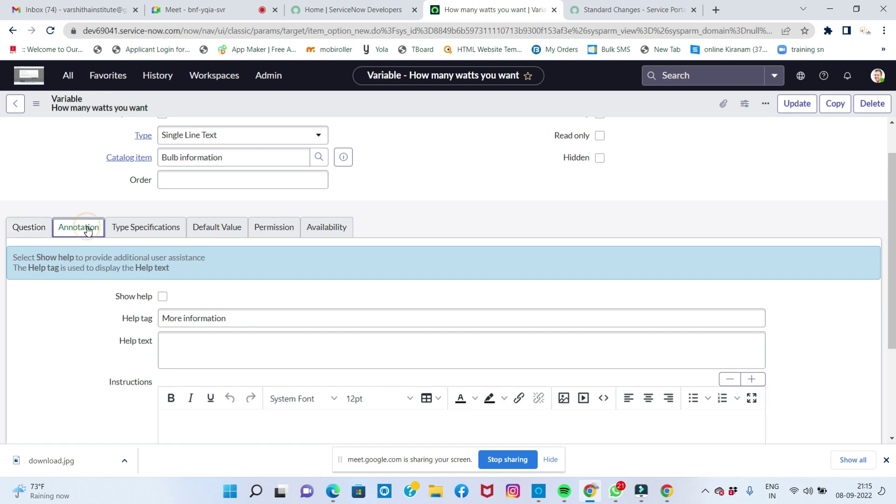
scroll(187, 257, down, 3)
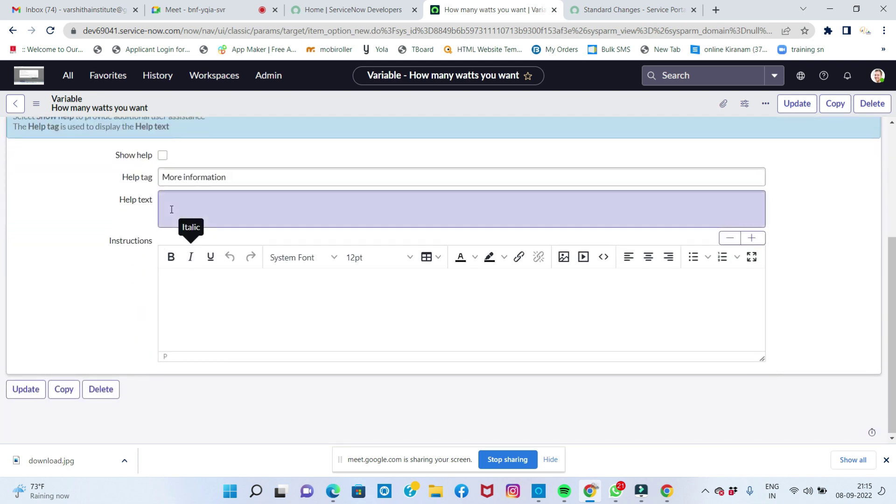
scroll(164, 248, up, 4)
click(146, 260)
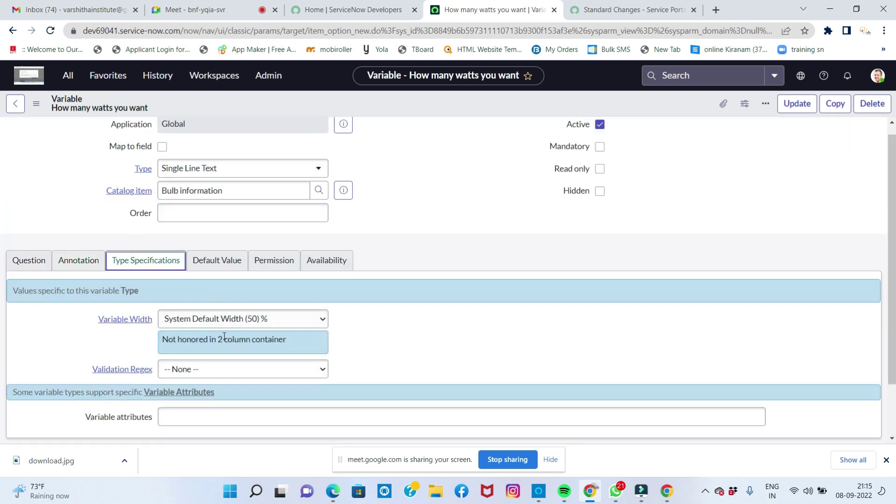
click(207, 369)
click(208, 374)
click(207, 261)
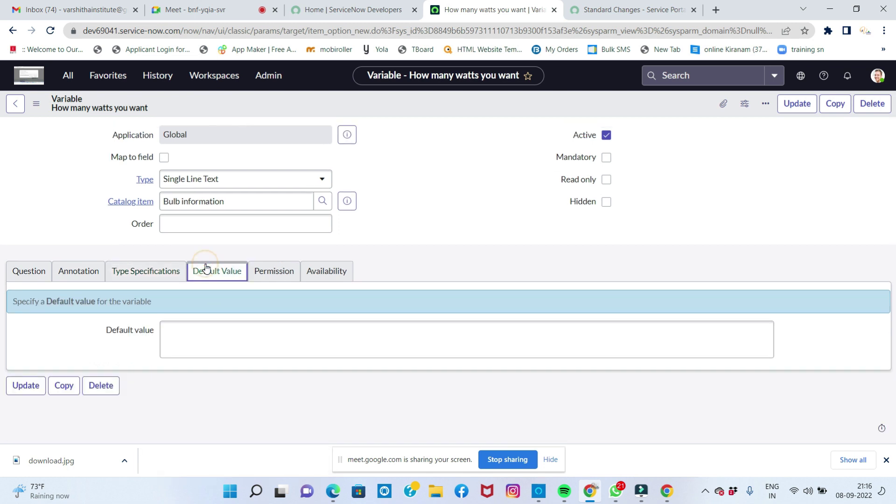
click(264, 282)
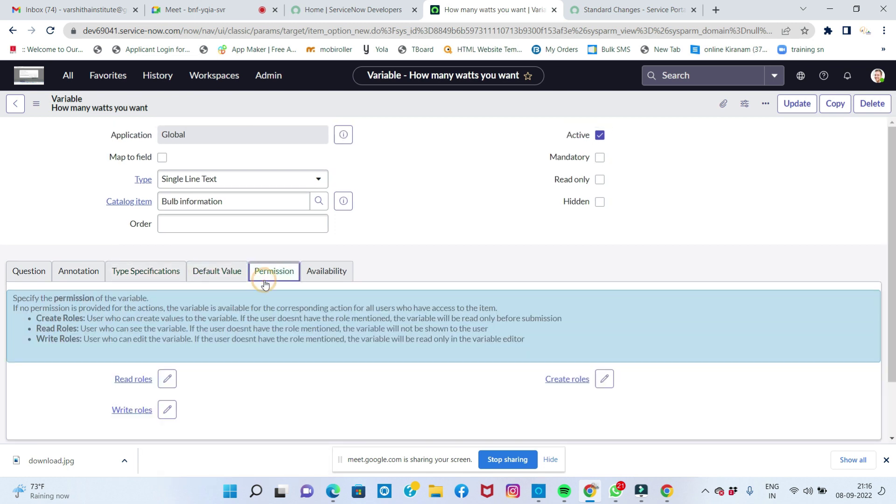
click(305, 275)
click(31, 274)
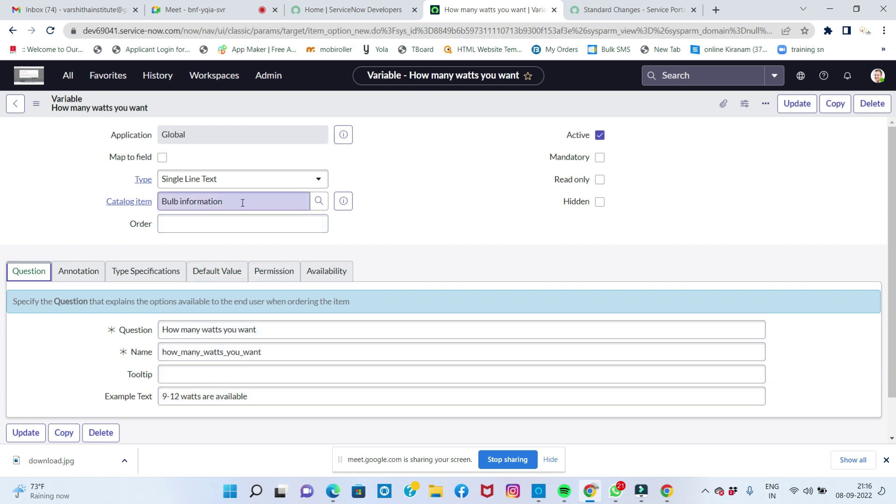
Step: Update the watts variable and return to the variables list of the Bulb information record producer
click(801, 105)
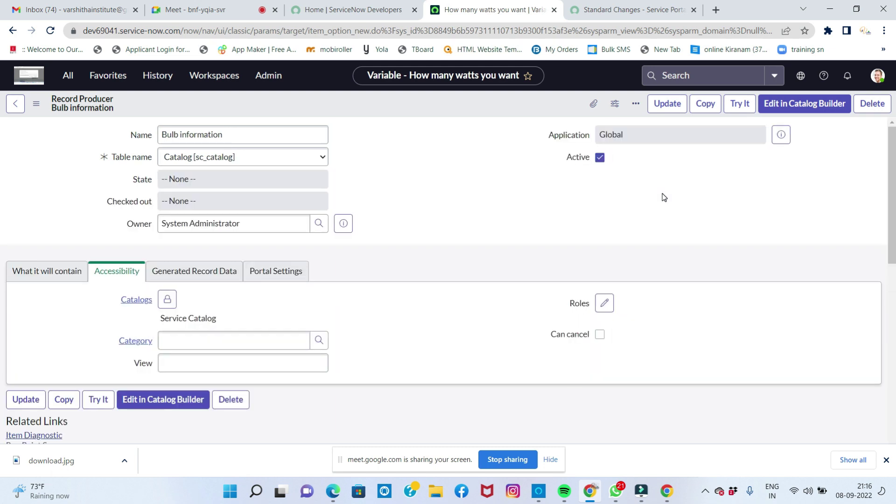
scroll(498, 251, down, 8)
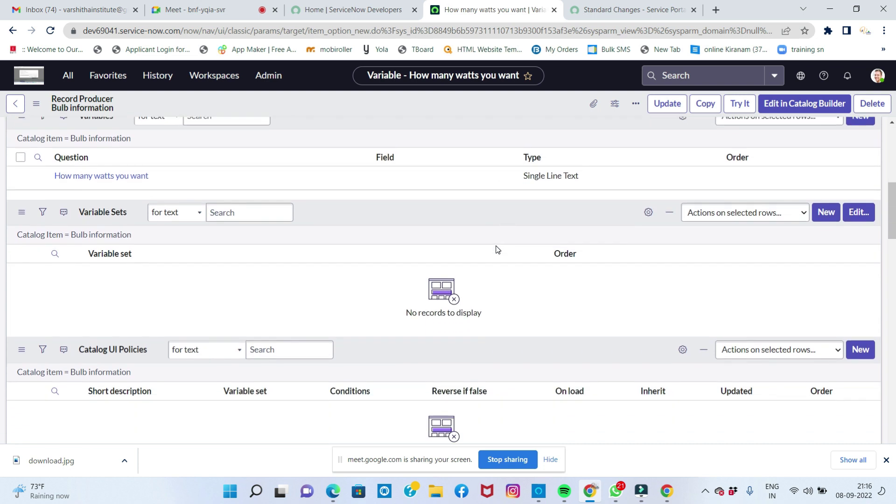
scroll(318, 286, up, 8)
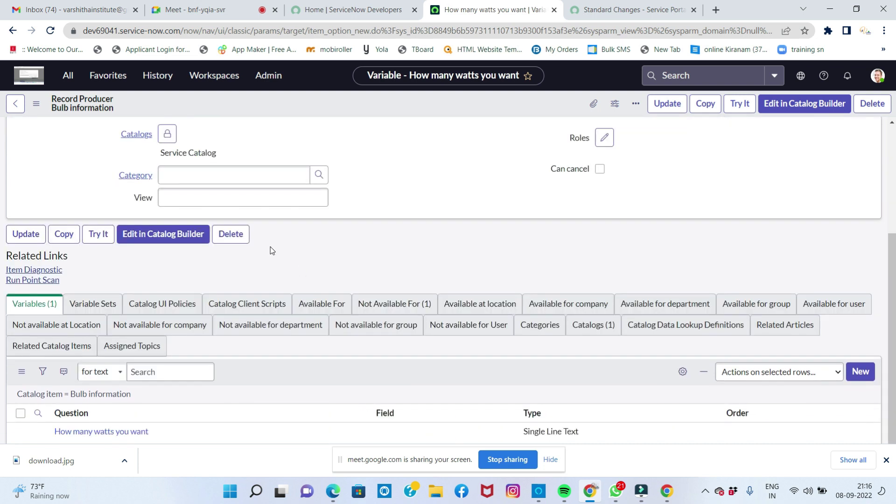
scroll(260, 292, down, 5)
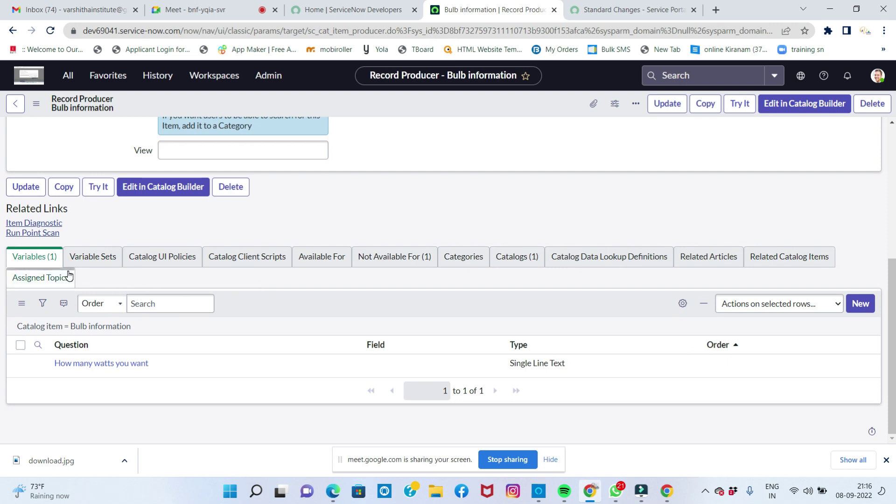
Step: Look through the record producer's variable sets, variables and catalog UI policies
click(88, 258)
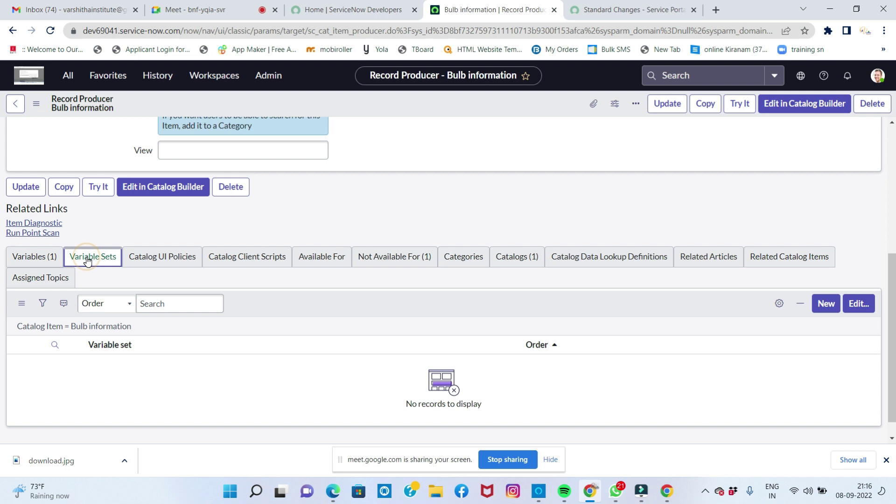
click(49, 258)
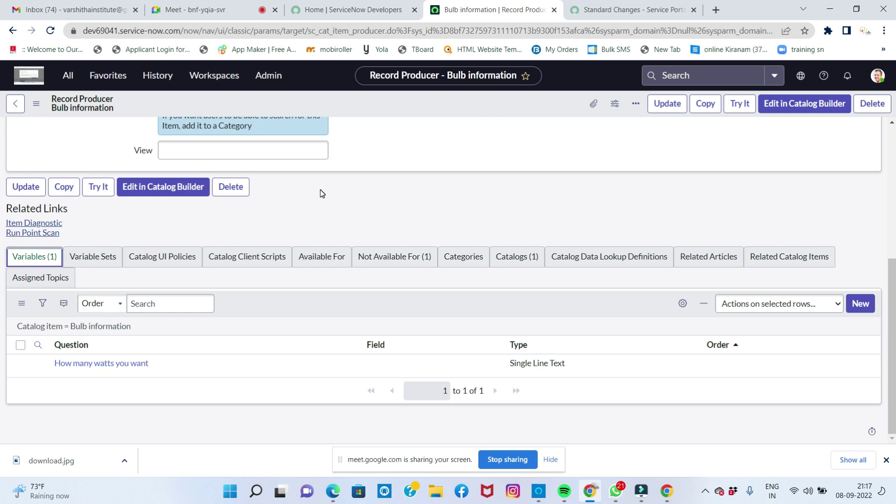
click(168, 264)
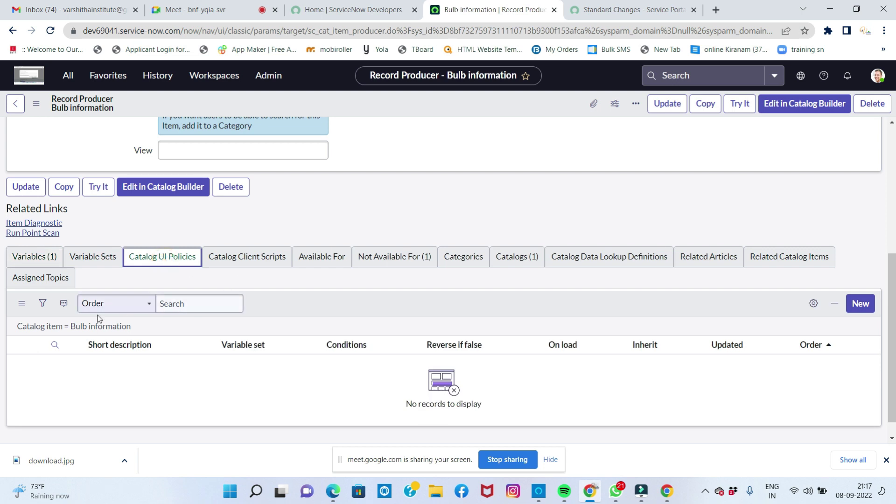
click(50, 260)
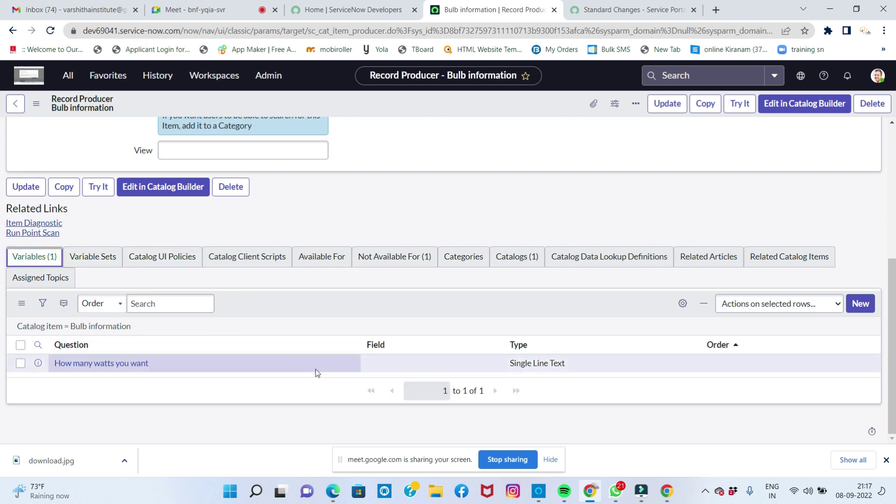
Step: Start a new catalog UI policy for the Bulb information item and enter "Mandatory" as its short description
click(170, 264)
click(858, 308)
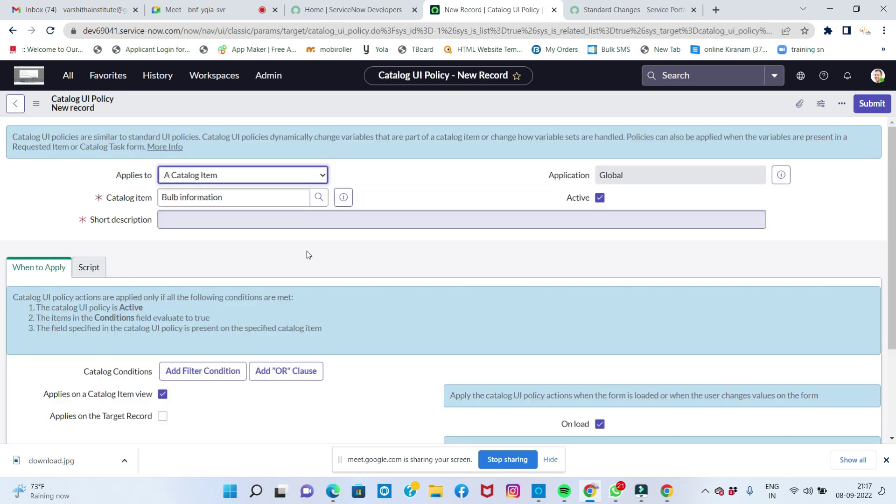
scroll(338, 264, down, 3)
scroll(338, 264, up, 1)
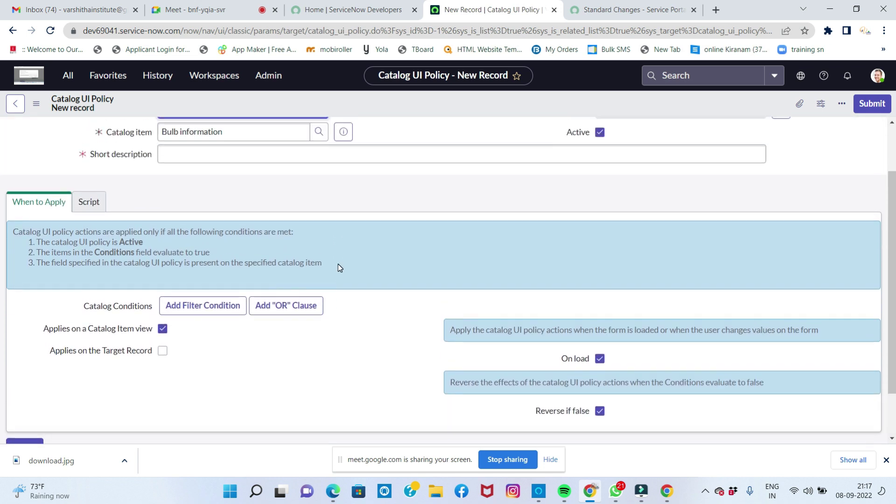
click(242, 154)
click(210, 156)
text(Mandatory)
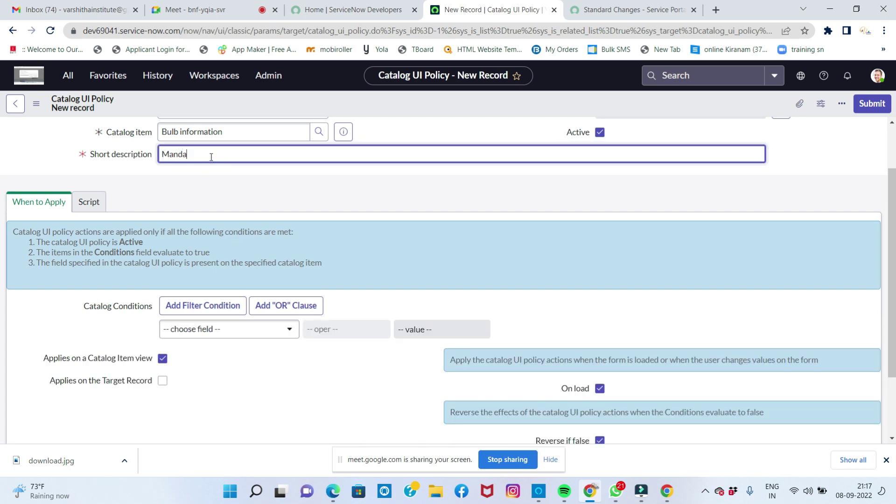
click(306, 185)
scroll(307, 185, up, 2)
scroll(386, 200, down, 3)
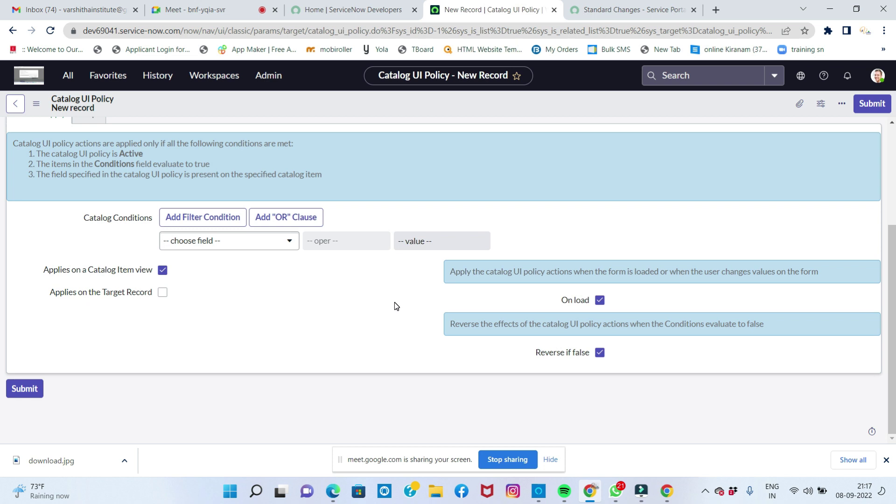
Step: Save the new "Mandatory" catalog UI policy while keeping its record open
scroll(395, 306, up, 3)
right_click(306, 104)
click(309, 110)
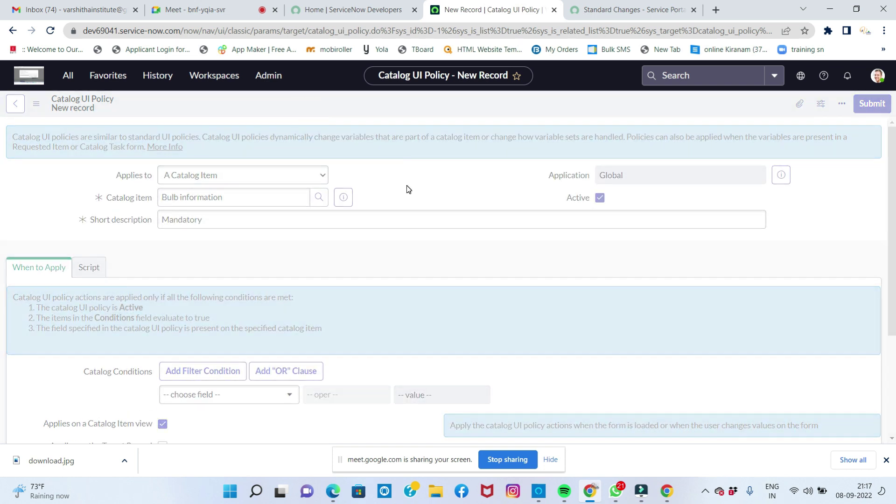
Step: Add a catalog UI policy action setting Mandatory to True for how_many_watts_you_want, and update the policy
scroll(352, 271, down, 1)
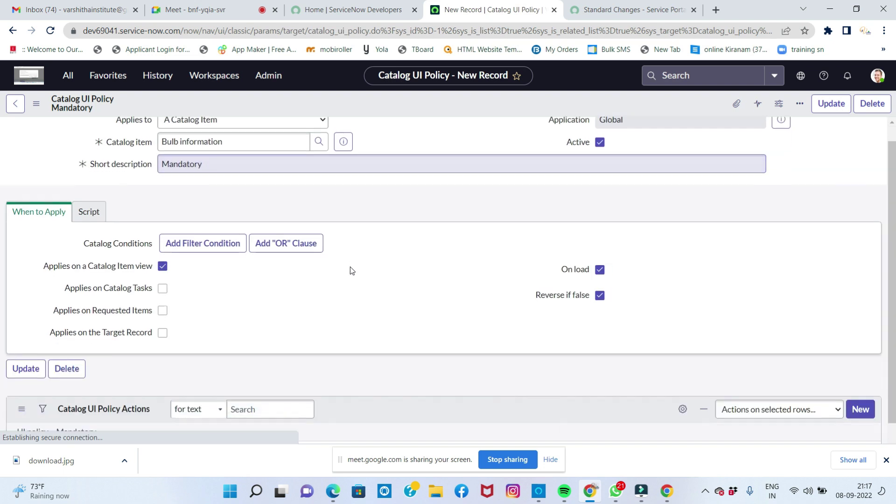
scroll(352, 271, down, 1)
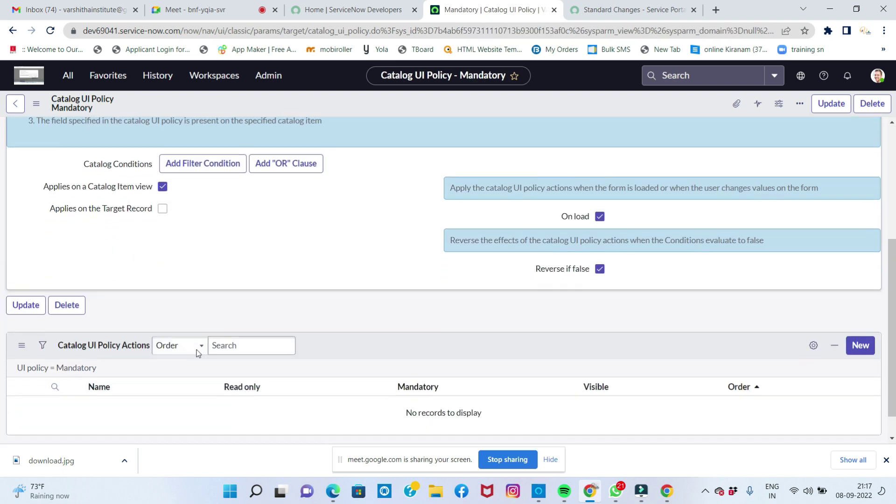
scroll(197, 349, down, 1)
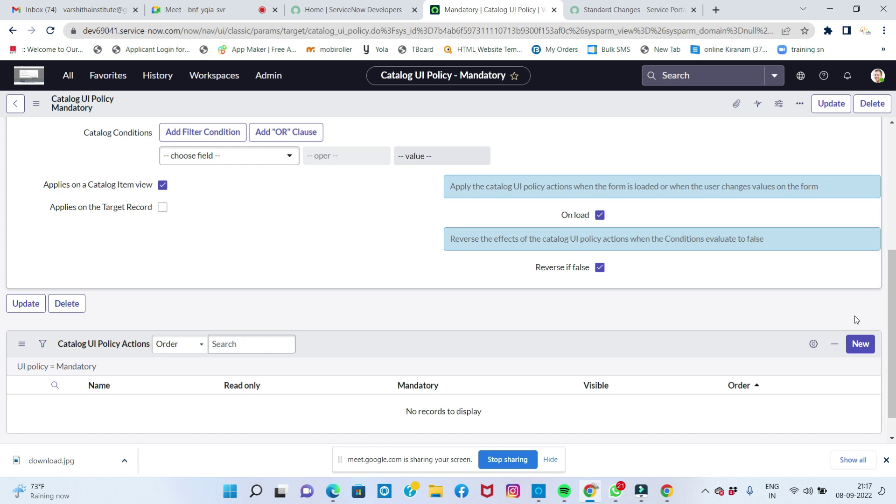
click(859, 344)
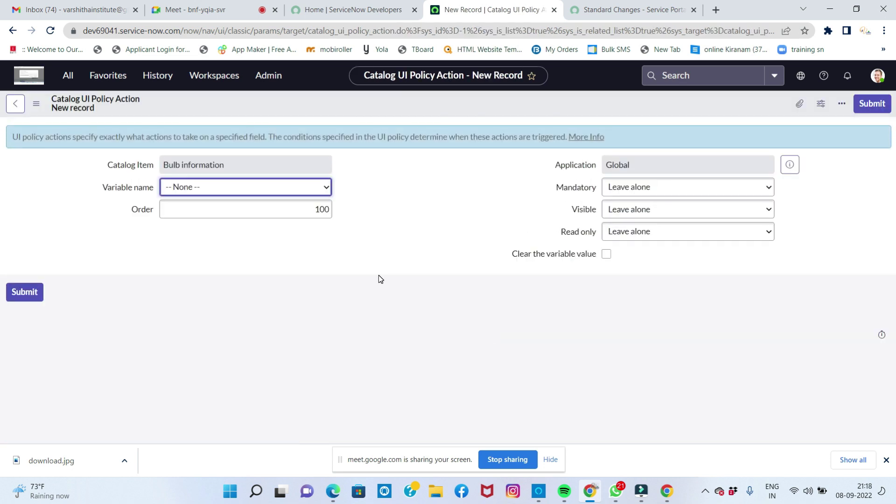
click(264, 188)
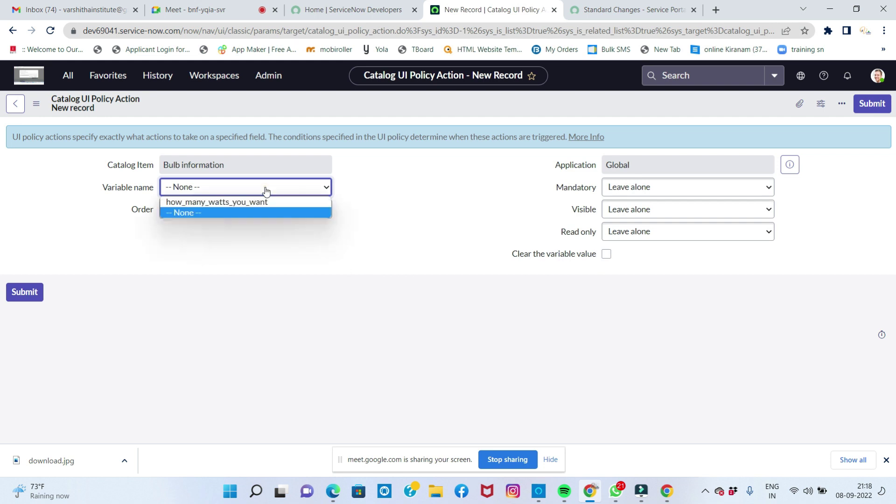
click(222, 204)
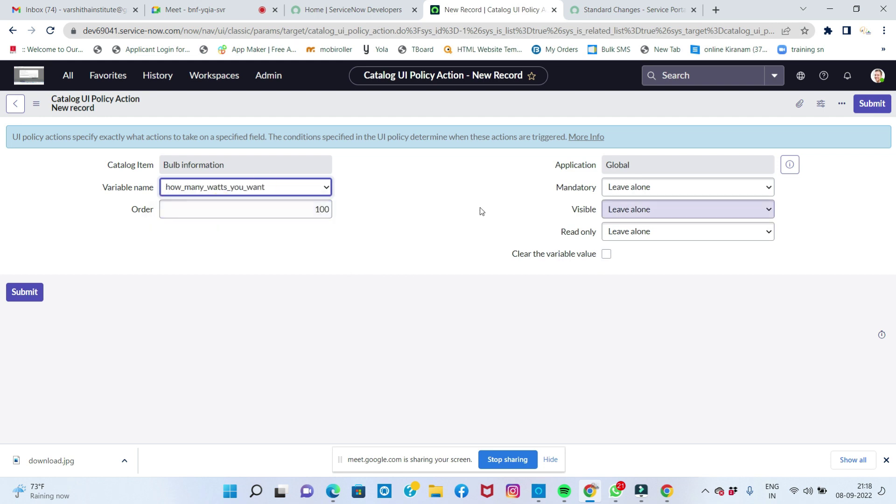
click(618, 189)
click(618, 213)
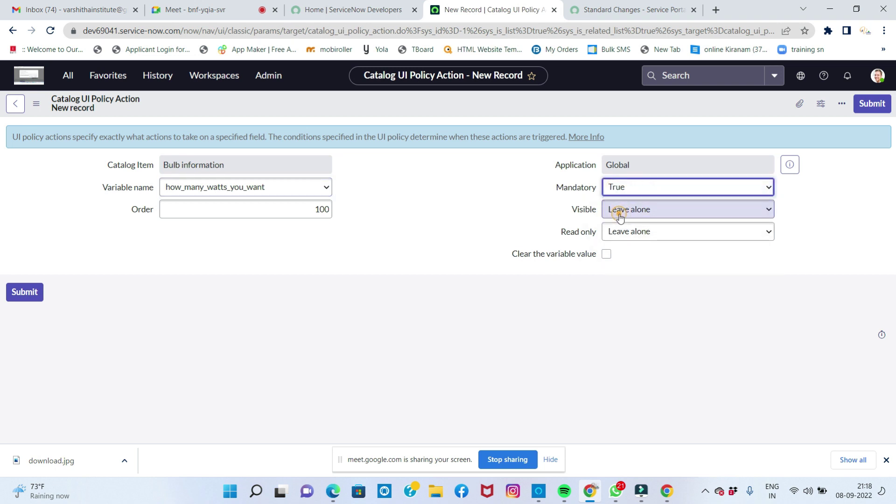
click(871, 105)
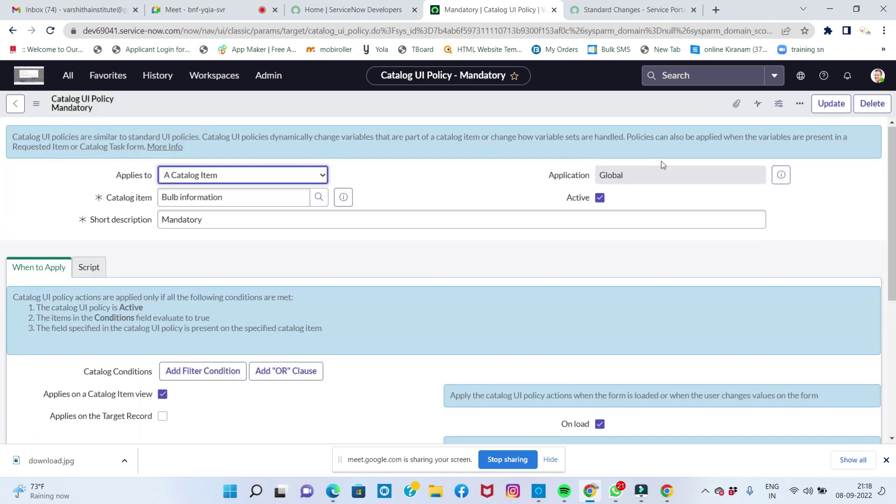
click(826, 107)
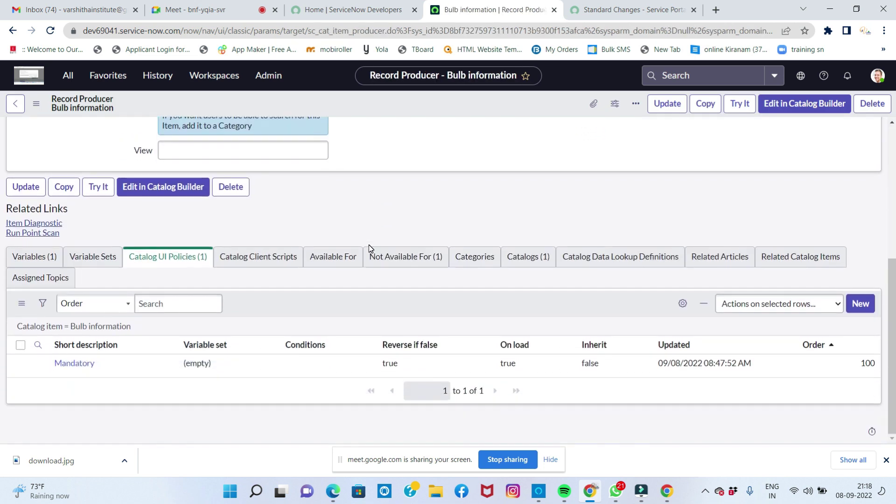
Step: Examine the type options for a new catalog client script and return to the record producer without creating one
click(278, 259)
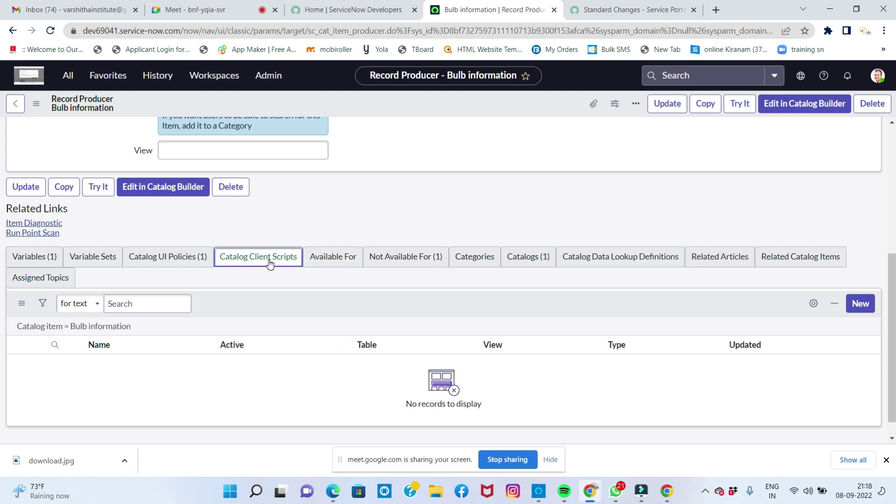
click(860, 306)
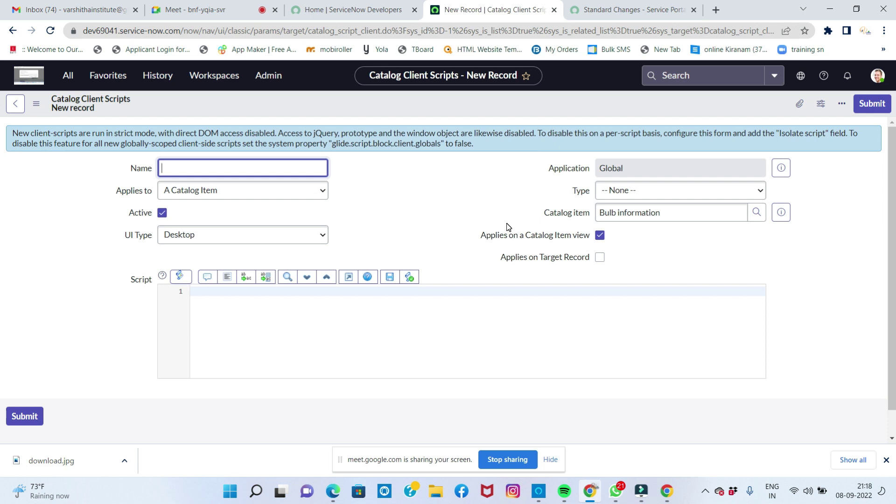
click(627, 192)
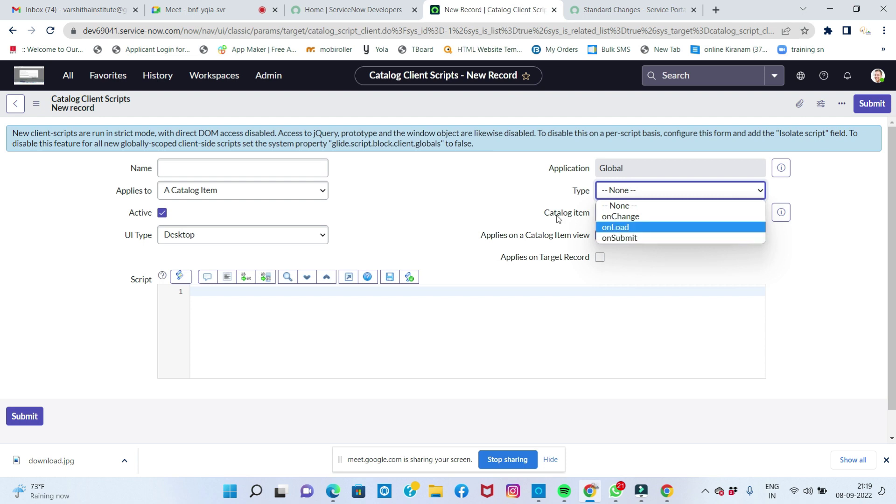
click(523, 200)
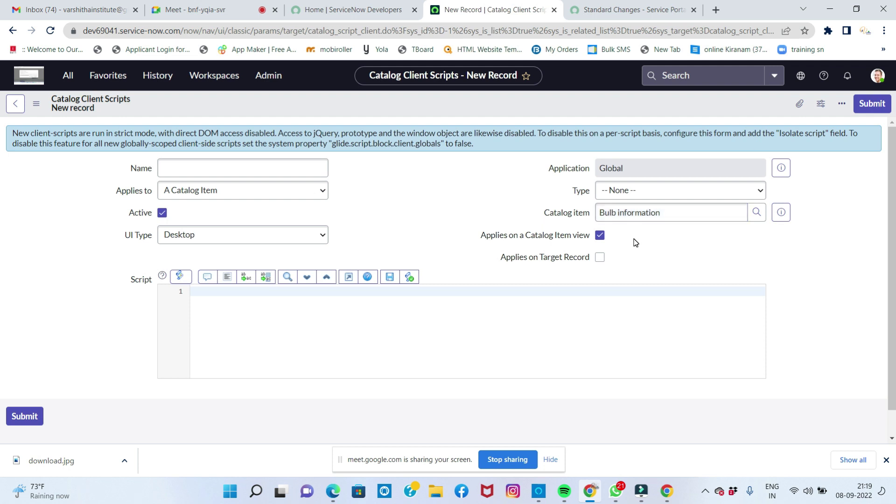
click(13, 105)
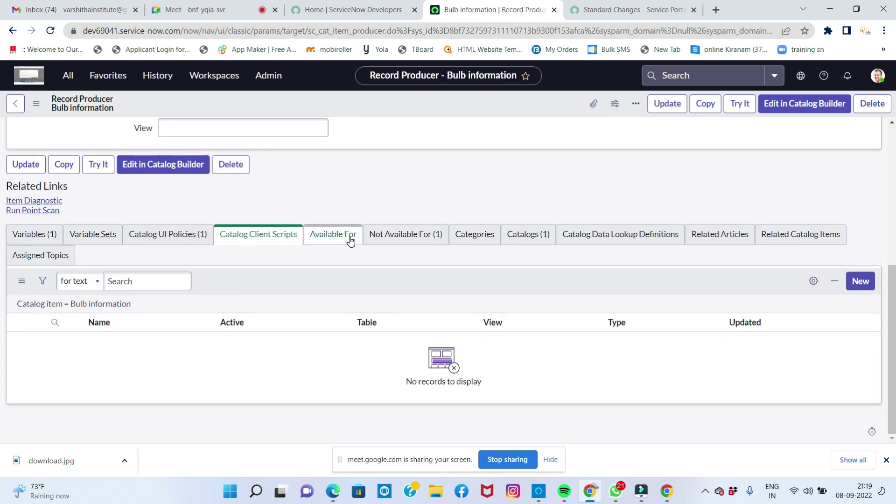
Step: Make the Bulb information record producer available for Any User and save the list
click(351, 240)
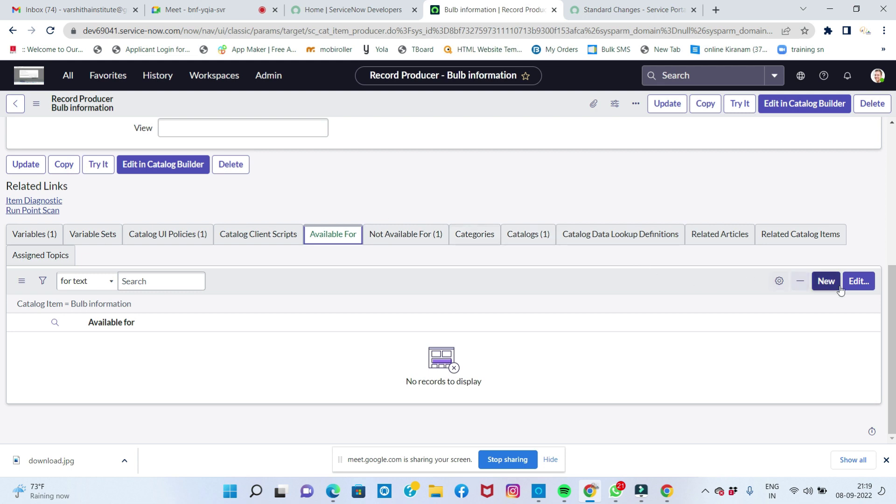
click(855, 284)
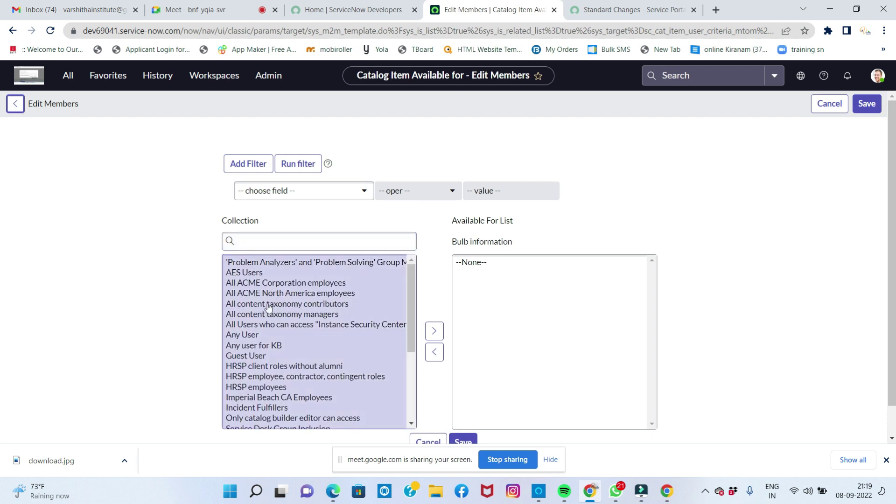
click(246, 335)
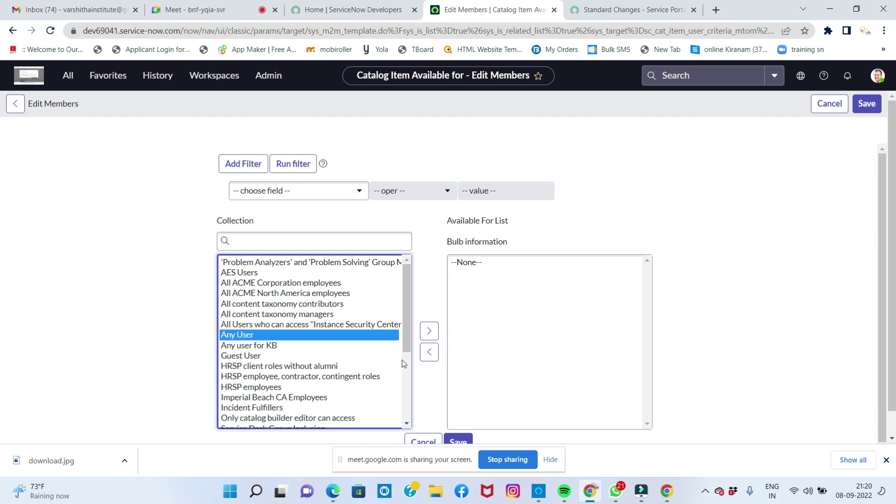
click(429, 331)
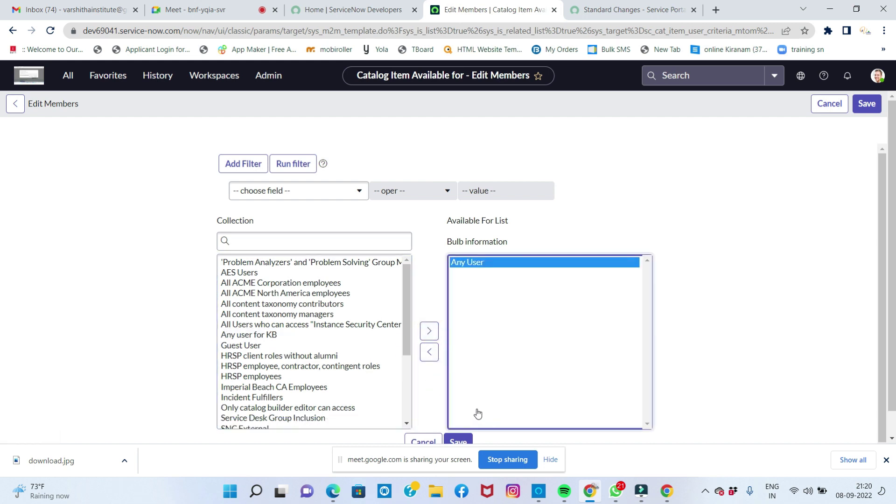
scroll(478, 413, down, 1)
click(462, 423)
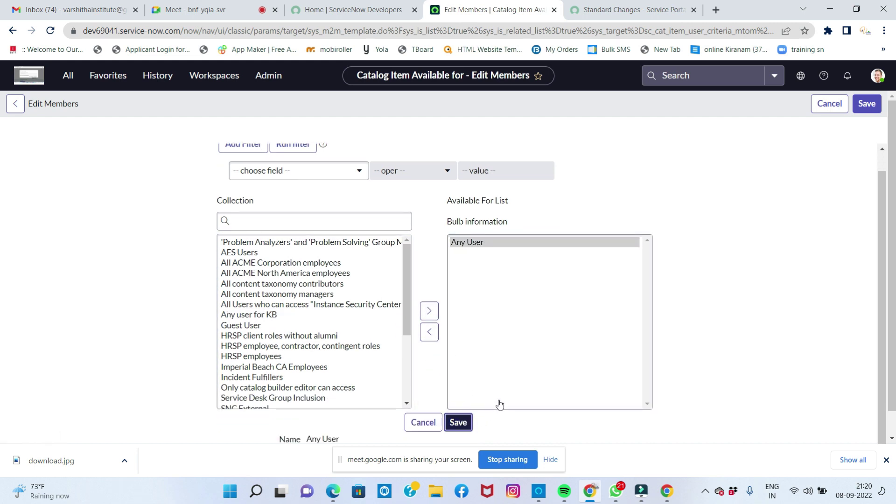
click(557, 390)
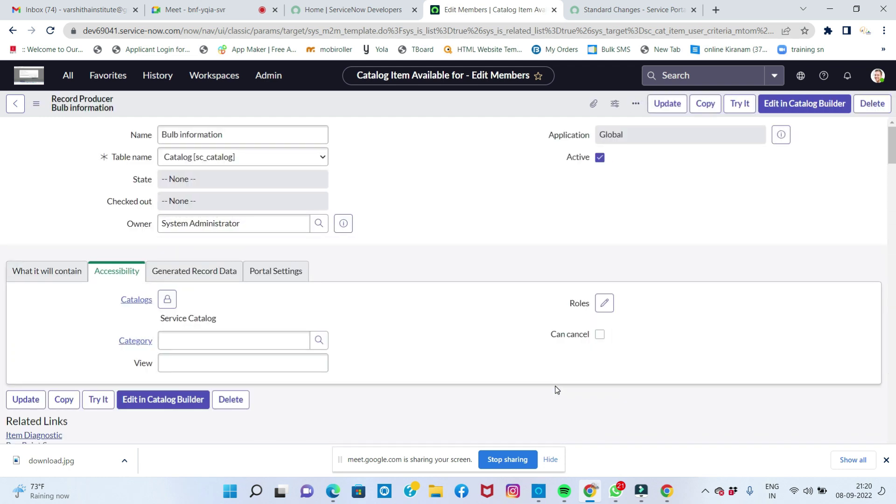
Step: Check which user criteria the record producer is not available for
scroll(319, 341, down, 5)
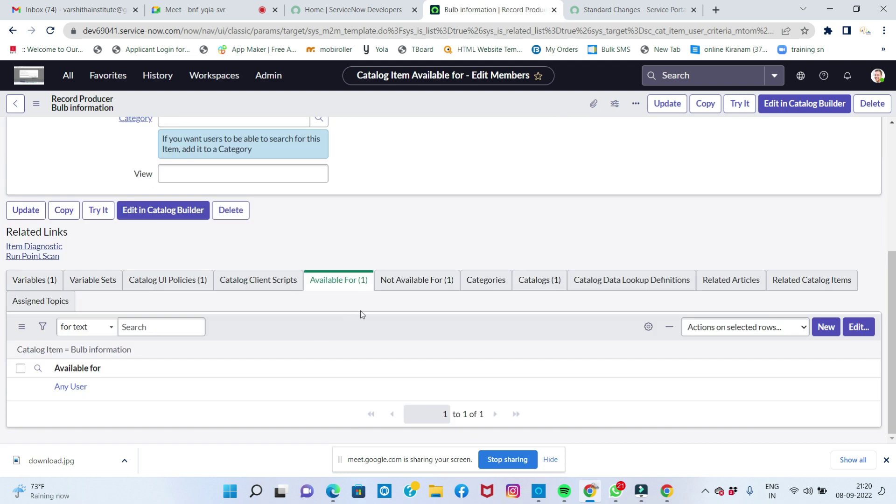
click(415, 281)
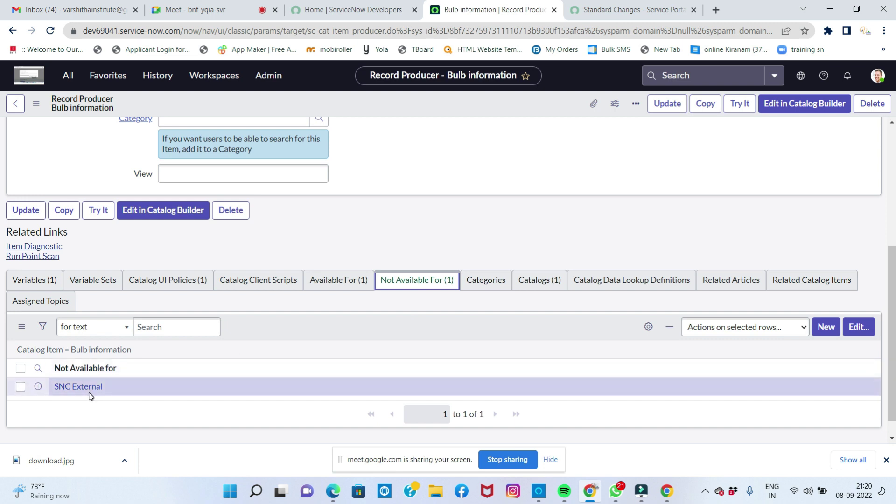
click(75, 386)
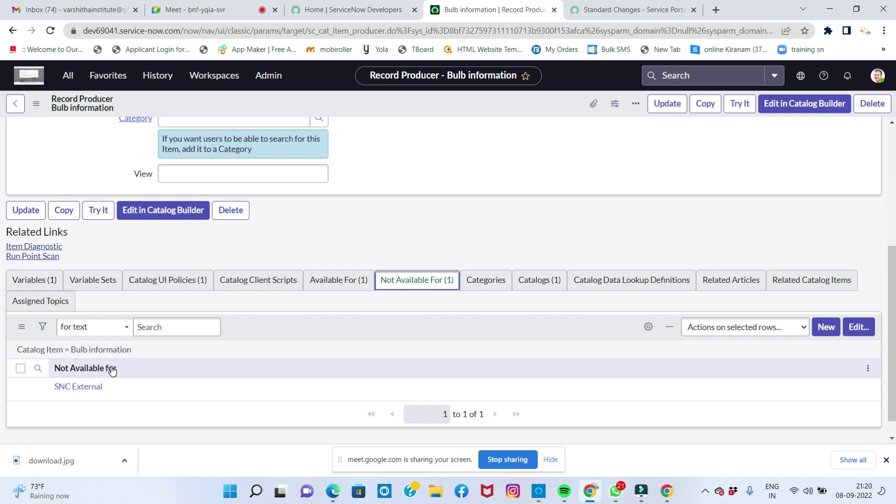
Step: Assign the record producer to the Hardware (Service Catalog) category and save the categories list
click(482, 290)
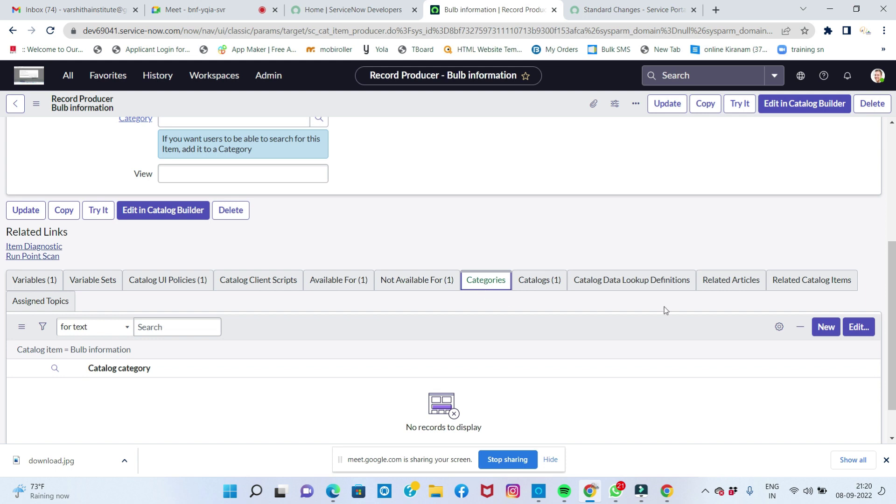
click(858, 328)
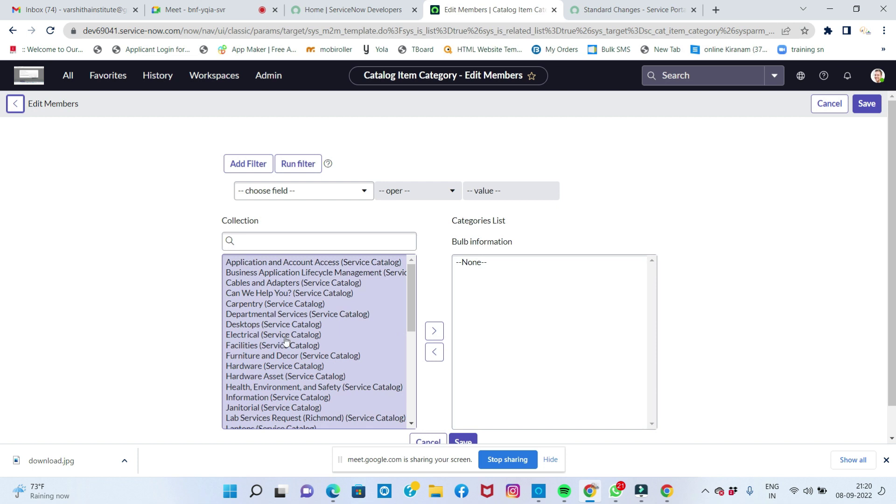
click(250, 336)
click(247, 346)
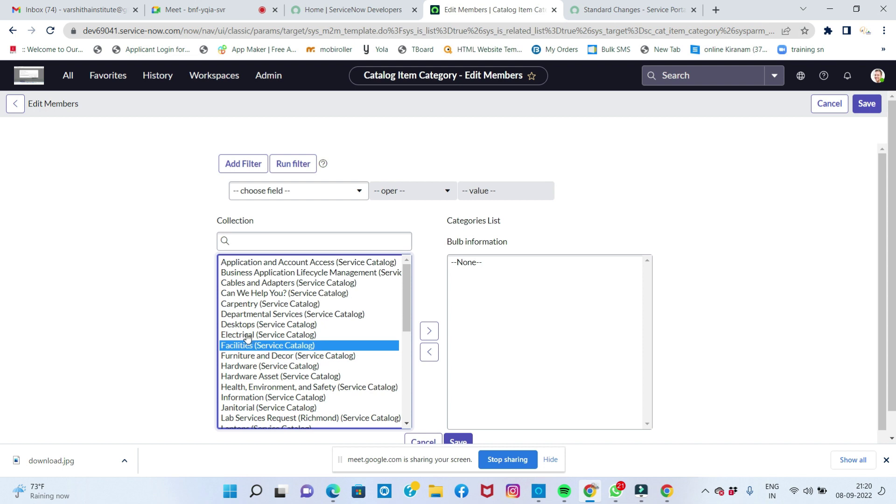
click(248, 335)
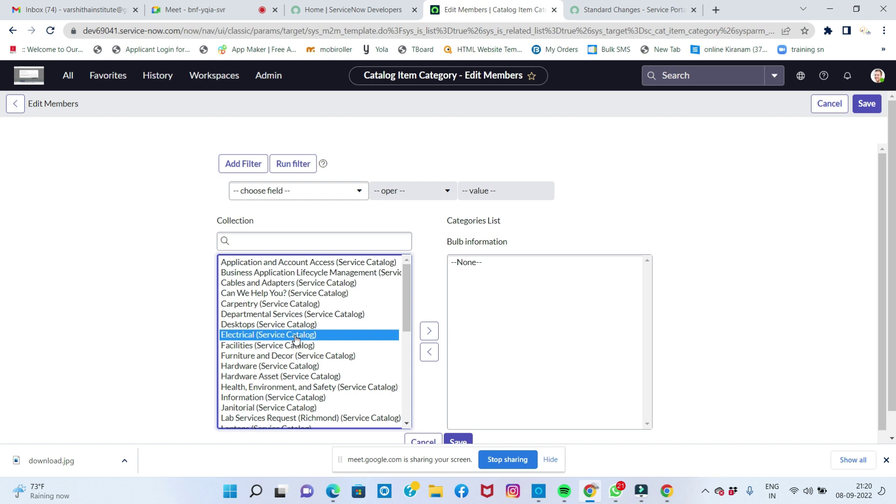
click(244, 366)
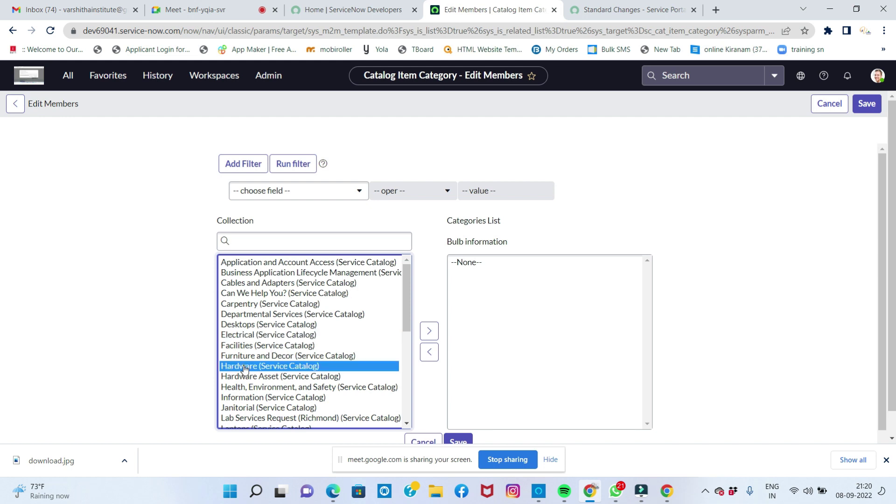
click(429, 331)
click(458, 442)
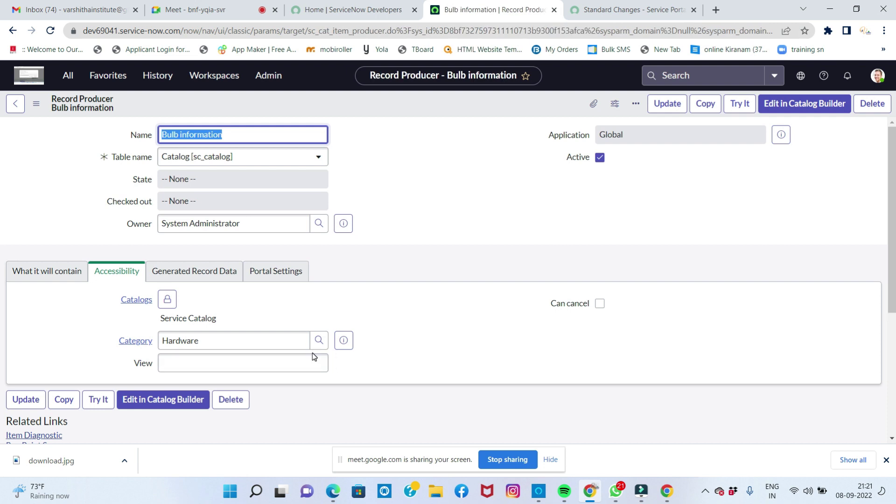
Step: Look through the record producer's catalogs, catalog data lookup definitions, related articles and related catalog items
scroll(313, 353, down, 5)
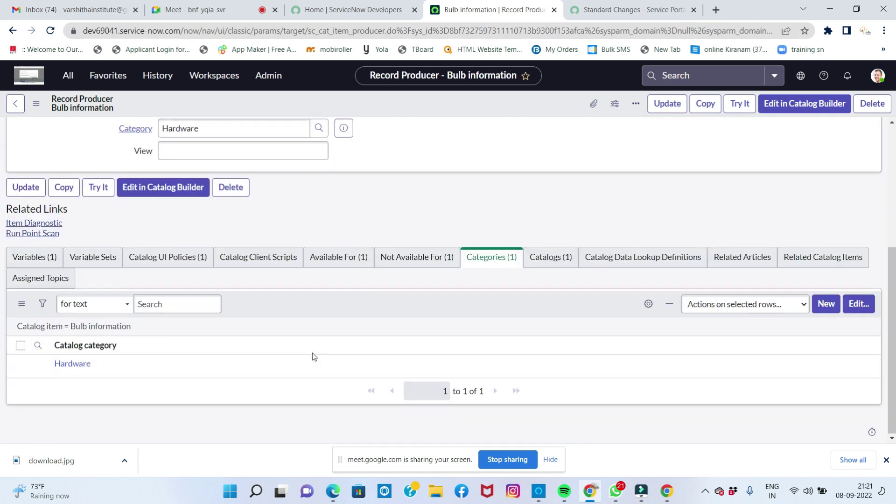
click(556, 262)
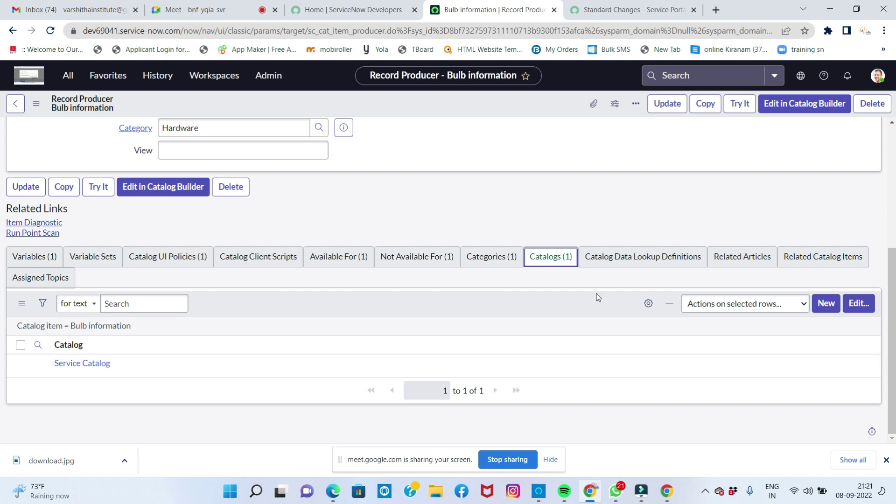
click(609, 261)
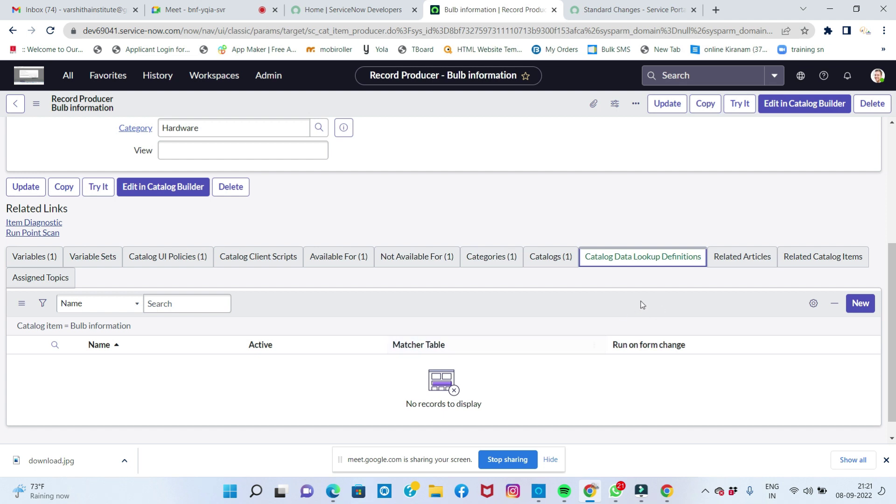
click(735, 259)
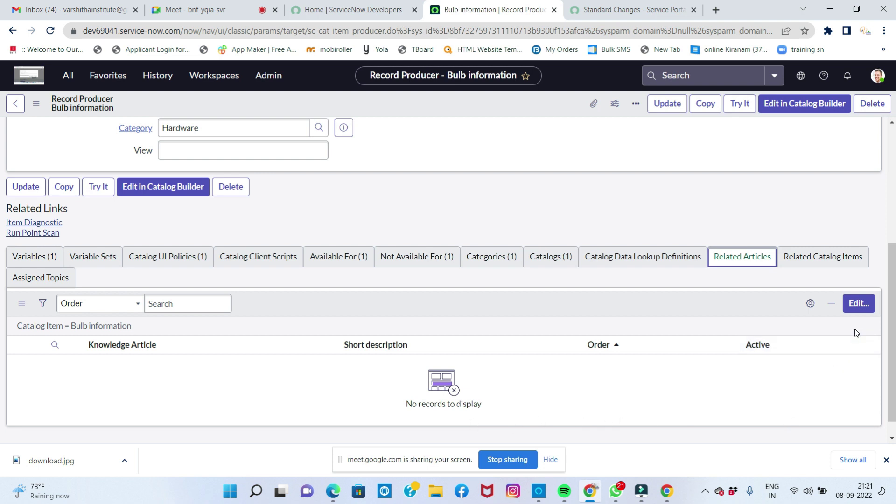
click(818, 261)
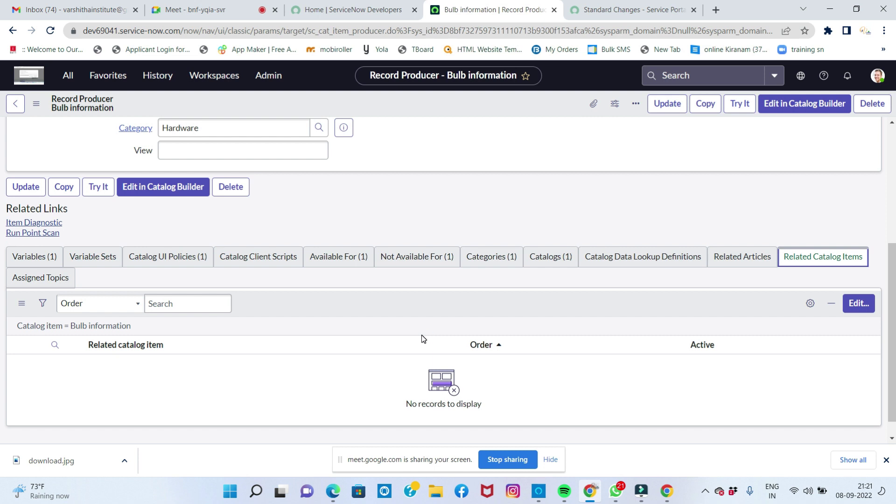
Step: Check the record producer's assigned topics and save the Bulb information record
click(55, 281)
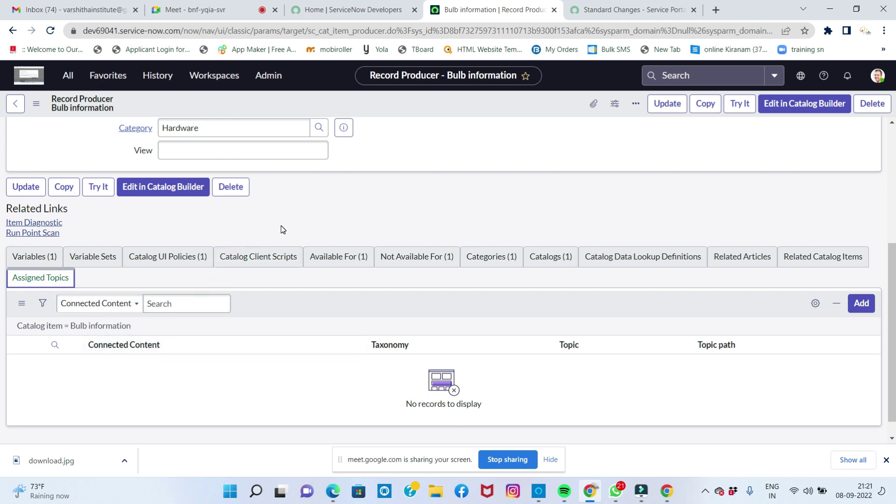
scroll(281, 225, up, 5)
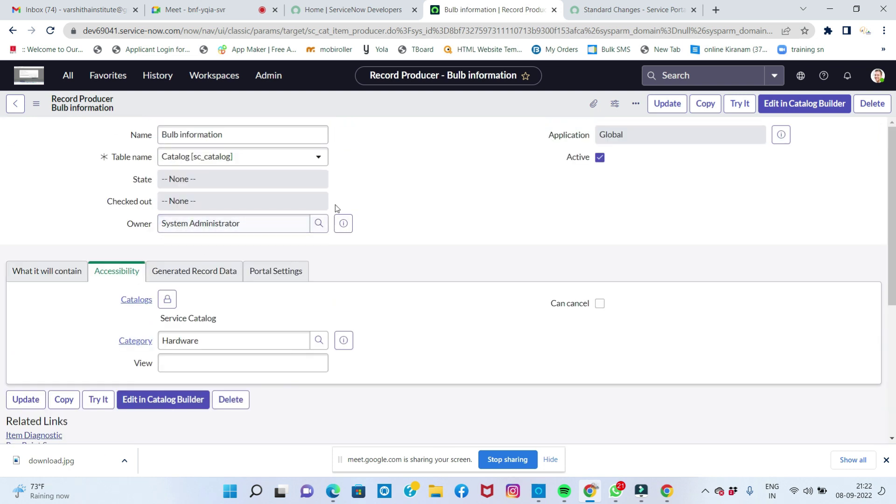
right_click(414, 98)
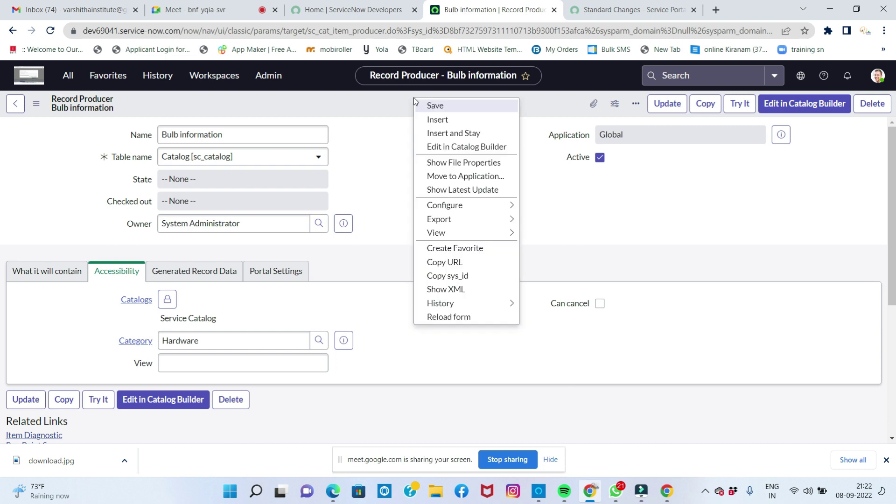
click(428, 106)
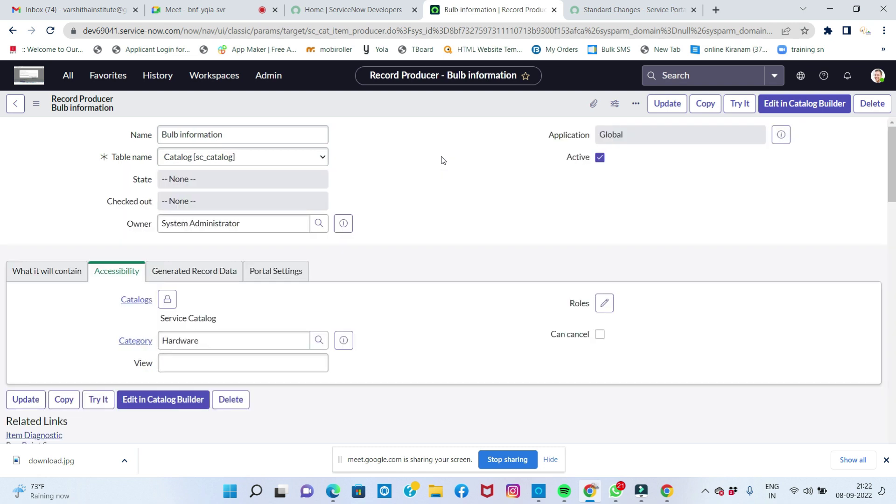
Step: Review the Generated Record Data section, its available templates, and the Portal Settings options of the record producer
click(204, 275)
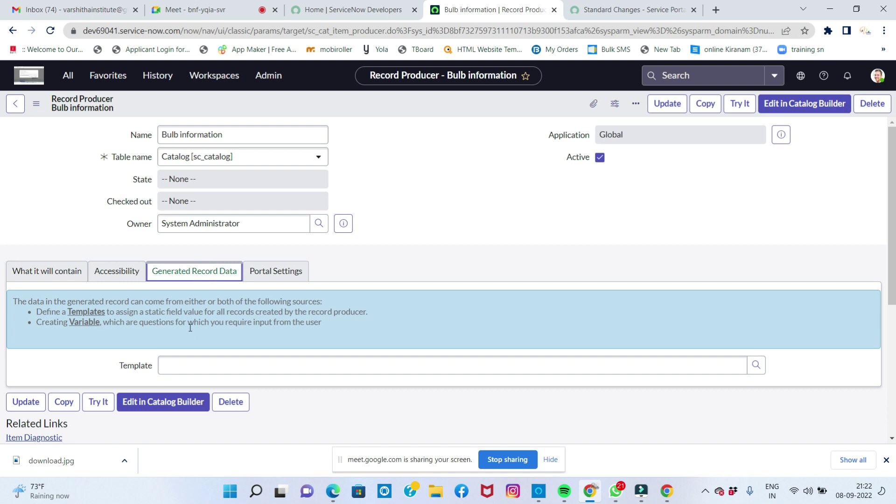
click(756, 365)
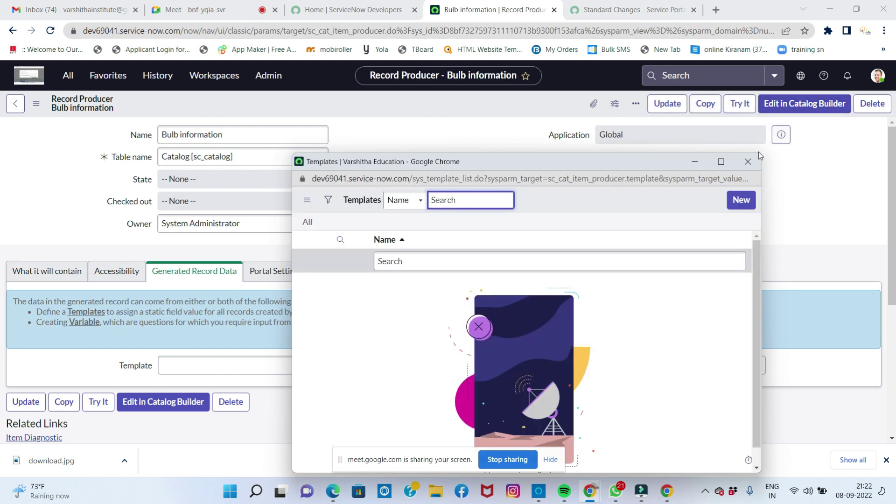
click(750, 162)
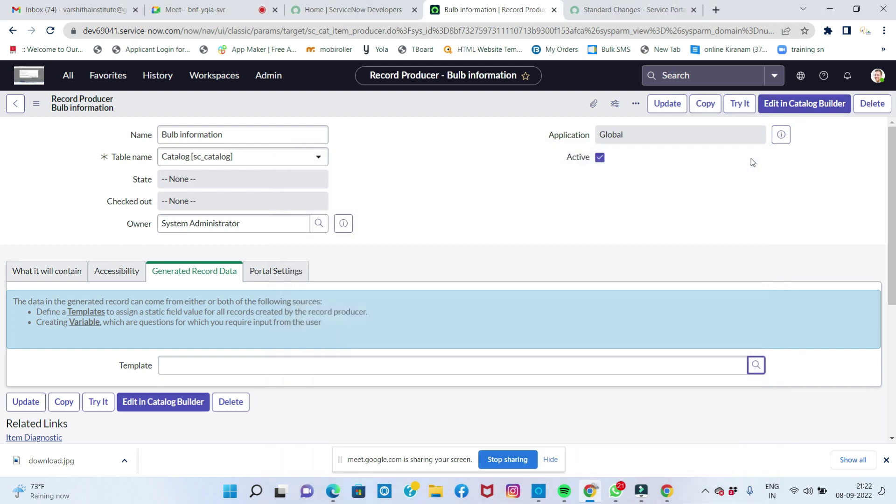
click(297, 276)
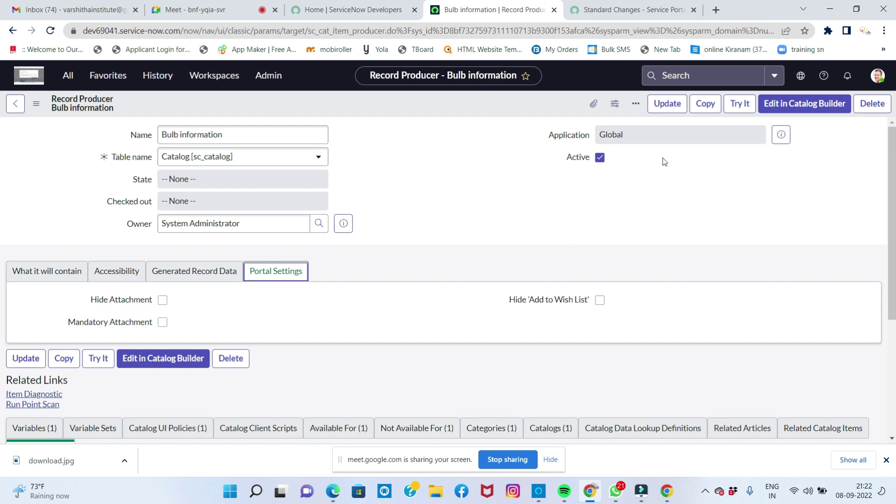
Step: Try out the Bulb information form with 9 for "How many watts you want", and leave it without submitting
click(739, 105)
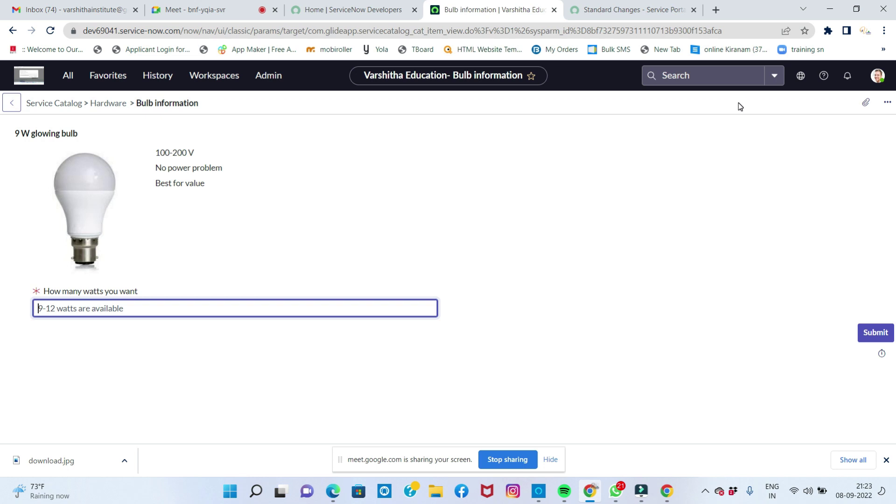
click(138, 304)
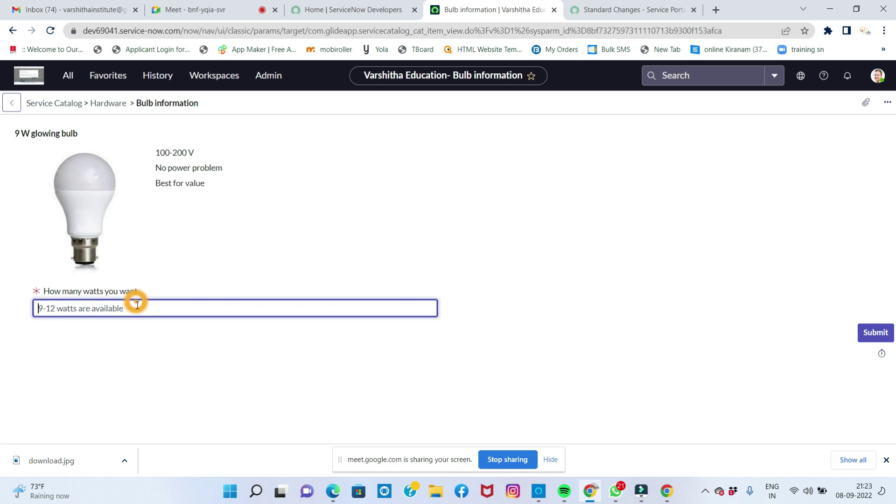
text(dfdfd)
key(BackSpace)
key(BackSpace)
key(BackSpace)
key(BackSpace)
key(BackSpace)
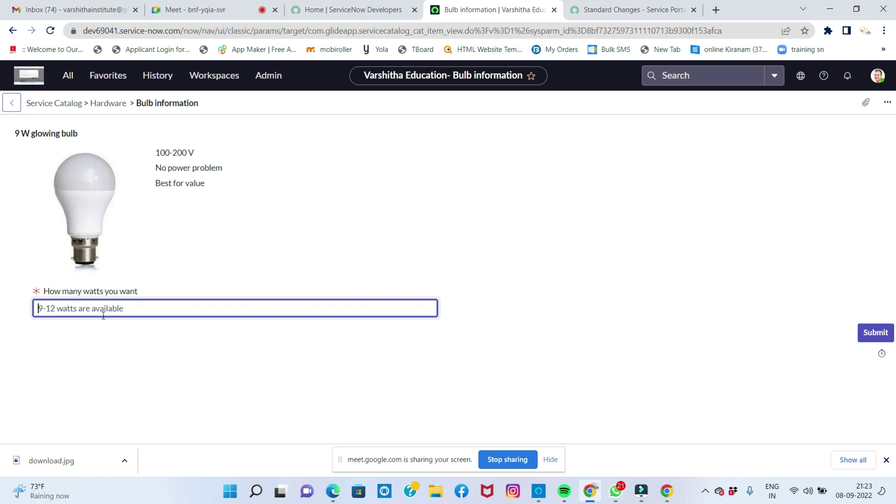
text(9)
key(Tab)
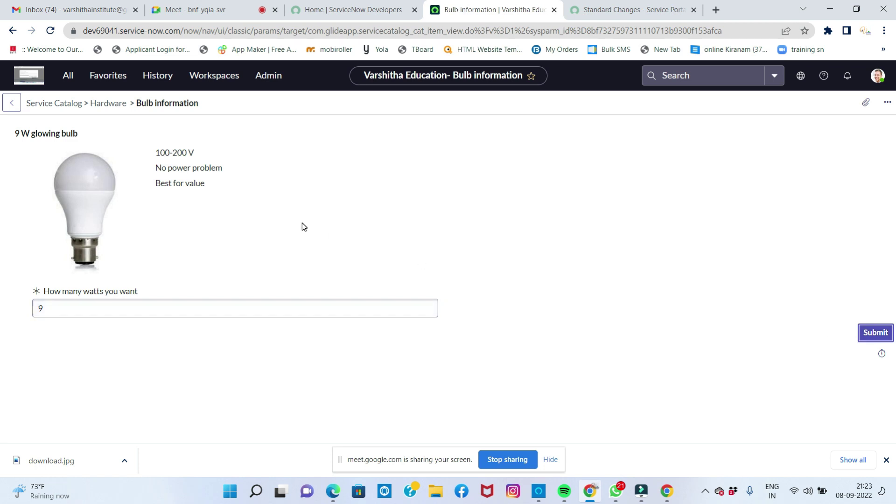
click(12, 103)
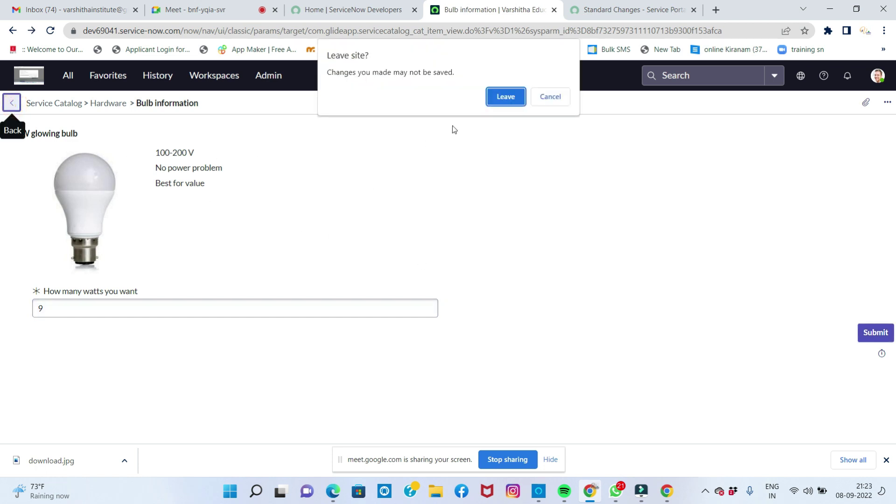
click(504, 107)
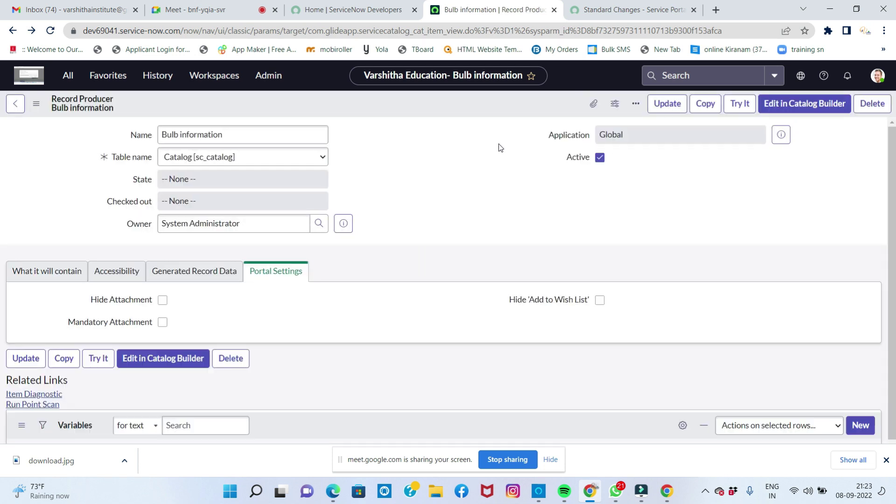
Step: Save the Bulb information record producer again
scroll(412, 190, down, 5)
scroll(412, 191, up, 5)
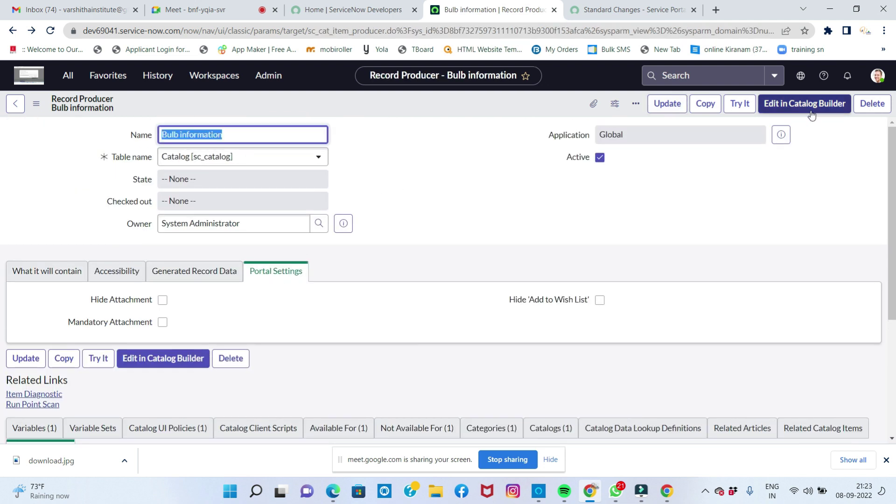
right_click(545, 98)
click(558, 107)
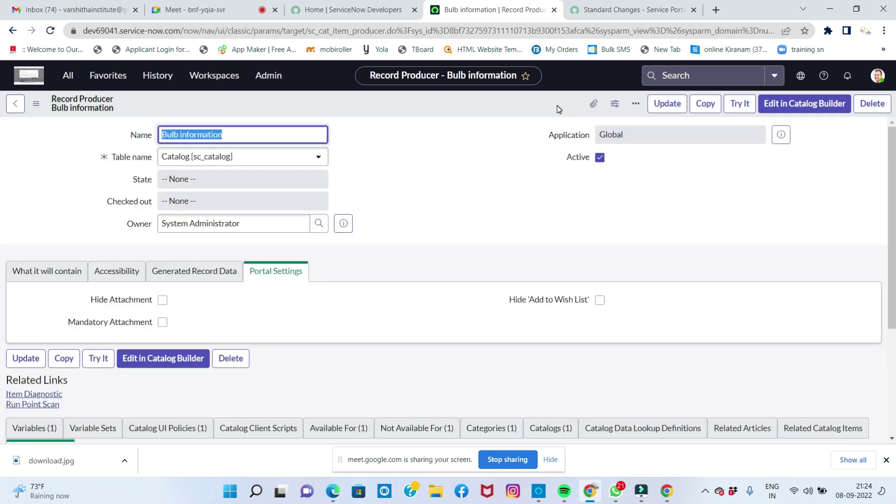
Step: Switch to the Service Portal, reload the catalog page, and look through the Hardware category's items
click(607, 8)
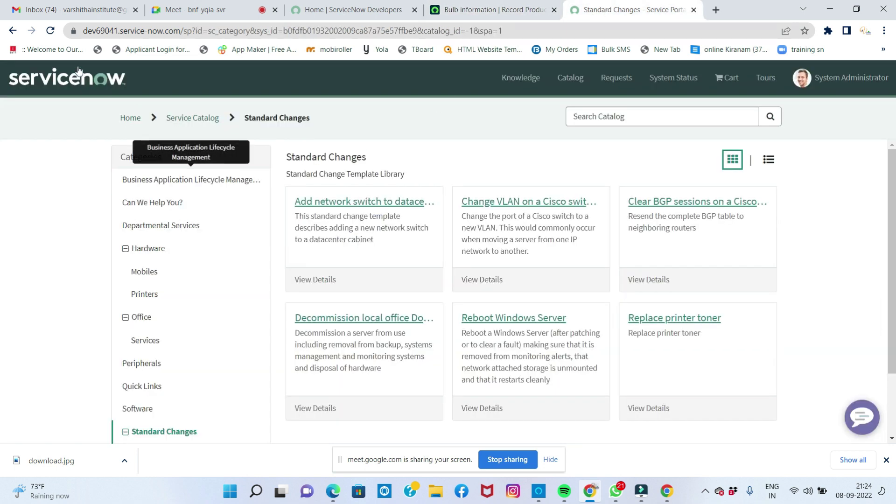
click(51, 31)
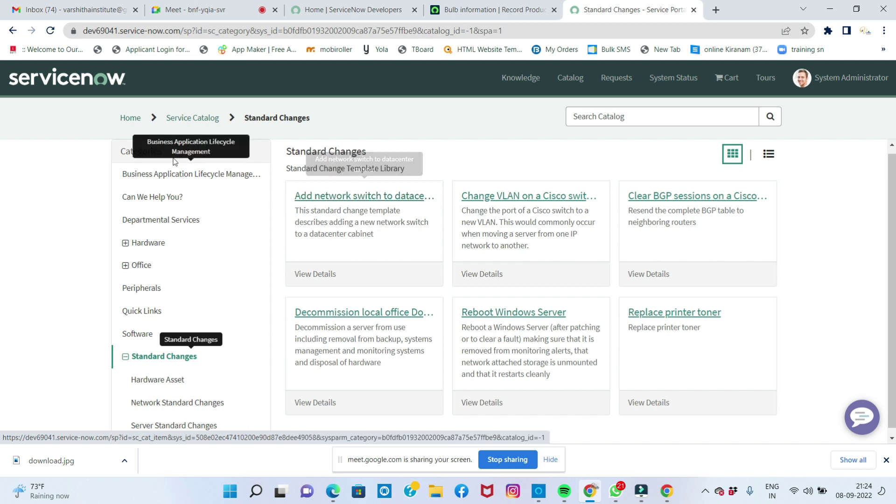
scroll(176, 260, down, 1)
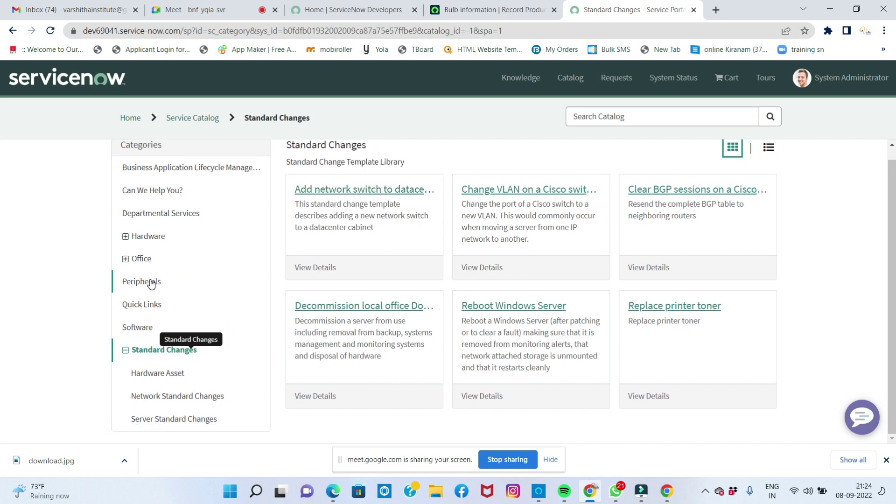
click(157, 238)
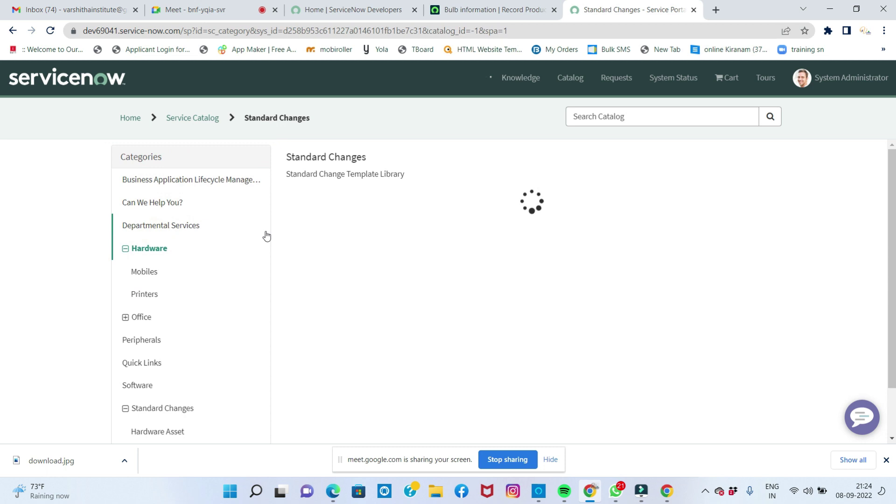
scroll(466, 262, down, 3)
scroll(468, 262, up, 3)
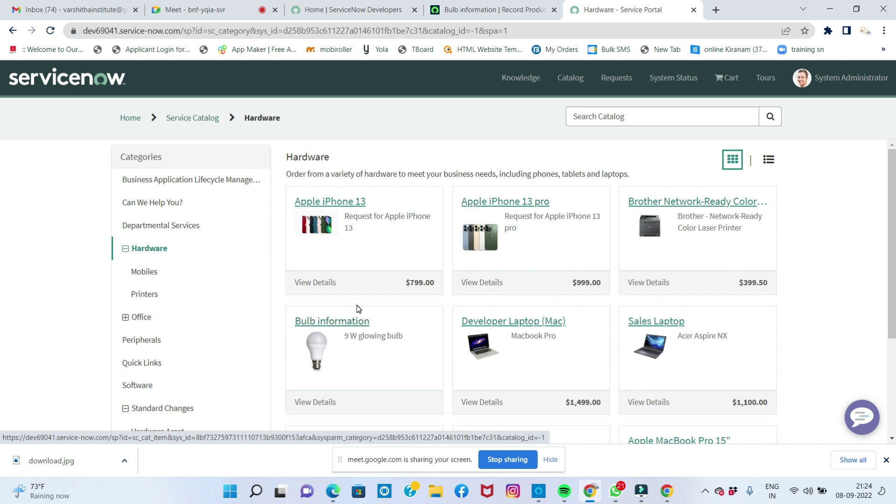
Step: Search the portal catalog for "bulb" and open the Bulb information item
click(620, 115)
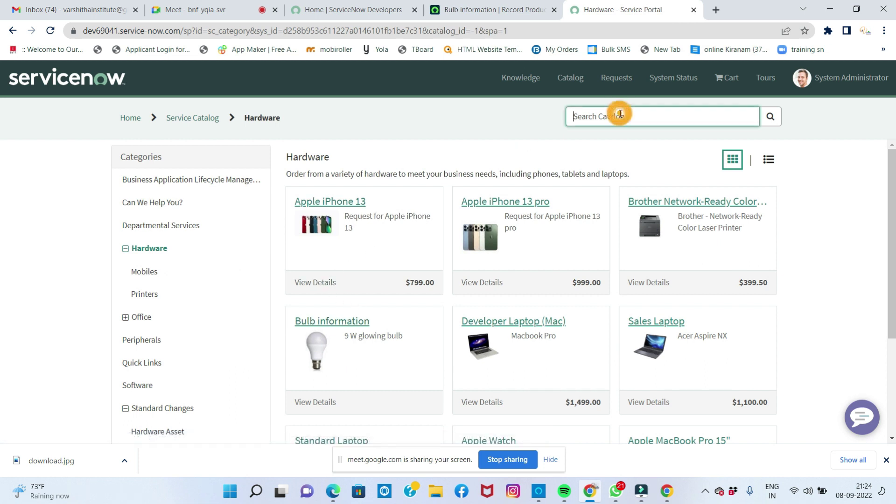
text(bulb)
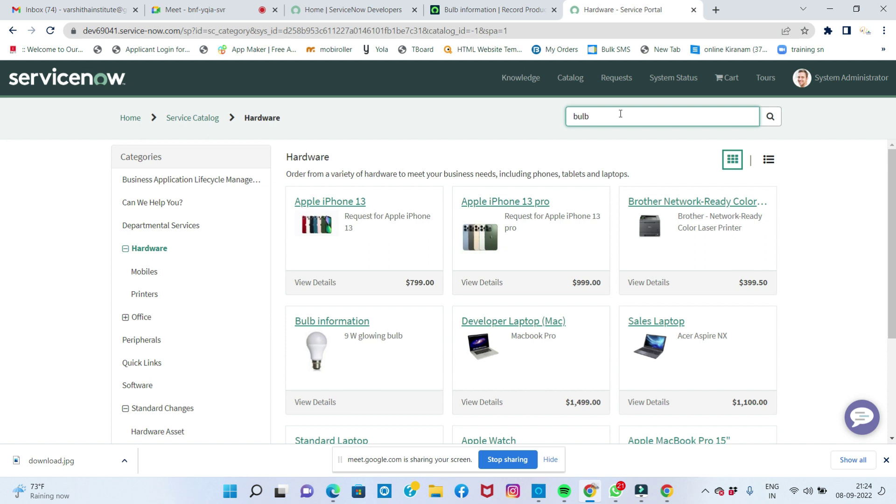
key(Return)
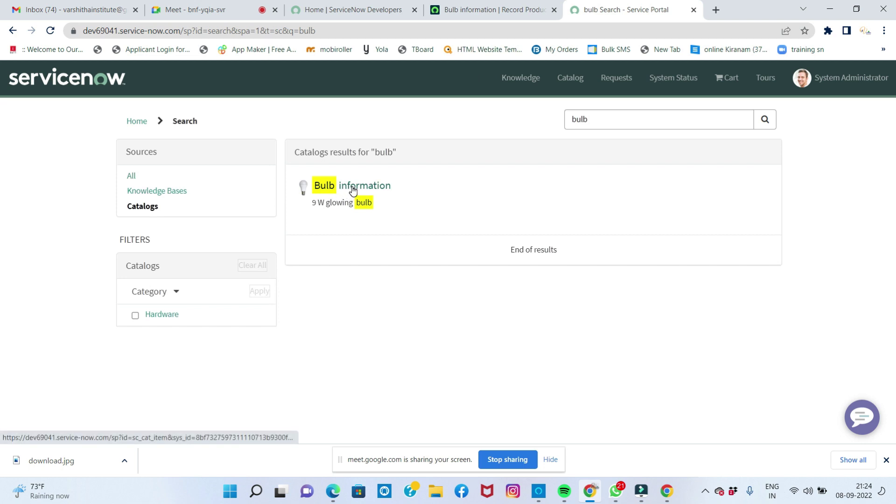
click(358, 186)
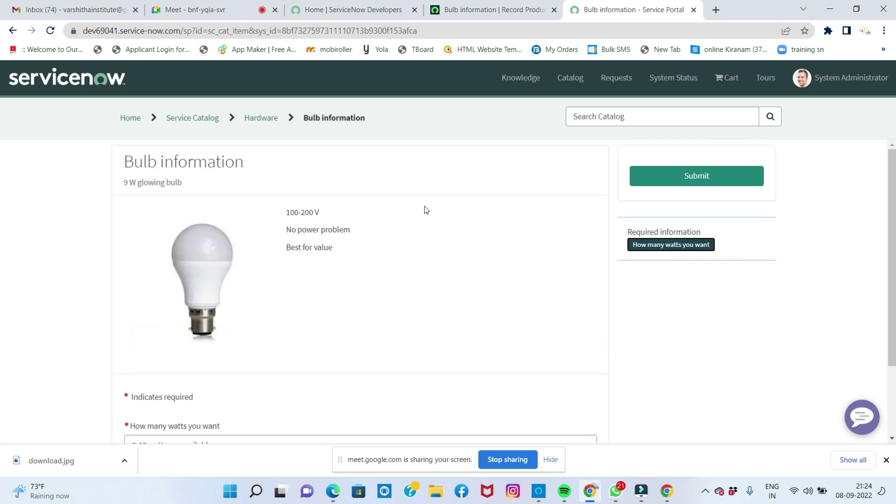
Step: Review the Bulb information item, enter 9 for "How many watts you want", and try to submit the form
scroll(327, 304, down, 3)
scroll(337, 276, up, 3)
scroll(184, 286, down, 1)
scroll(184, 285, down, 1)
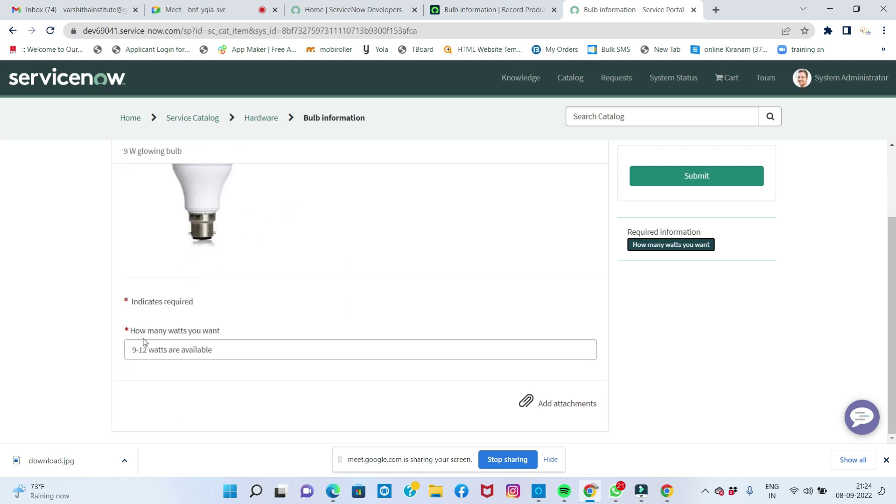
click(171, 351)
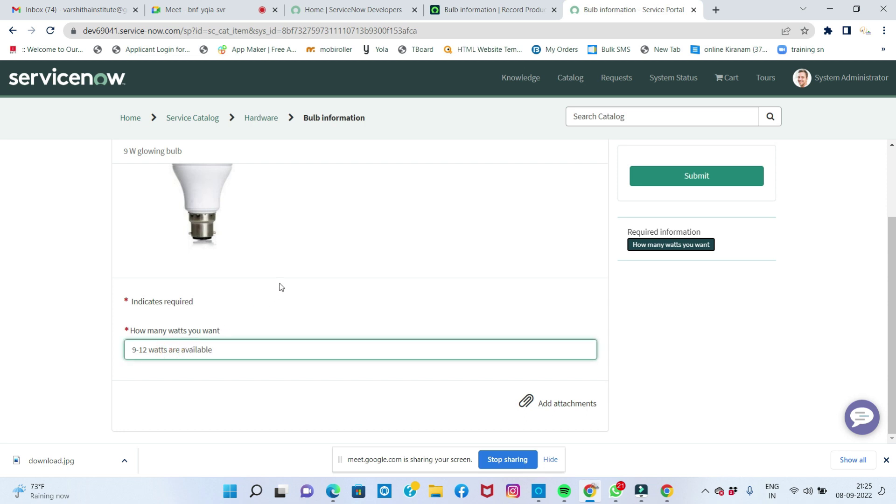
scroll(279, 285, up, 2)
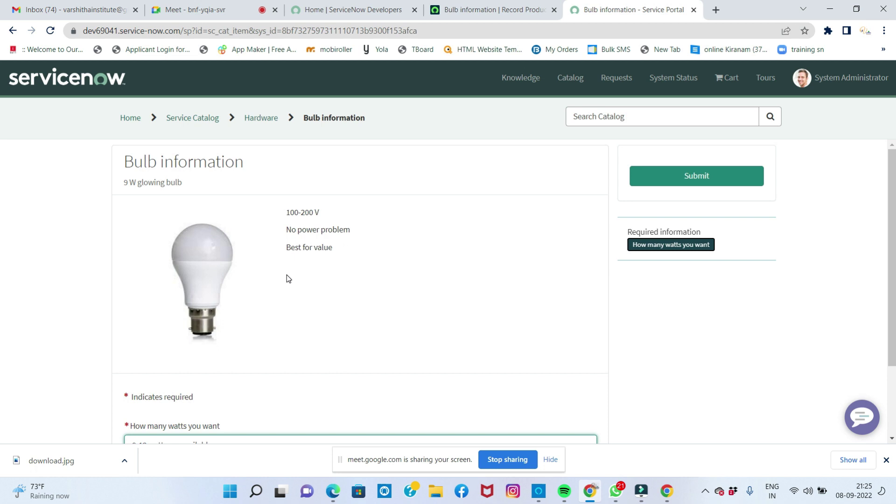
scroll(287, 278, down, 2)
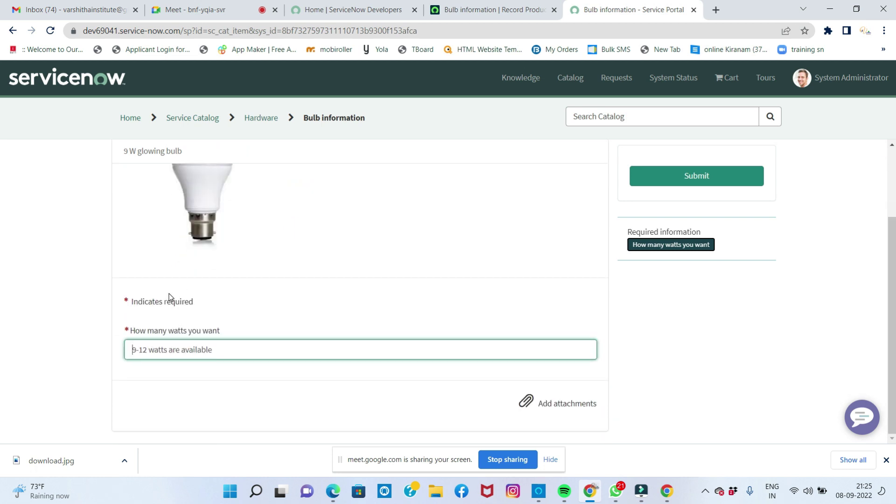
scroll(313, 235, up, 2)
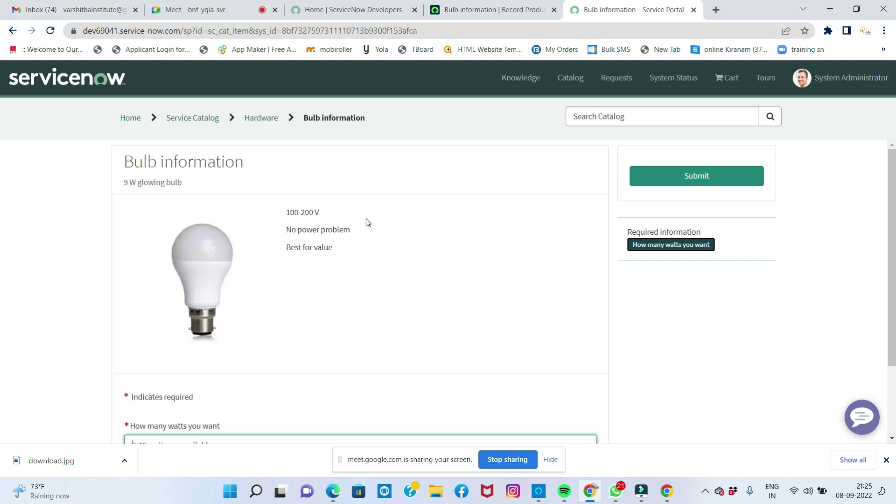
scroll(366, 219, down, 2)
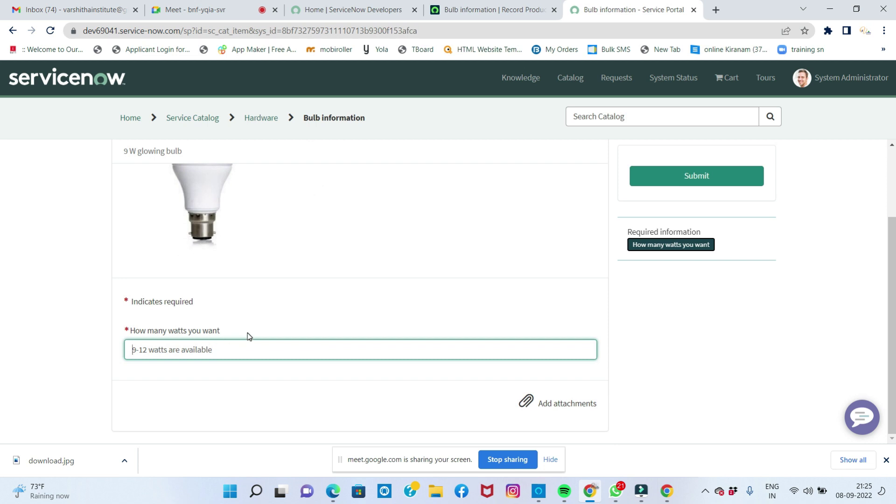
text(9)
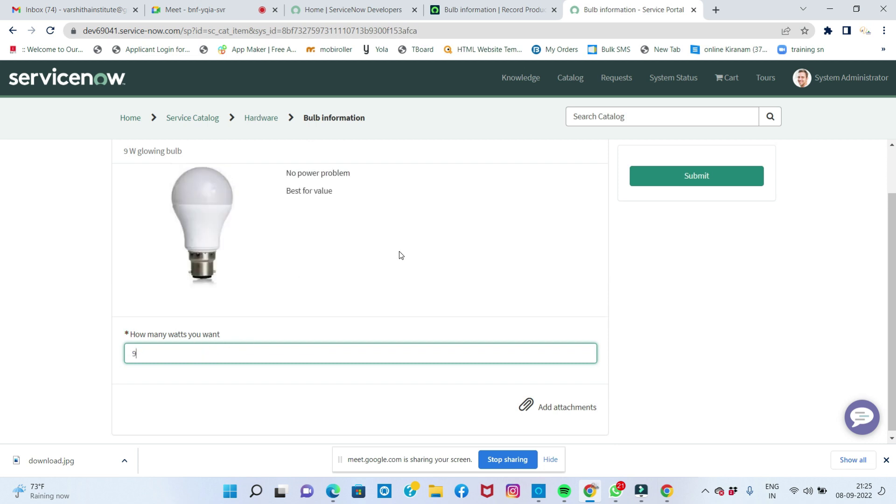
scroll(404, 252, up, 2)
click(697, 177)
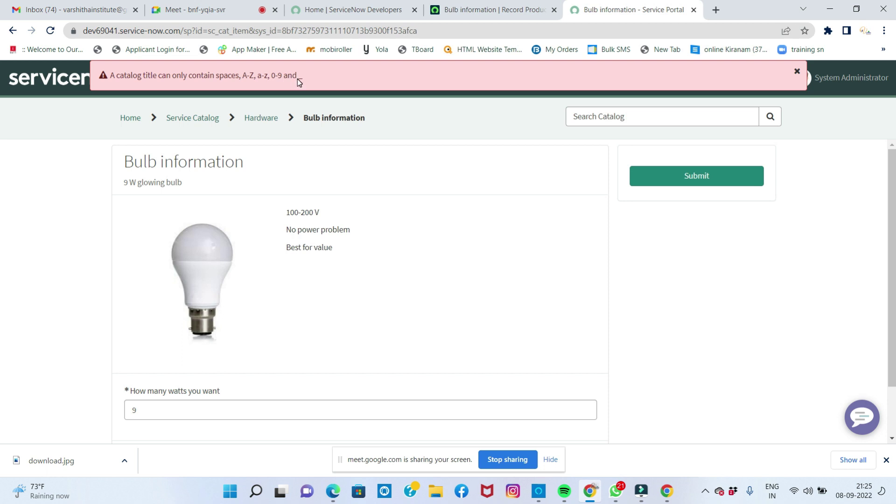
Step: Clear the "How many watts you want" field, look over the form, and dismiss the error message
click(146, 410)
key(BackSpace)
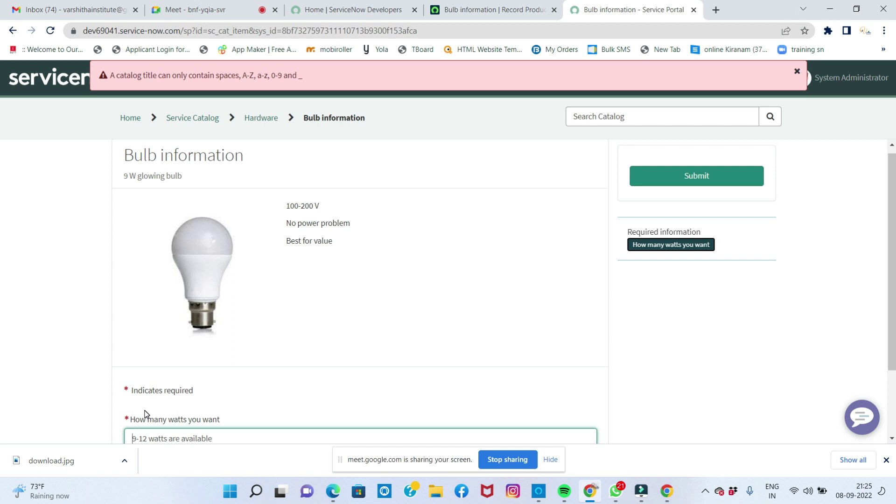
scroll(147, 412, down, 1)
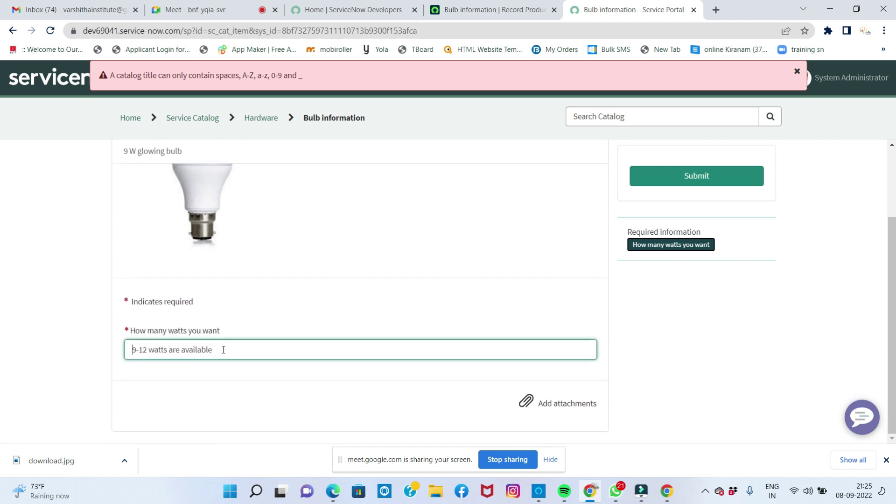
scroll(224, 350, up, 2)
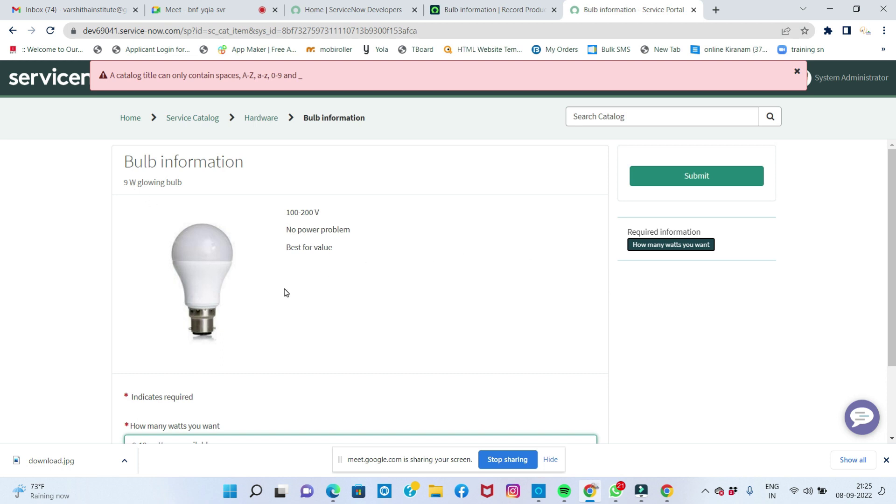
scroll(286, 293, down, 2)
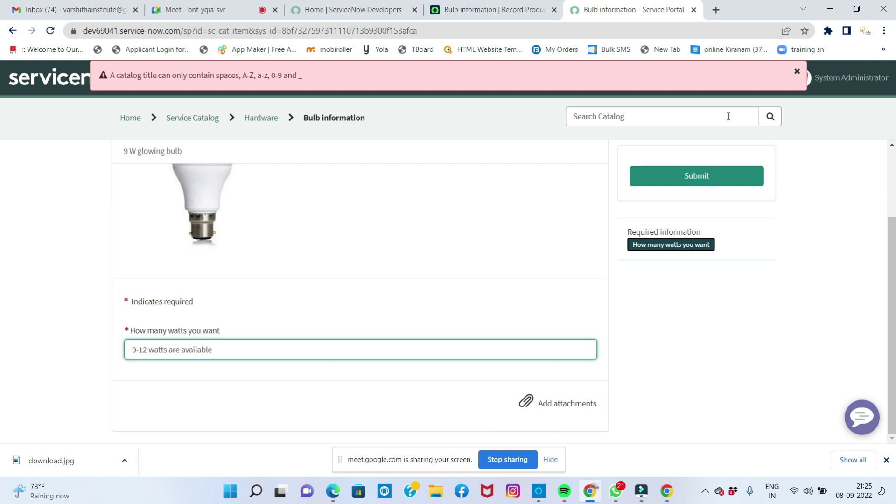
click(798, 73)
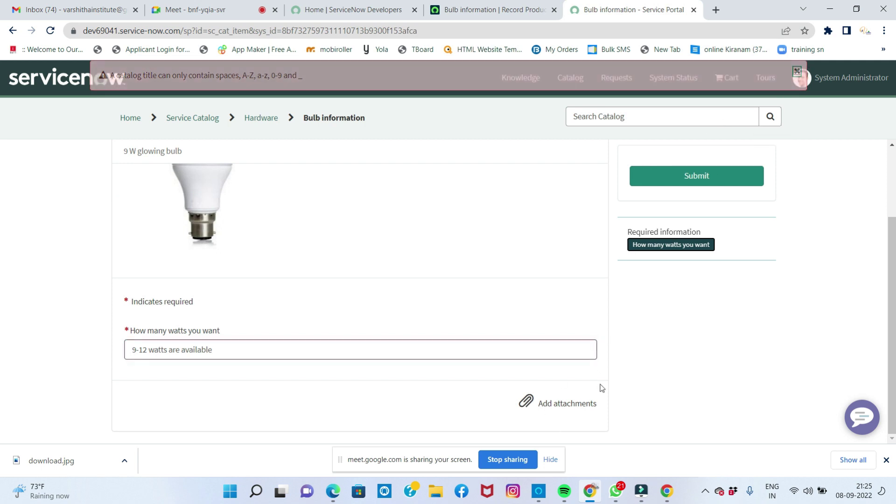
Step: Attach car.jpg to the Bulb information form and delete the attachment again
click(554, 405)
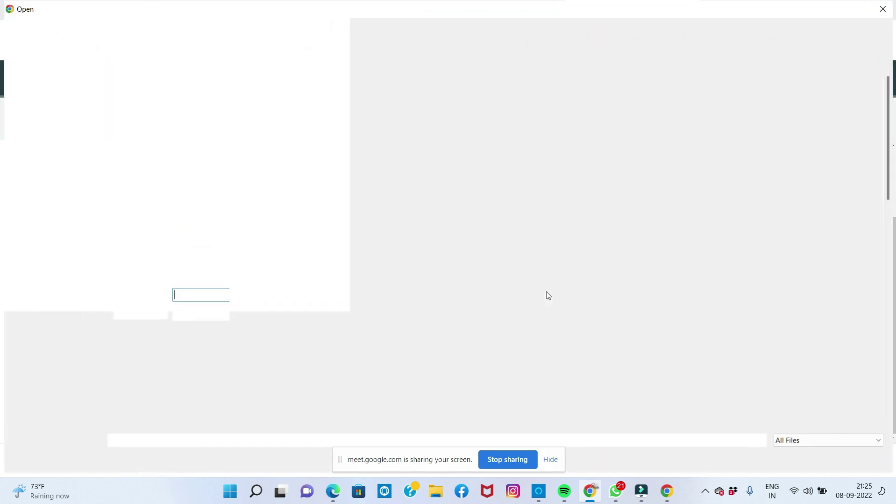
double_click(129, 245)
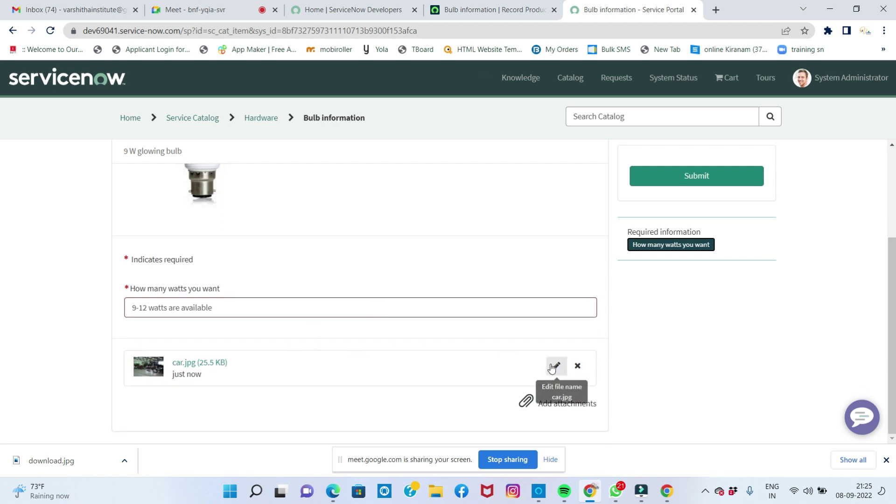
click(579, 367)
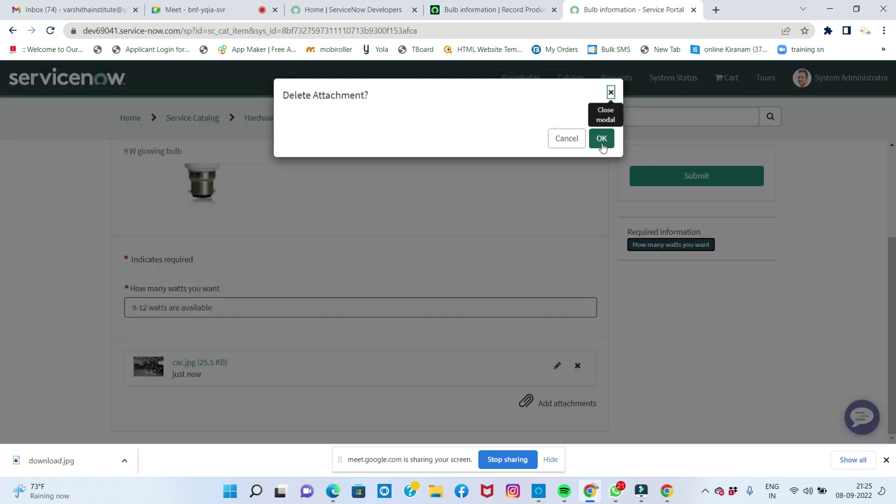
click(602, 126)
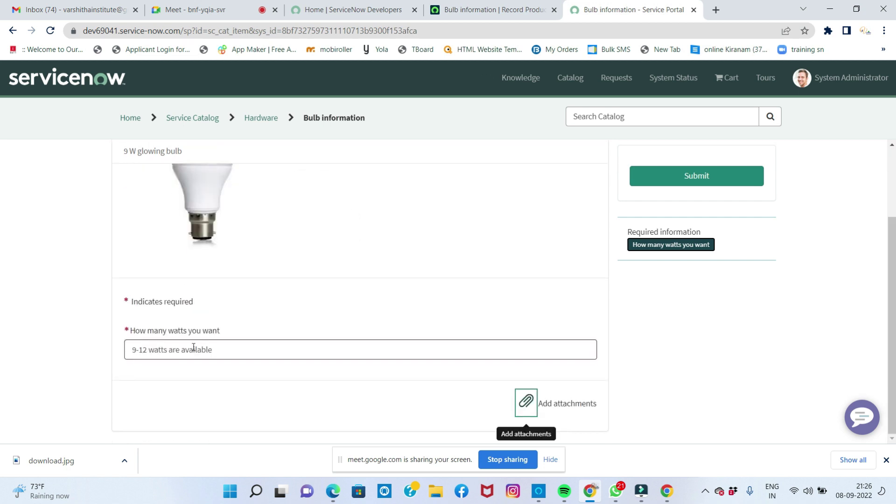
Step: Try to submit the form with "How many watts you want" empty, and enter 0 in that field
scroll(388, 262, up, 2)
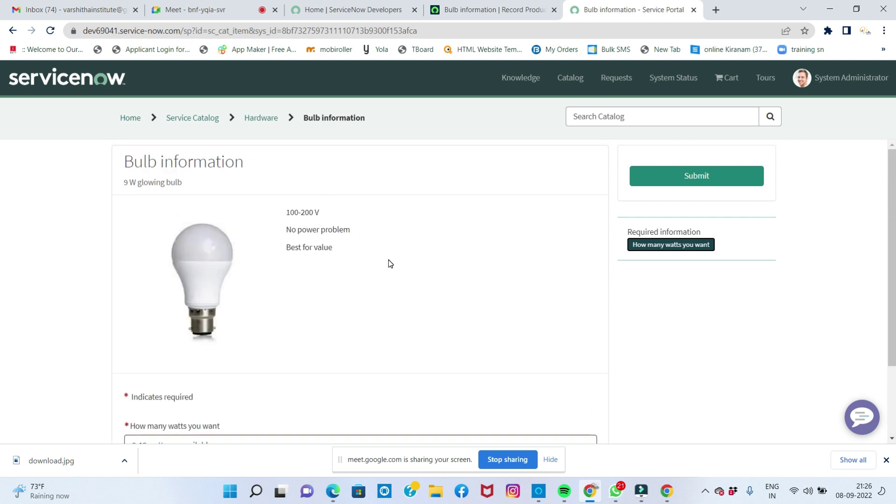
click(643, 184)
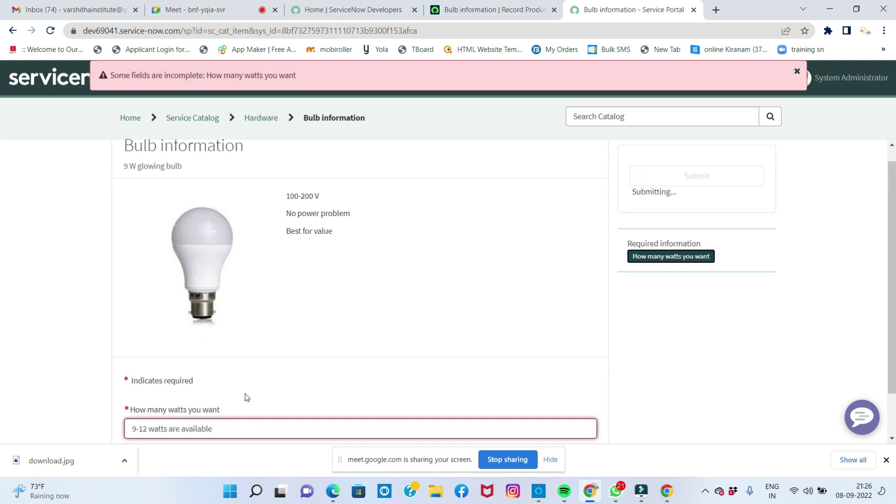
scroll(245, 394, down, 1)
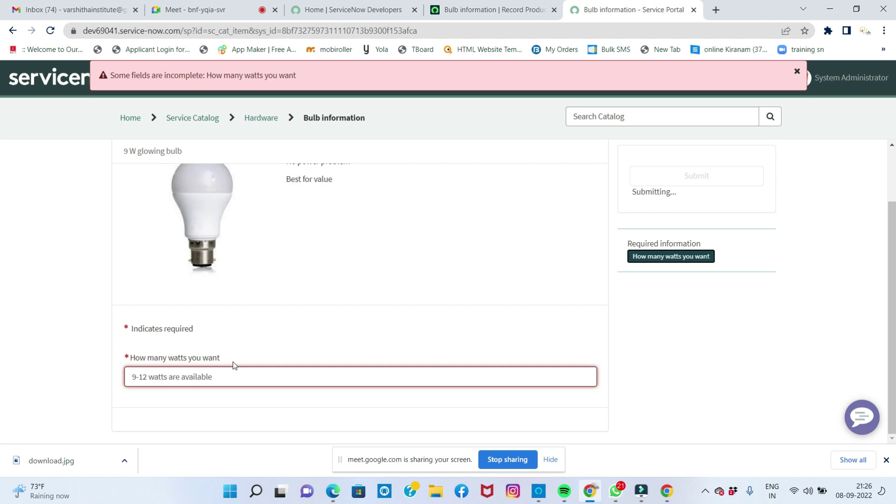
text(0)
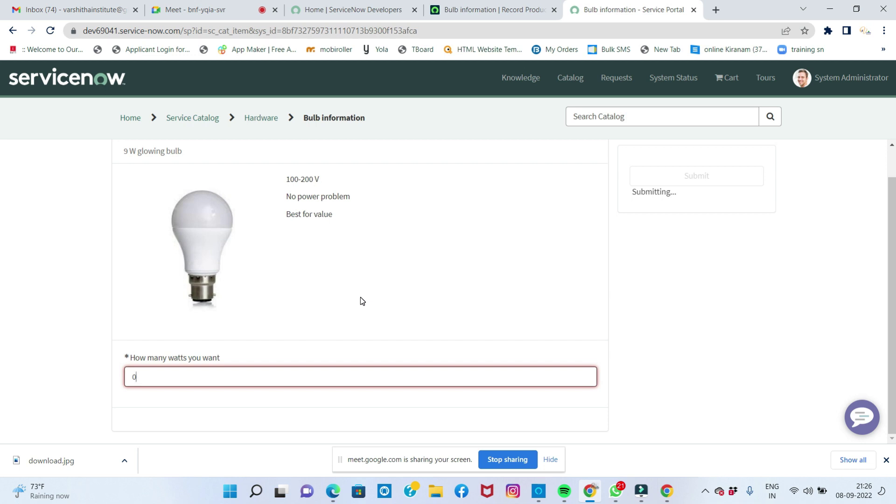
scroll(317, 287, up, 1)
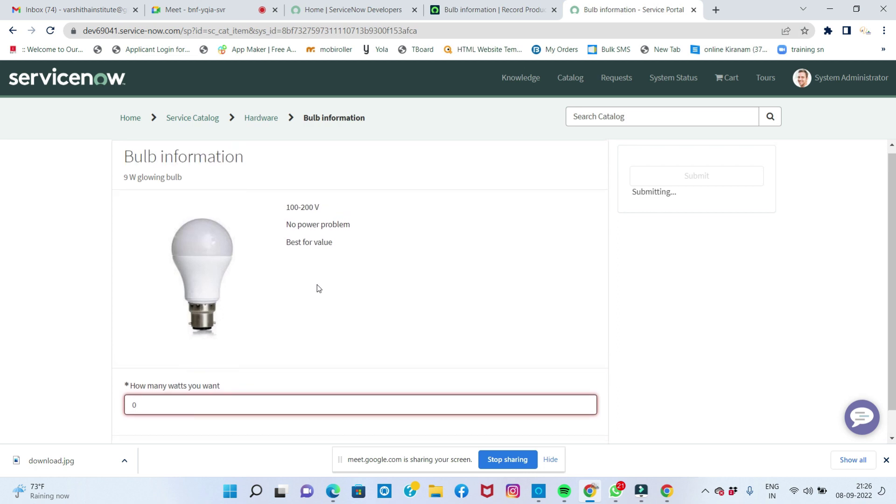
click(242, 406)
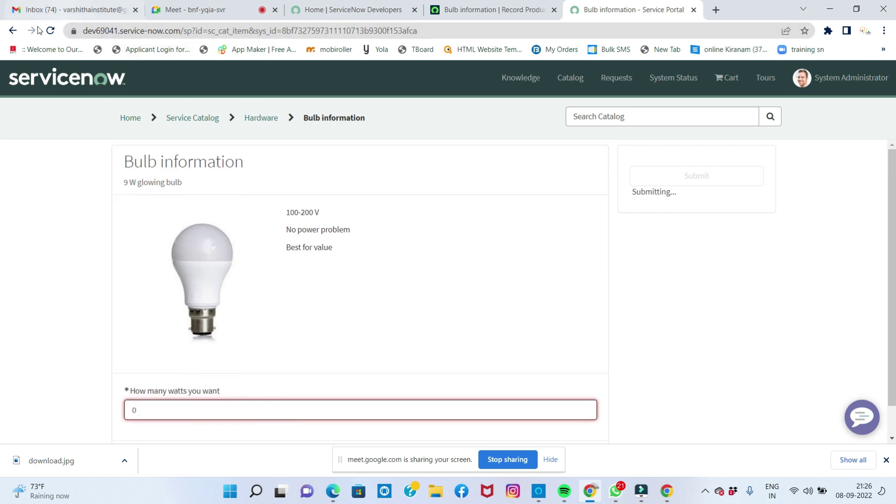
Step: Reload the Bulb information item and try to submit it with 0 for "How many watts you want", dismissing the error message
click(52, 32)
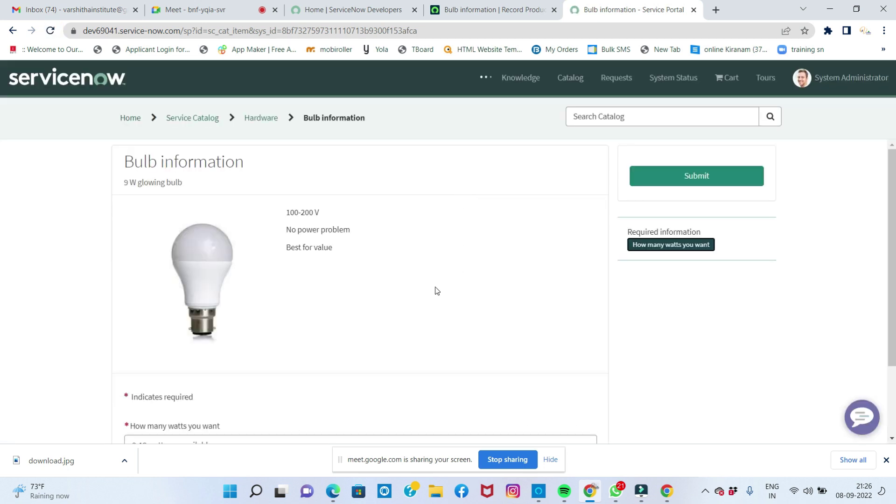
scroll(386, 313, down, 2)
click(250, 350)
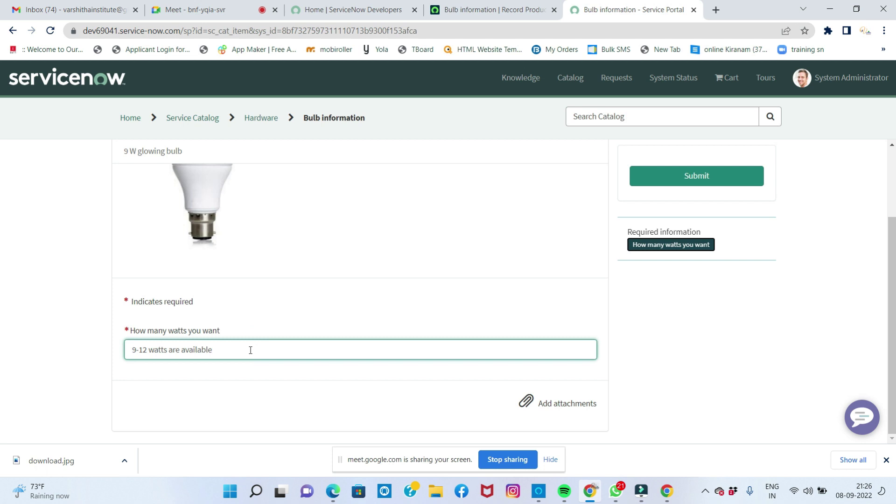
text(0)
scroll(292, 296, up, 2)
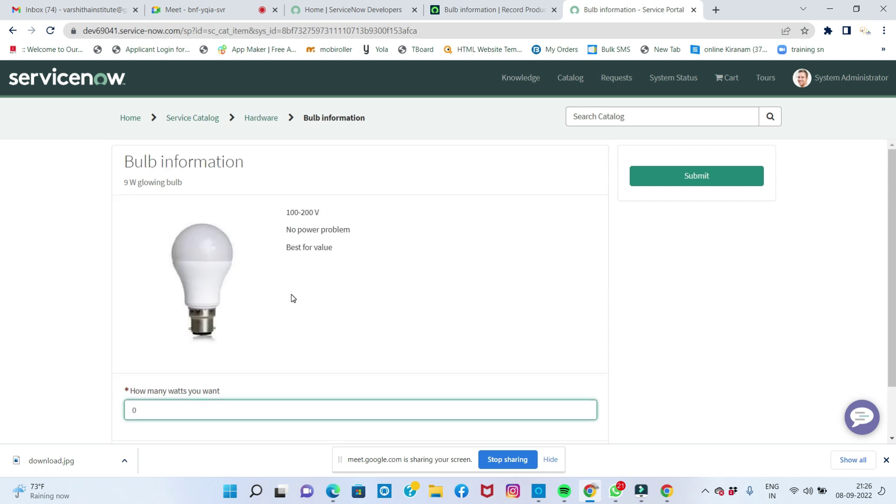
click(710, 177)
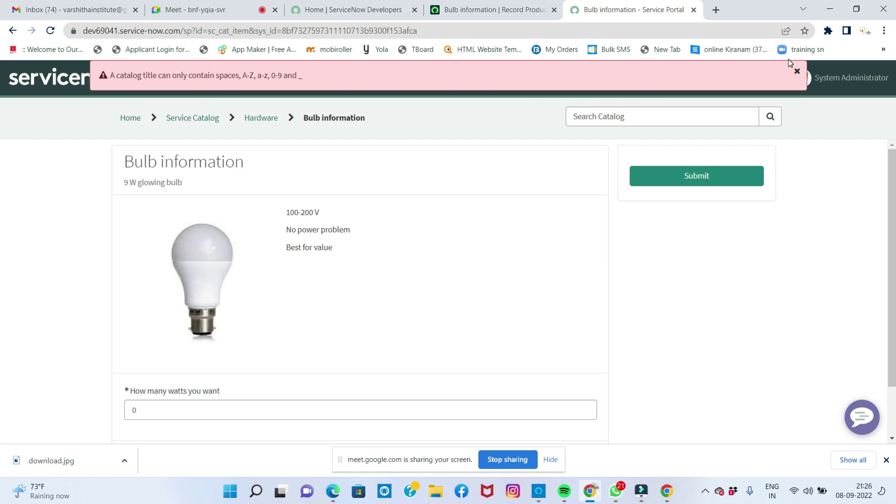
click(798, 71)
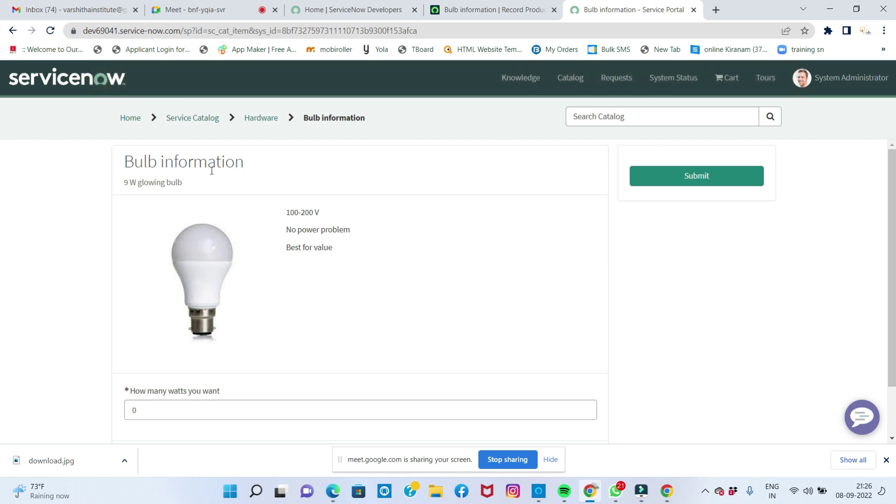
Step: Switch to the record producer form, rename the Bulb information record producer to "Bulb", and save it
click(469, 9)
click(198, 134)
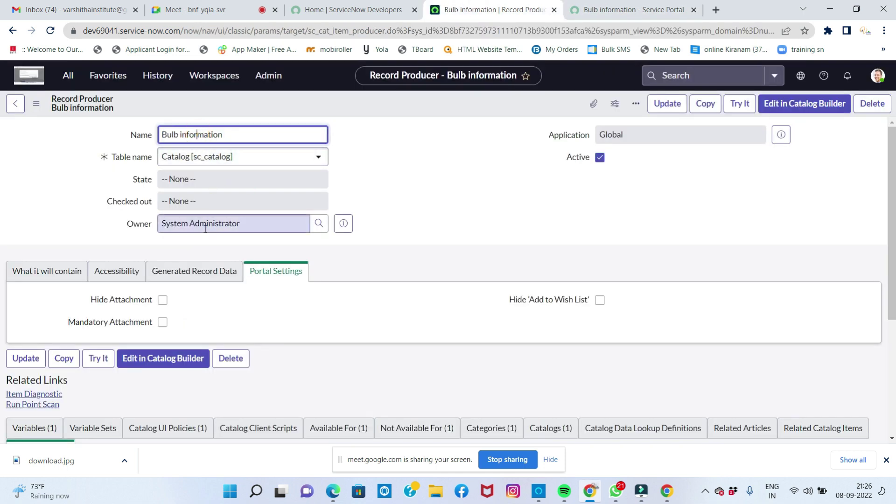
click(229, 134)
key(BackSpace)
key(BackSpace)
key(BackSpace)
key(BackSpace)
key(BackSpace)
key(BackSpace)
key(BackSpace)
key(BackSpace)
key(BackSpace)
key(BackSpace)
key(BackSpace)
key(BackSpace)
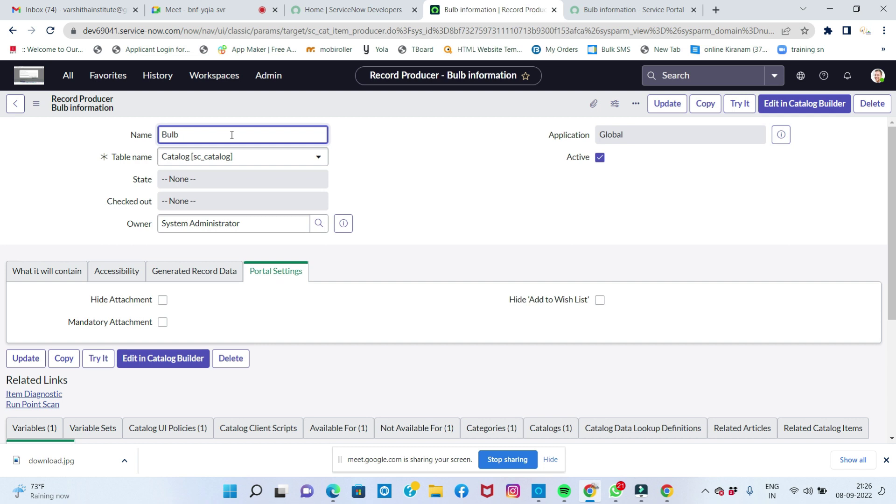
right_click(396, 104)
click(425, 114)
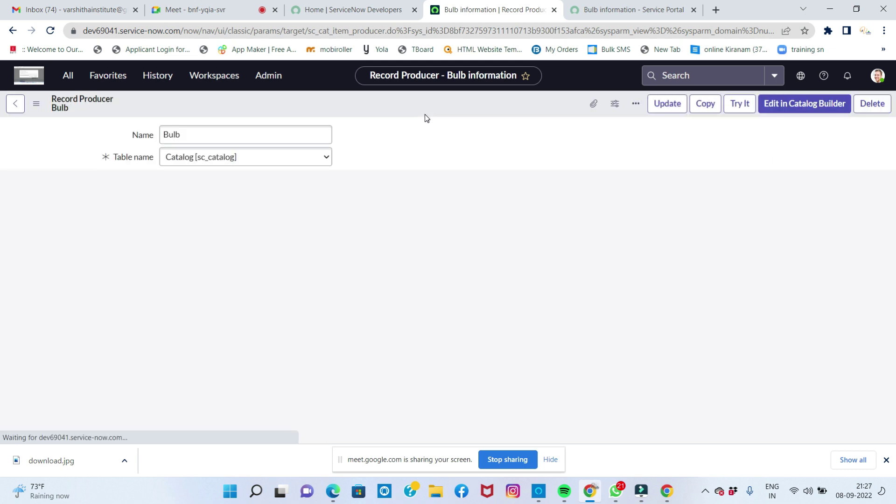
Step: Reload the item in the Service Portal and try to submit it with 9 for "How many watts you want", dismissing the error message
click(634, 9)
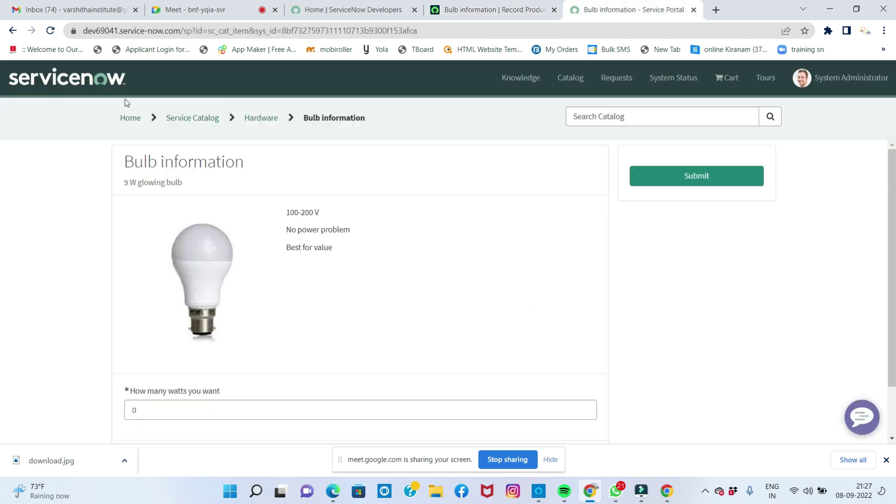
click(51, 30)
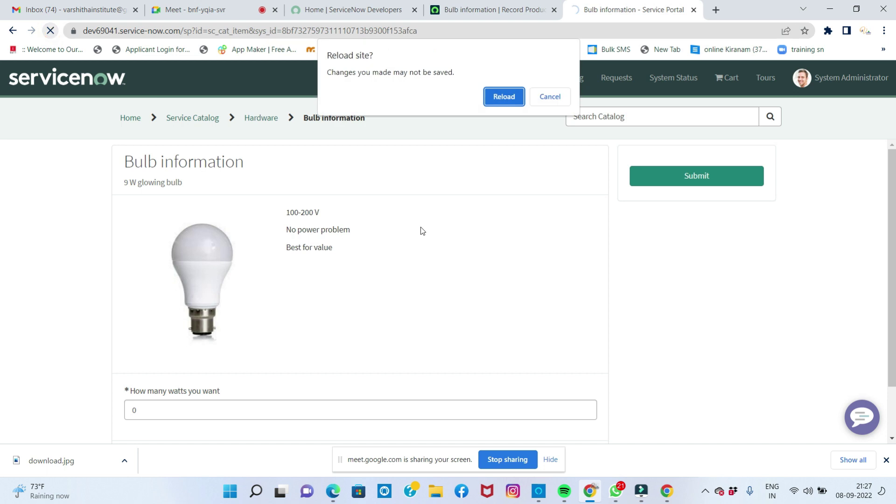
click(490, 96)
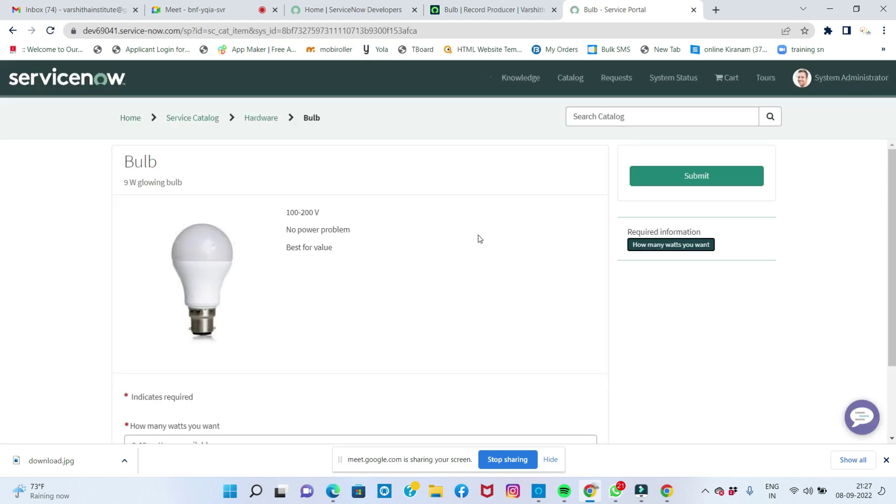
scroll(345, 304, down, 1)
click(256, 351)
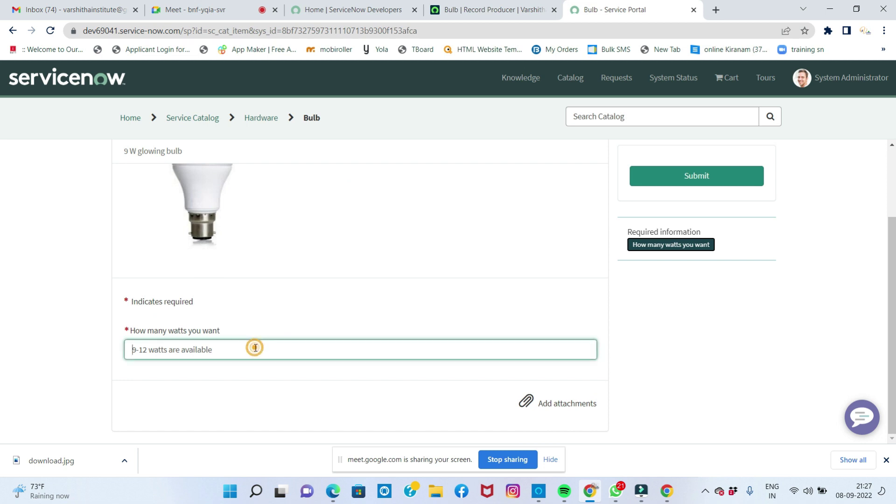
text(9)
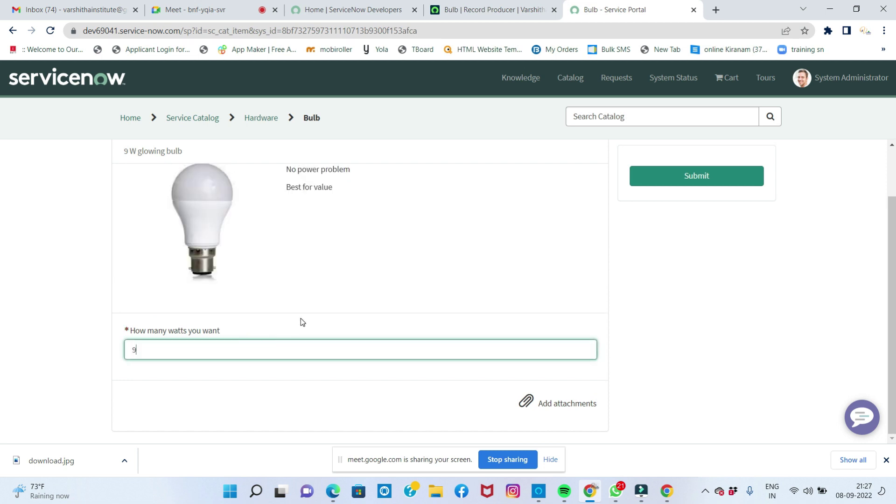
scroll(301, 319, up, 1)
click(652, 182)
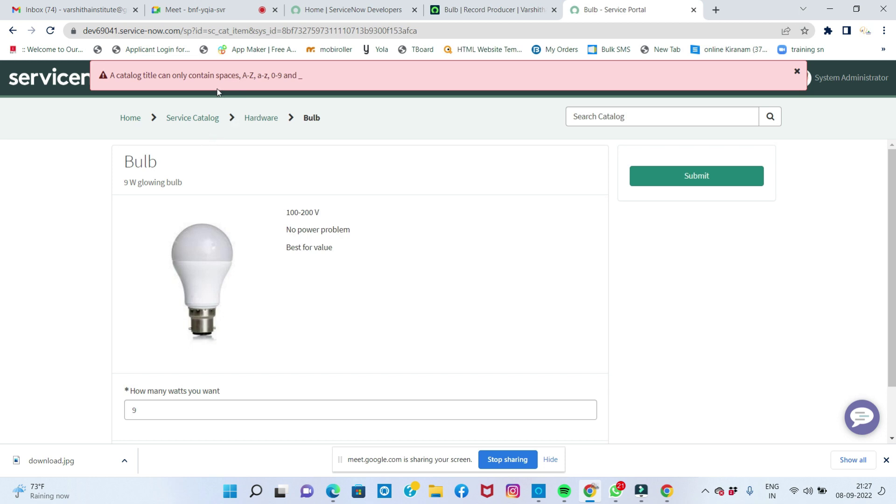
click(797, 72)
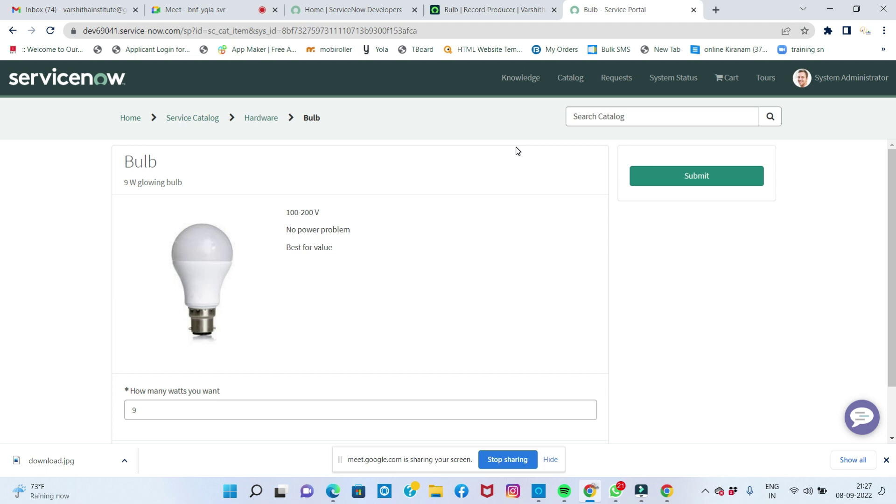
Step: Leave the Bulb form for the catalog home, open the recent item Apple iPhone 13, and review its order form and options
click(580, 83)
click(602, 148)
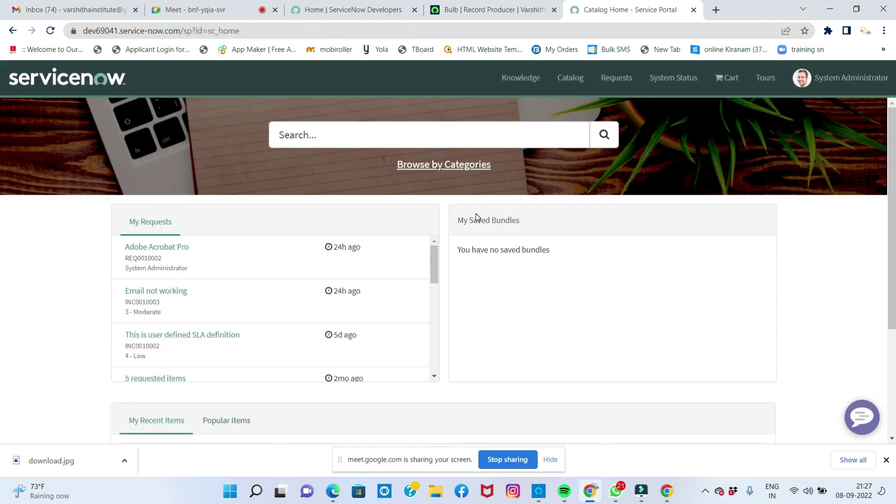
scroll(477, 218, down, 3)
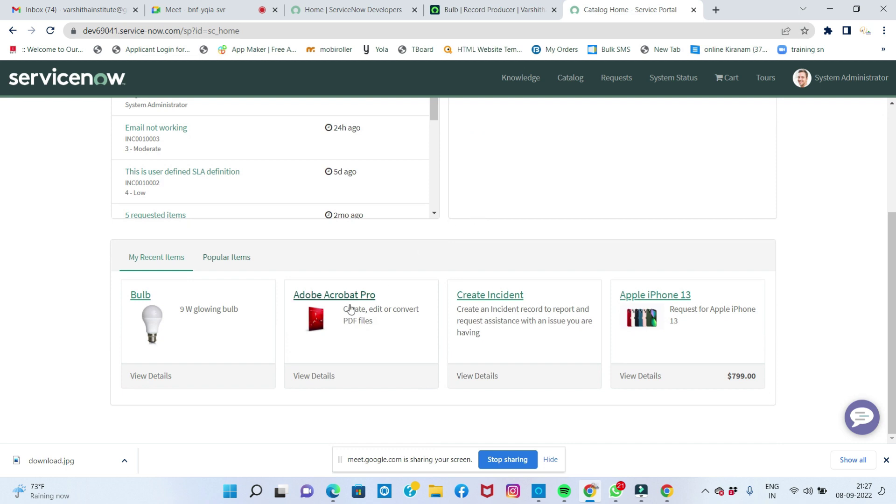
click(672, 296)
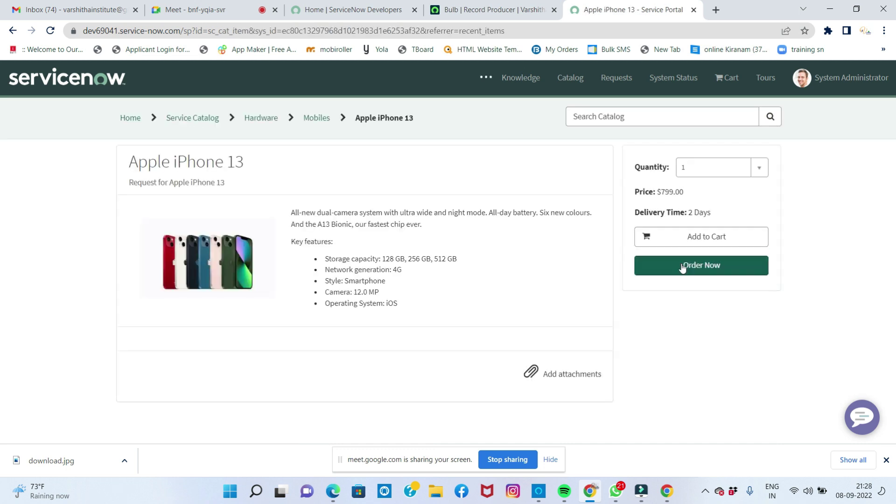
scroll(565, 206, down, 2)
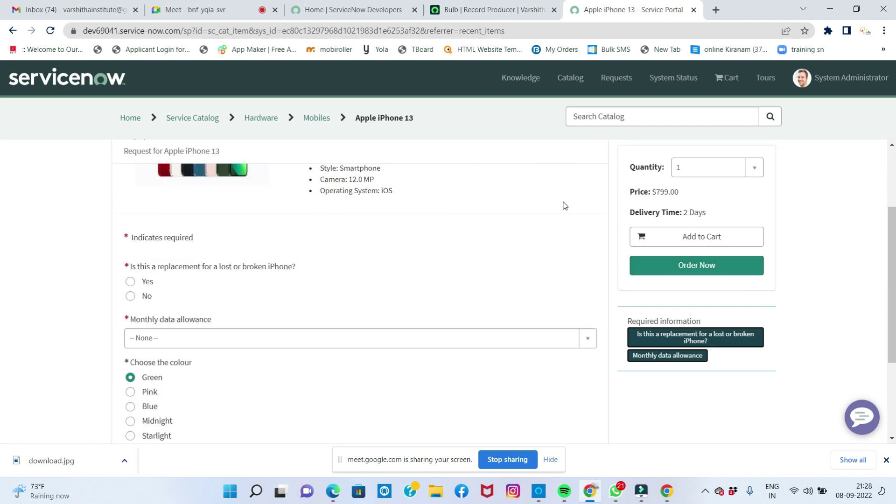
scroll(404, 269, down, 2)
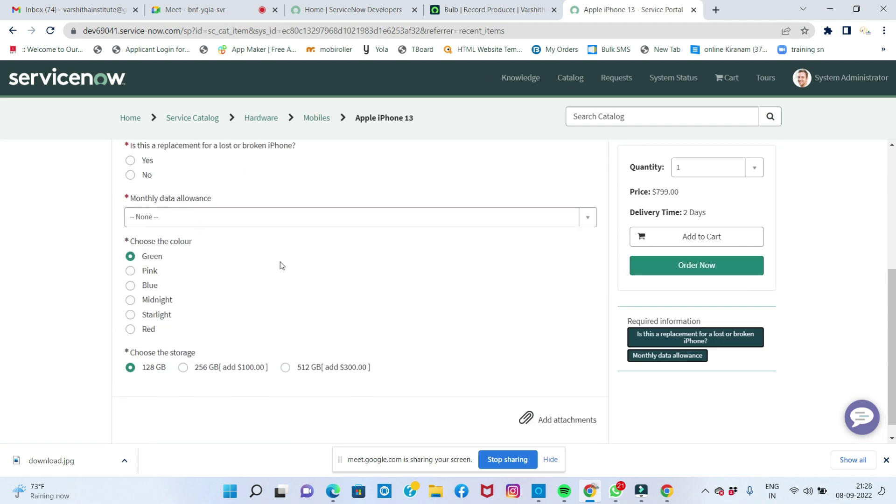
Step: Review the Monthly data allowance choices on the Apple iPhone 13 order form without changing the selection
click(190, 219)
click(190, 218)
click(190, 218)
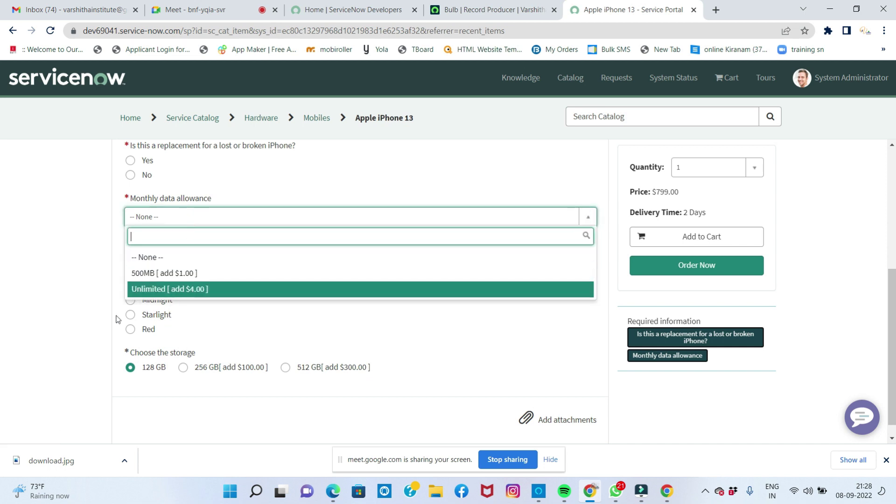
click(87, 298)
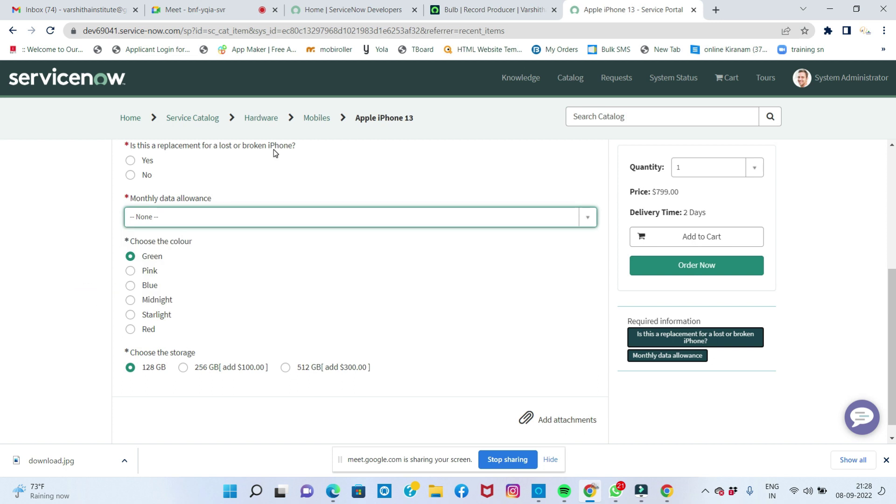
Step: Review the related lists of the Bulb record producer, and return to the Apple iPhone 13 item to view its description
click(490, 11)
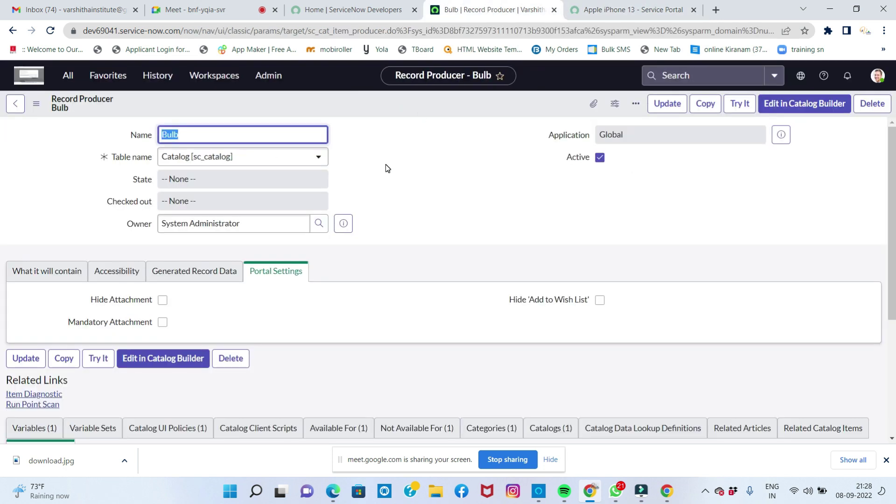
scroll(366, 226, down, 4)
click(367, 231)
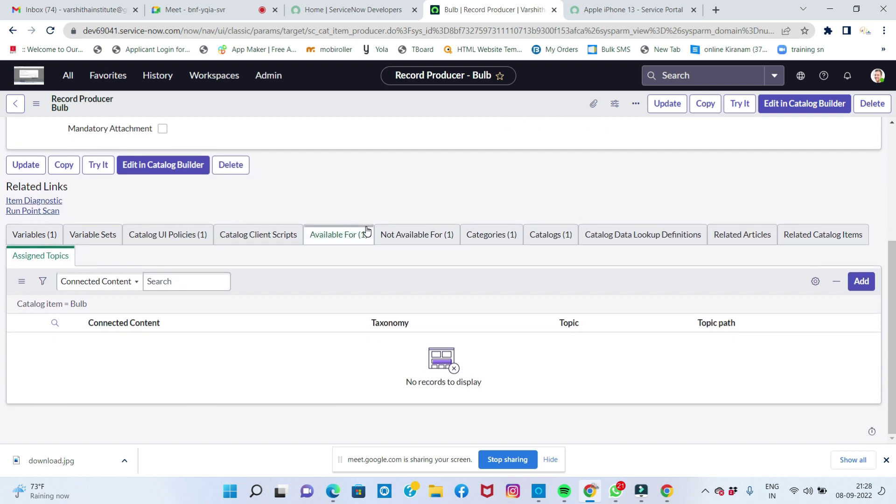
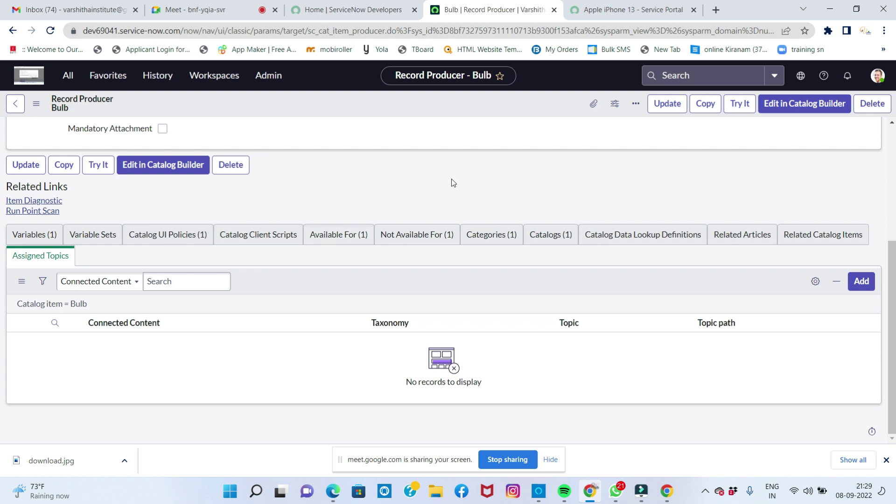
click(591, 11)
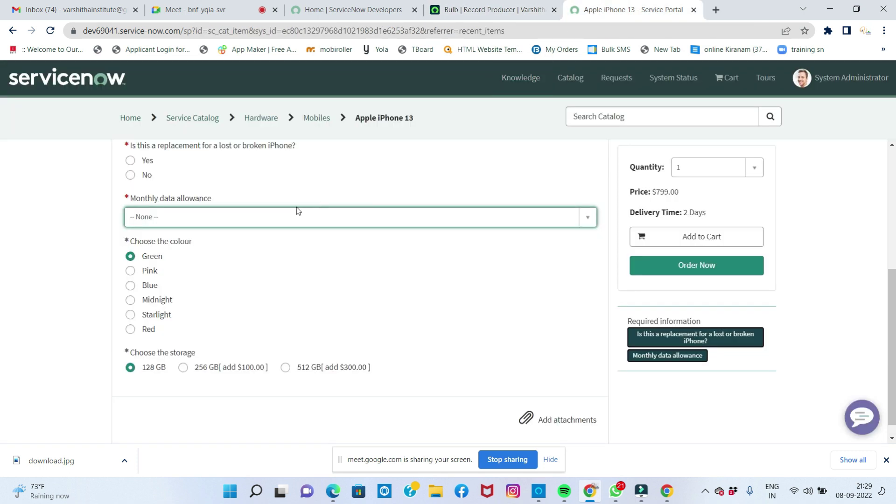
scroll(302, 212, up, 5)
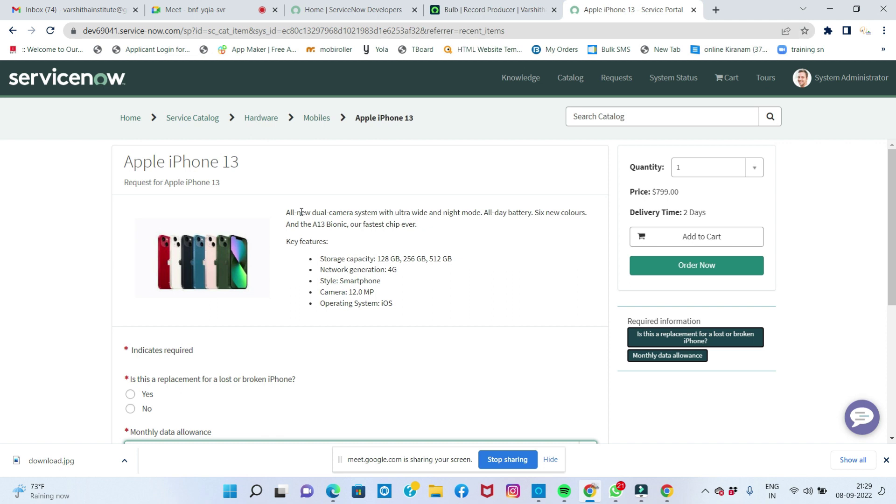
Step: Return to the Bulb record producer, search the application navigator for "catalog bui", and open Catalog Builder
click(473, 10)
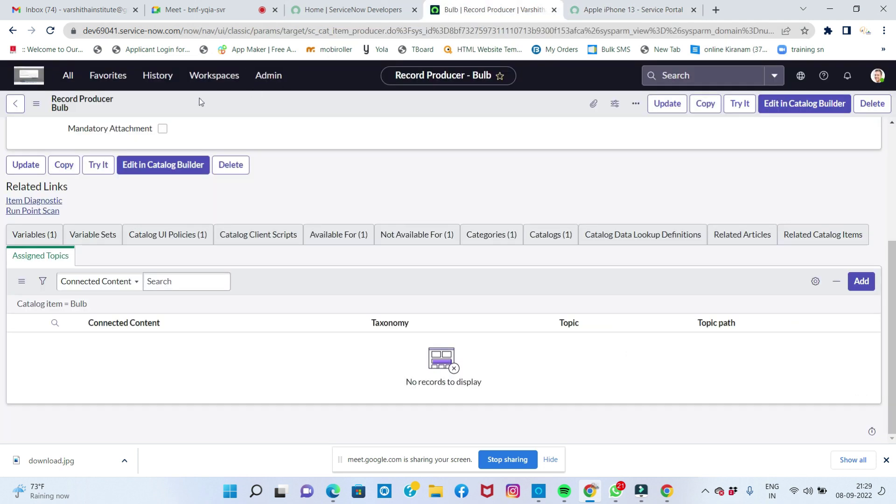
click(68, 75)
drag(111, 108, 22, 98)
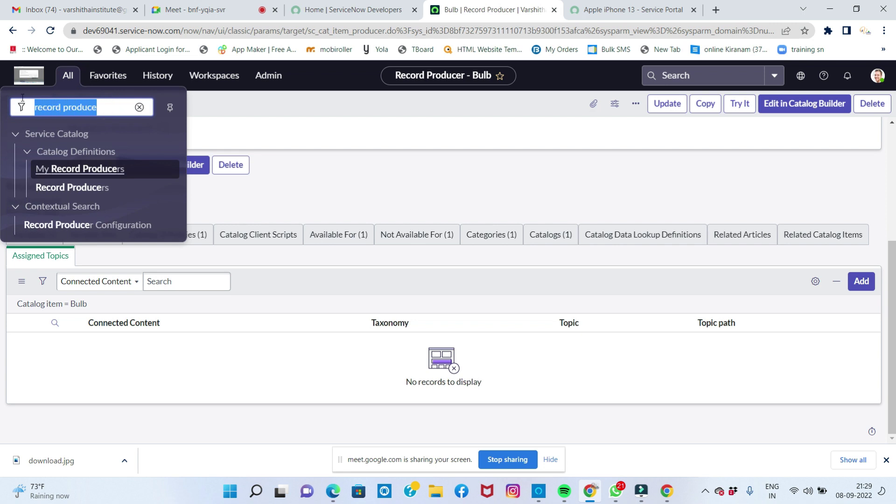
text(catalog bui)
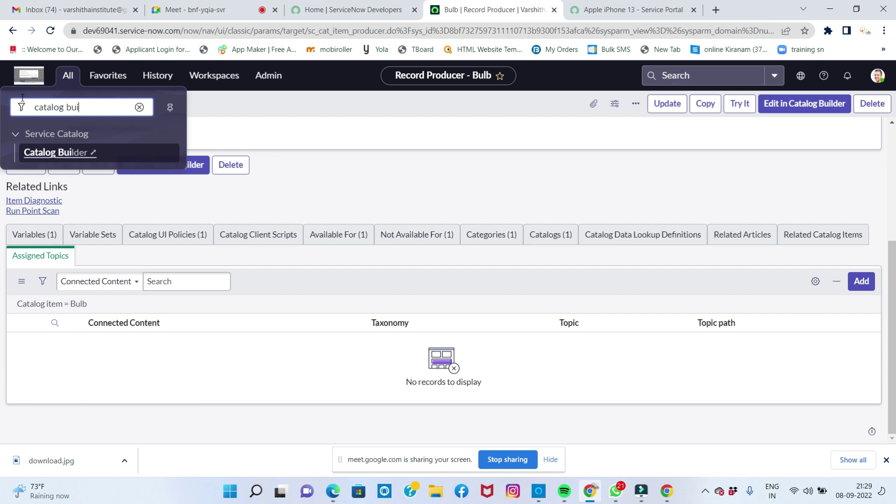
click(78, 155)
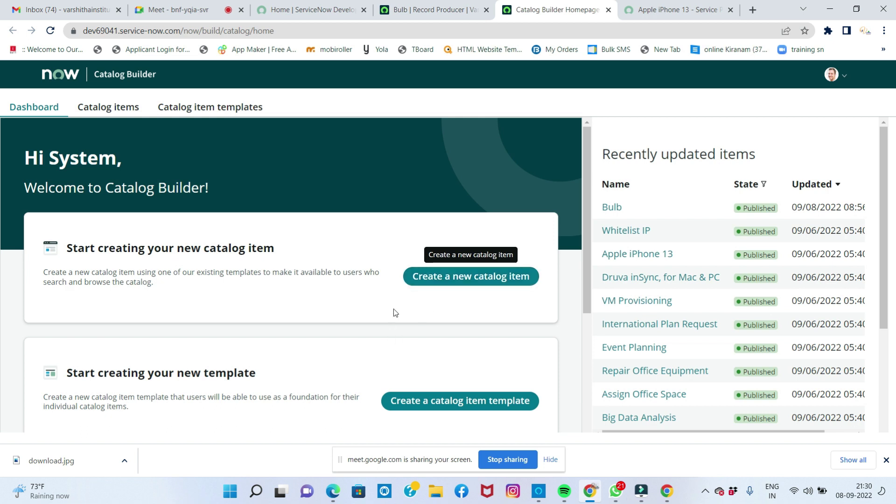
Step: Start creating a new catalog item and continue past the introduction to the item template selection
click(427, 279)
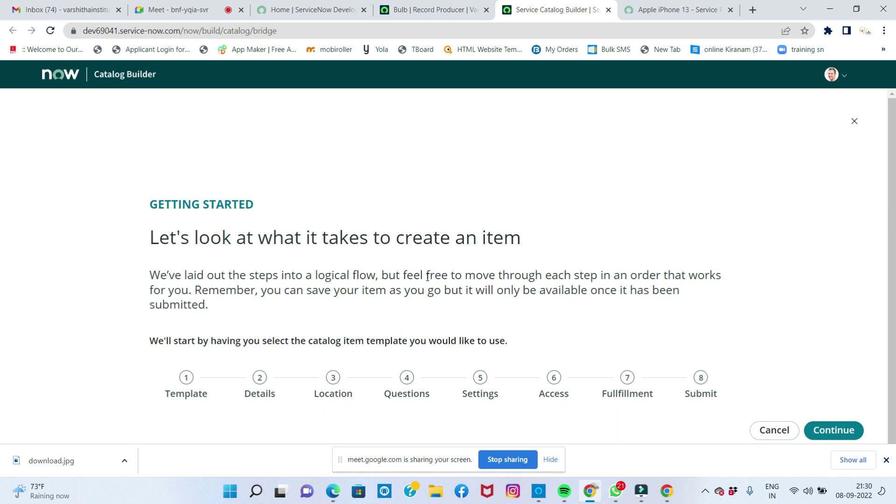
scroll(476, 327, down, 1)
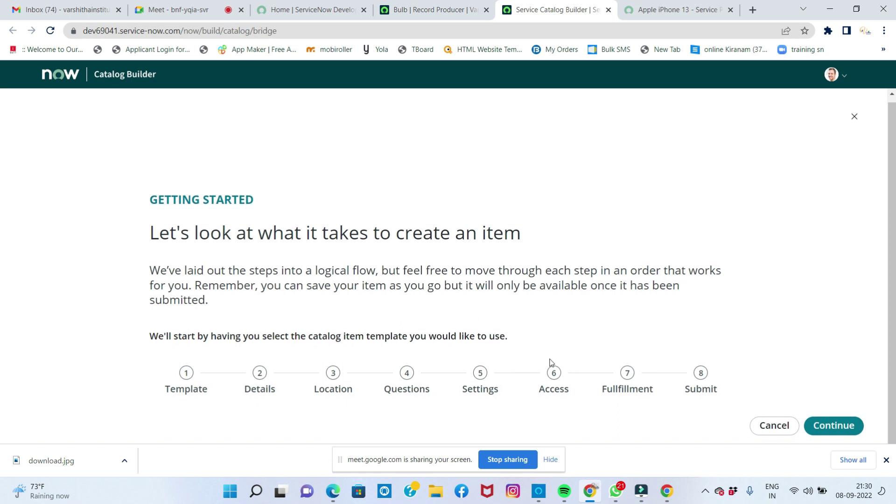
click(824, 432)
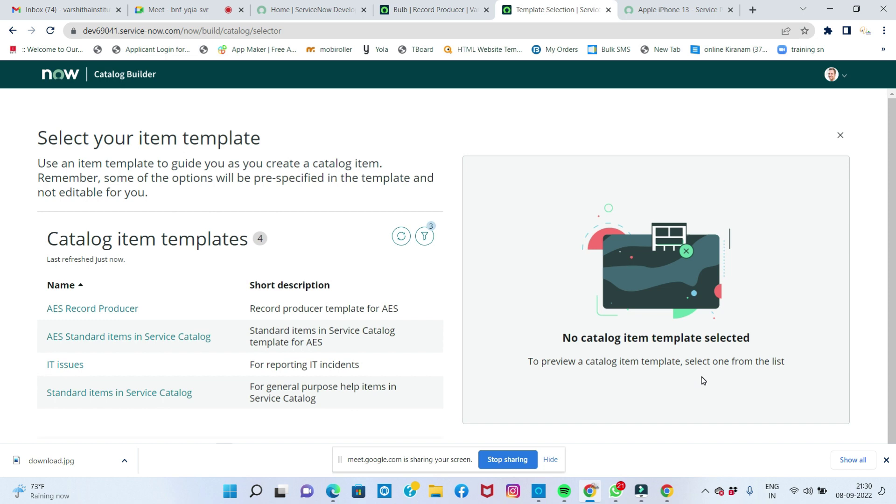
scroll(697, 379, down, 1)
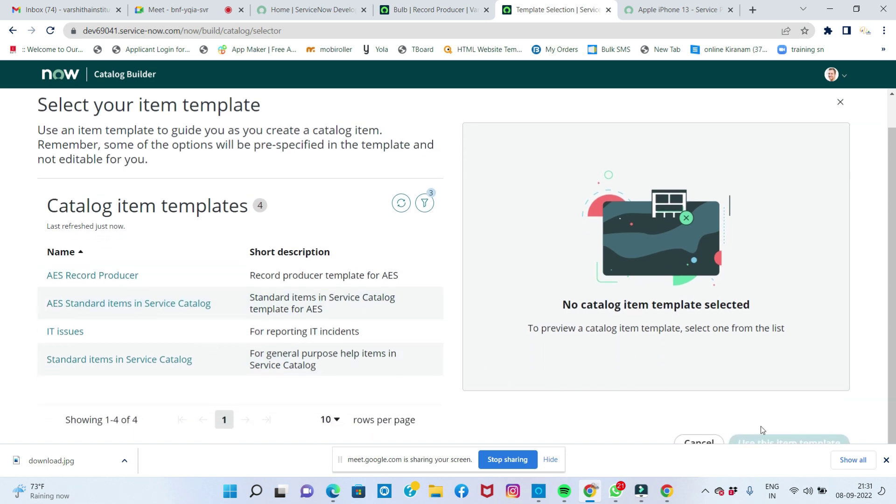
click(887, 459)
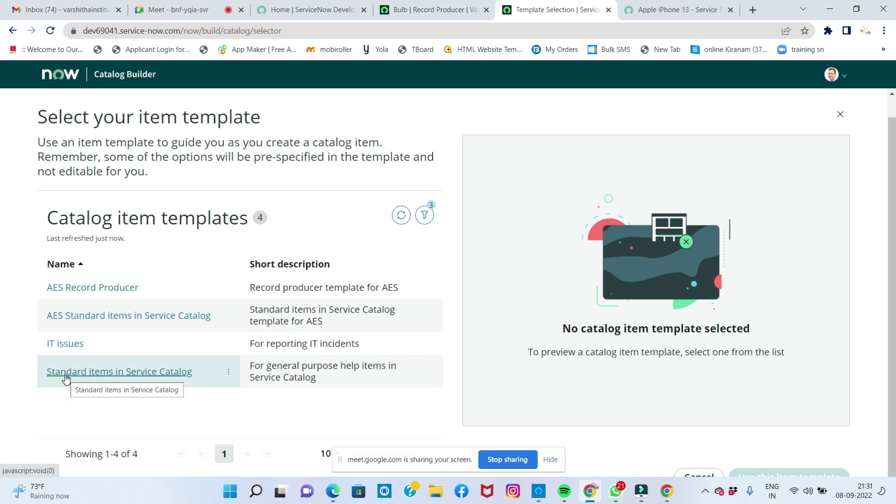
Step: Preview the AES Record Producer template's details and use it as the template for the new item
click(91, 290)
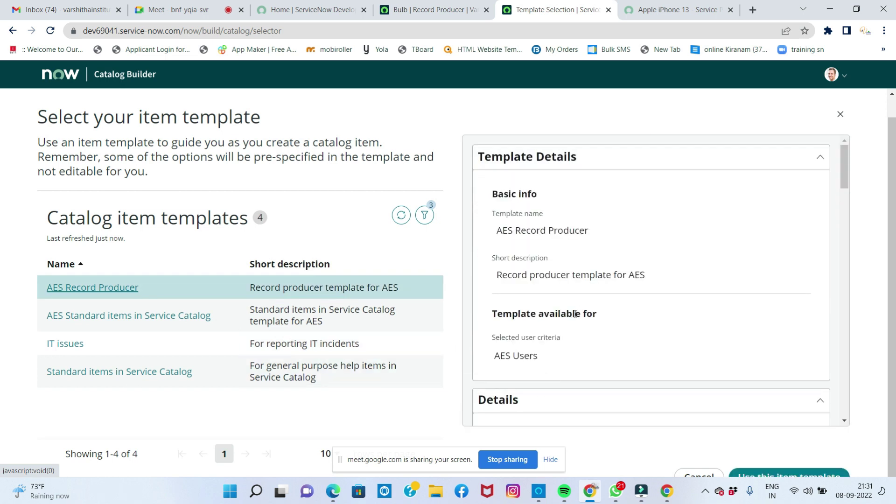
scroll(561, 322, down, 15)
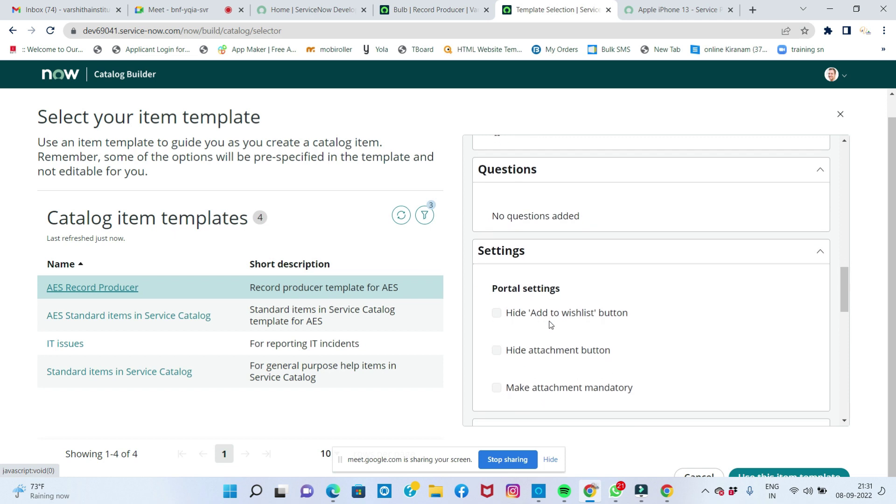
scroll(551, 324, down, 5)
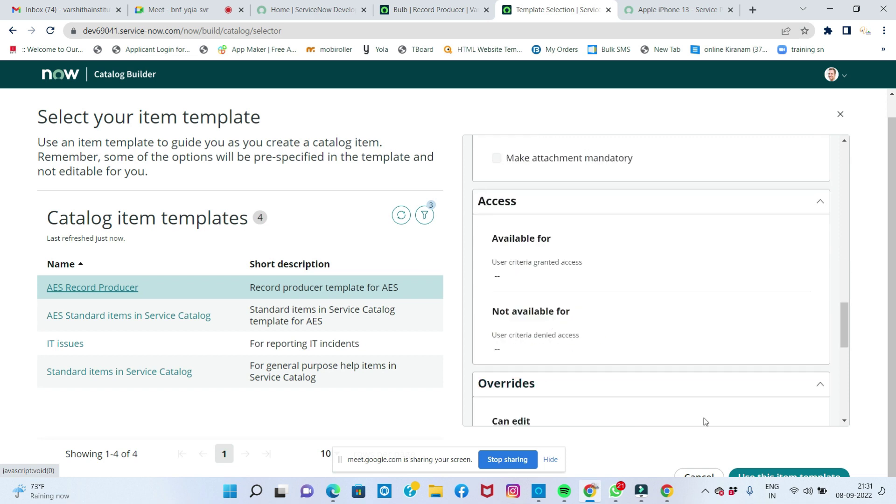
click(755, 474)
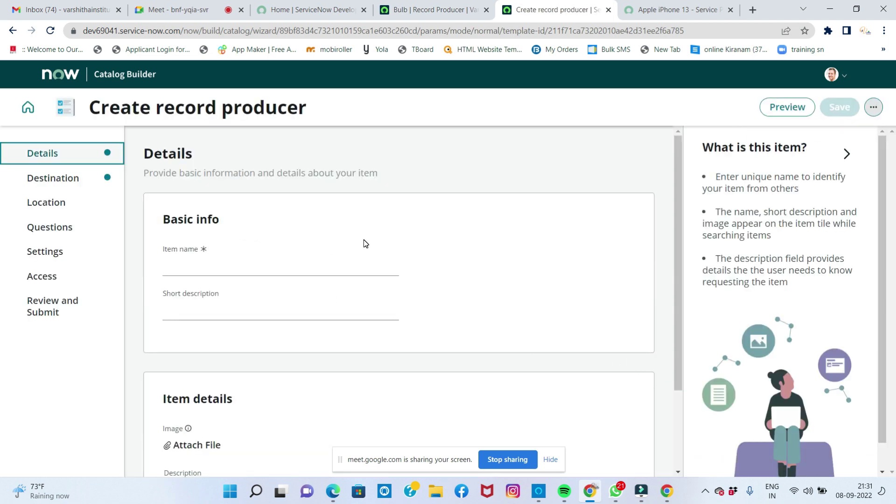
Step: Enter "Varshitha Education" as the item name in the record producer's Details section
click(76, 181)
click(64, 154)
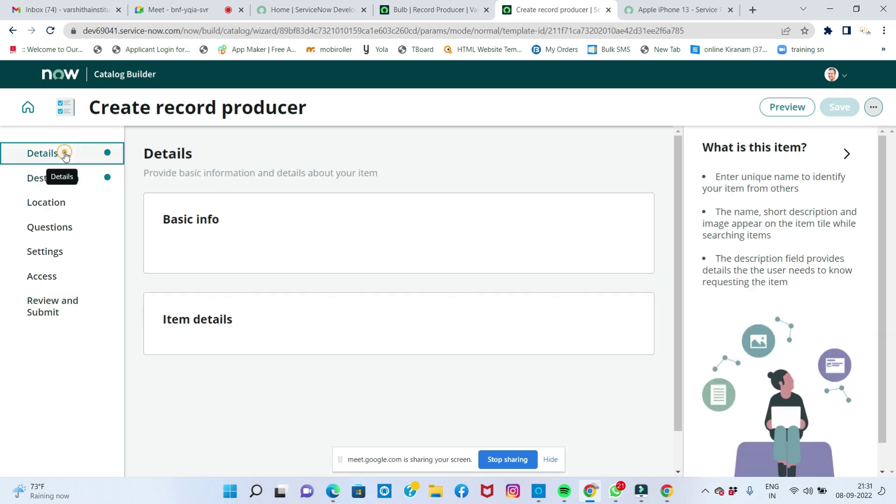
click(191, 265)
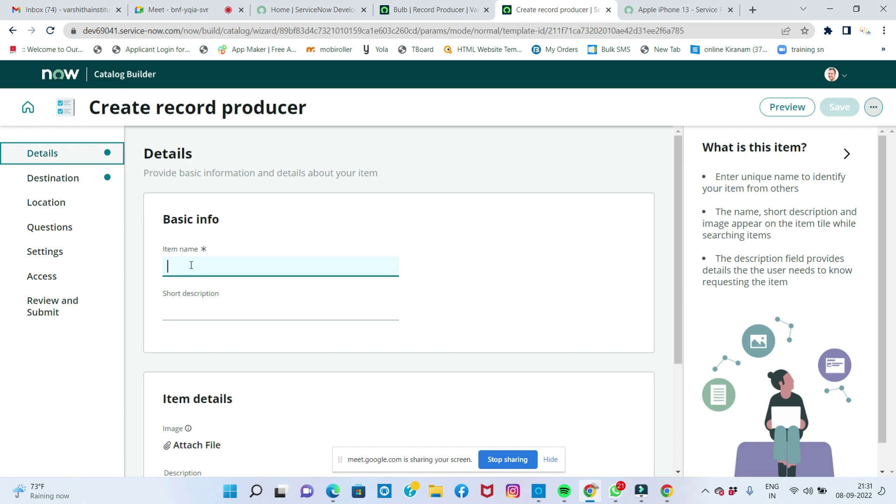
text(Varshitha Educationj)
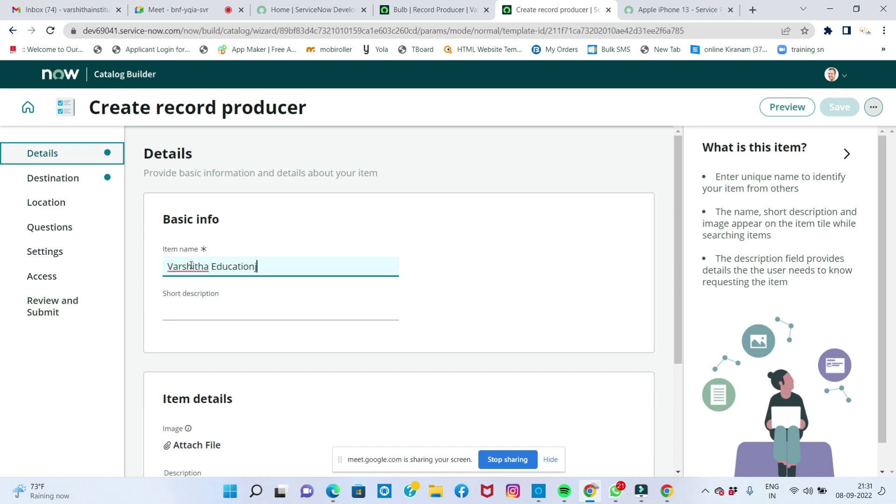
key(BackSpace)
Step: Enter the short description "Educating the people" and proceed to the Destination section
click(180, 311)
text(E)
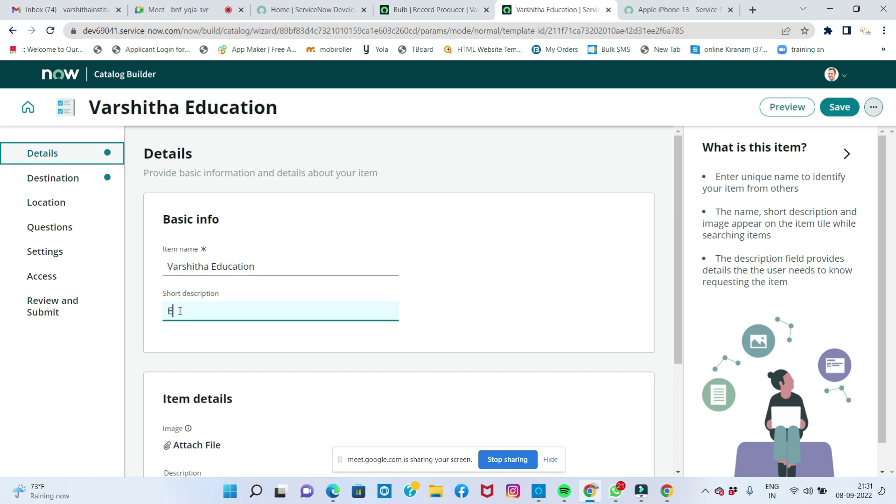
text(ducatio)
key(BackSpace)
key(BackSpace)
key(BackSpace)
key(BackSpace)
key(BackSpace)
key(BackSpace)
key(BackSpace)
key(BackSpace)
key(BackSpace)
text(Educatigt)
key(BackSpace)
key(BackSpace)
text(ng the)
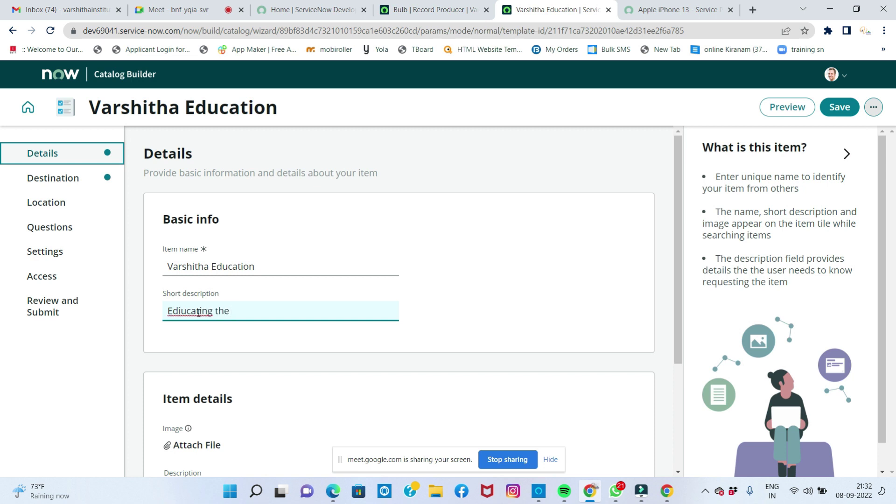
right_click(197, 311)
click(227, 163)
click(241, 308)
text(people)
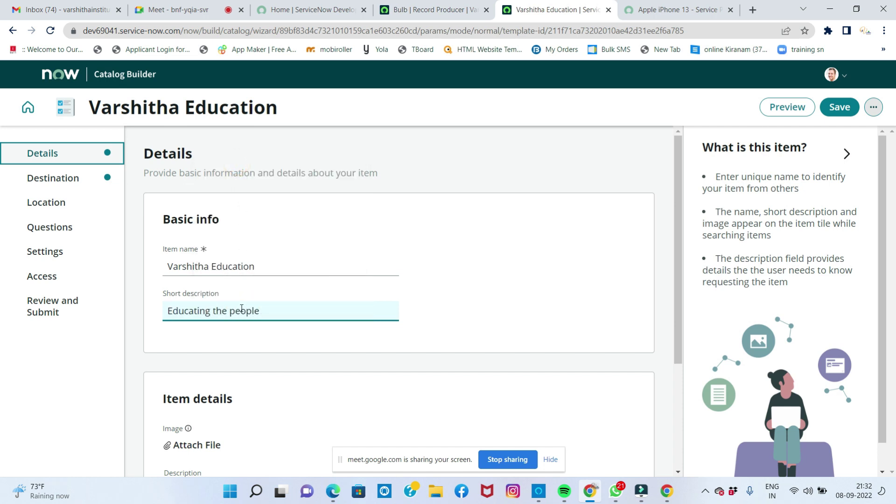
scroll(242, 309, down, 3)
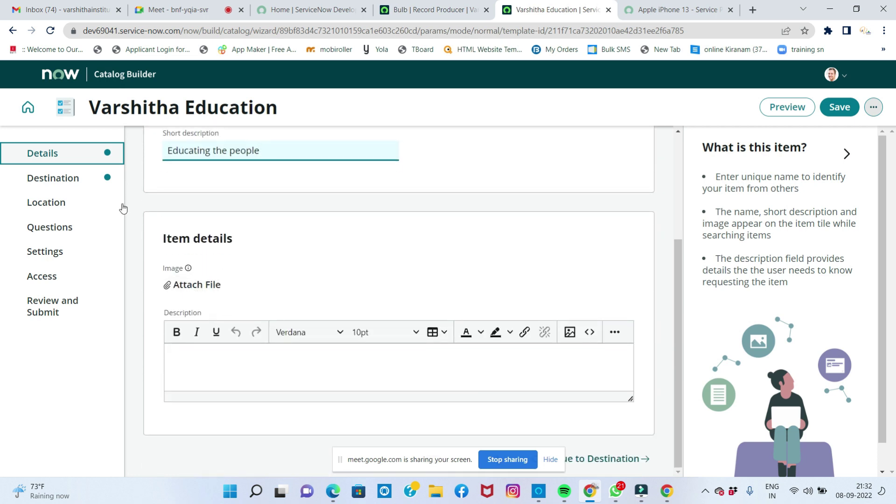
click(71, 180)
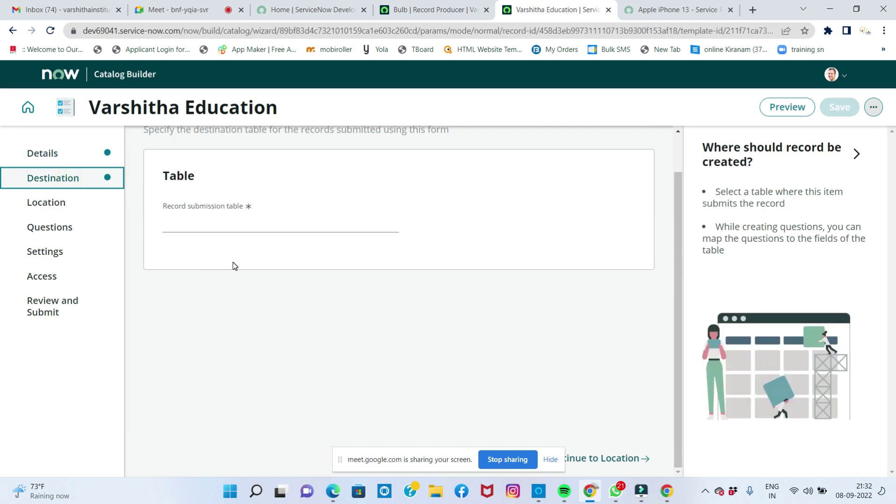
Step: Look up "vars" for the record submission table and choose varshitha education
click(223, 224)
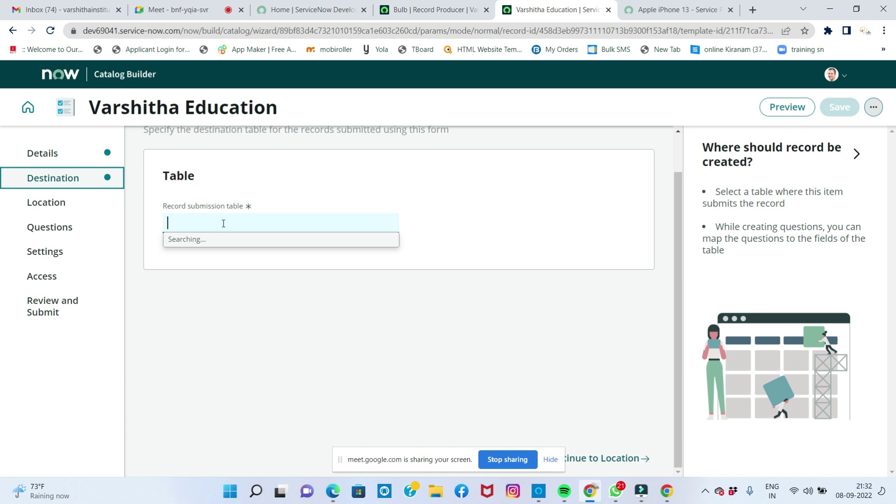
text(v)
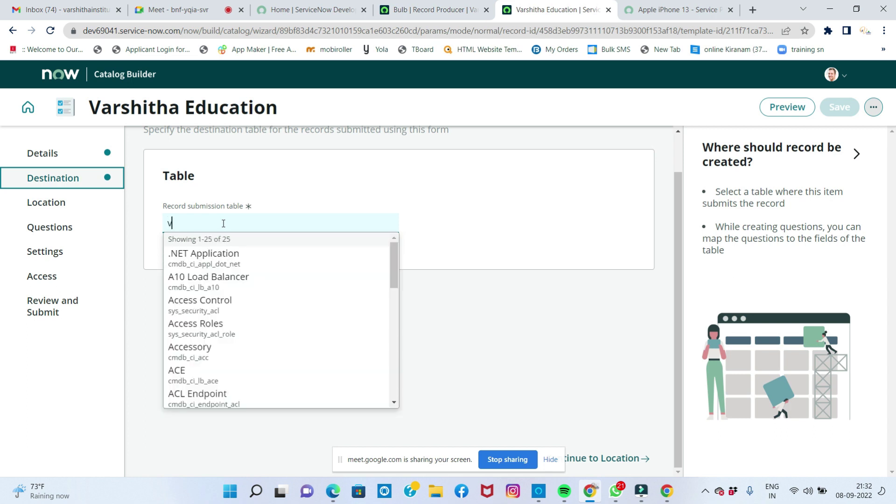
text(ars)
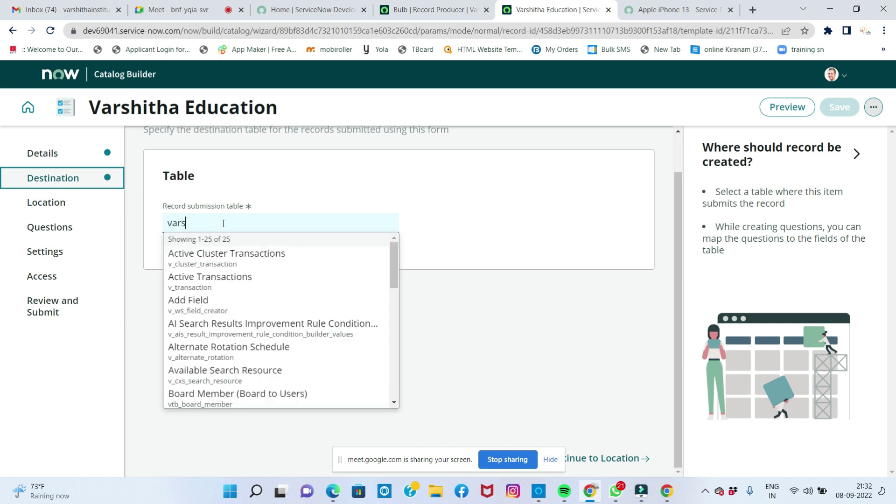
click(230, 258)
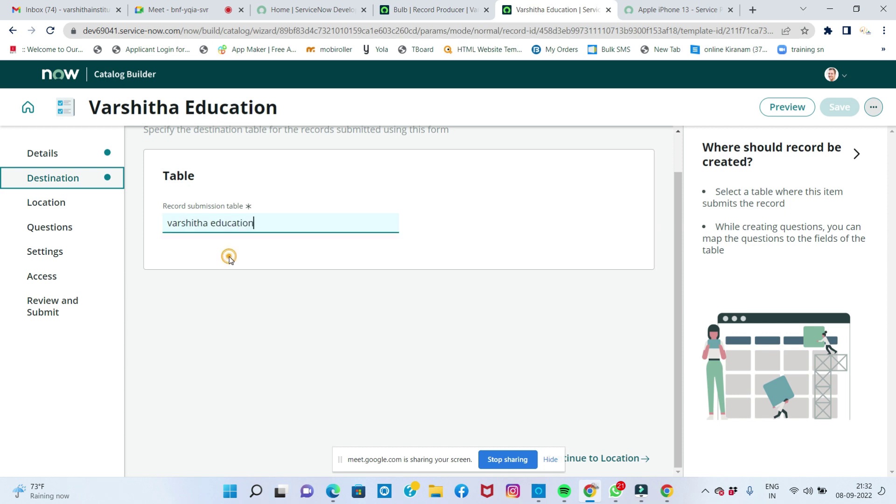
Step: Set the record submission table to Admission
drag(271, 222, 156, 222)
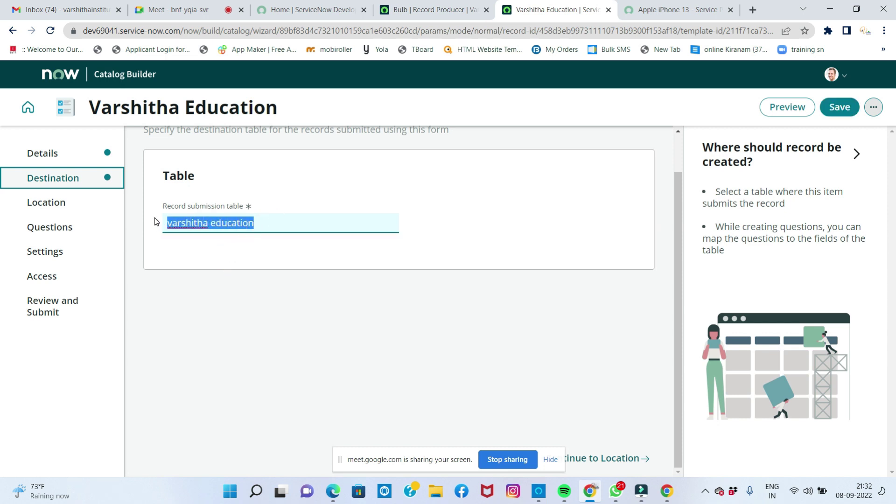
text(admiss)
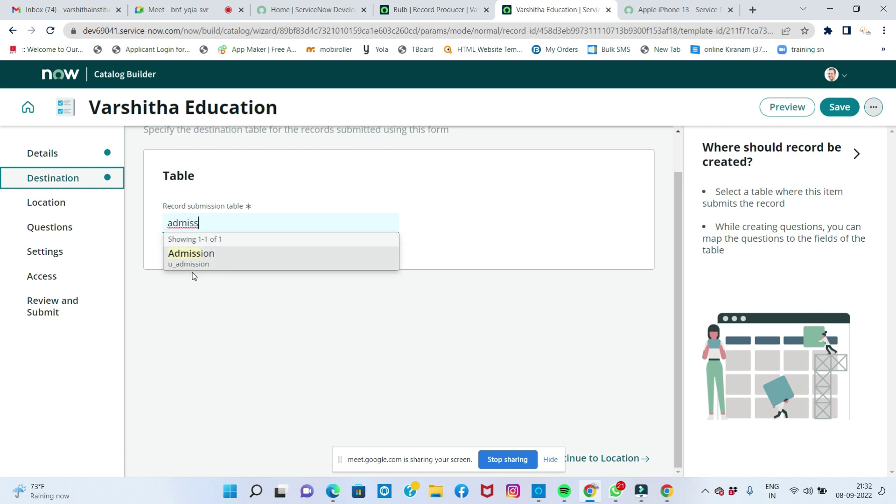
click(190, 258)
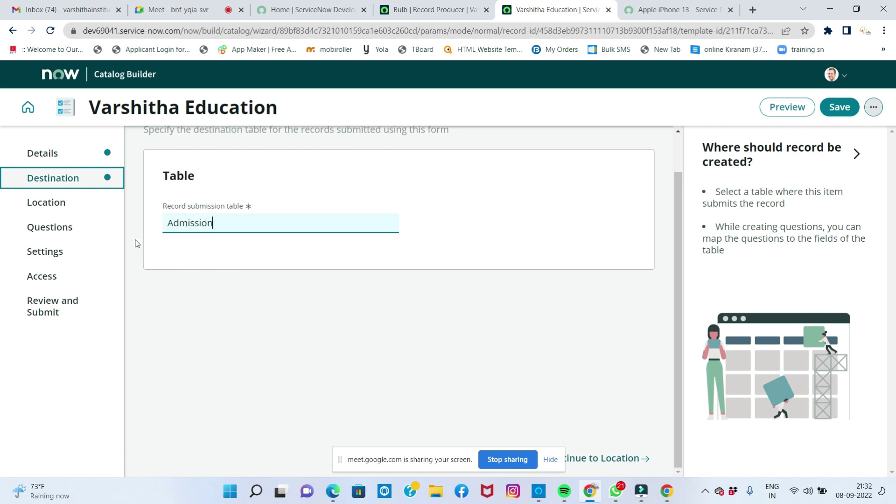
Step: In the Location section, assign the item to the Service Catalog and save the catalog selection
click(71, 200)
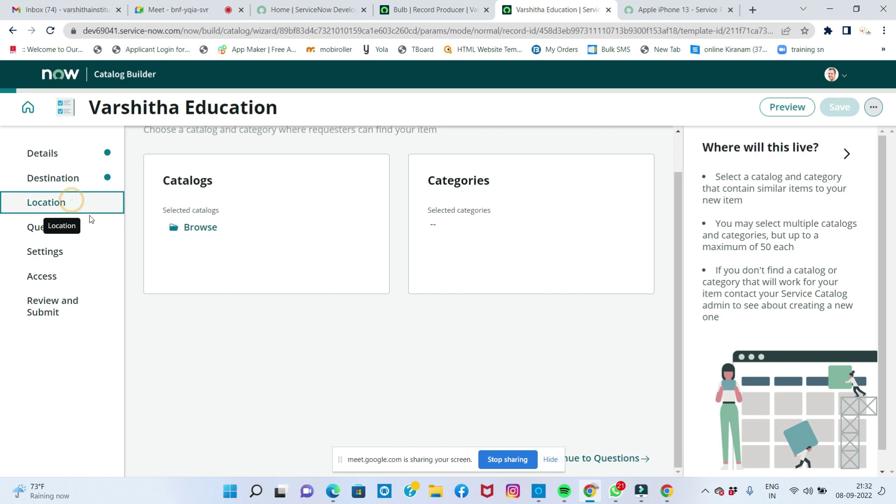
click(198, 233)
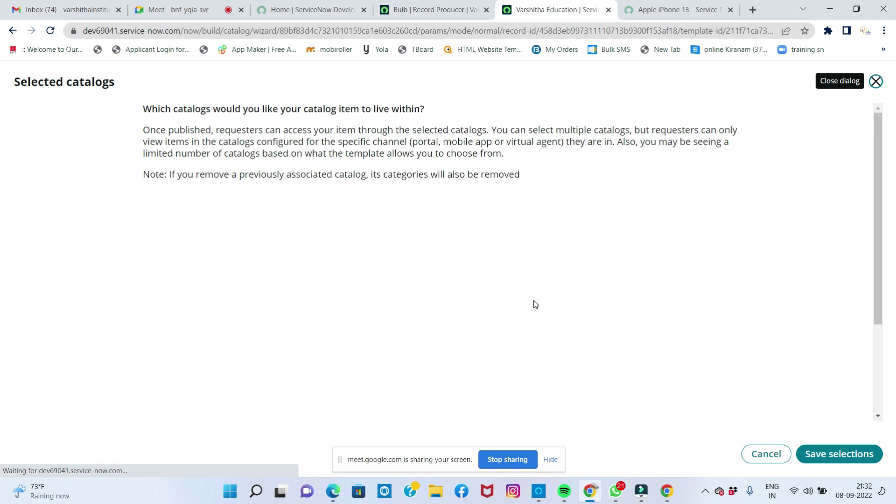
scroll(530, 291, down, 1)
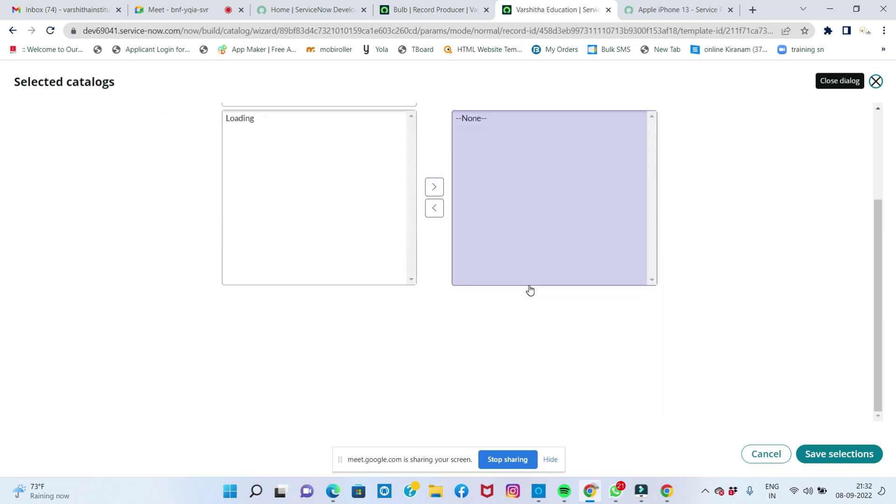
scroll(439, 296, up, 3)
click(252, 228)
click(436, 287)
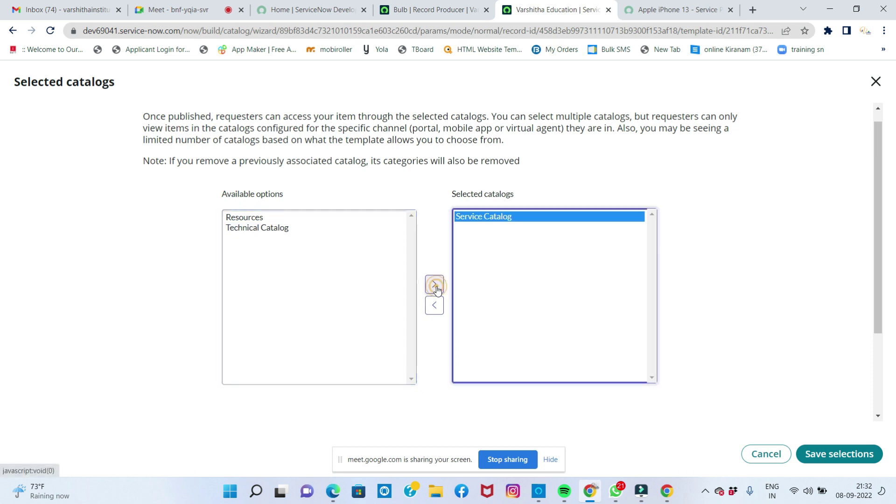
click(814, 455)
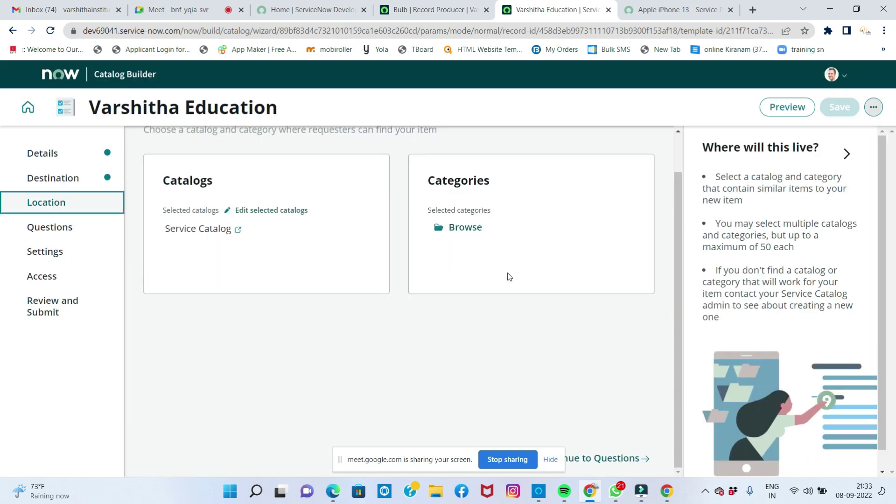
Step: Assign the item to the Services category, save the selection, and go to the Questions section
click(460, 229)
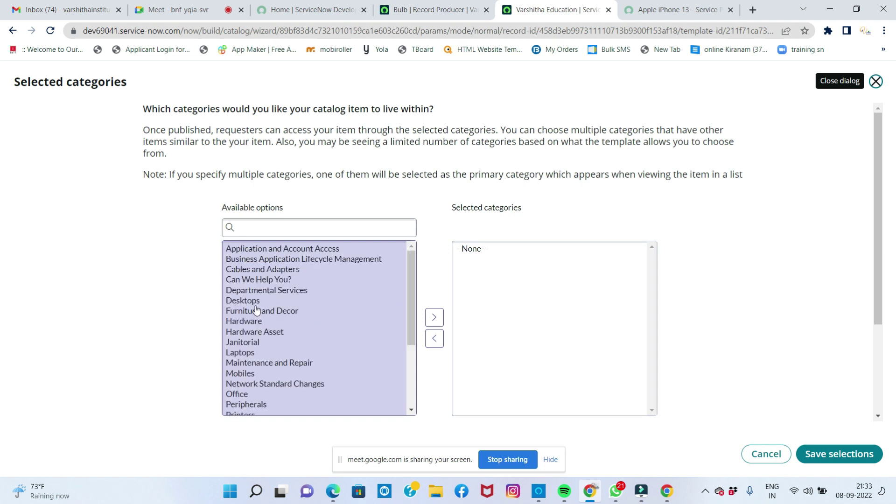
scroll(277, 346, down, 3)
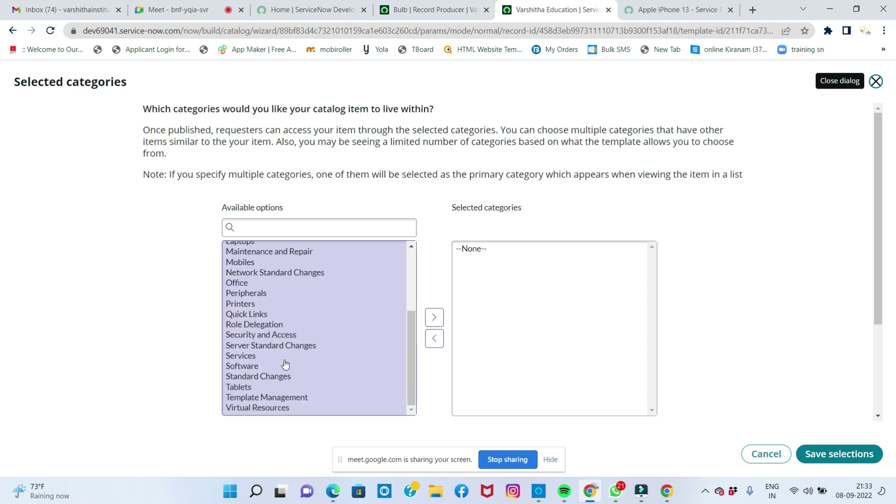
click(249, 356)
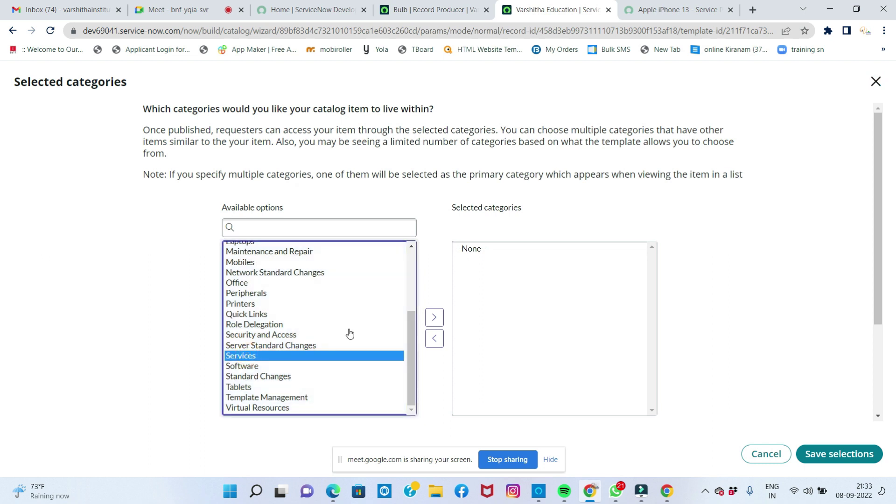
click(434, 318)
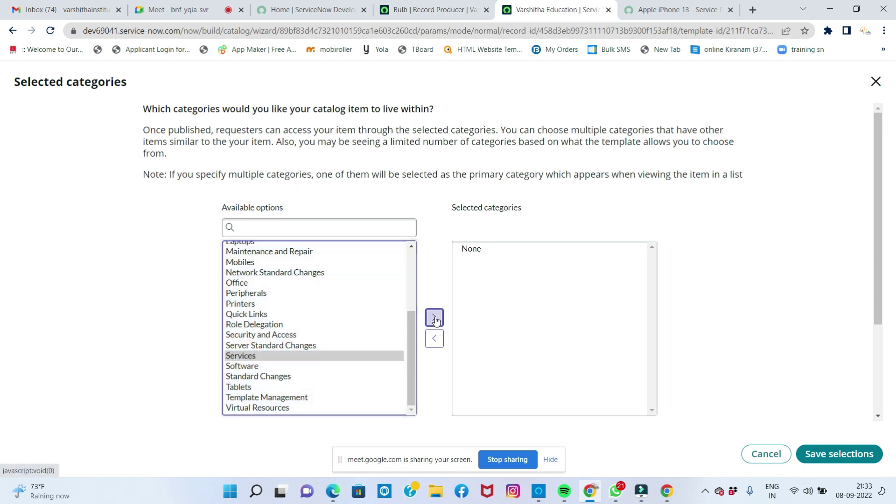
click(829, 456)
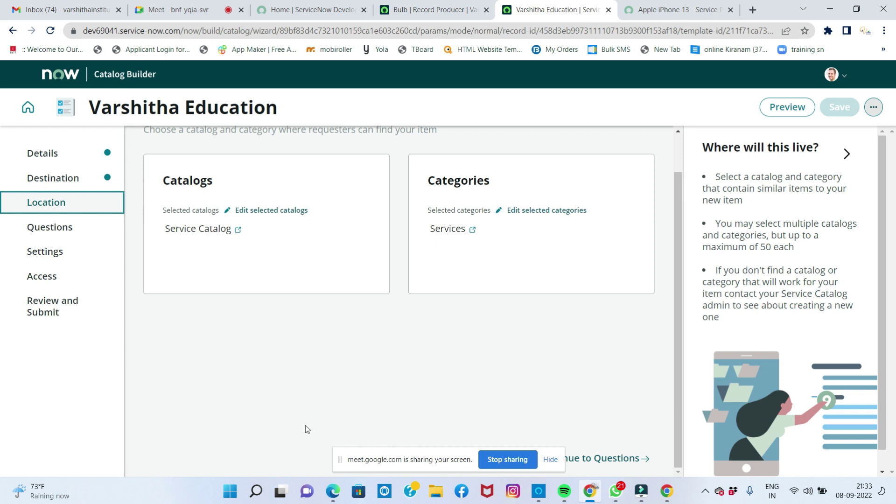
click(64, 226)
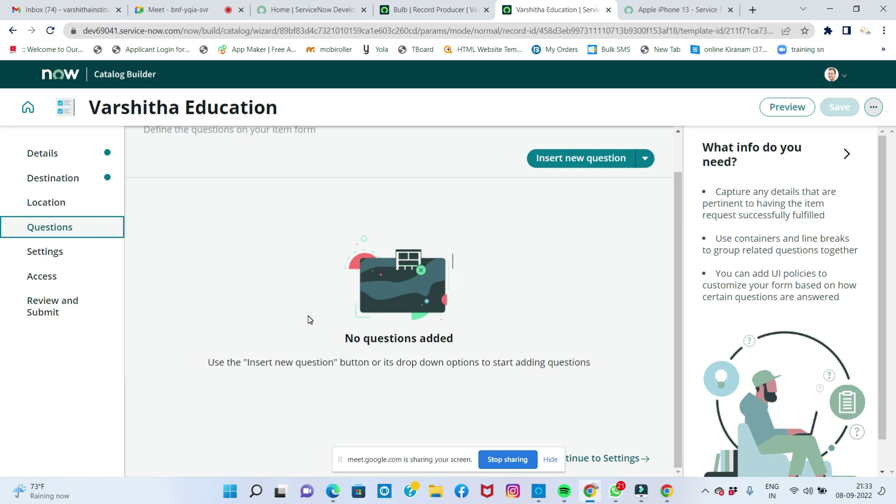
Step: Find the Admissions module of varshitha education in the Bulb record's browser tab and open an existing admission record to examine its form fields
click(412, 8)
click(69, 77)
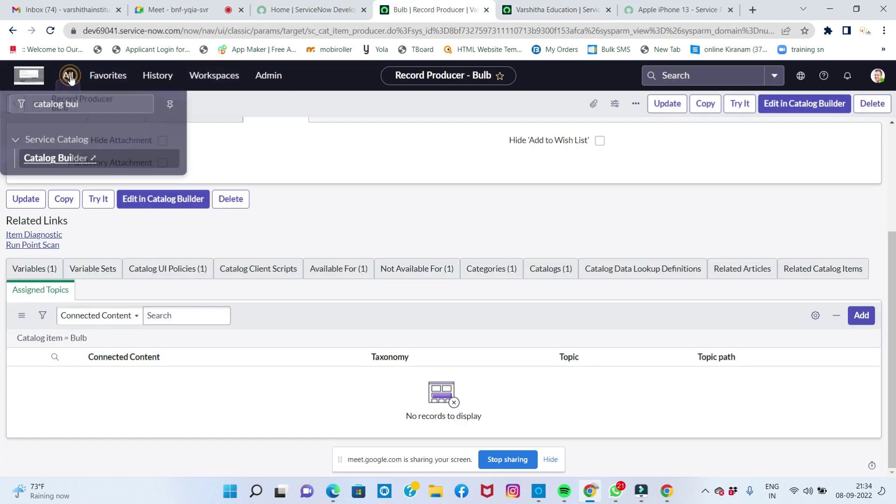
text(v)
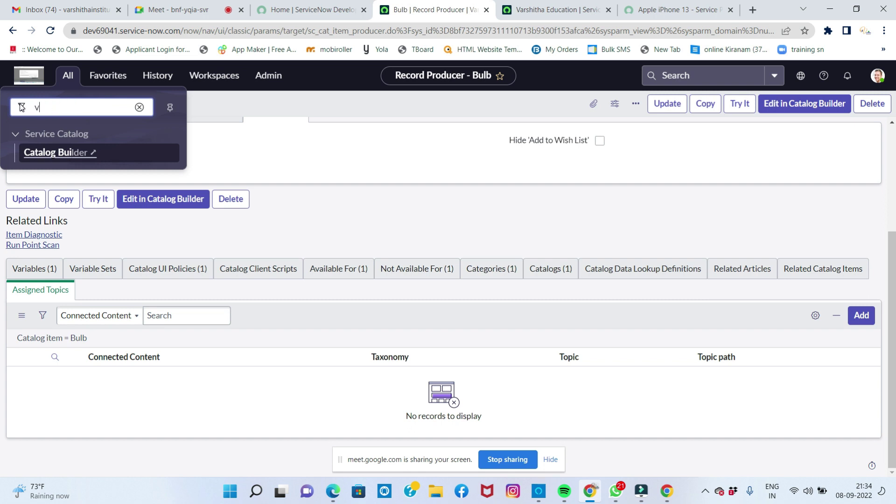
text(arshitha)
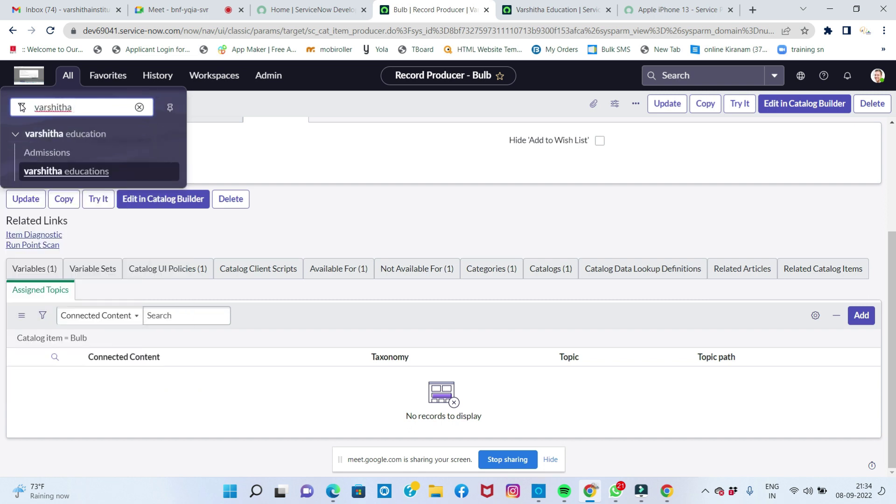
key(ctrl+BackSpace)
text(adm)
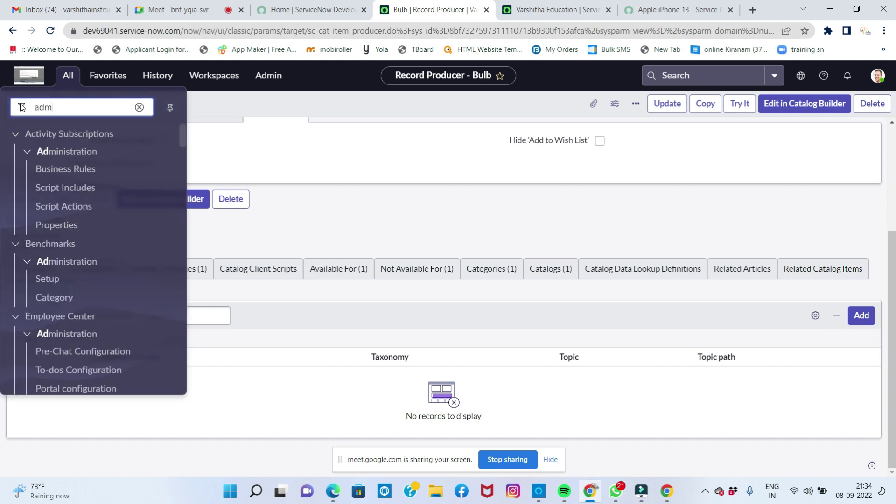
text(ission)
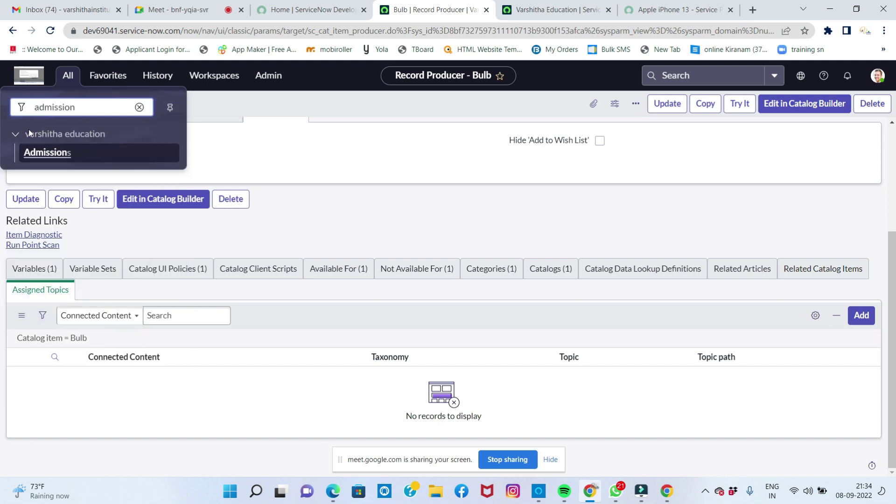
click(32, 158)
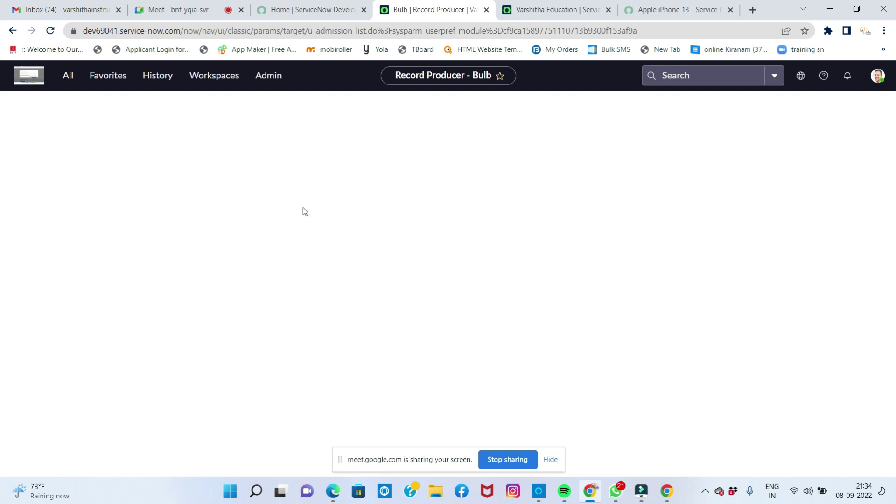
click(78, 188)
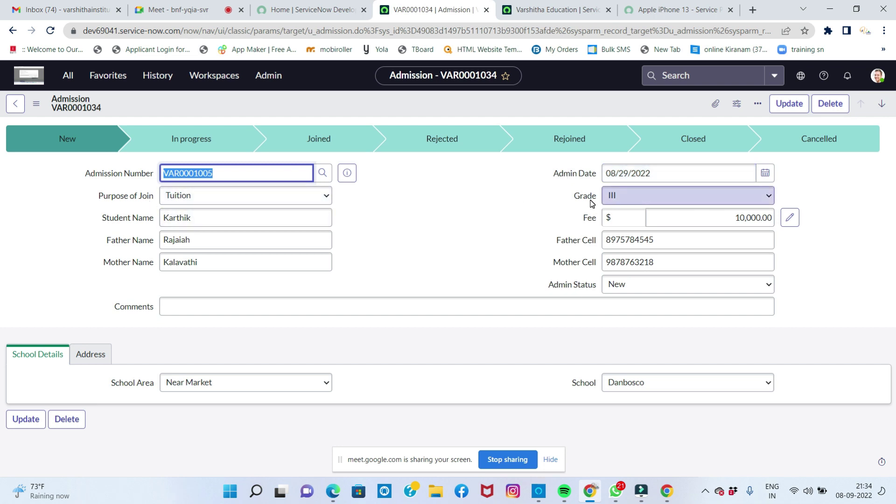
Step: Back in Catalog Builder, add a two column container titled "Admission details" with its title displayed, and expand it
click(579, 11)
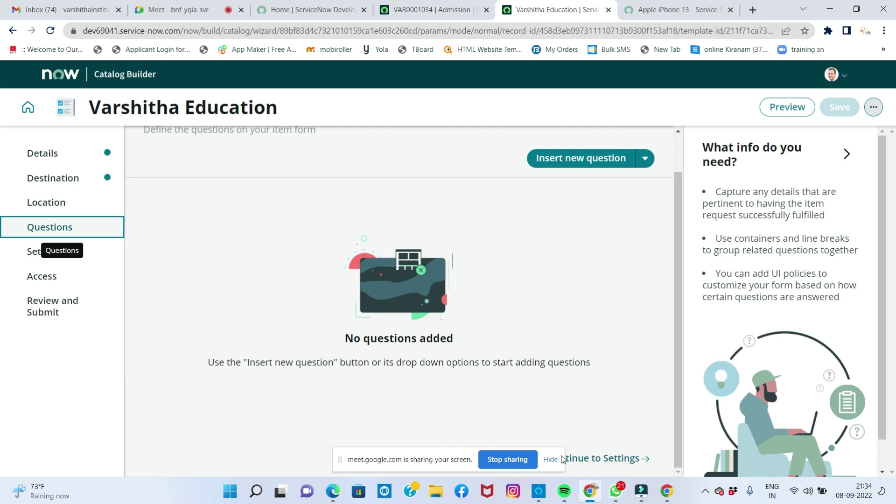
click(340, 459)
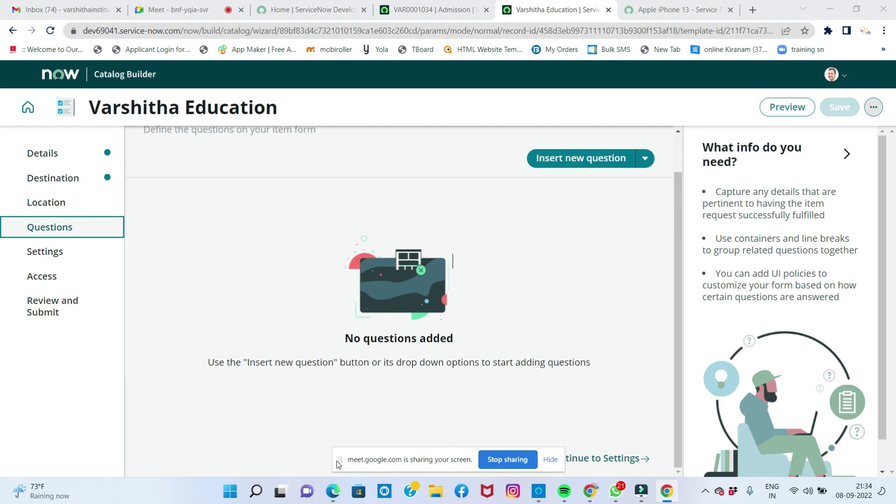
drag(342, 464, 143, 450)
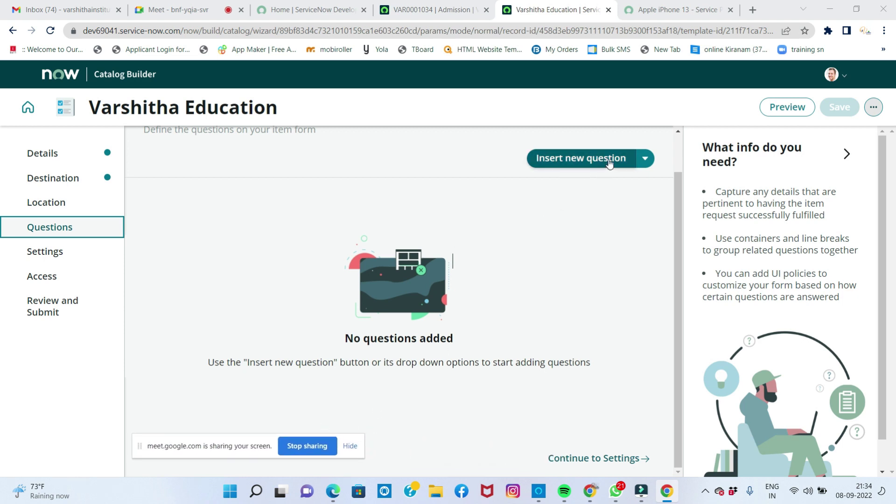
click(645, 160)
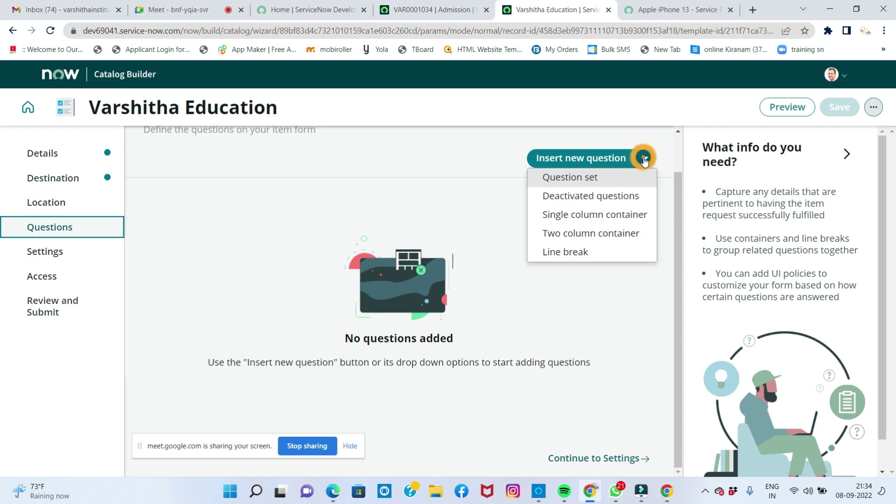
click(599, 236)
click(526, 258)
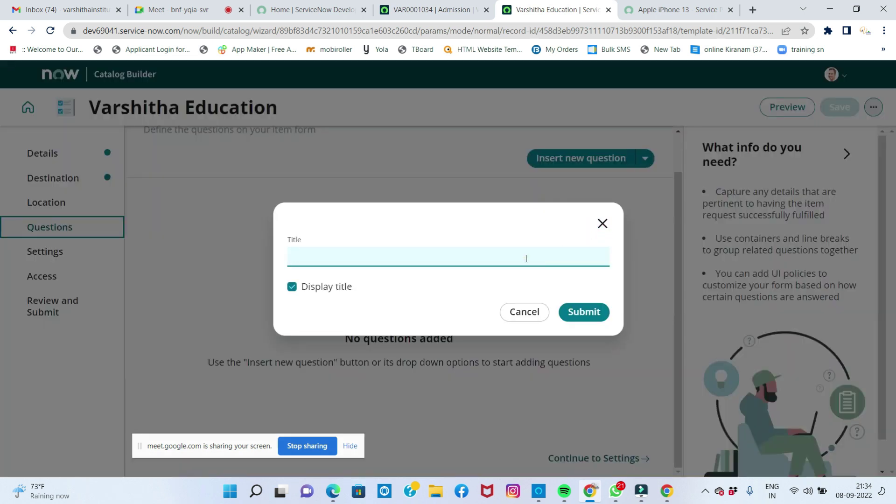
text(ADmission details)
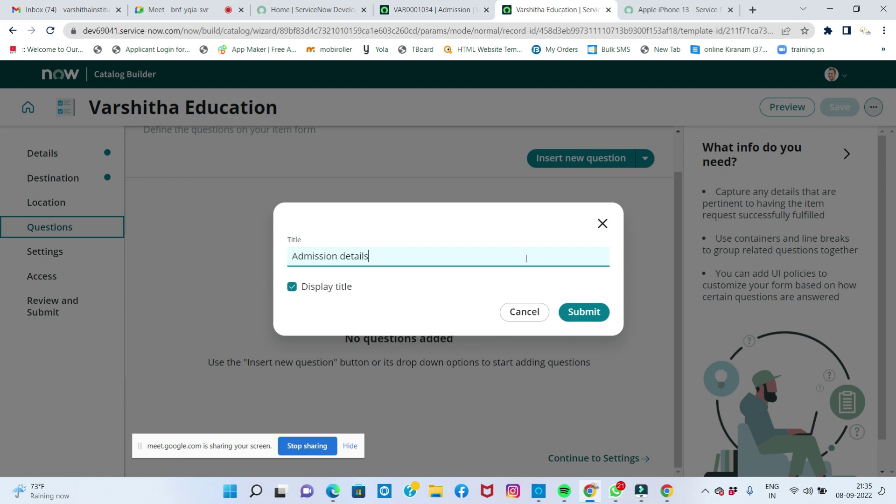
click(595, 311)
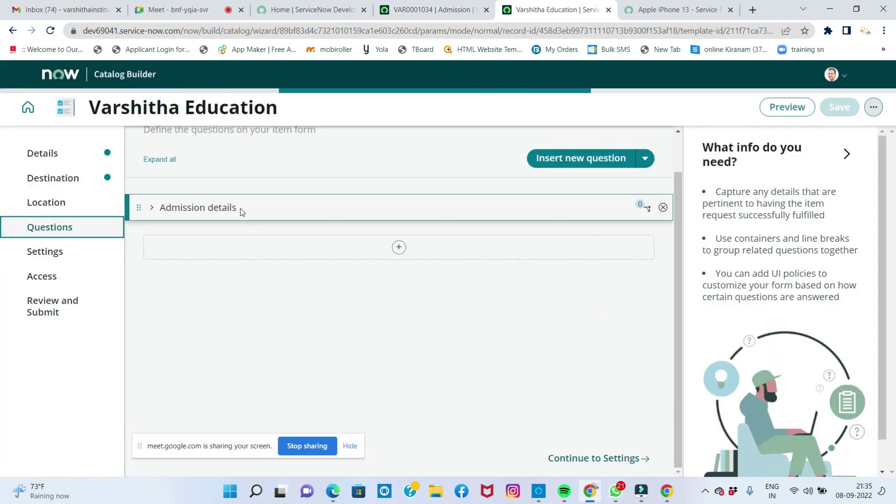
click(152, 207)
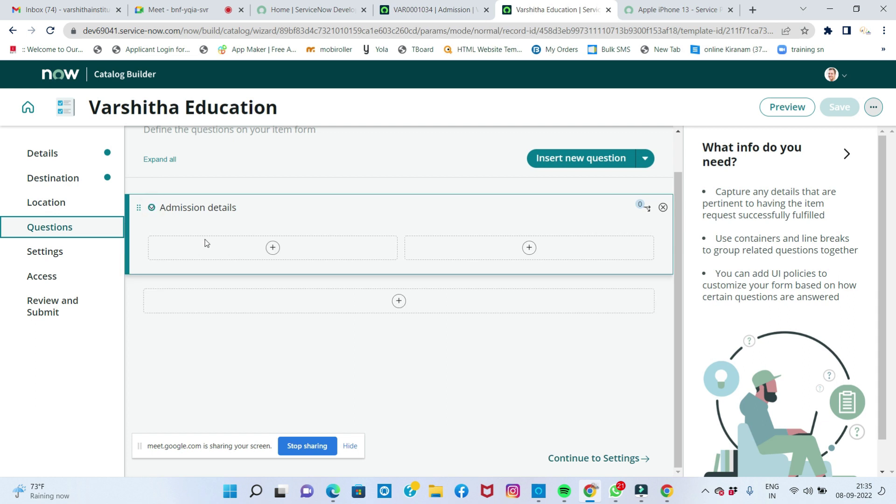
Step: Add a new question in the first column of the Admission details container with type Choice and subtype Record reference
click(277, 249)
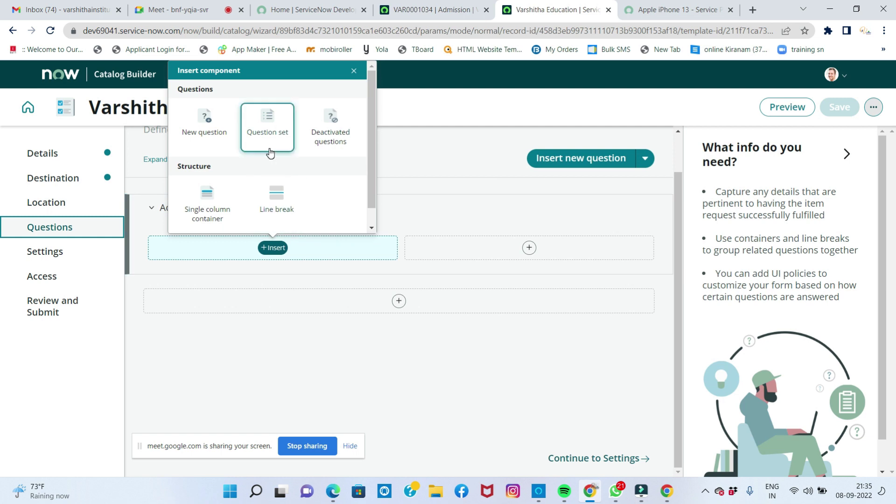
click(223, 127)
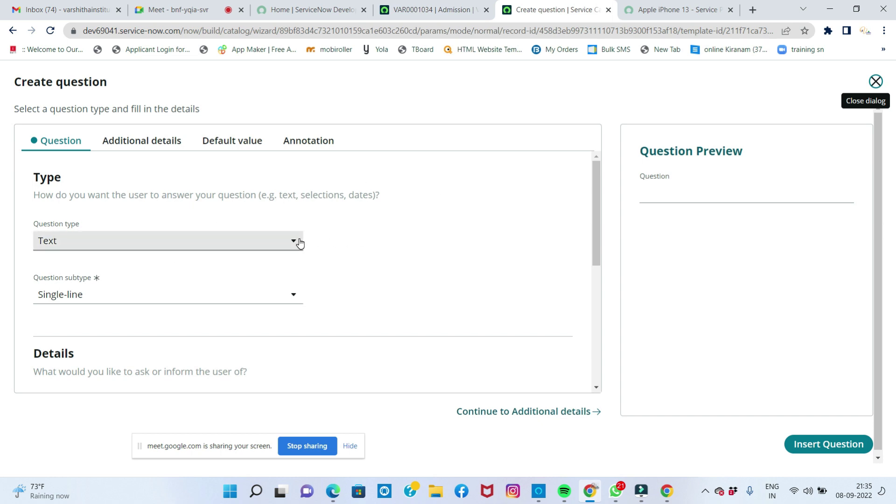
click(265, 242)
click(192, 295)
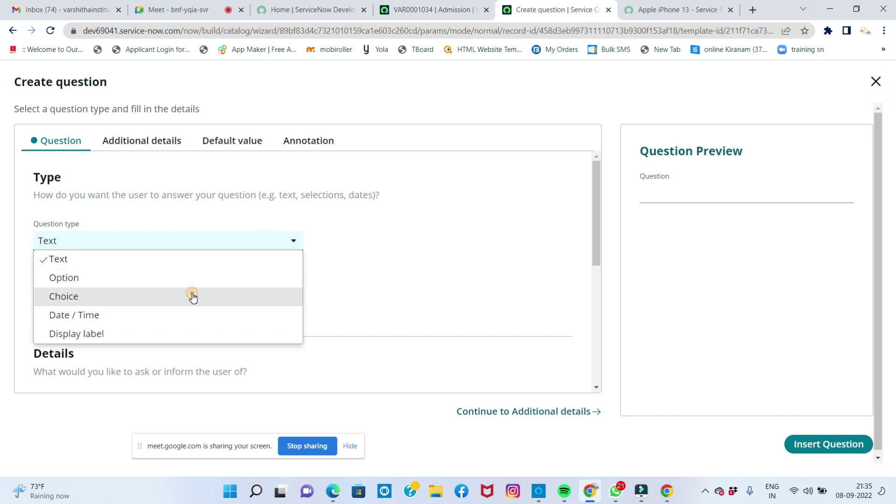
click(143, 294)
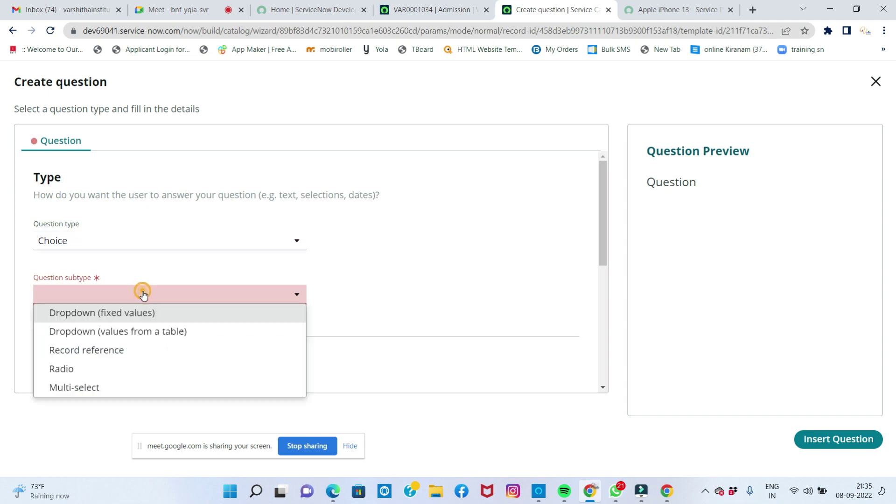
click(120, 351)
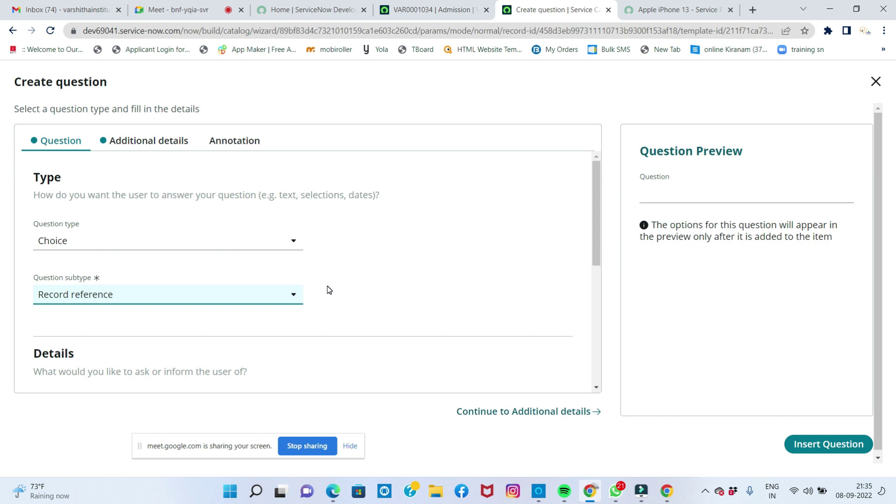
Step: Check the fields on the admission record, and map the question to the Admin no table field
scroll(327, 290, down, 4)
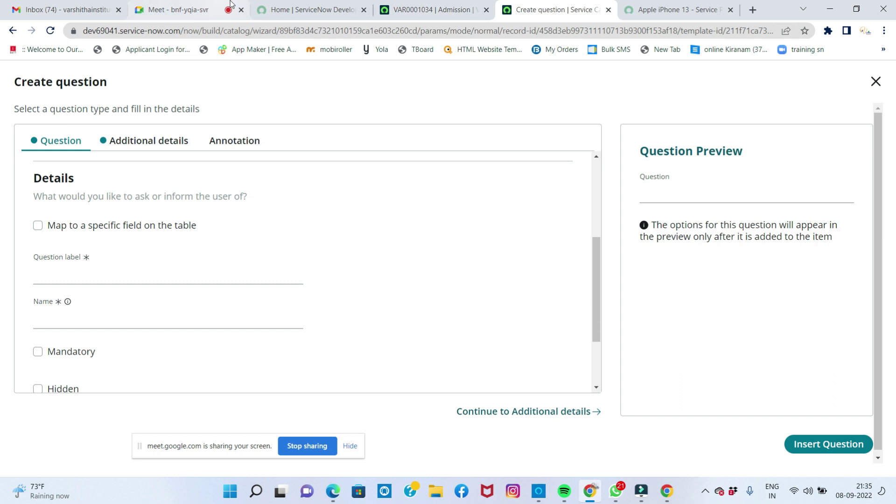
click(423, 11)
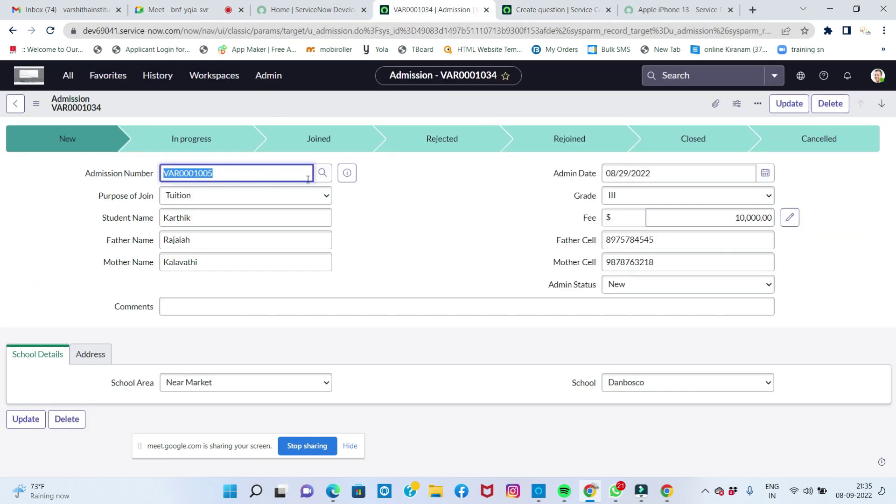
click(578, 13)
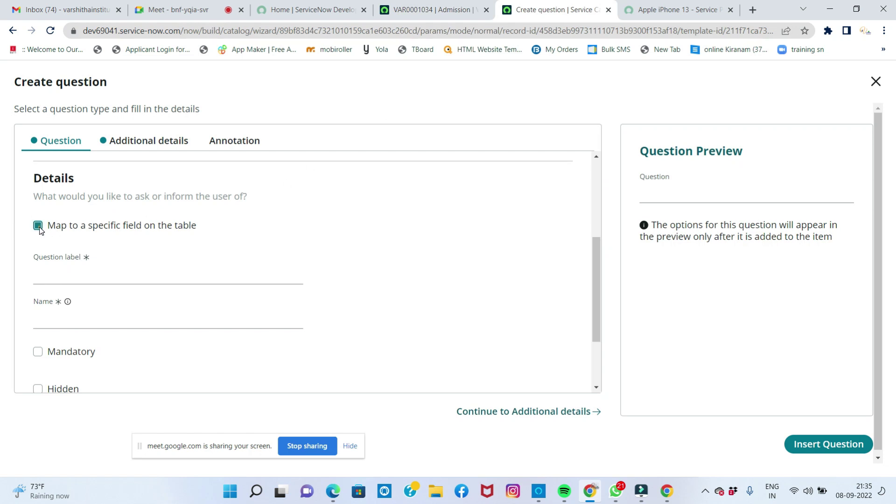
click(38, 226)
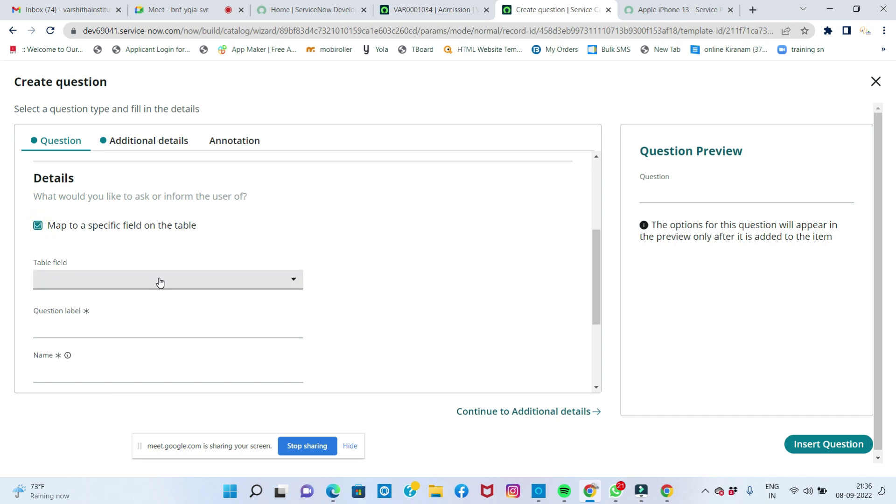
click(159, 281)
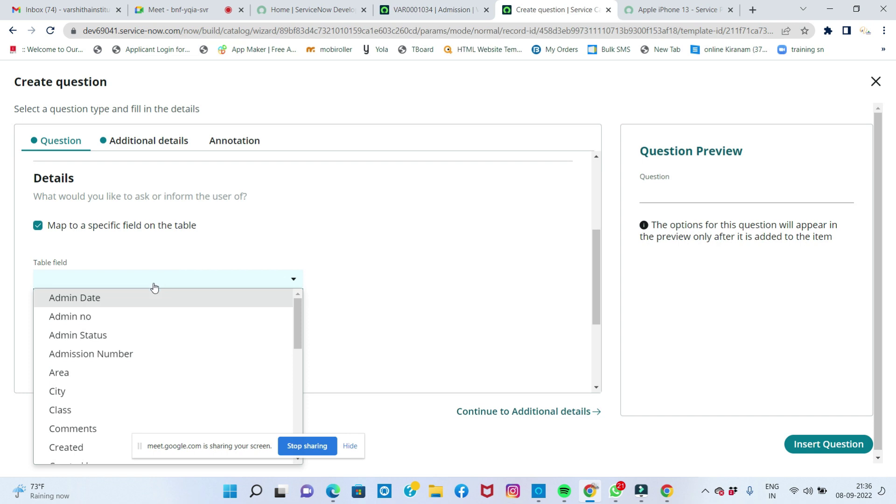
click(121, 327)
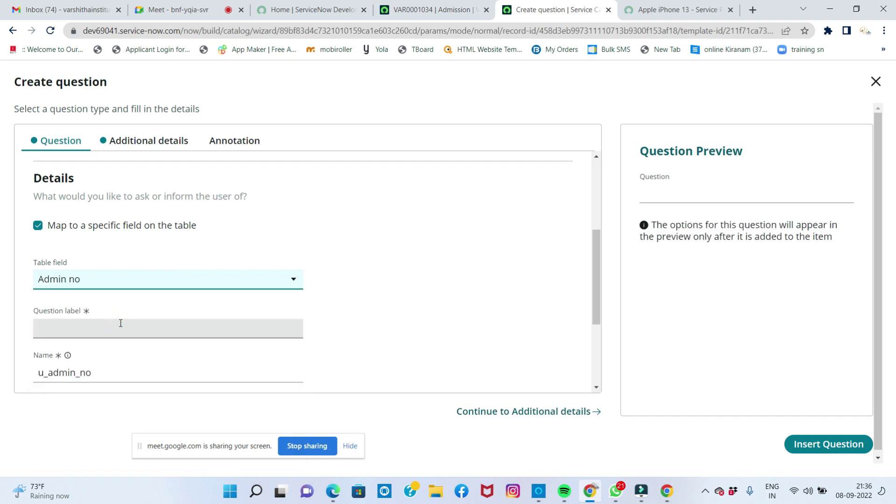
Step: Label the question "Admssion Number" and try to insert it
click(79, 331)
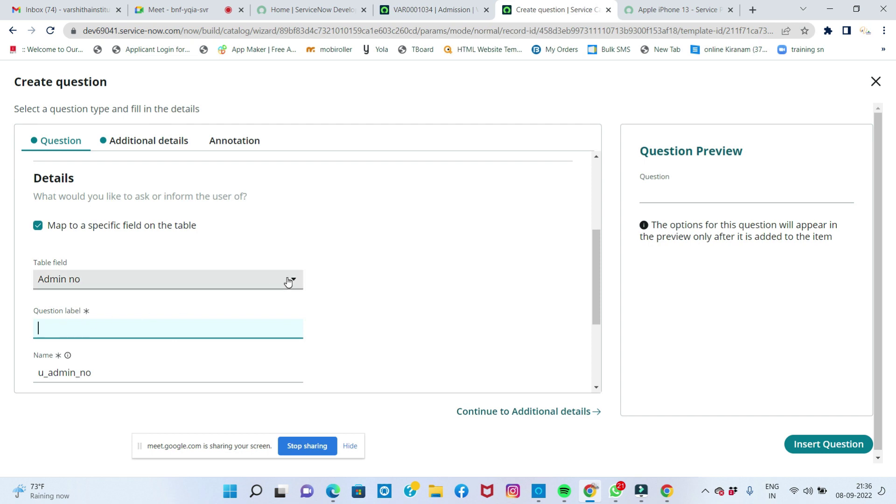
text(Admm)
text(sion N)
text(umber)
scroll(288, 282, down, 3)
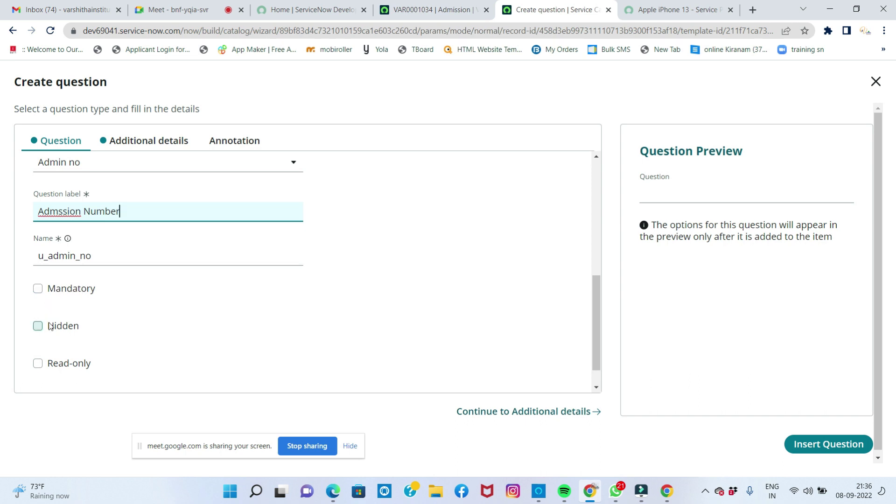
scroll(209, 315, down, 1)
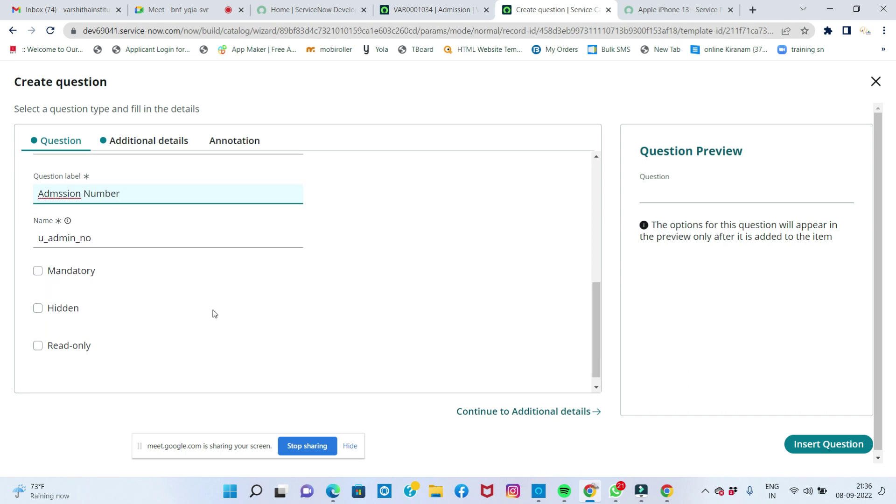
click(817, 446)
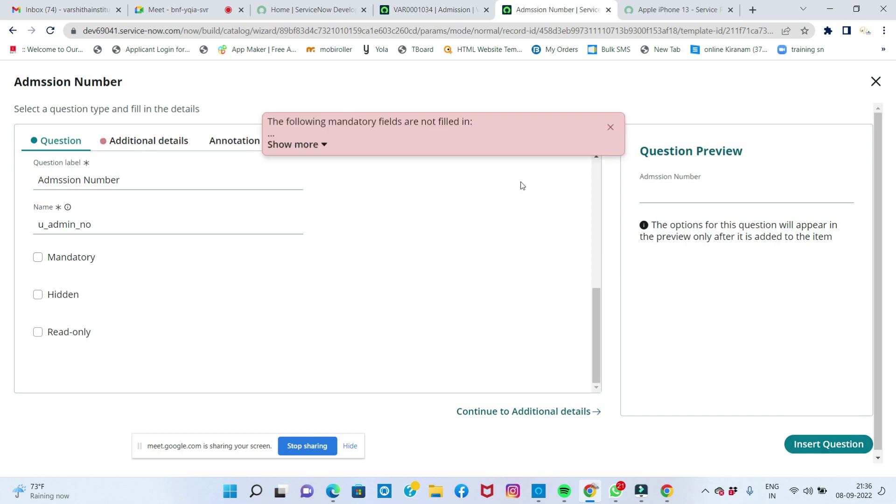
click(611, 127)
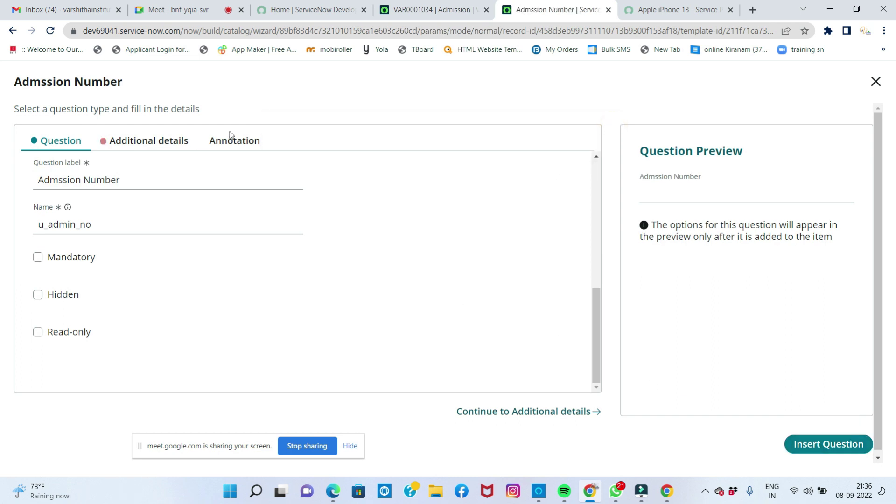
Step: Open the question's source table choices and check which table the admission record's Admission Number field looks up
click(181, 142)
click(153, 224)
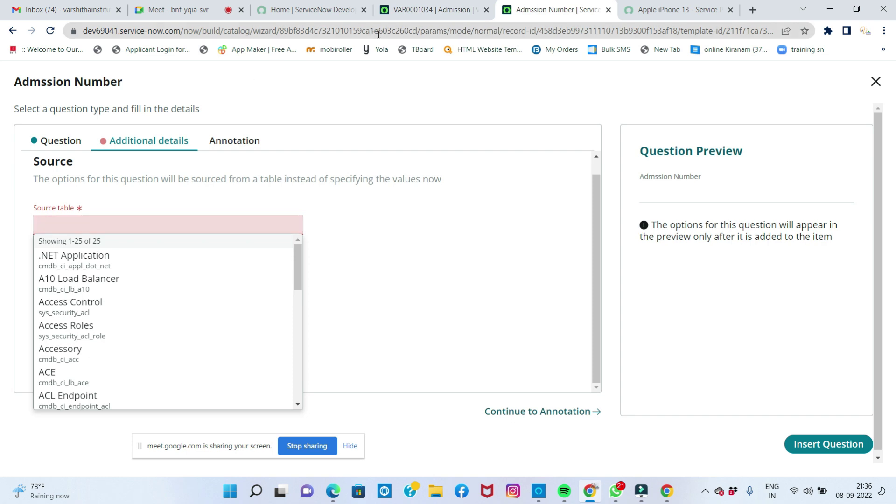
click(404, 14)
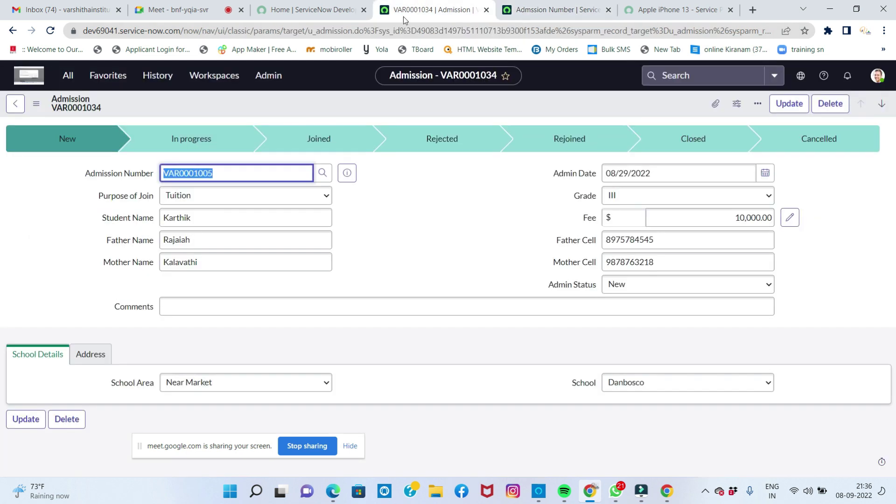
click(323, 173)
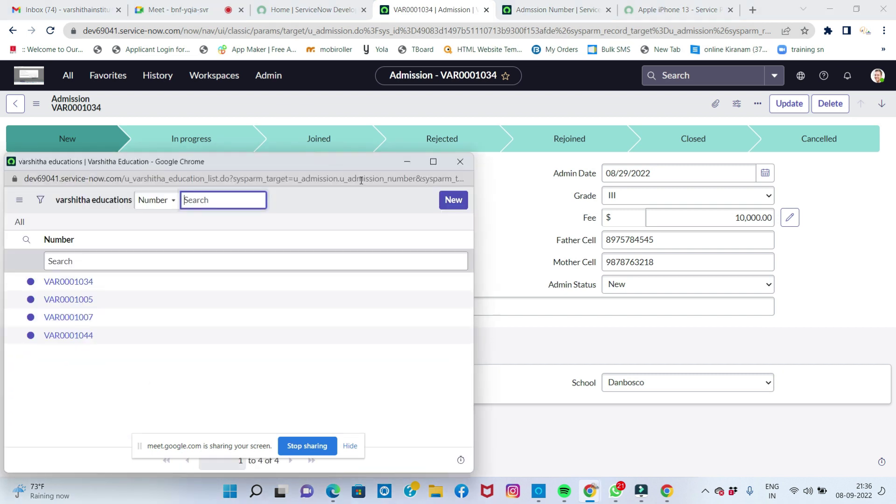
double_click(162, 181)
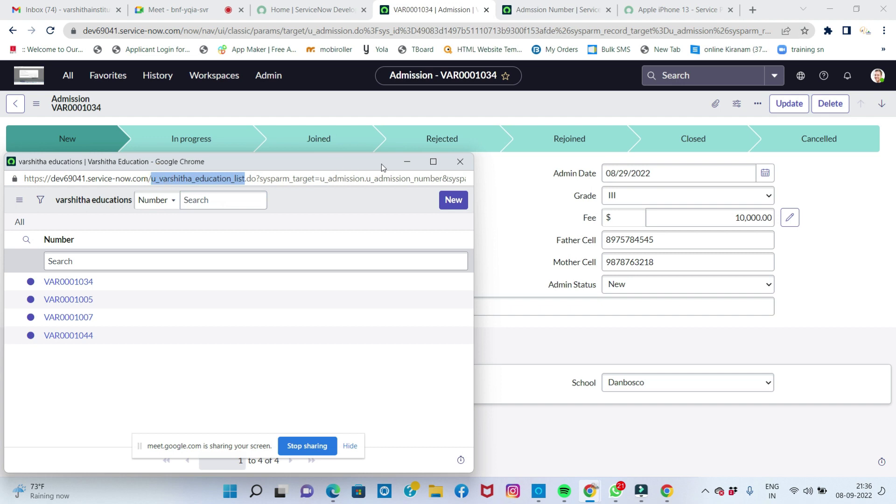
click(461, 162)
click(565, 10)
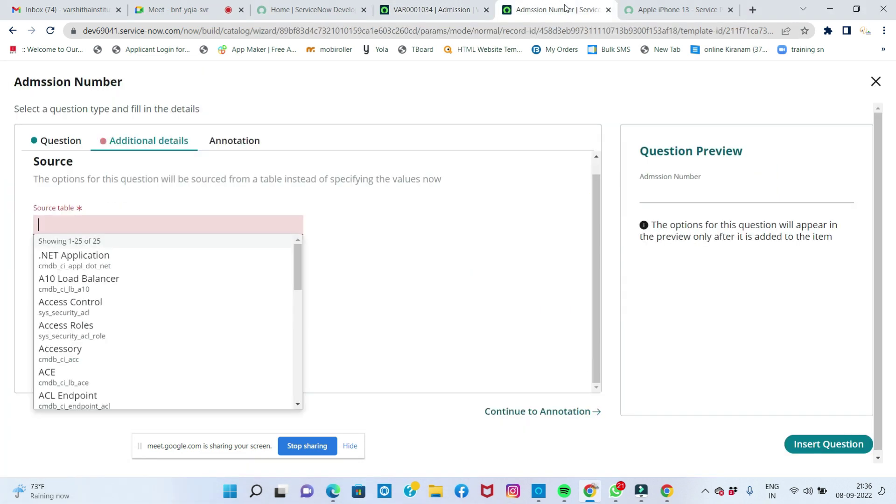
Step: Set the question's source table to varshitha education and insert the question into the form
text(vars)
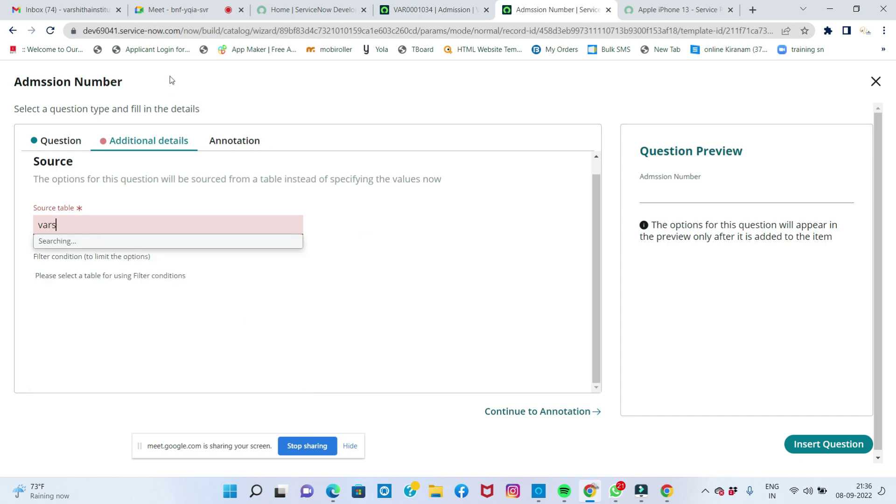
click(171, 257)
scroll(488, 360, down, 1)
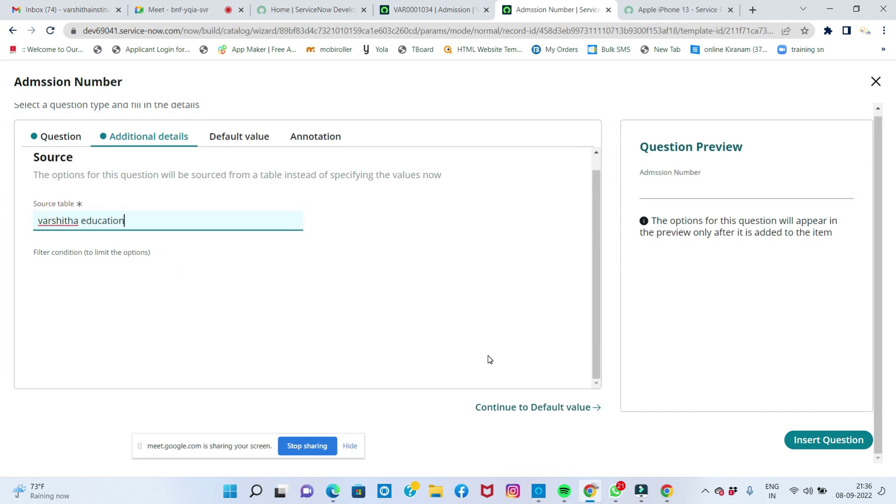
click(796, 450)
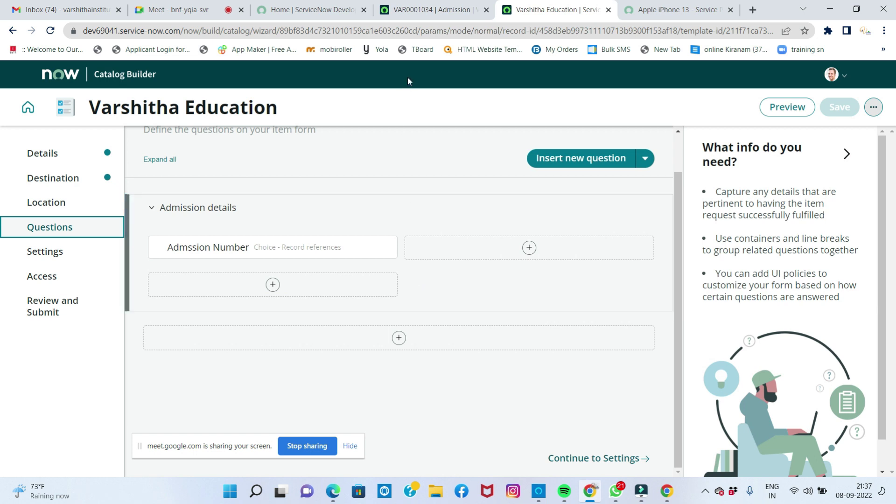
Step: Add a new question in the second column of Admission details with type Date / Time and subtype Date
click(430, 10)
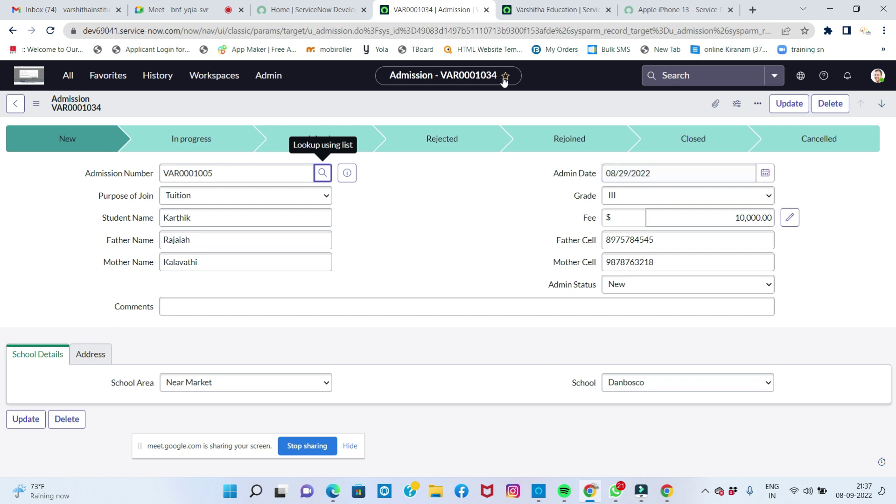
click(535, 11)
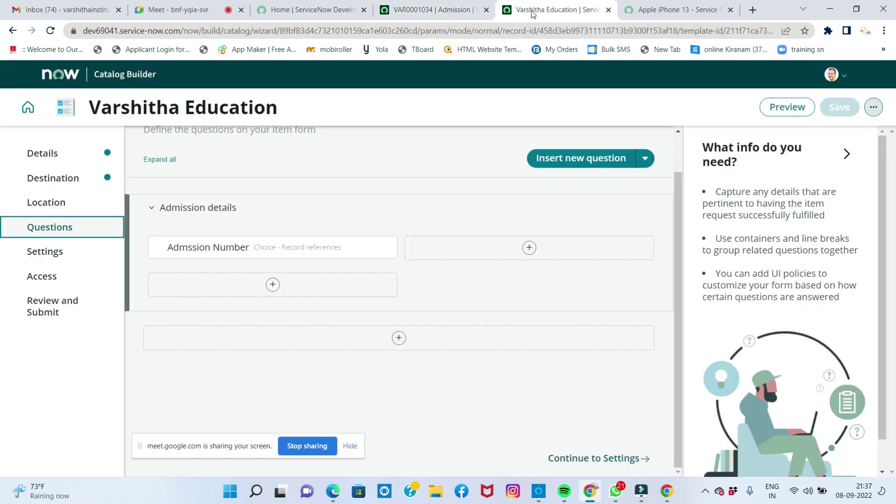
click(529, 247)
click(464, 125)
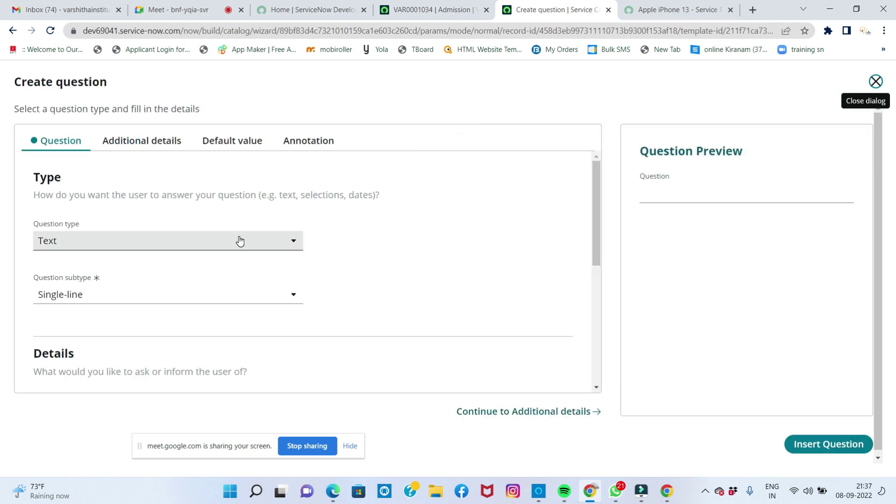
click(239, 240)
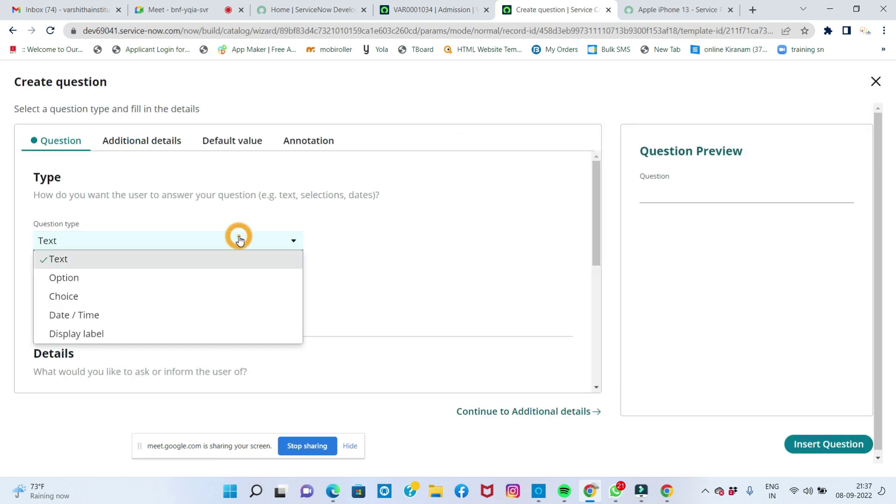
click(134, 316)
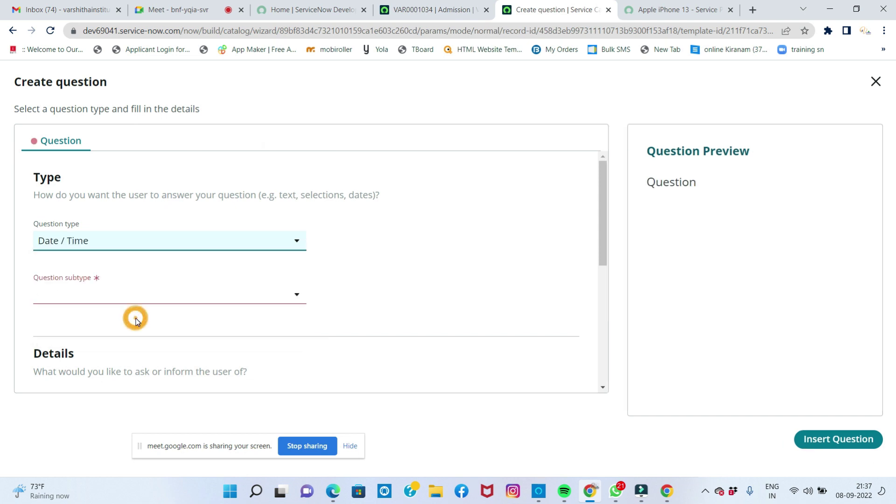
click(123, 294)
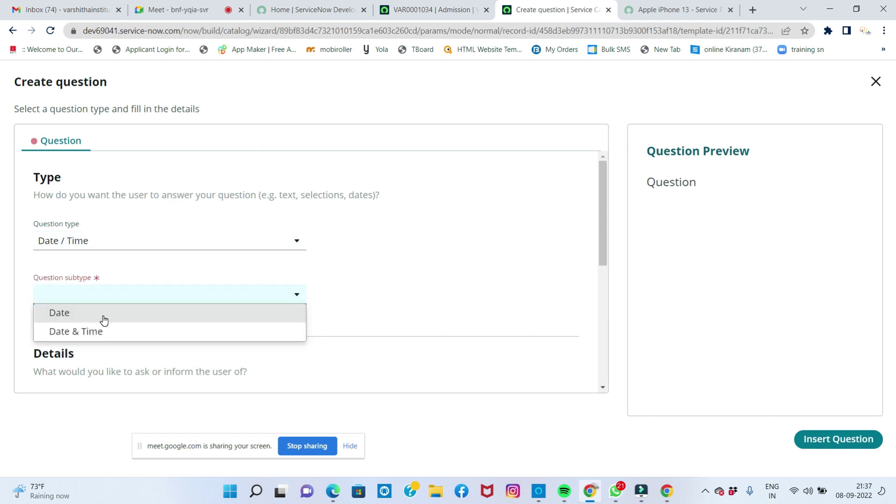
click(101, 314)
Step: Map the new date question to the Admin Date field on the table
scroll(104, 318, down, 4)
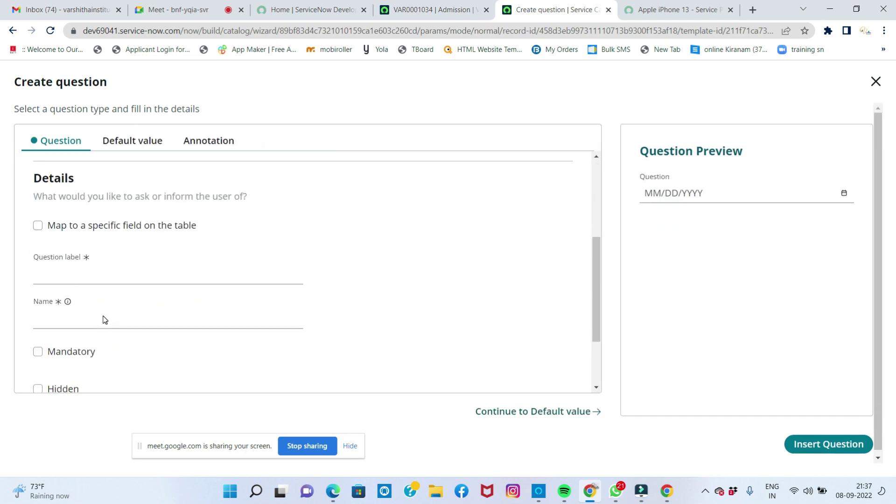
click(37, 226)
click(70, 279)
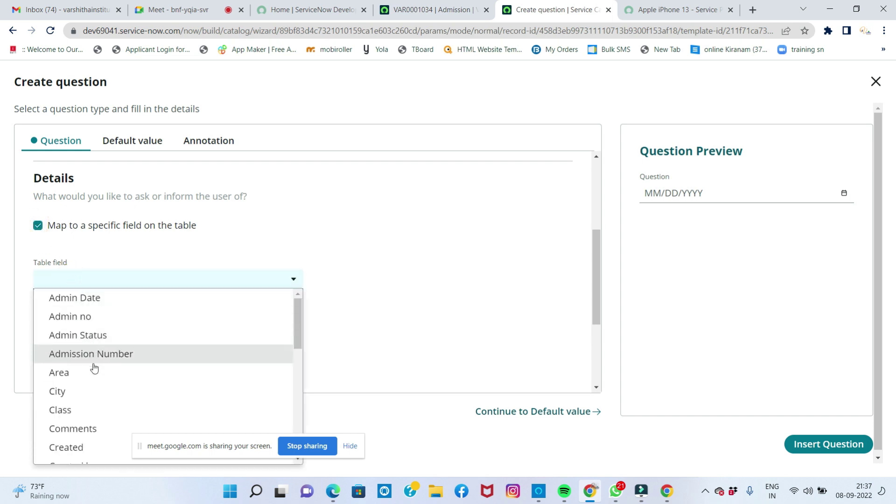
scroll(98, 415, down, 3)
scroll(103, 369, down, 3)
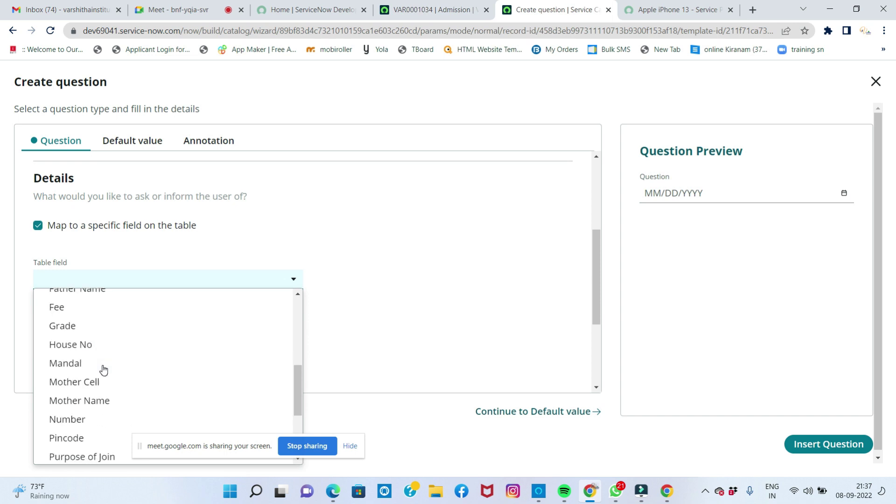
scroll(95, 345, down, 3)
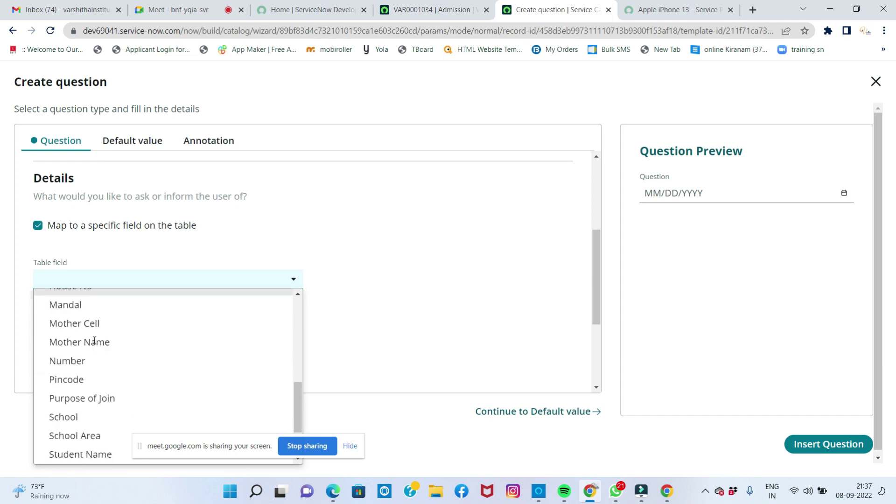
scroll(101, 340, up, 10)
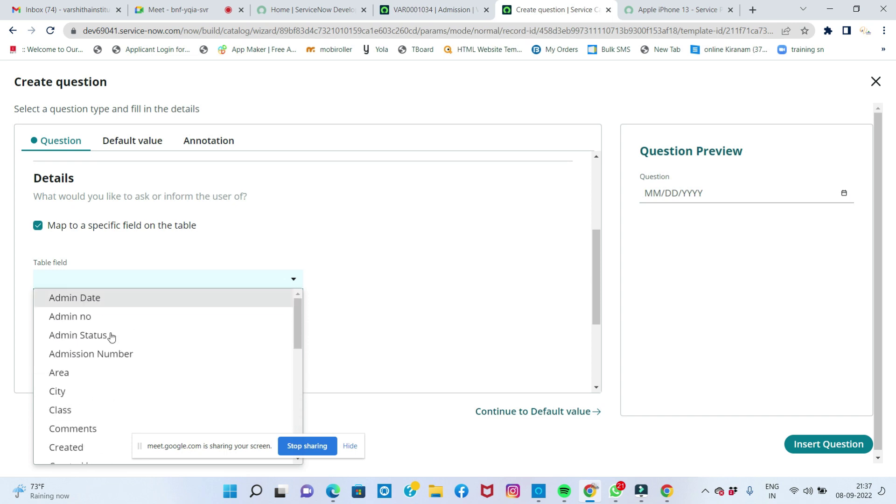
click(108, 299)
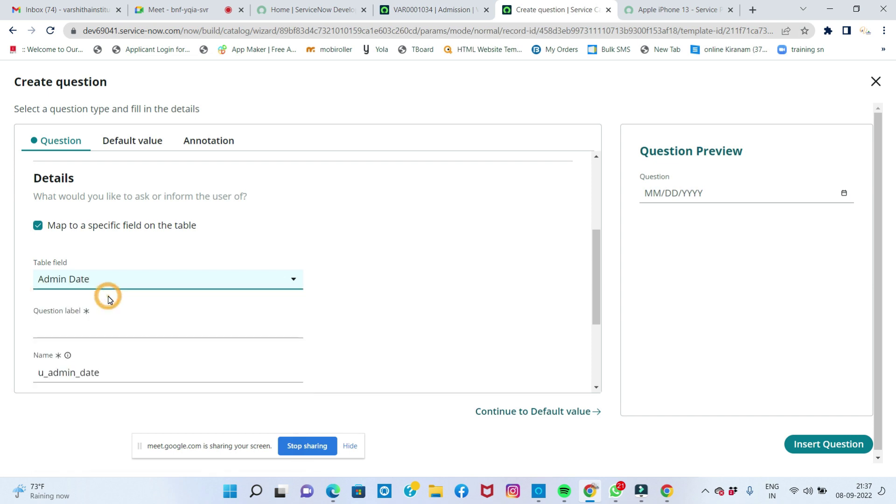
Step: Label the question "Admission Date" and insert it into the form
click(88, 328)
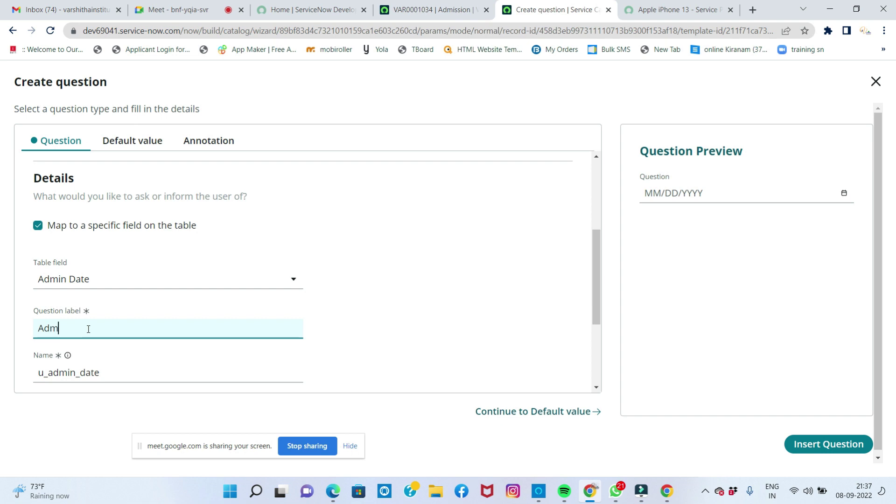
text(Admission Date)
scroll(148, 288, down, 3)
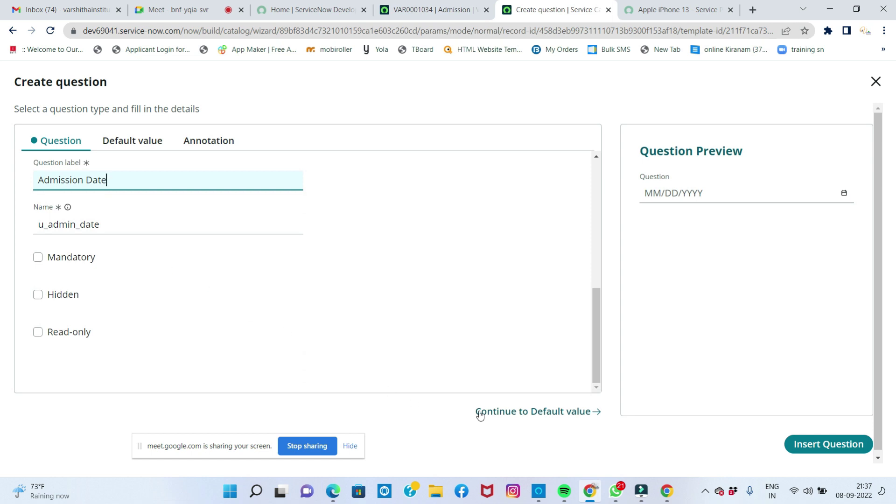
click(788, 452)
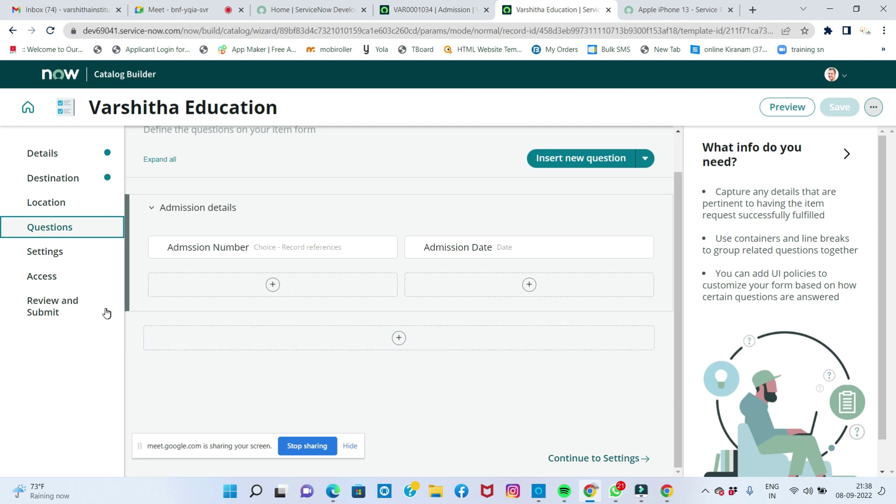
Step: In the item's access settings, grant access to the Any User criteria and save the selection
click(67, 252)
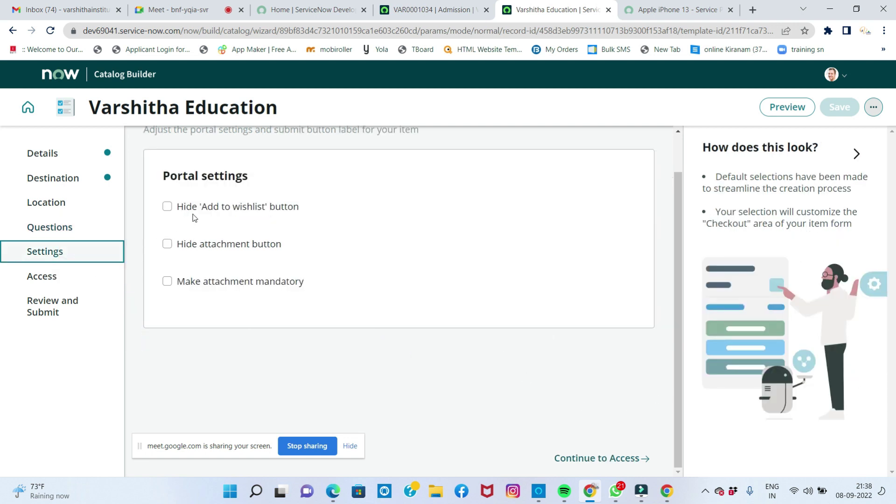
click(77, 277)
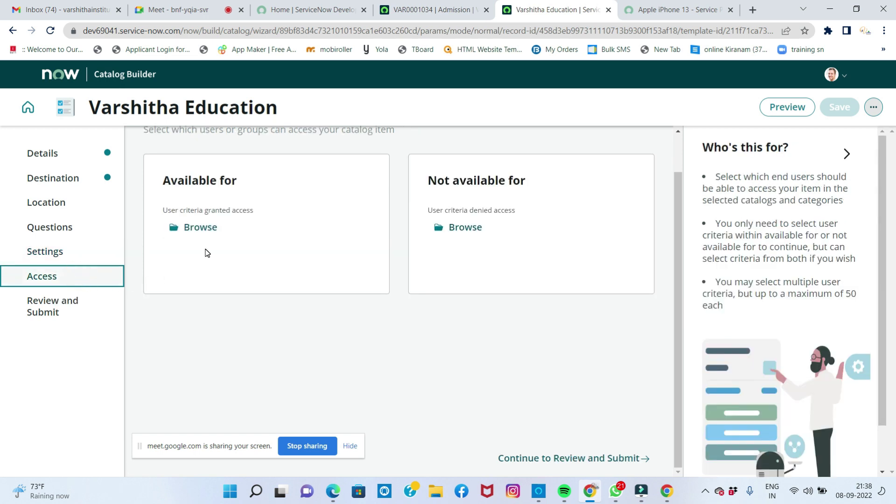
click(201, 228)
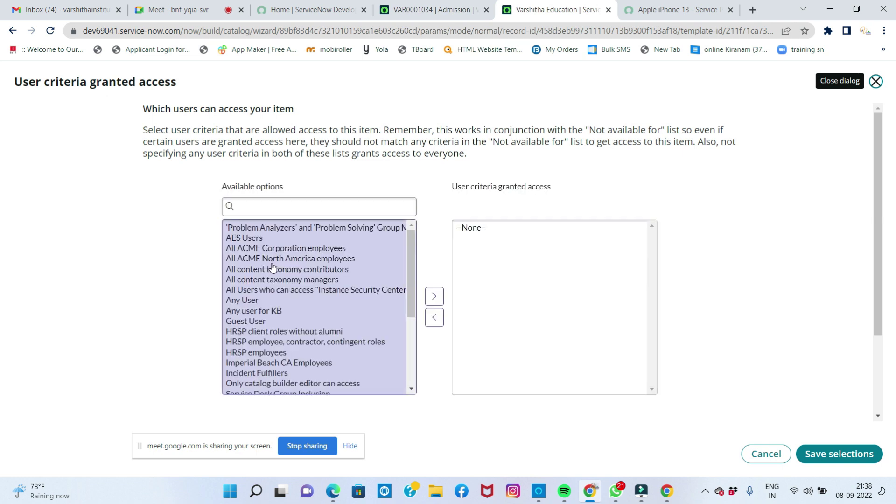
click(252, 301)
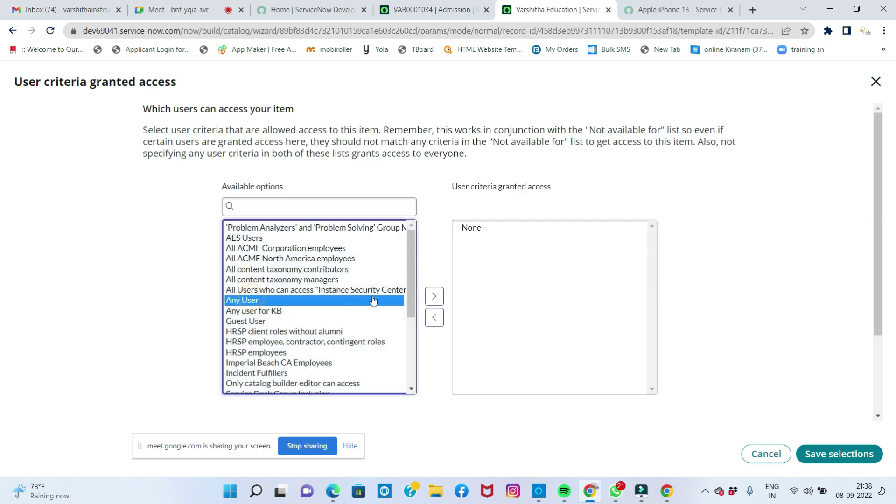
click(435, 296)
click(841, 455)
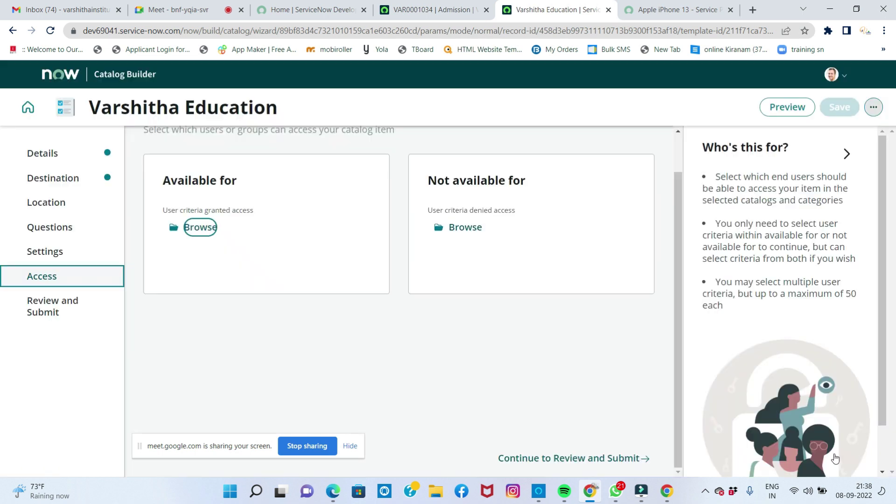
Step: Deny access to the item for the SNC External user criteria and save the selection
click(466, 229)
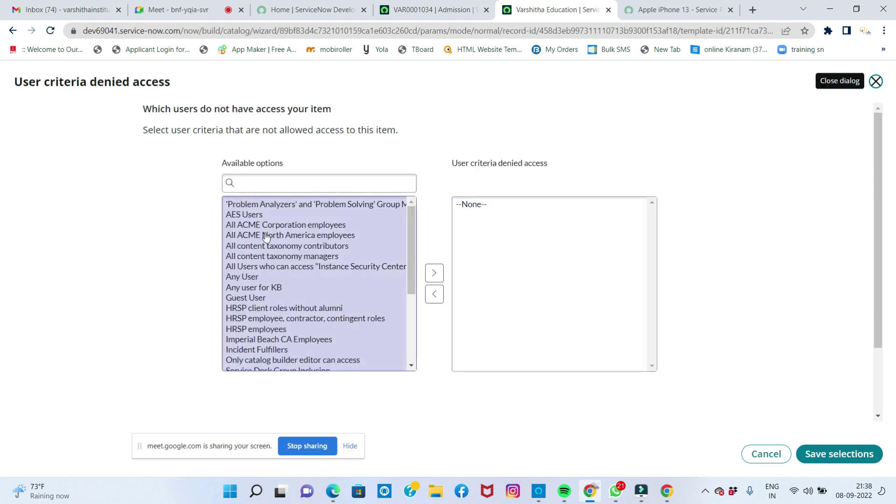
click(266, 279)
key(Down)
key(Down)
key(Down)
key(Down)
key(Down)
key(Down)
key(Down)
key(Down)
key(Down)
key(Down)
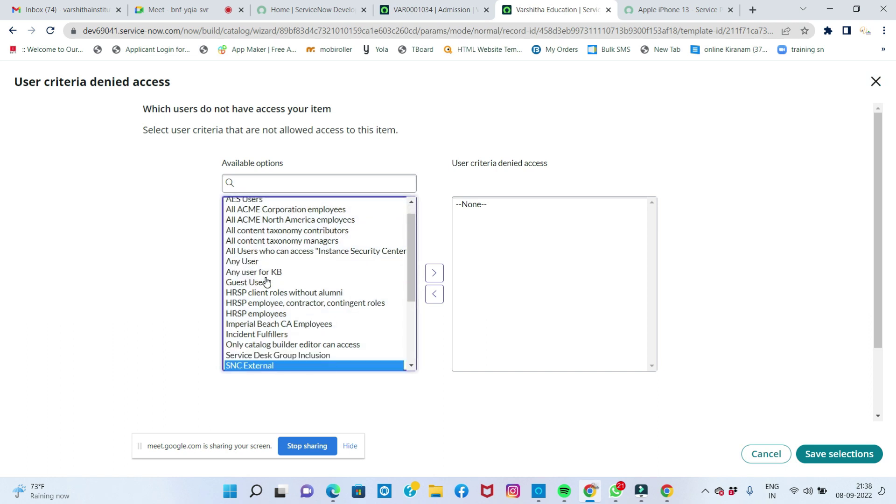
key(Down)
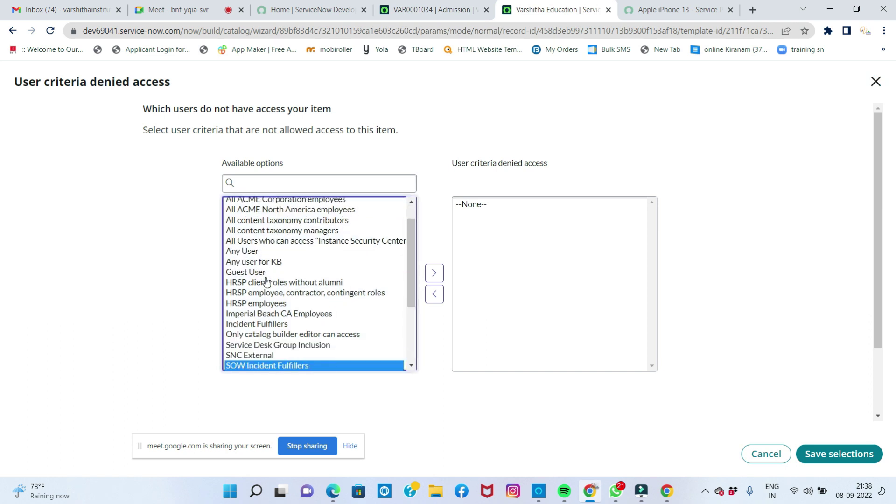
click(263, 355)
click(434, 273)
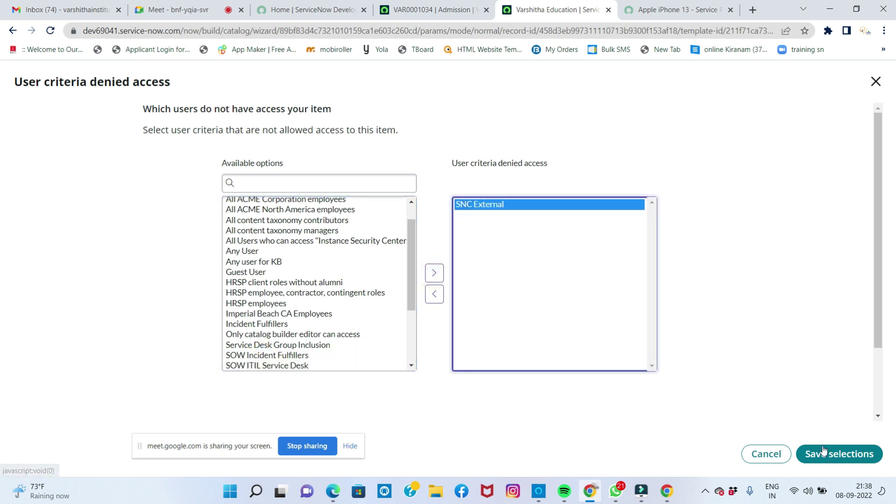
click(835, 459)
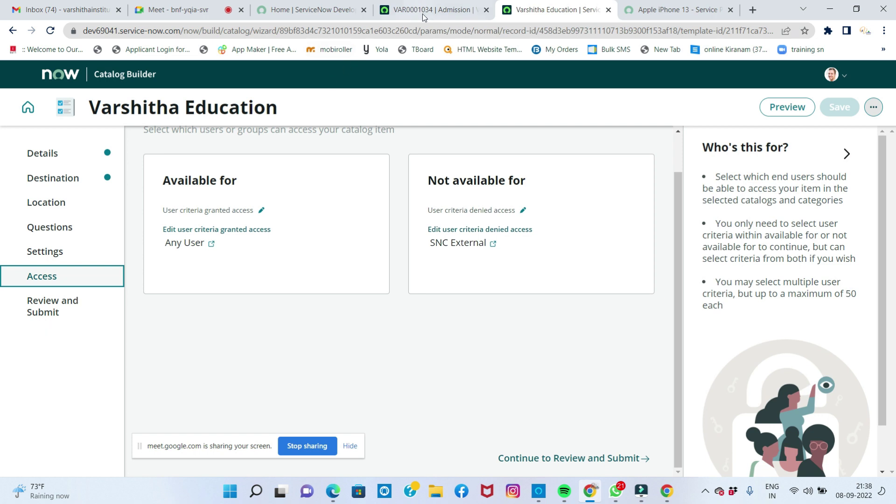
Step: Submit the catalog item from its review page and check its publishing state on the refreshed dashboard
click(178, 10)
click(553, 9)
click(74, 303)
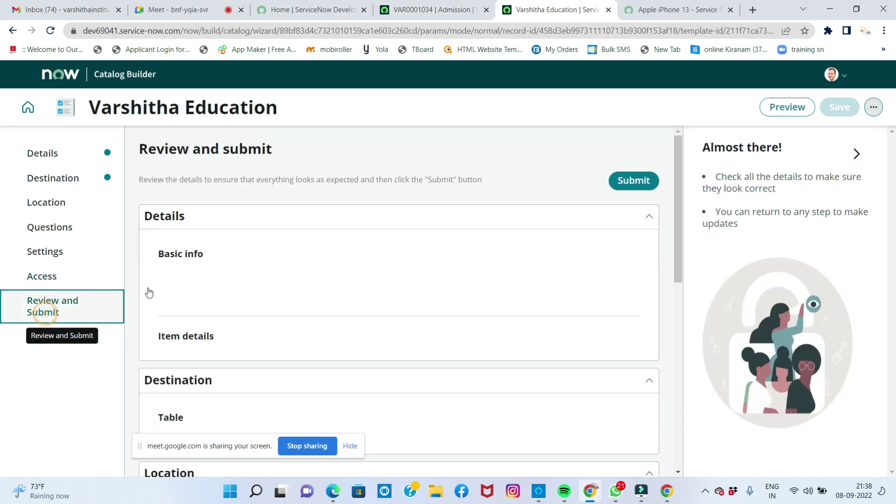
click(638, 187)
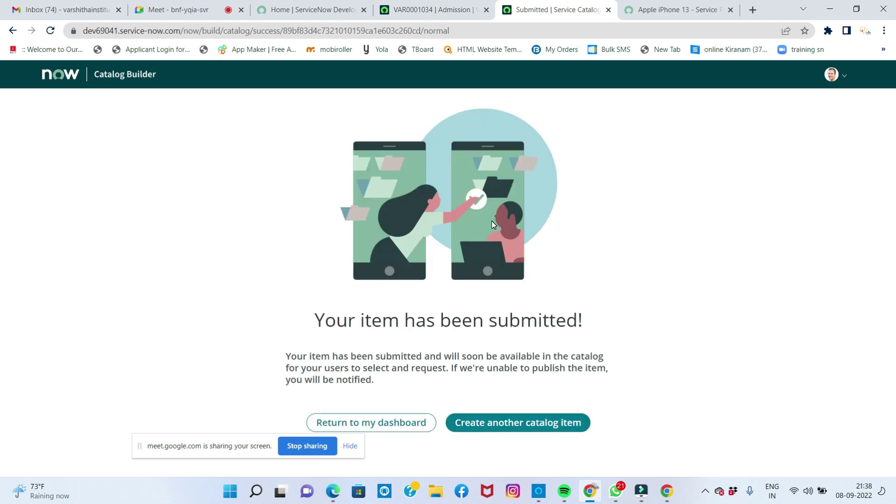
click(414, 424)
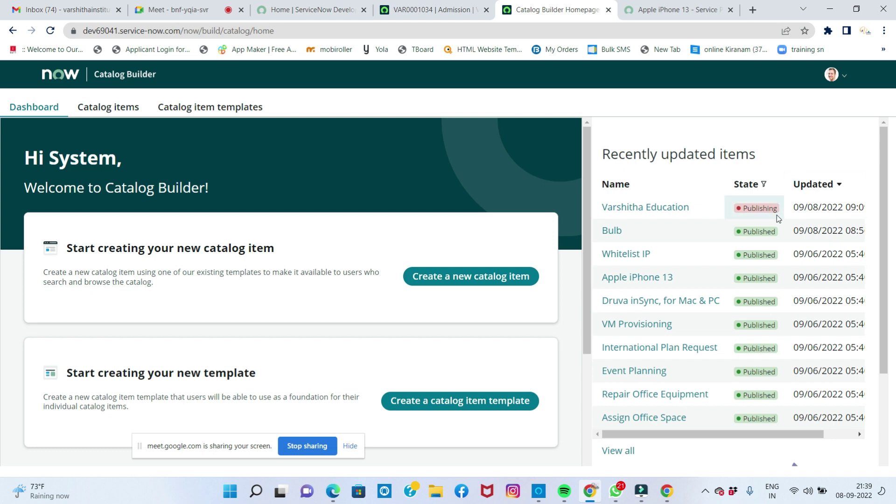
click(50, 31)
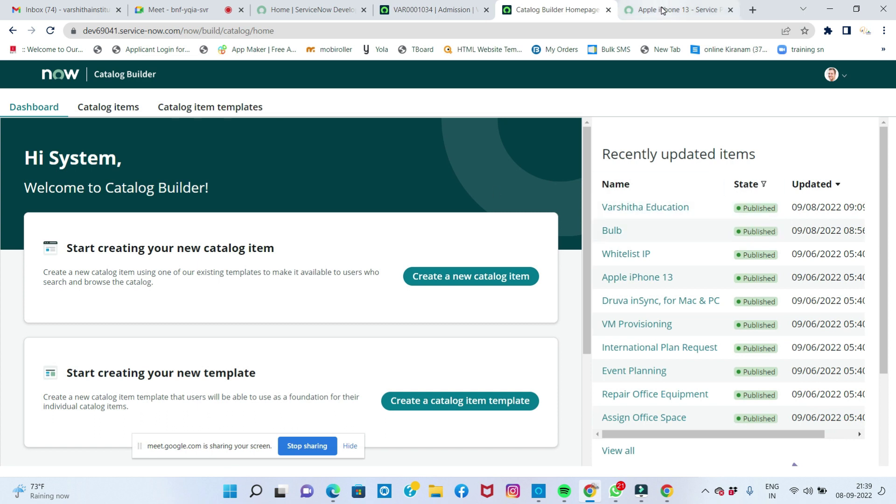
Step: Switch to the Service Portal, reload its home page and open the Request Something catalog
click(663, 10)
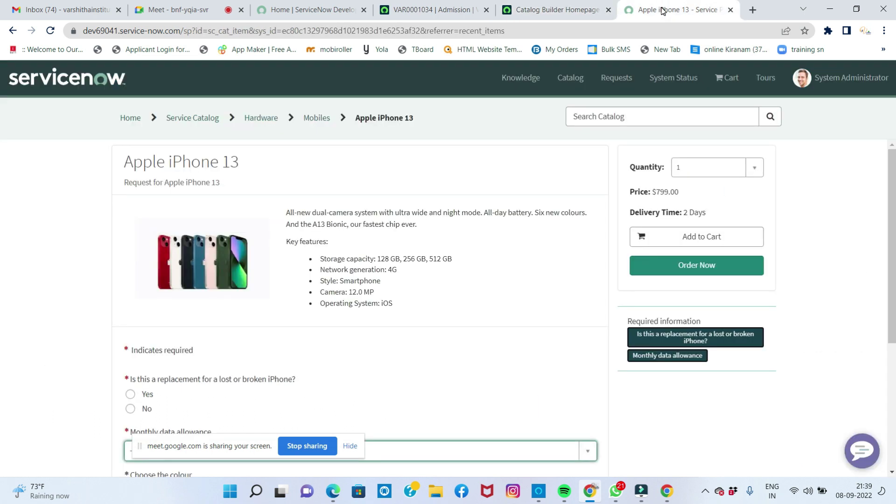
click(133, 123)
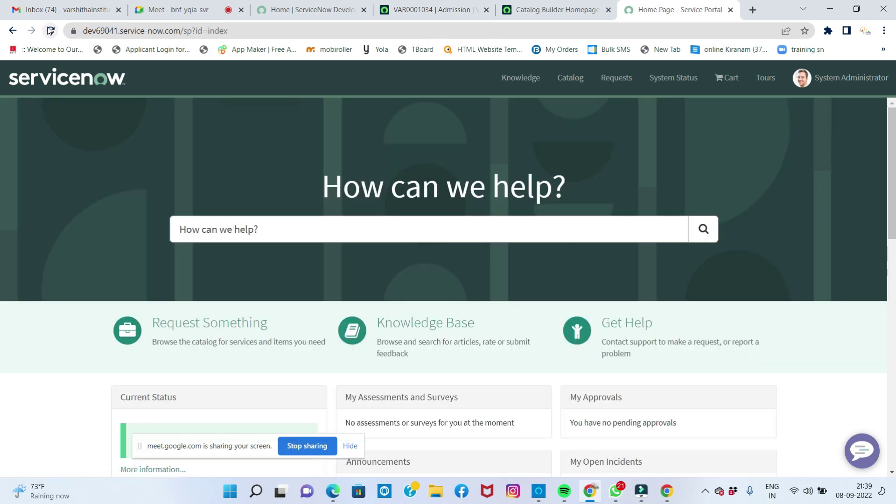
click(50, 30)
click(216, 332)
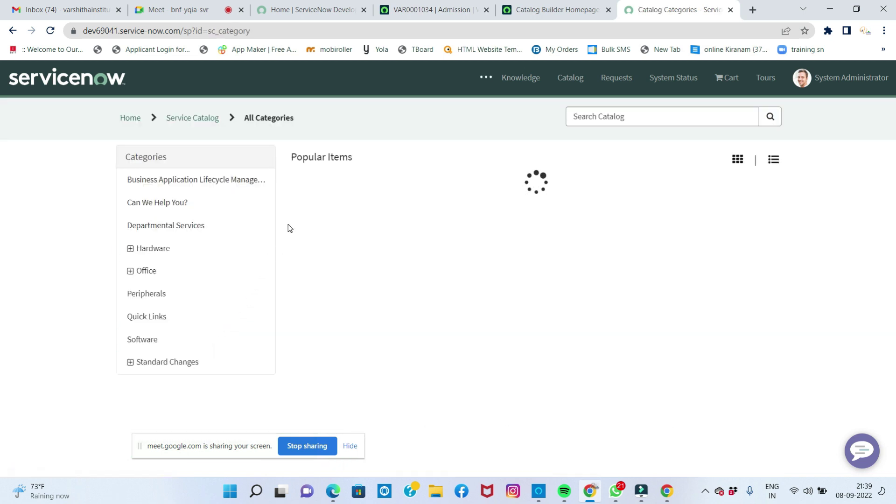
Step: Search the catalog for "varshitha education" and open the Varshitha Education item
click(587, 116)
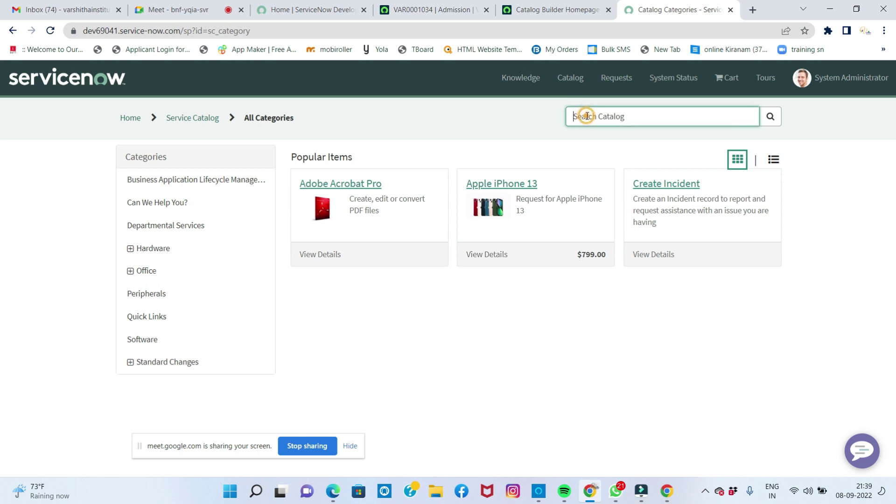
text(varshitha e)
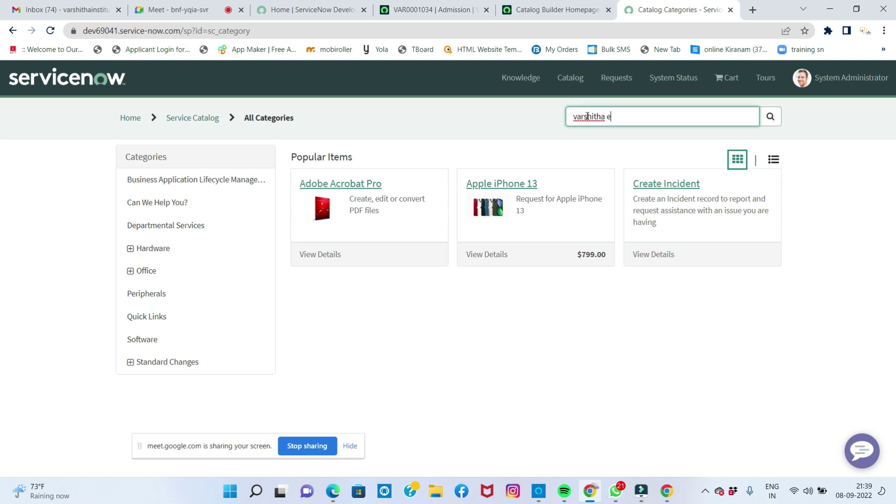
text(ducation)
click(771, 116)
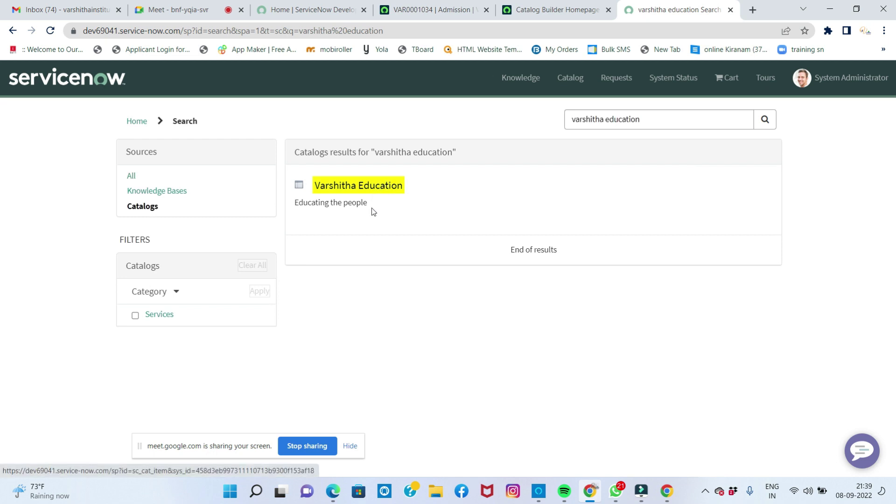
click(379, 188)
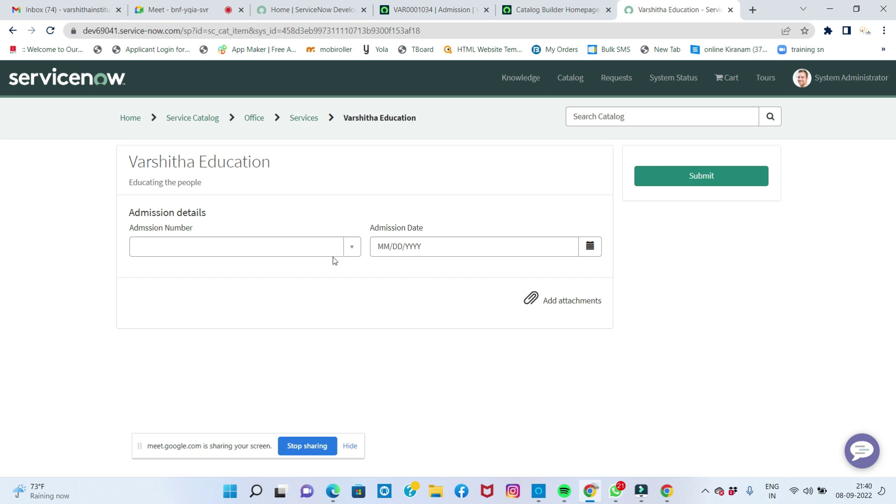
Step: Choose the second listed record as the Admssion Number, preview its details and close the preview
click(353, 251)
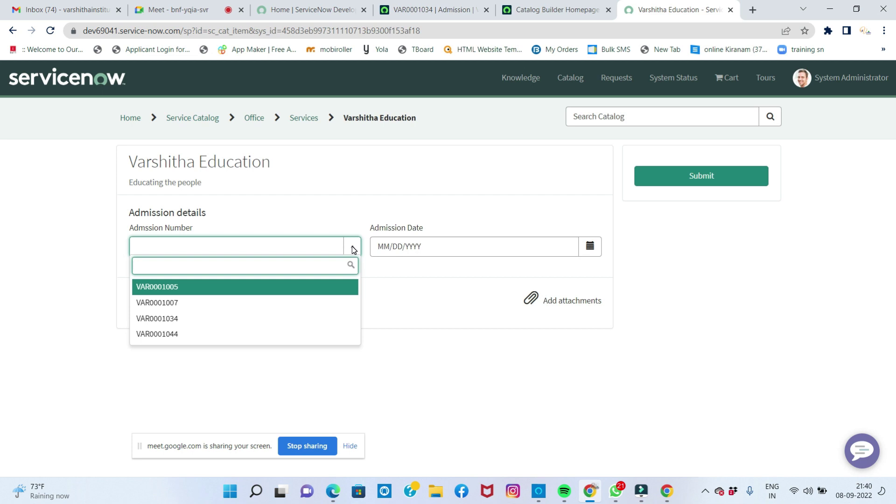
click(226, 304)
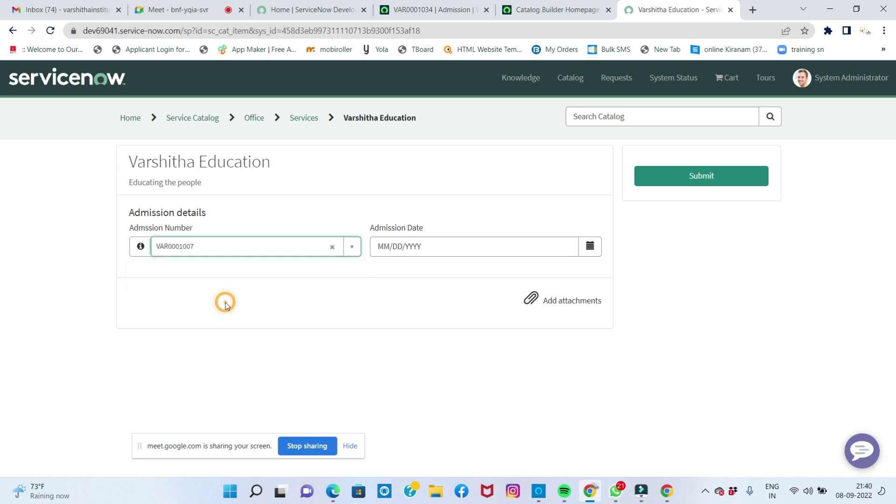
click(140, 247)
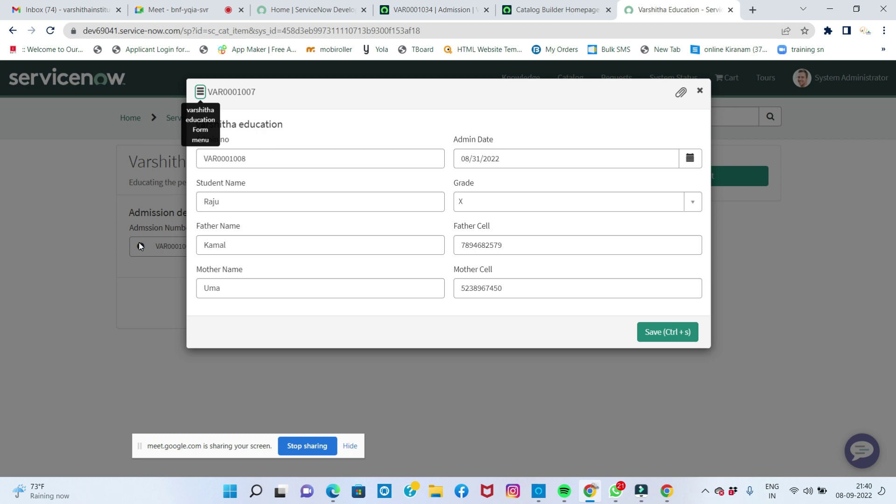
click(701, 91)
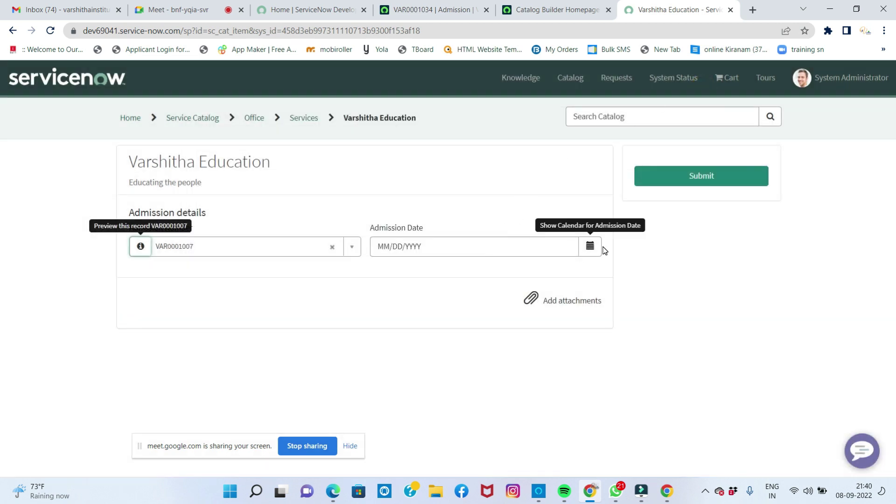
click(483, 216)
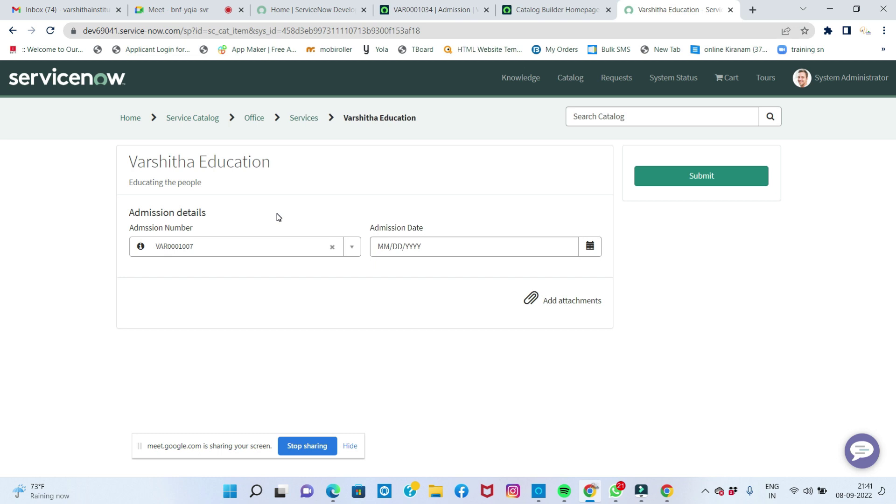
Step: Open the Varshitha Education item's summary in Catalog Builder and review it through to its access rules
click(540, 9)
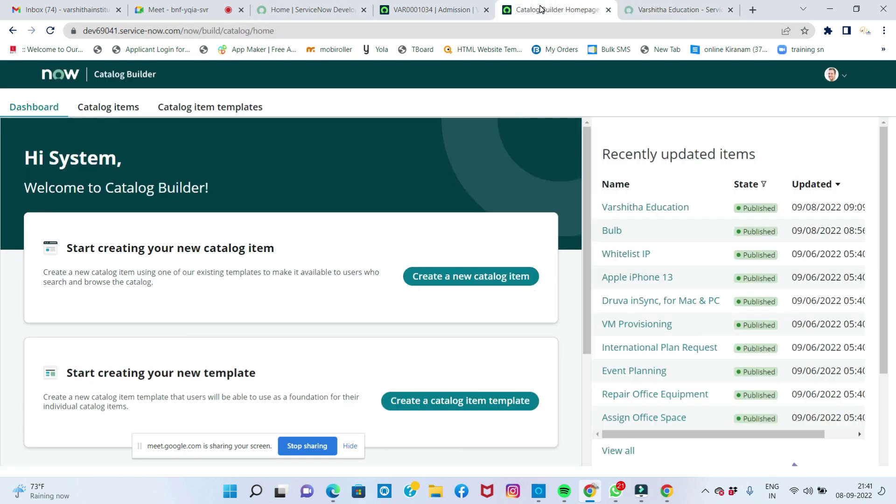
click(652, 209)
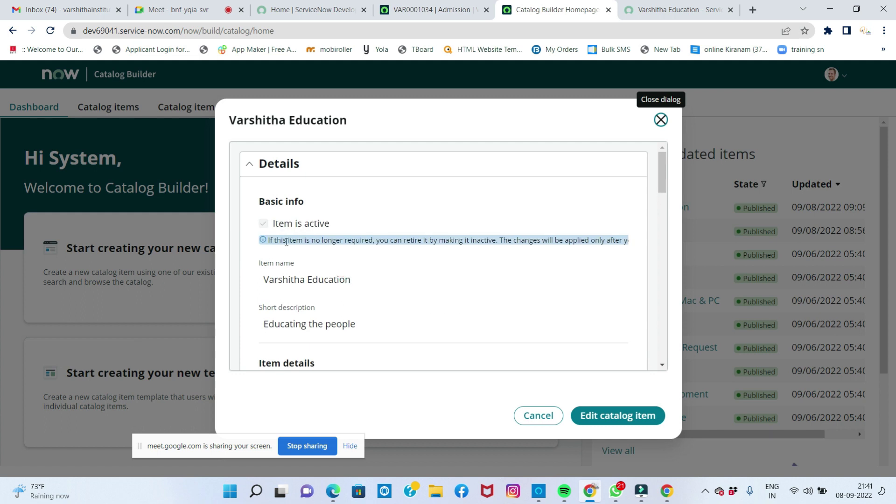
scroll(327, 238, down, 5)
scroll(333, 240, down, 8)
scroll(333, 240, down, 1)
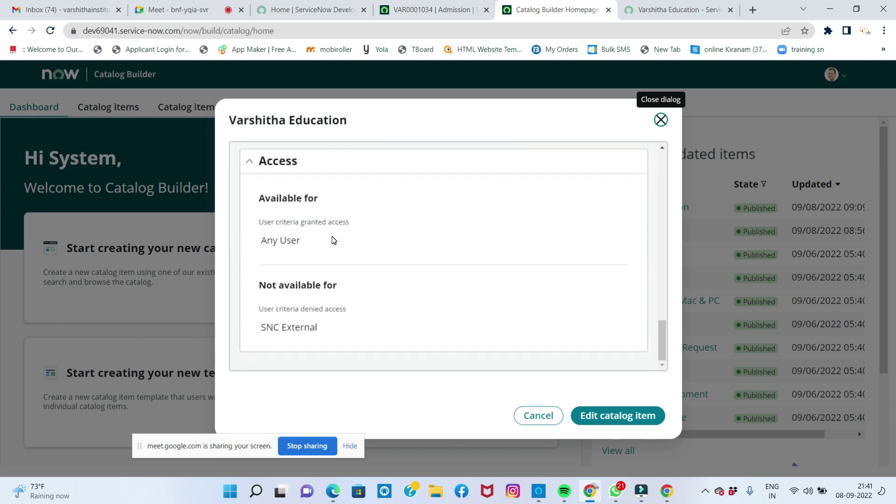
Step: Edit the Varshitha Education item to make it inactive, resubmit it and reload the Catalog Builder dashboard
click(594, 417)
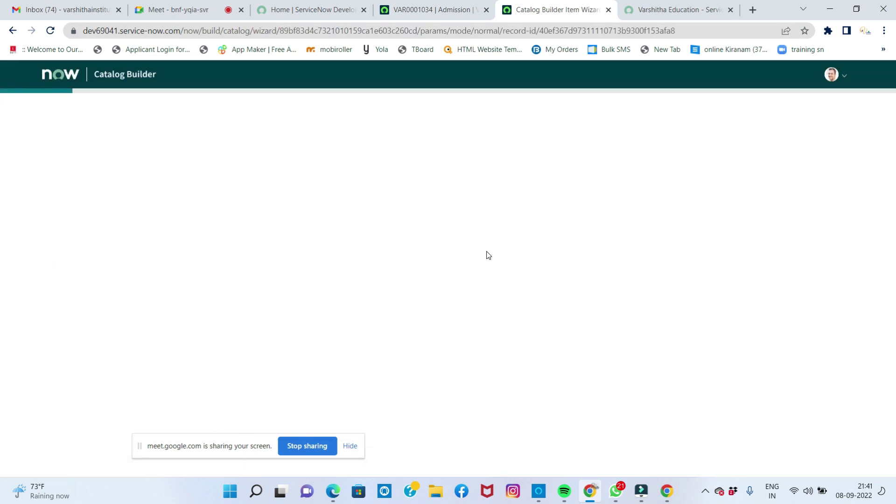
click(167, 247)
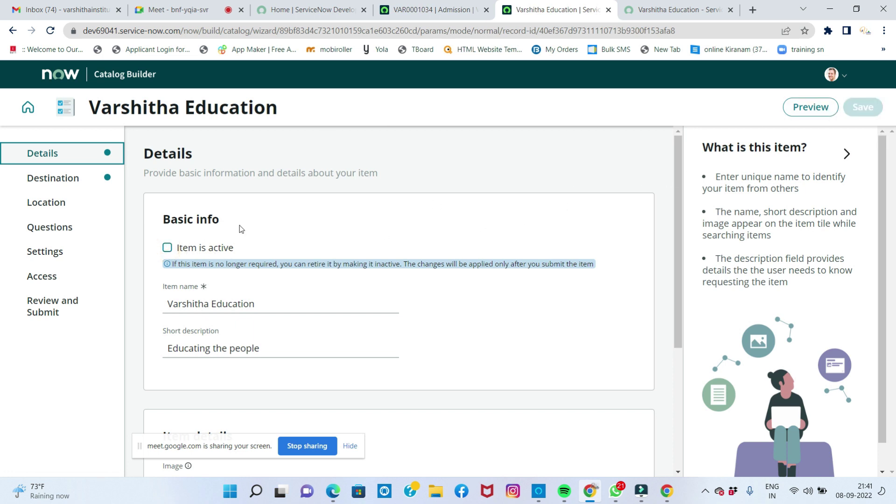
click(54, 309)
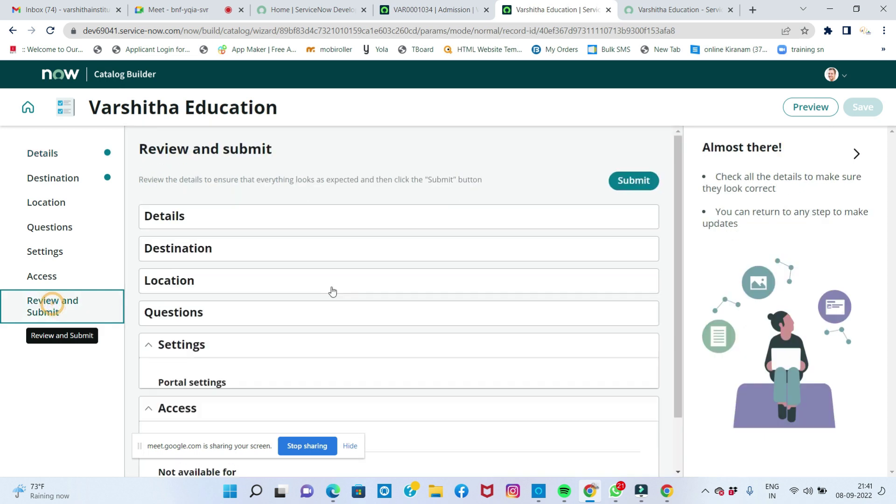
click(634, 181)
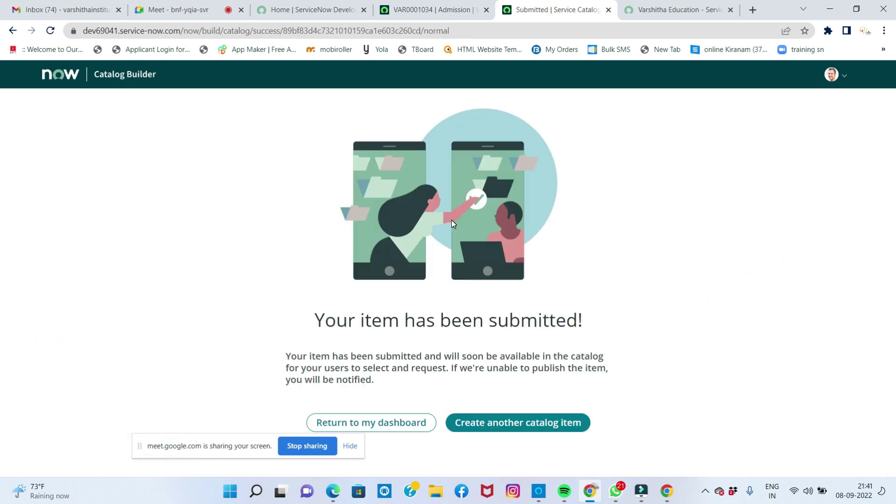
click(359, 426)
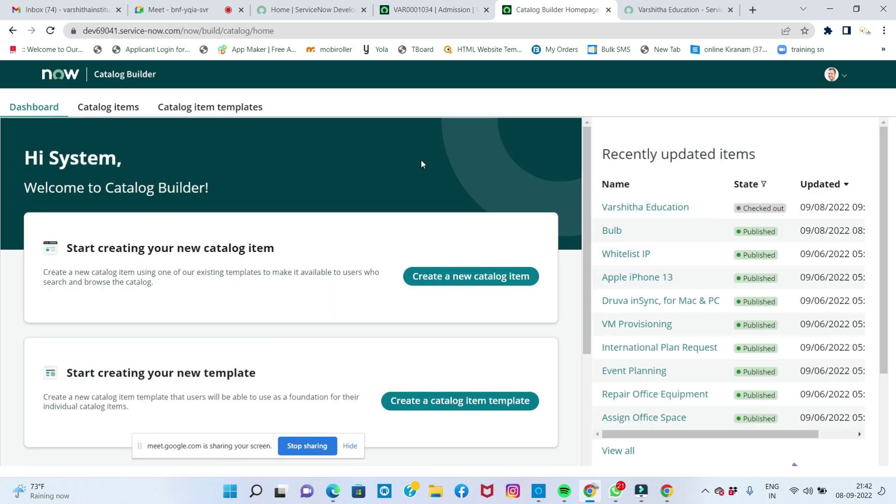
click(51, 31)
Step: Switch to the main ServiceNow instance, open the Admissions list and open its first record
click(411, 13)
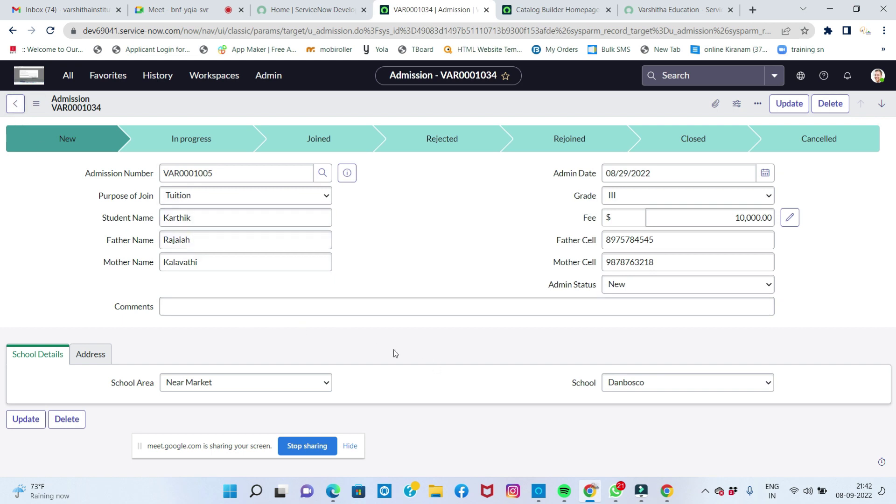
click(67, 75)
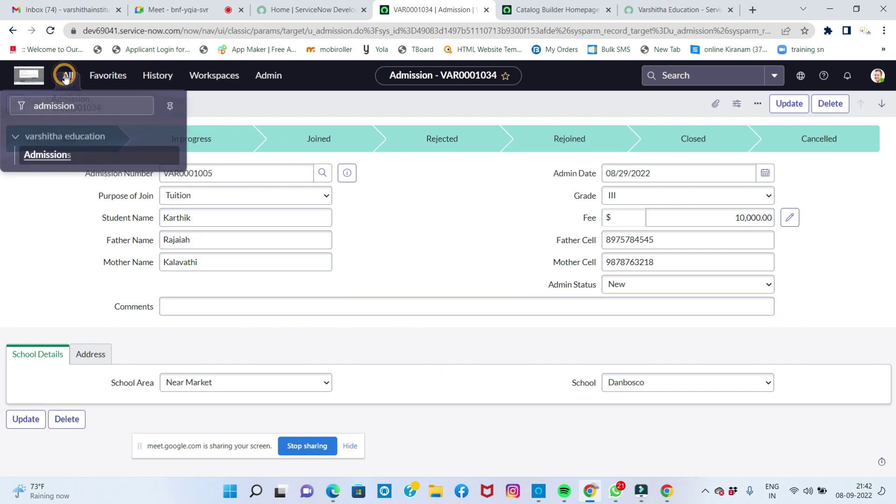
click(52, 153)
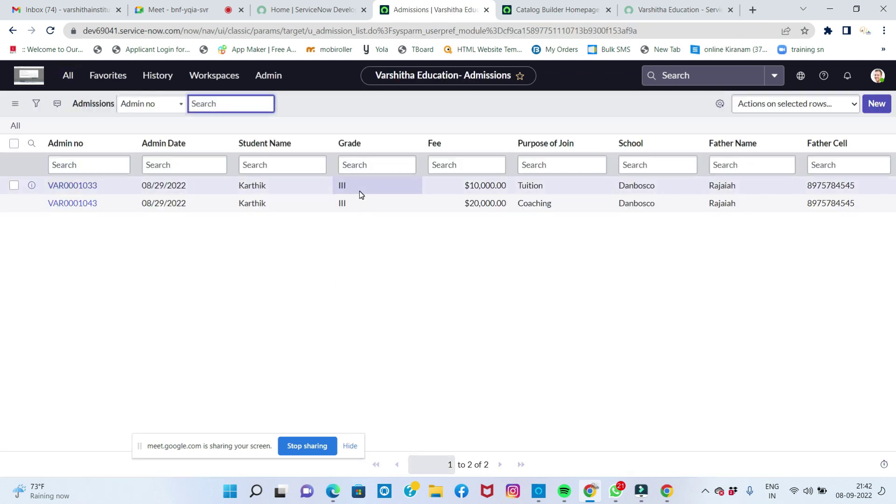
click(86, 185)
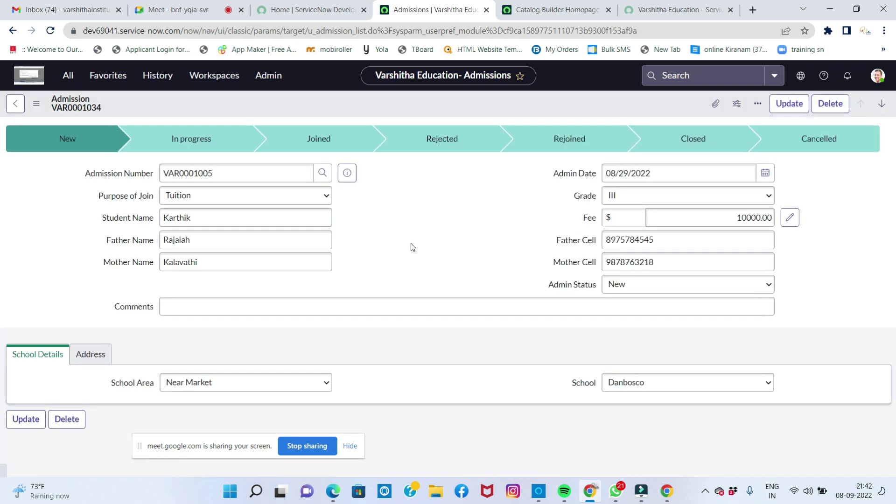
Step: Open the Admission form's layout configuration, look through the available fields and return to the record
right_click(429, 106)
mouse_move(477, 160)
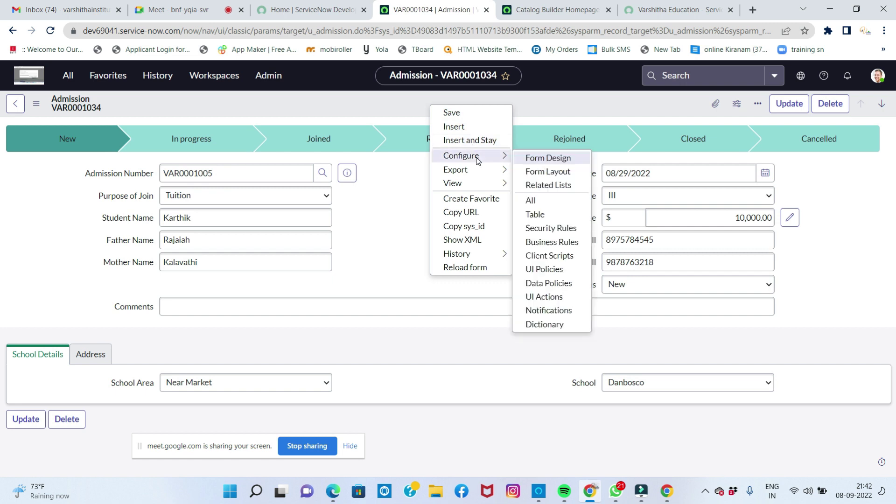
click(556, 172)
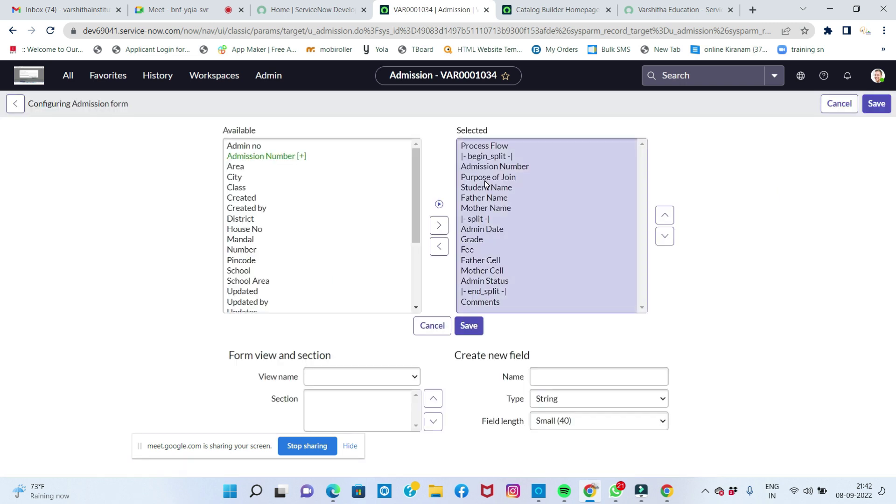
click(237, 251)
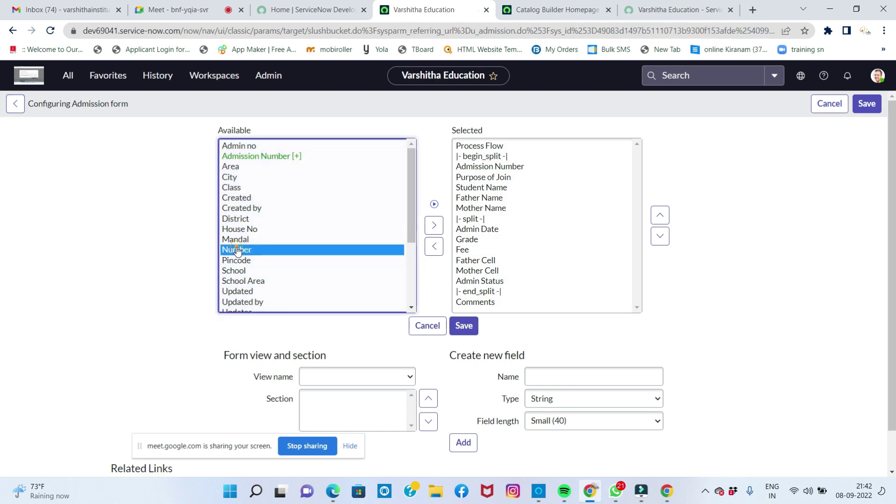
scroll(262, 237, down, 3)
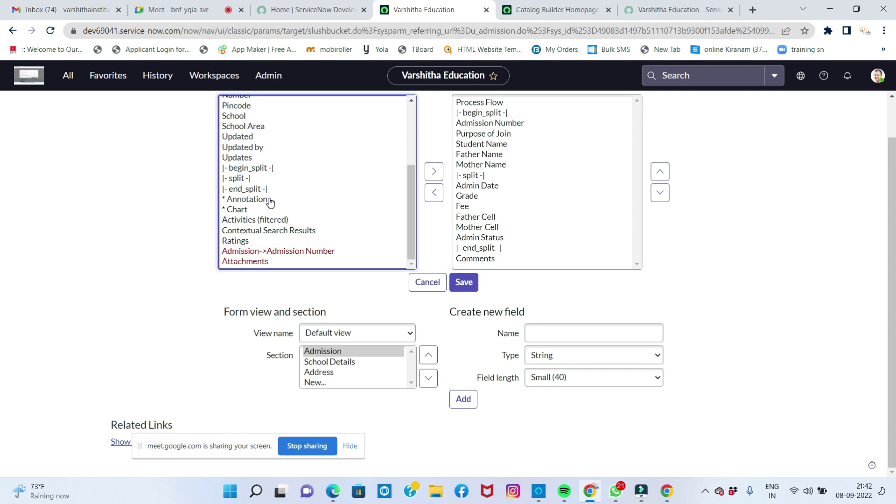
scroll(270, 202, up, 5)
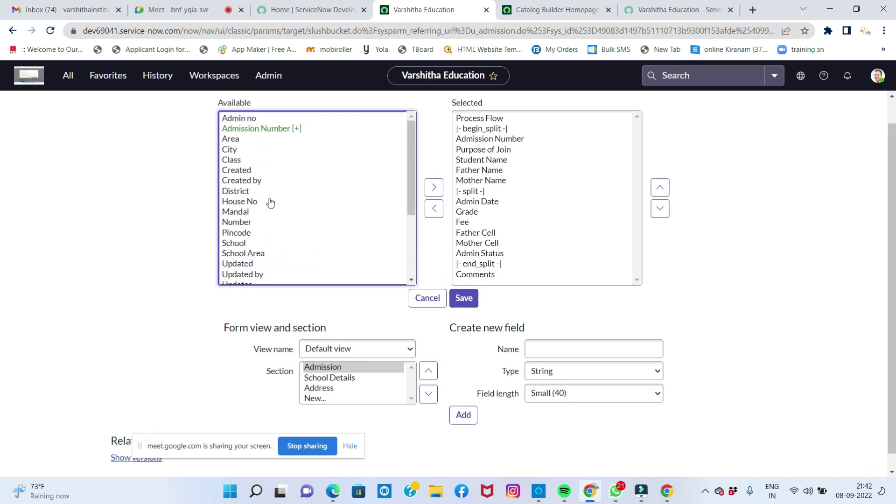
click(15, 103)
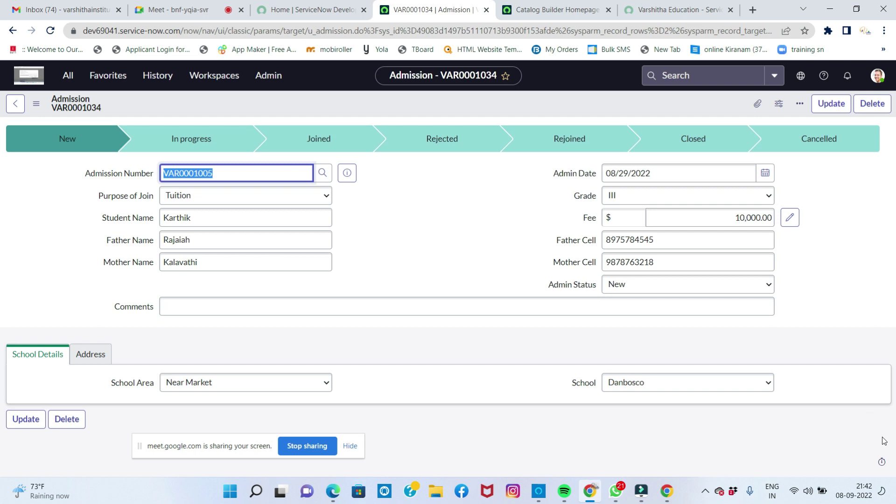
right_click(456, 441)
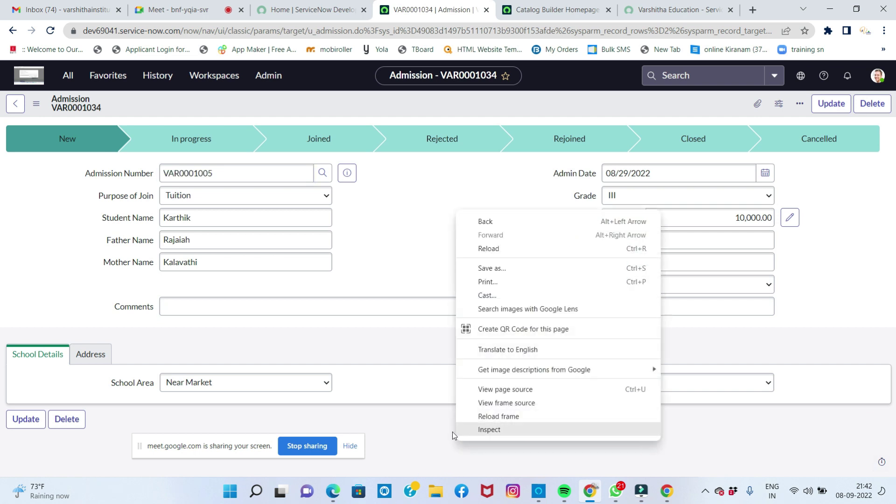
click(440, 427)
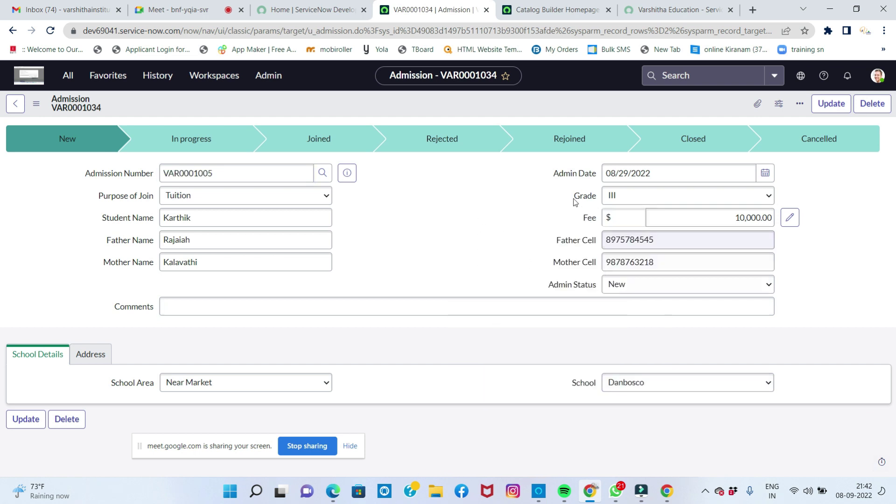
right_click(515, 103)
mouse_move(557, 168)
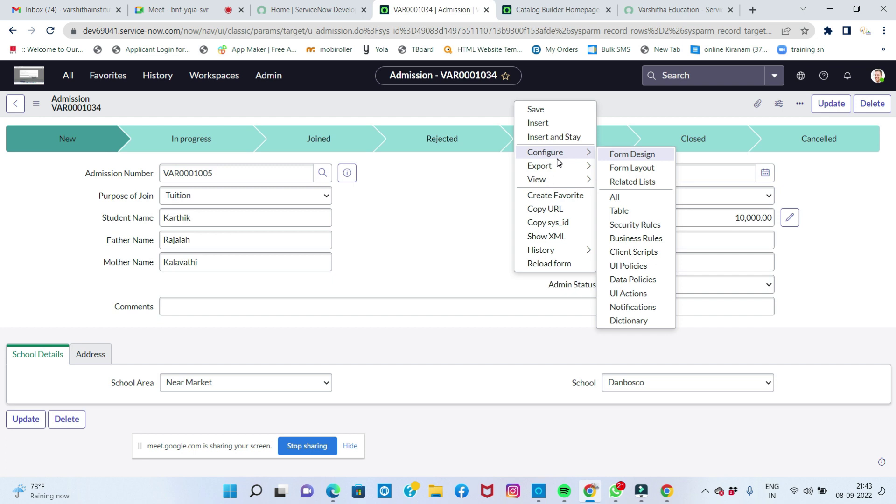
click(467, 172)
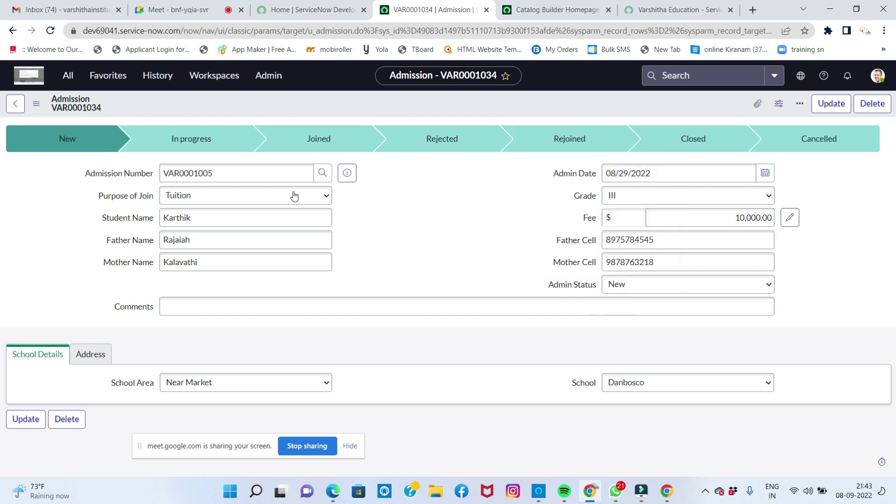
Step: Open the incident list in a separate tab by entering incident.LIST in the navigation filter
click(68, 75)
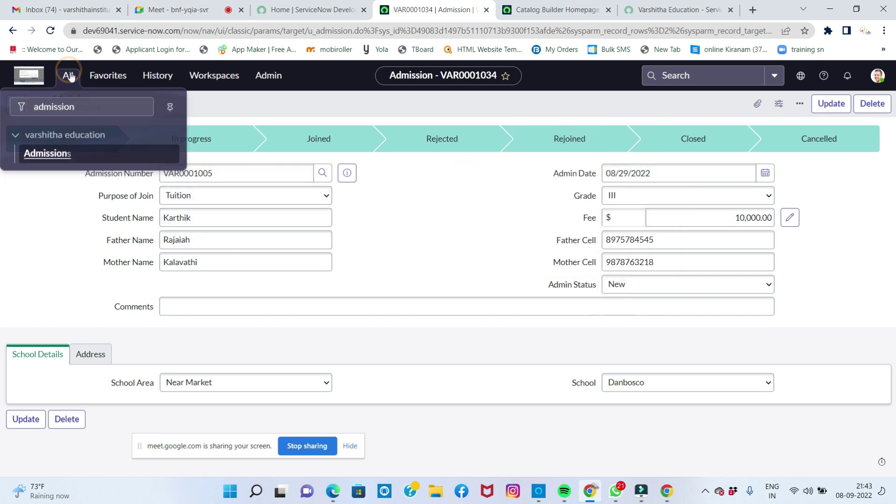
drag(83, 108, 21, 107)
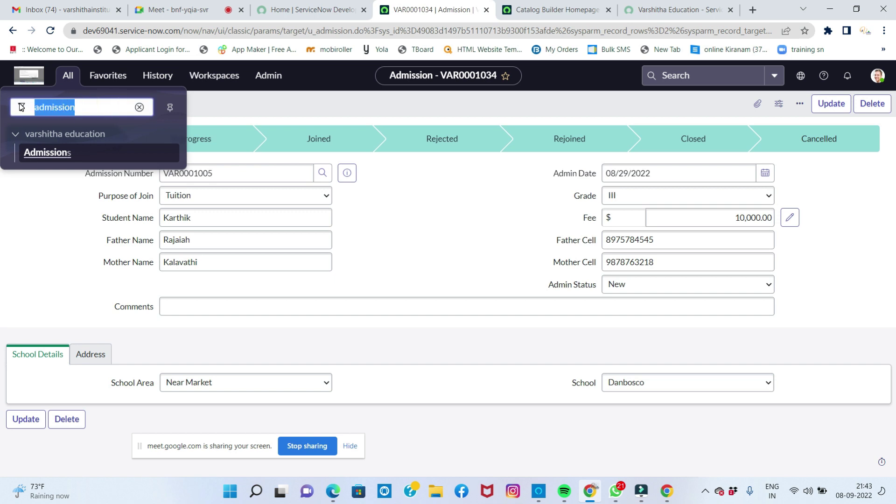
text(incident.)
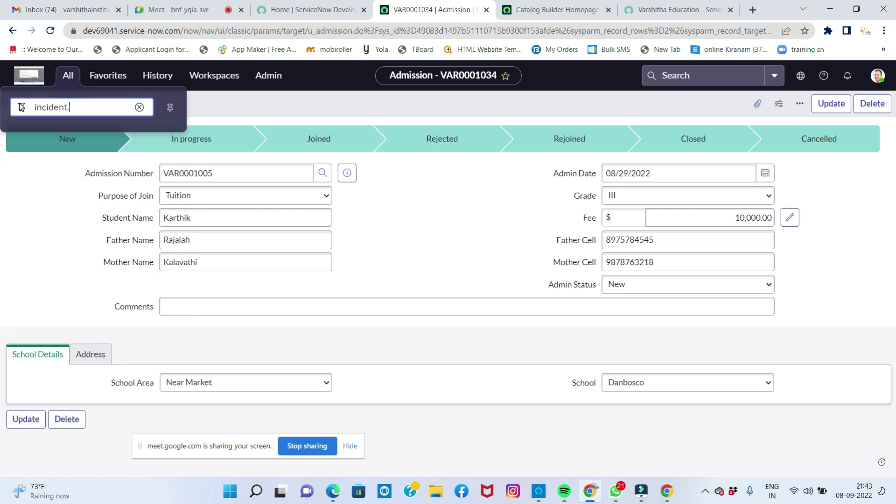
text(LIST)
key(Return)
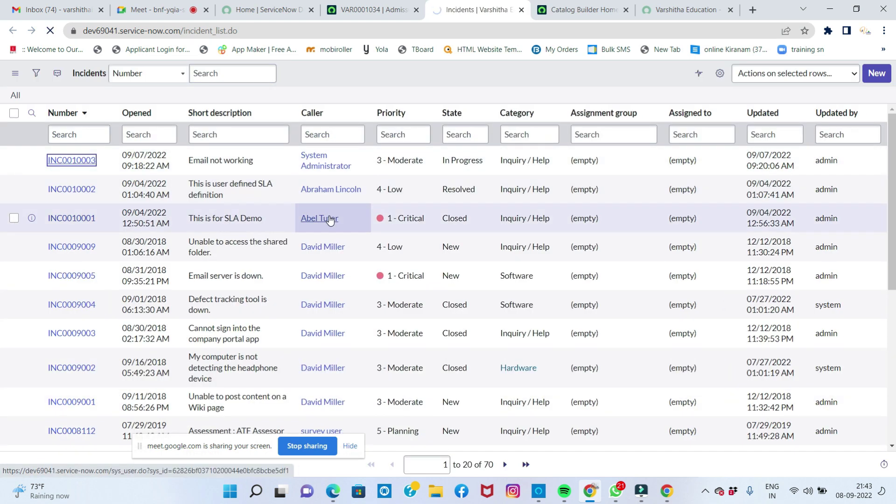
Step: Open the first incident, examine its form and related links, and return to the incident list
key(Return)
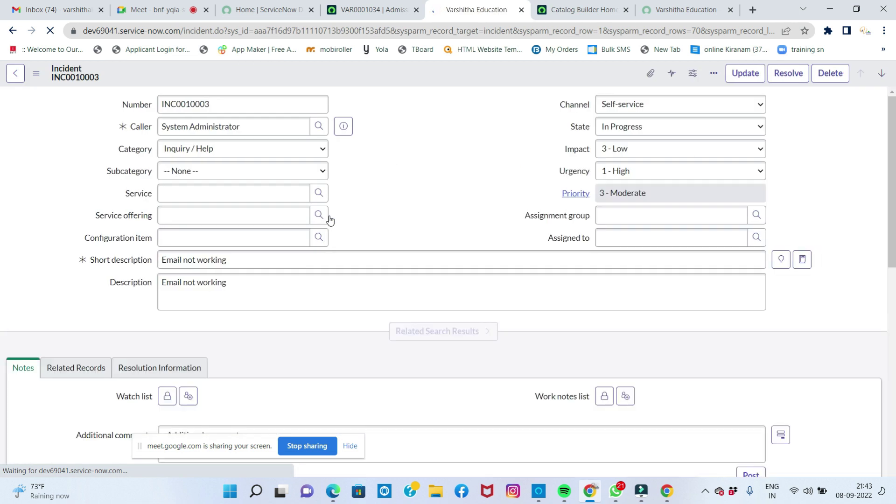
scroll(330, 233, down, 10)
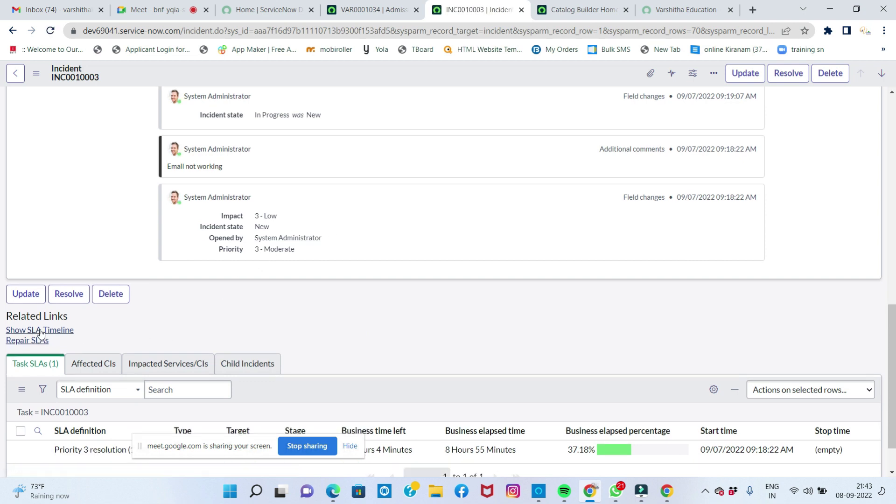
scroll(300, 237, up, 10)
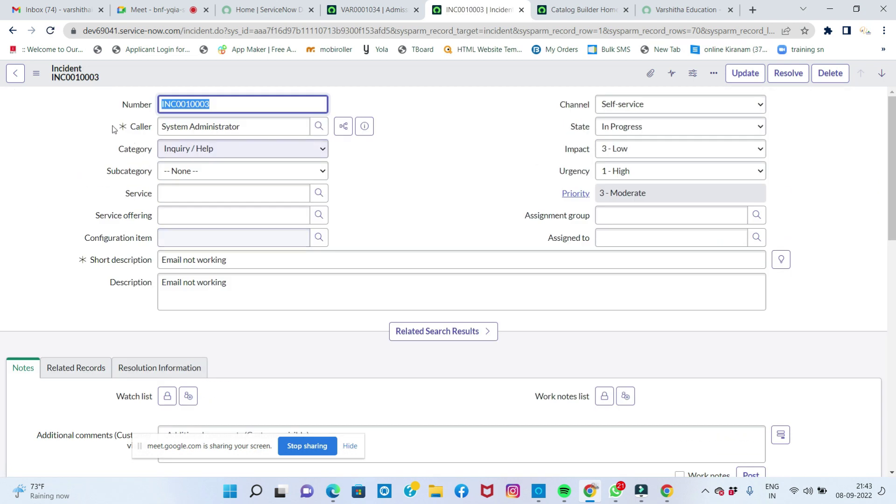
click(15, 73)
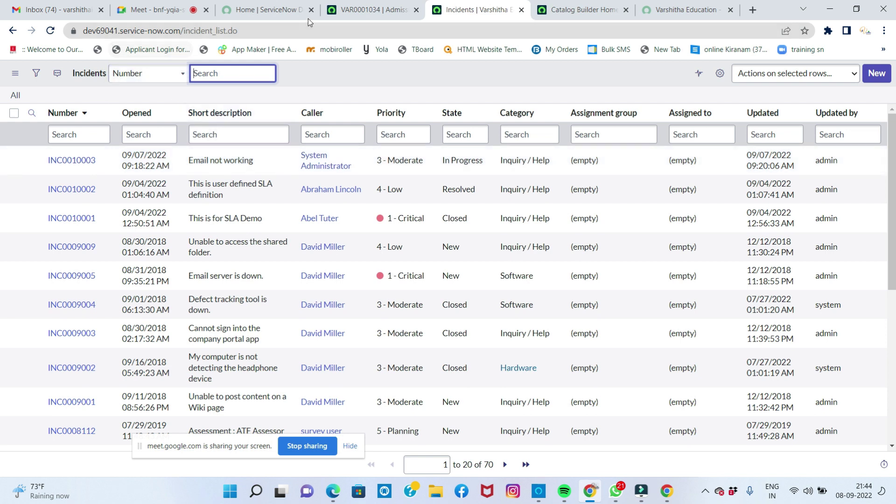
Step: Open the Admission table's configuration from the admission record and start adding the table to the Service Catalog as a record producer
click(360, 10)
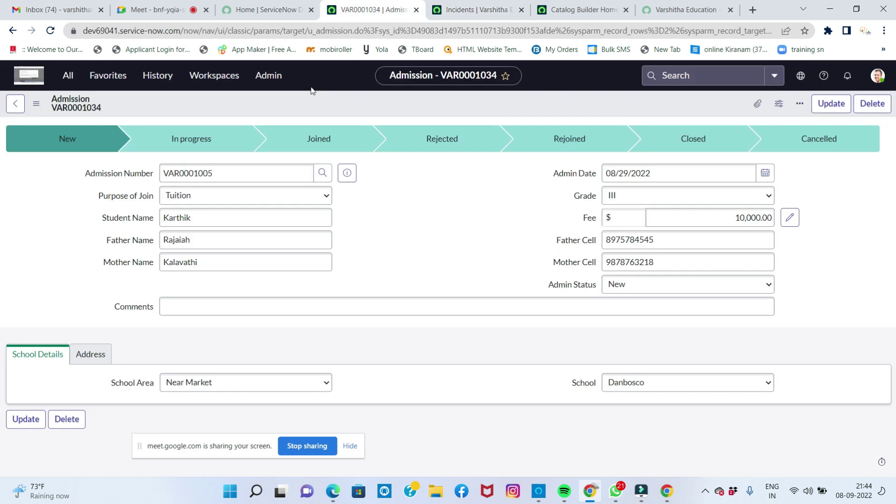
right_click(198, 100)
mouse_move(240, 151)
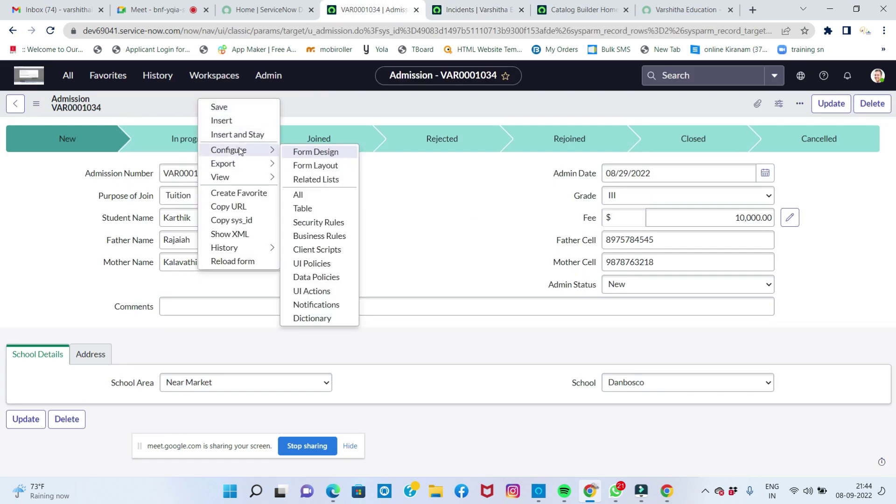
click(312, 208)
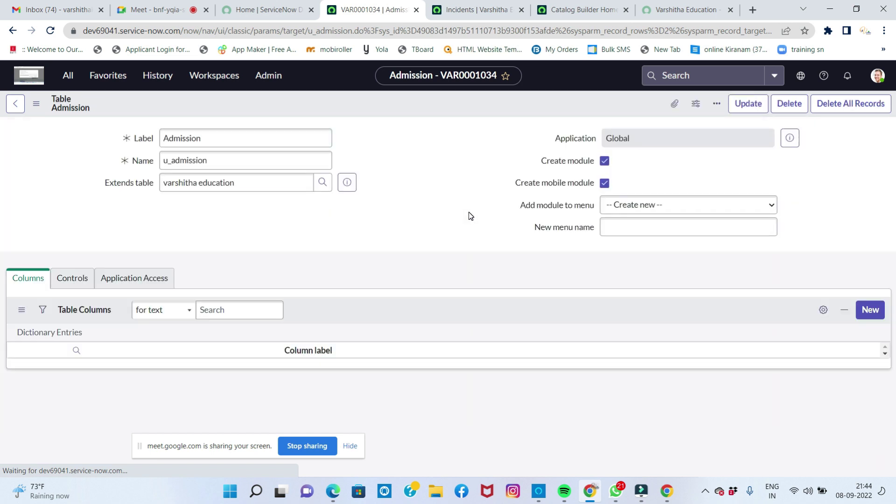
scroll(438, 223, down, 15)
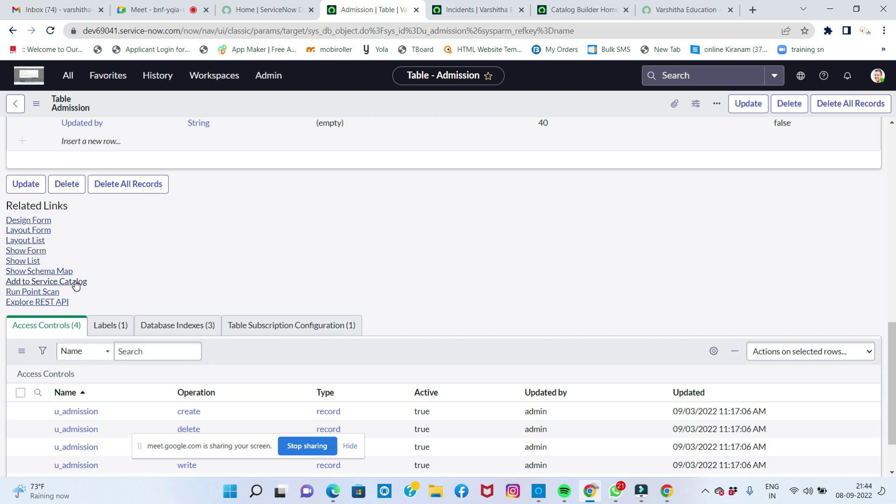
click(76, 286)
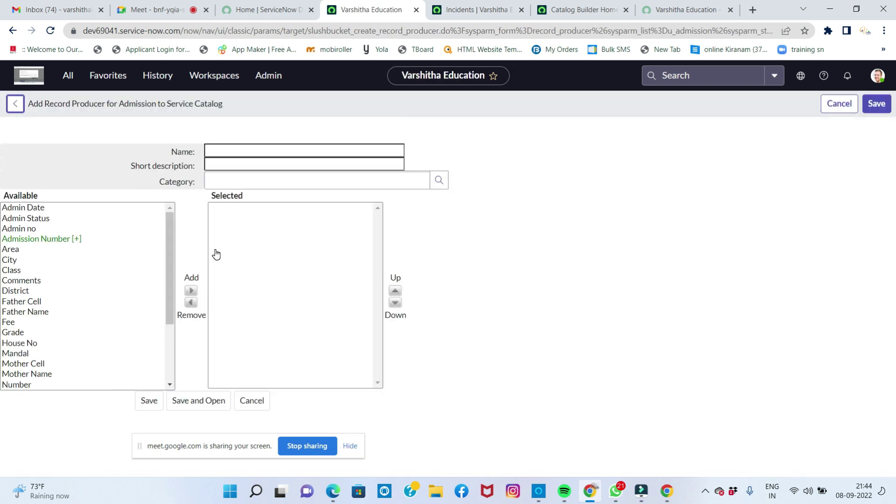
Step: Name the record producer Admission, with short description "Branch of Varshitha Education" and the Service Catalog's Services category
click(225, 149)
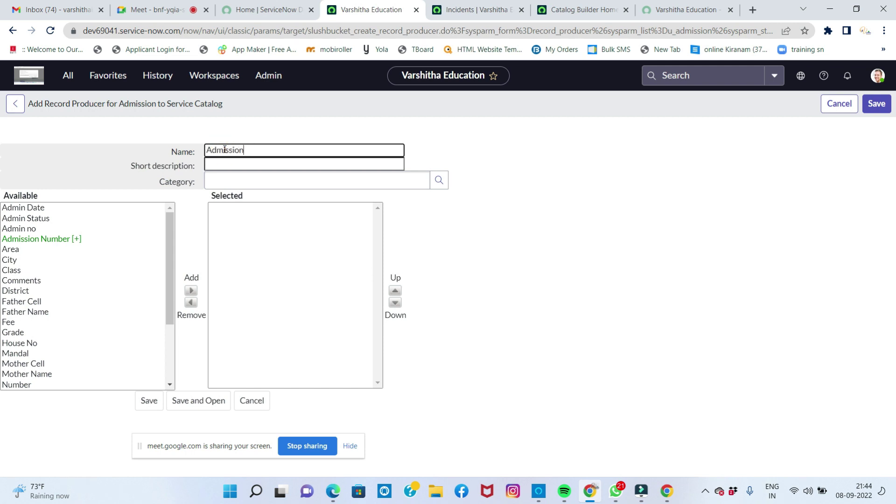
key(Tab)
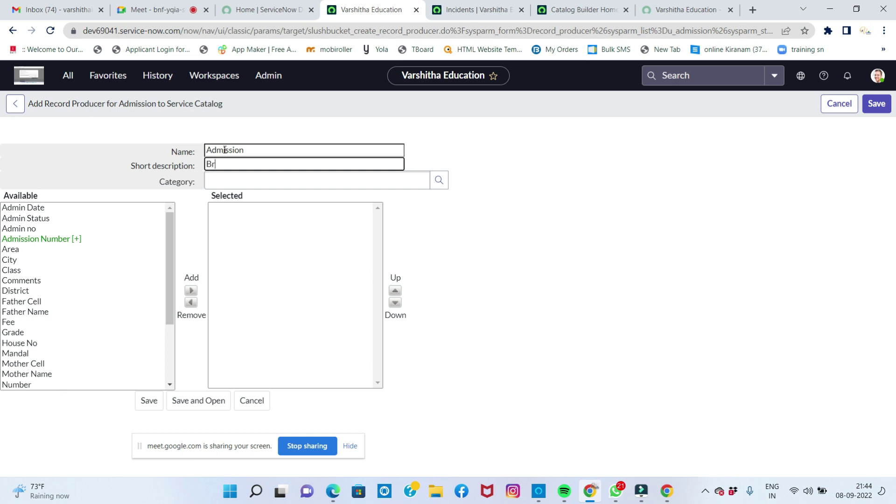
text(Branch of Varshitha Education)
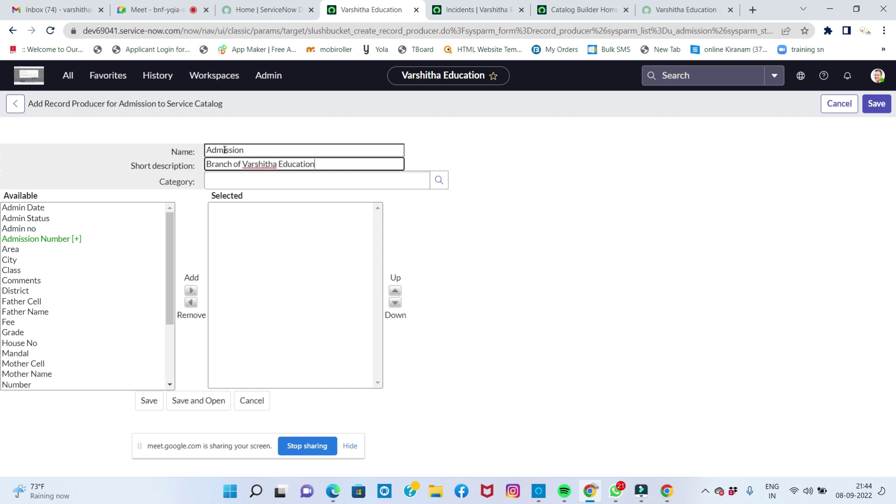
click(240, 184)
text(serv)
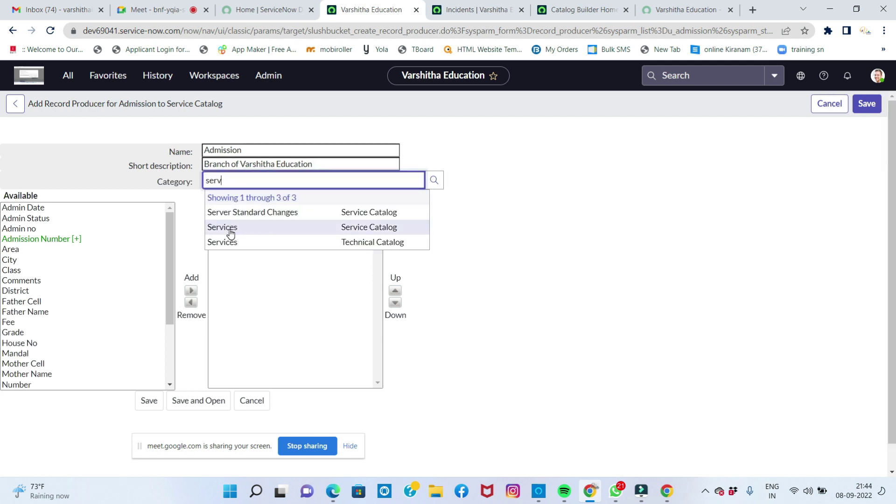
click(223, 227)
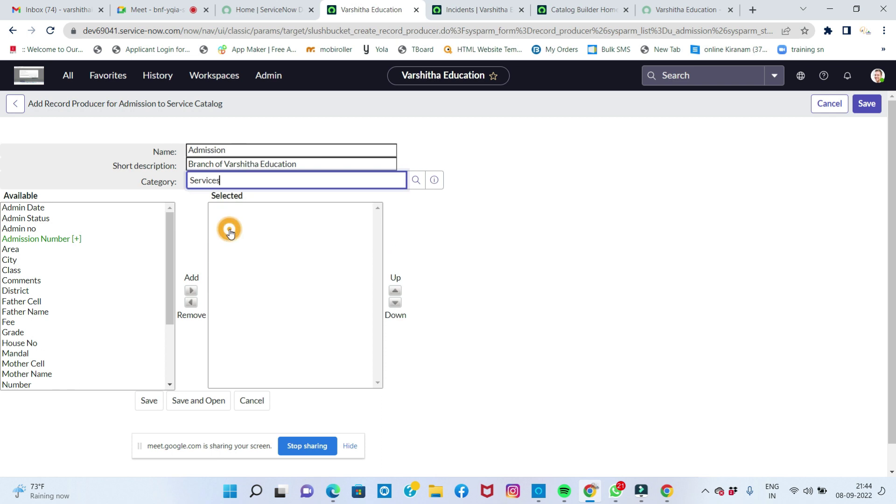
Step: Add Admission Number and Admin Date to the record producer's selected fields, and remove Admission Number again
click(40, 240)
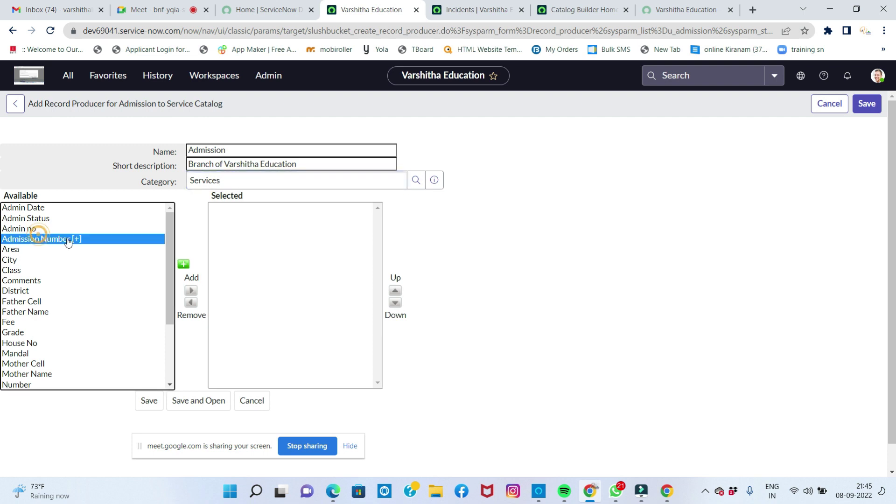
click(191, 291)
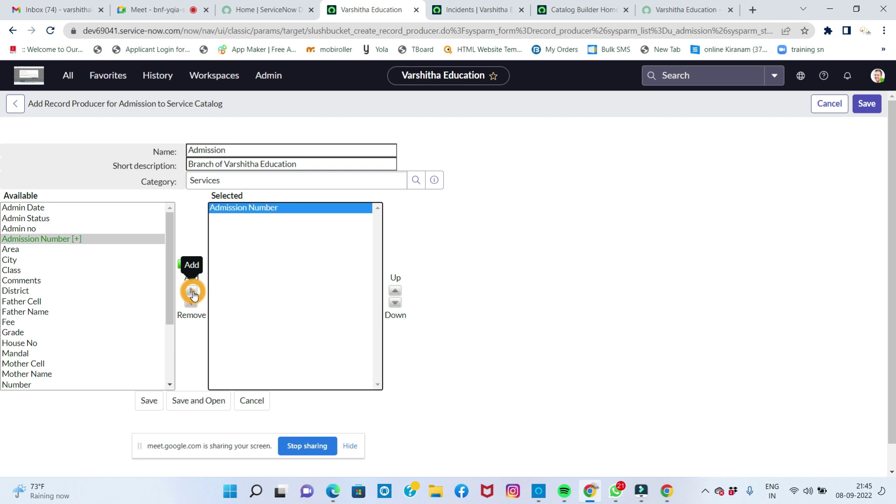
click(42, 207)
click(192, 291)
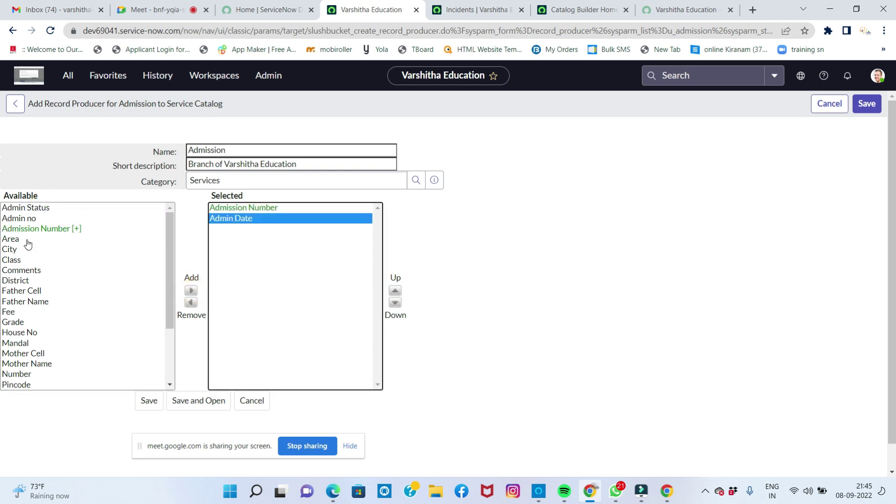
click(232, 209)
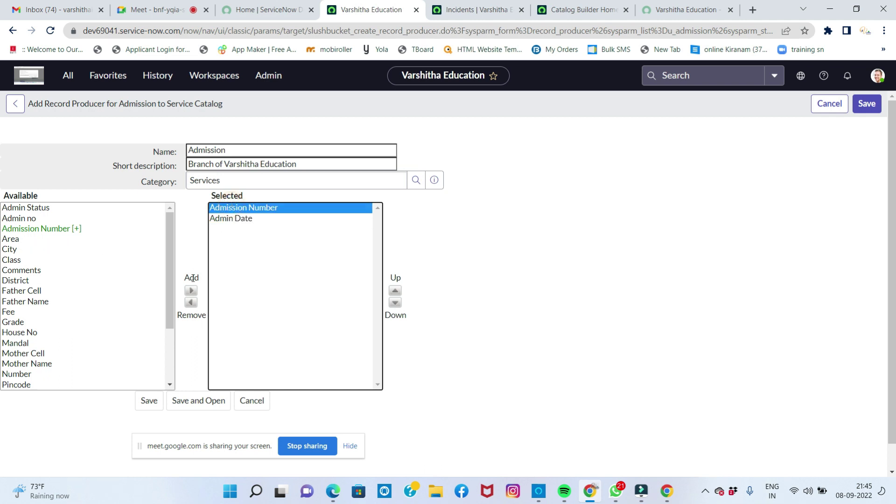
click(190, 303)
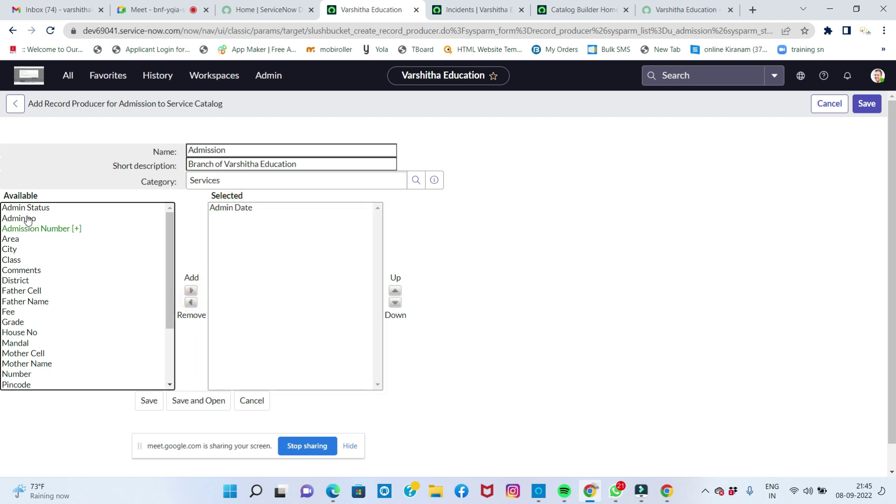
Step: Add the Admin no field to the selection and move it above Admin Date
click(28, 218)
click(191, 291)
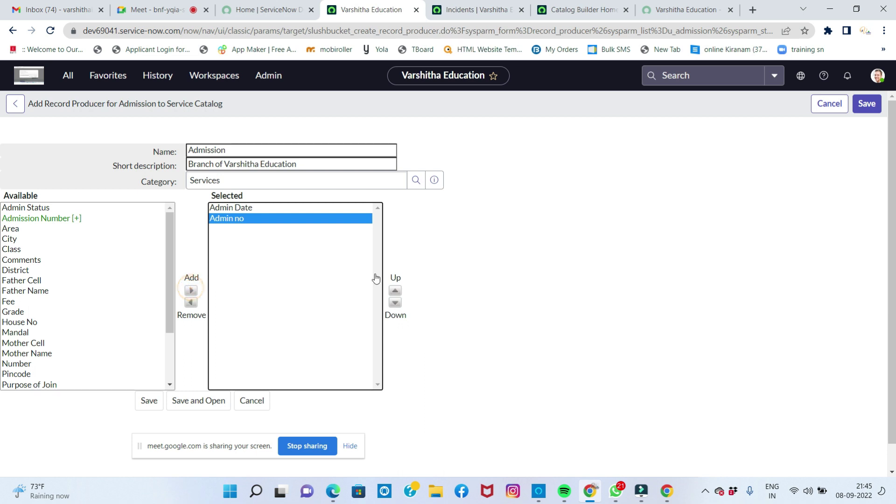
click(395, 291)
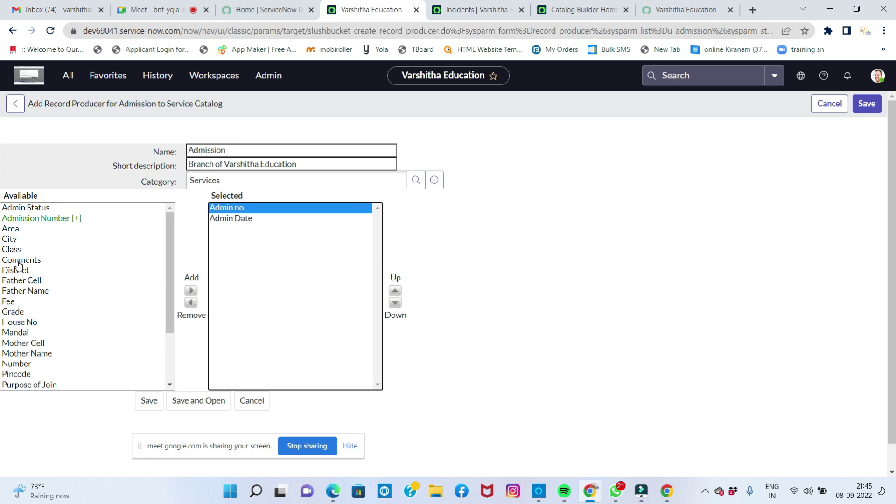
Step: Add the Student Name, Grade and Fee fields to the record producer's selection, in that order
scroll(37, 353, down, 1)
scroll(37, 352, down, 2)
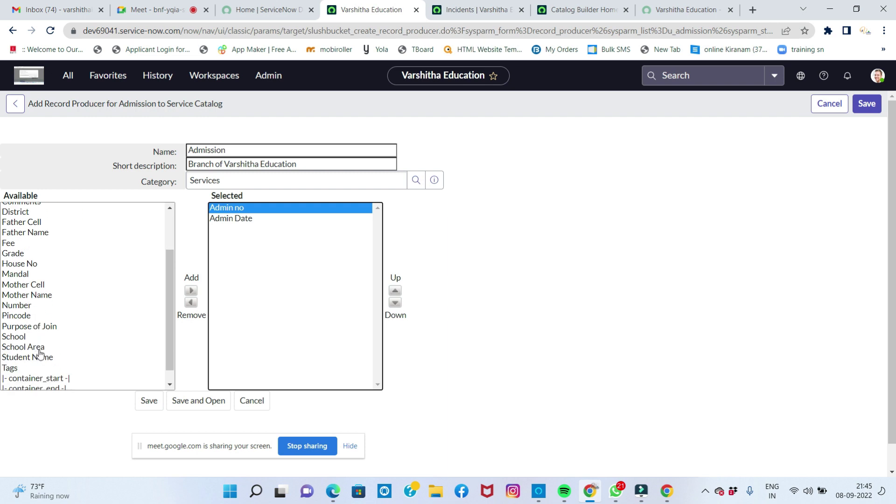
click(33, 358)
click(189, 292)
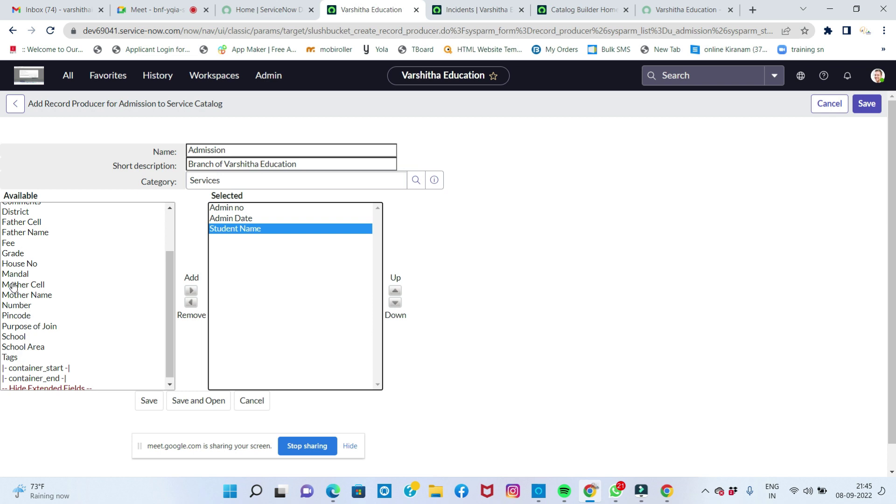
click(13, 254)
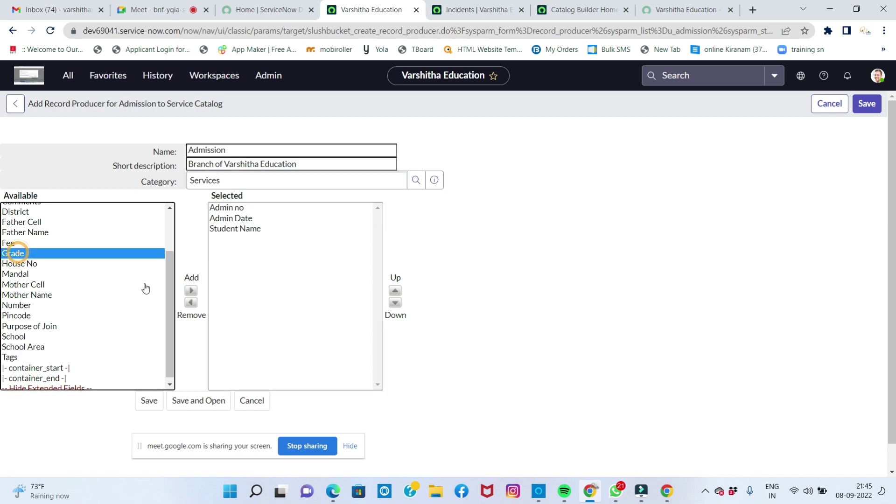
click(190, 291)
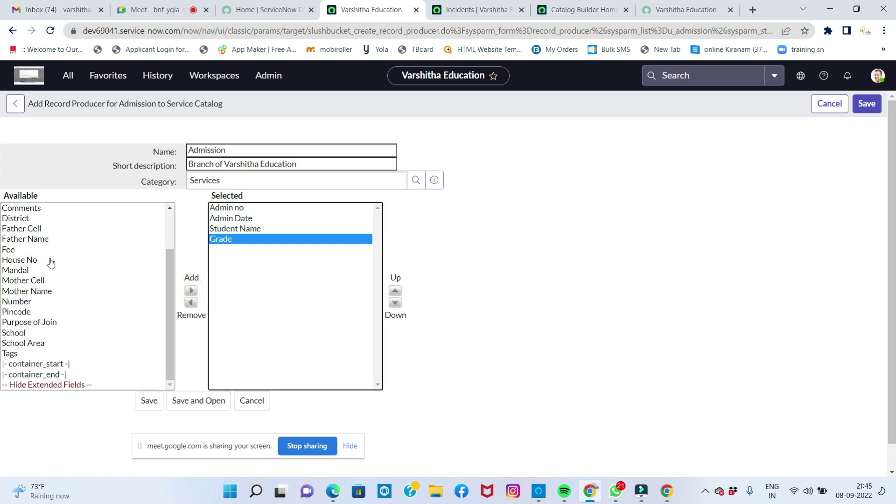
click(14, 251)
click(190, 292)
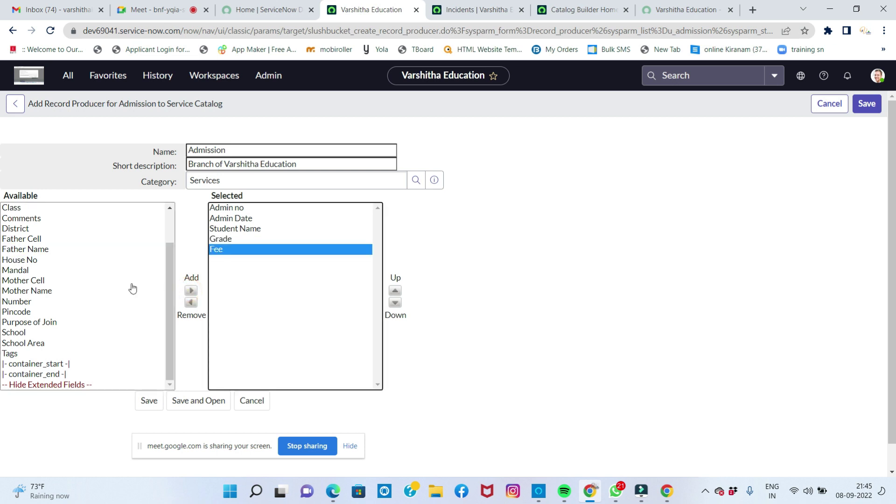
Step: Add the parent fields Father Name, Mother Name, Father Cell and Mother Cell to the selection
click(39, 254)
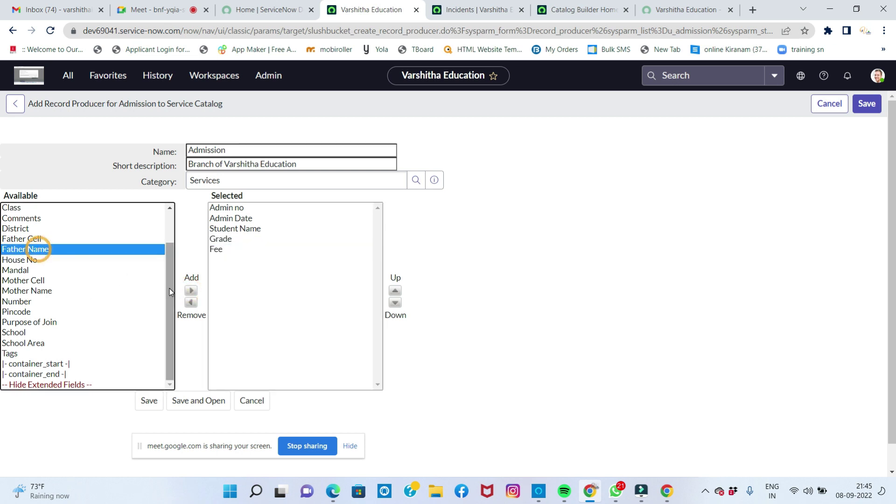
click(191, 291)
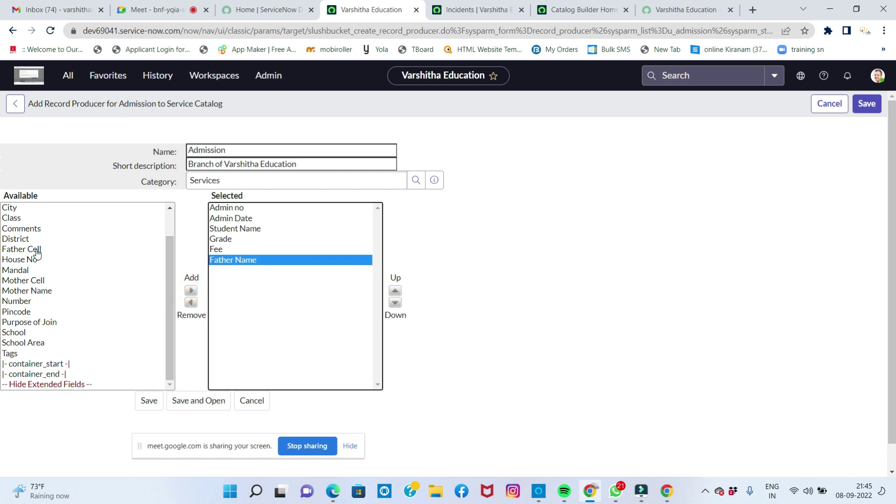
click(27, 291)
click(197, 291)
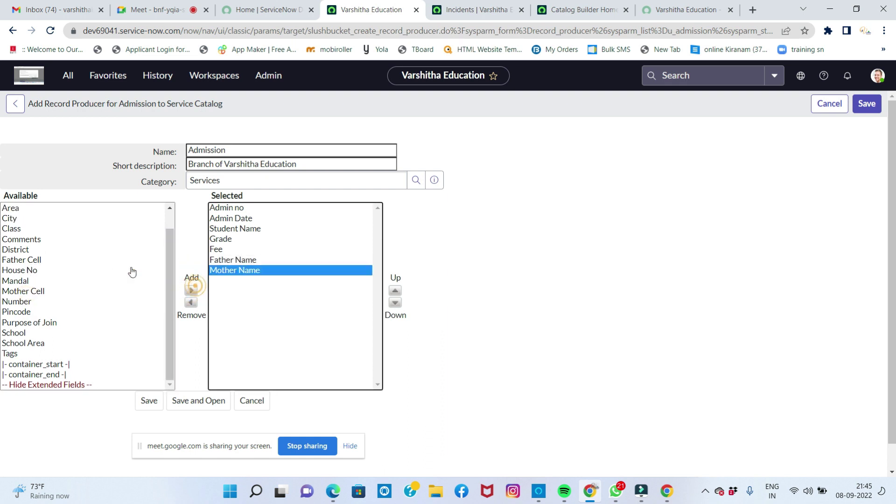
click(37, 261)
click(189, 291)
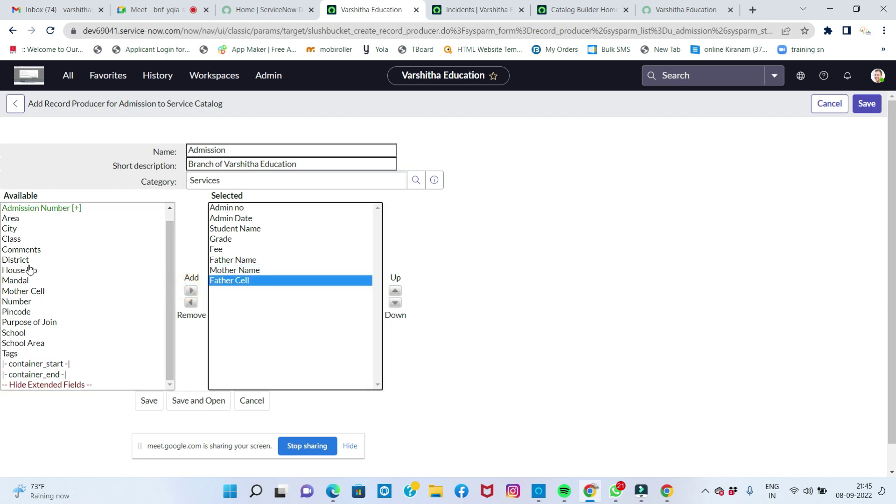
click(31, 293)
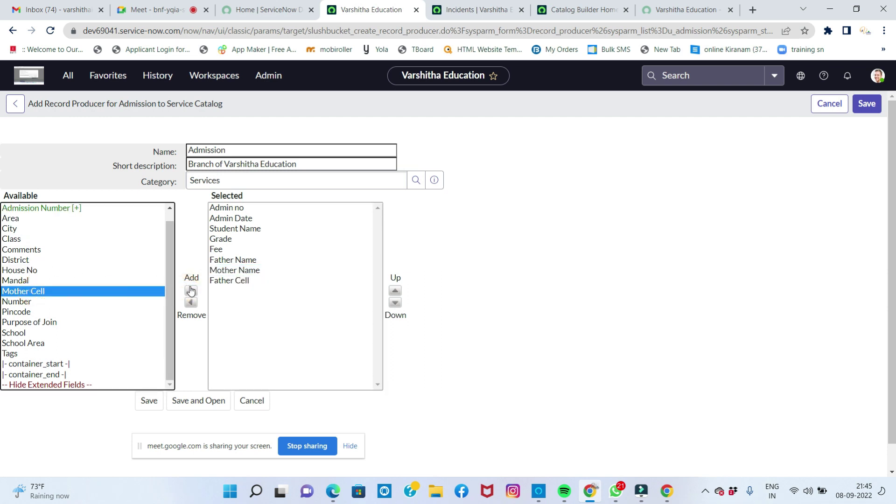
click(191, 291)
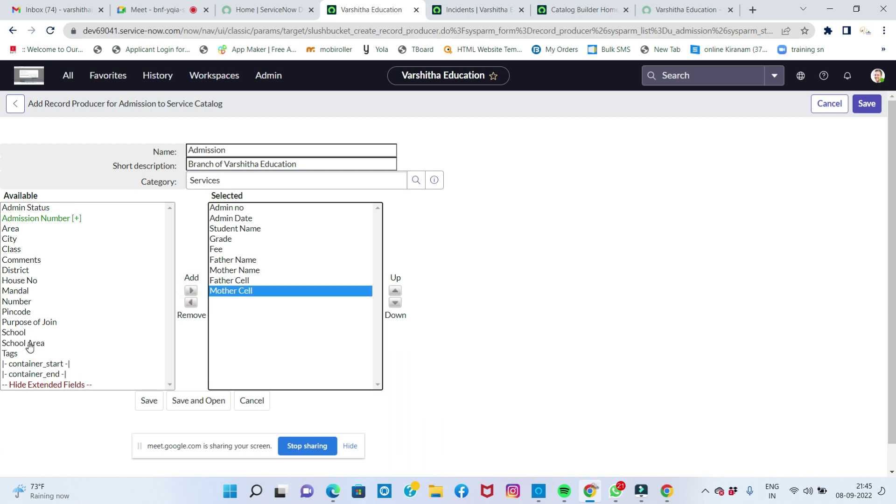
Step: Add the Purpose of Join, School and School Area fields to the selection
click(31, 322)
click(191, 290)
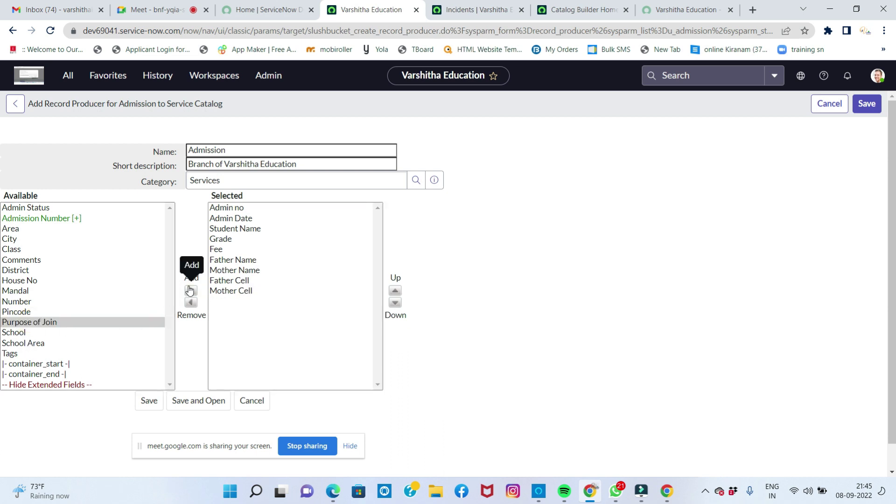
click(27, 323)
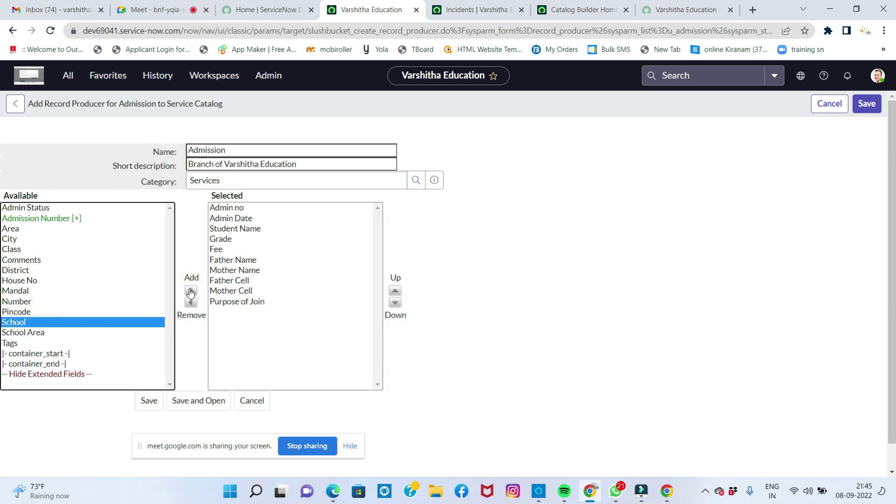
click(191, 291)
click(32, 323)
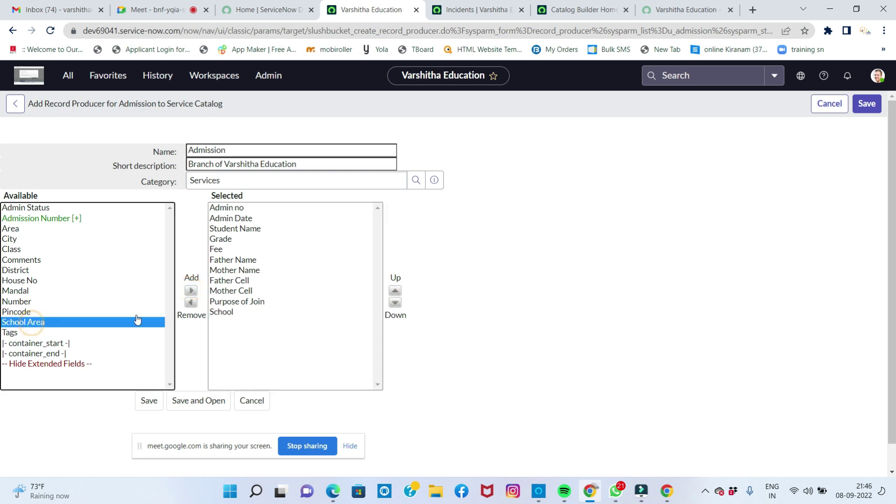
click(191, 291)
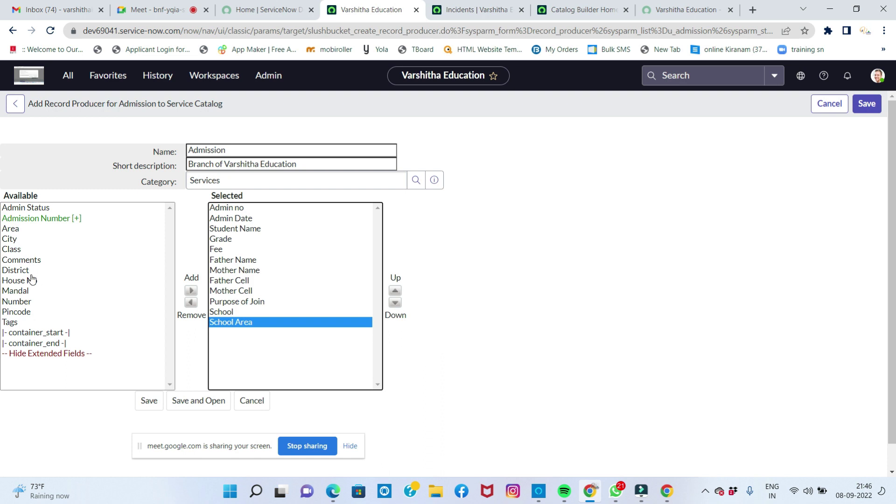
Step: Add the address fields House No, Area and City to the record producer's selection, in that order
click(19, 282)
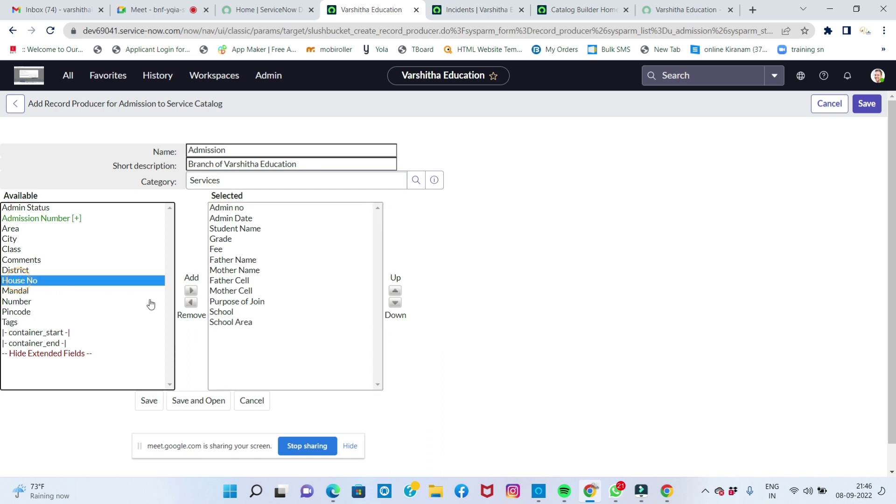
click(191, 291)
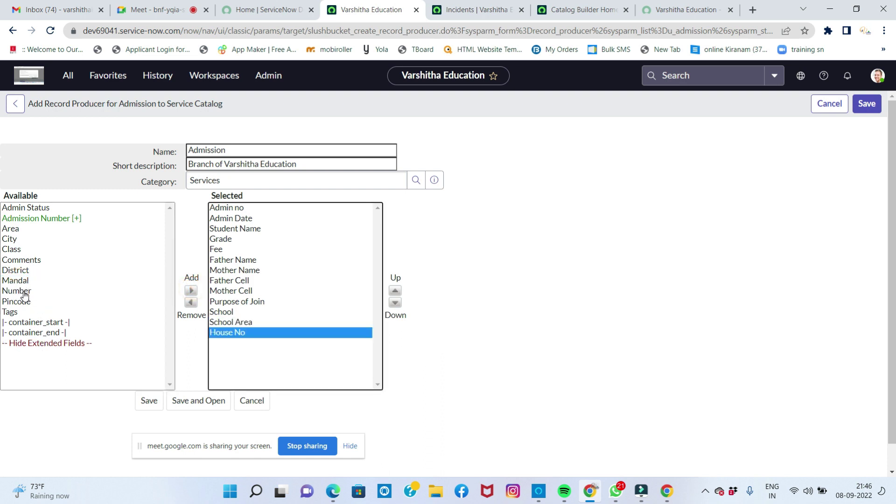
click(13, 232)
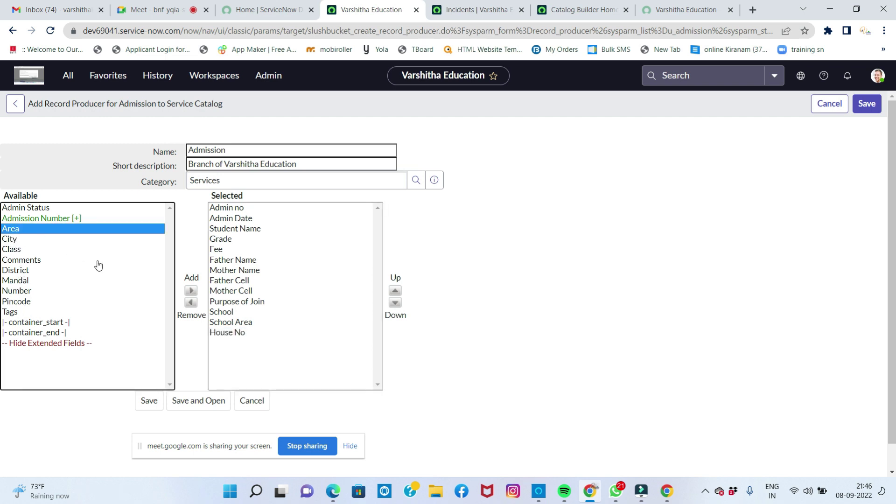
click(190, 291)
click(11, 230)
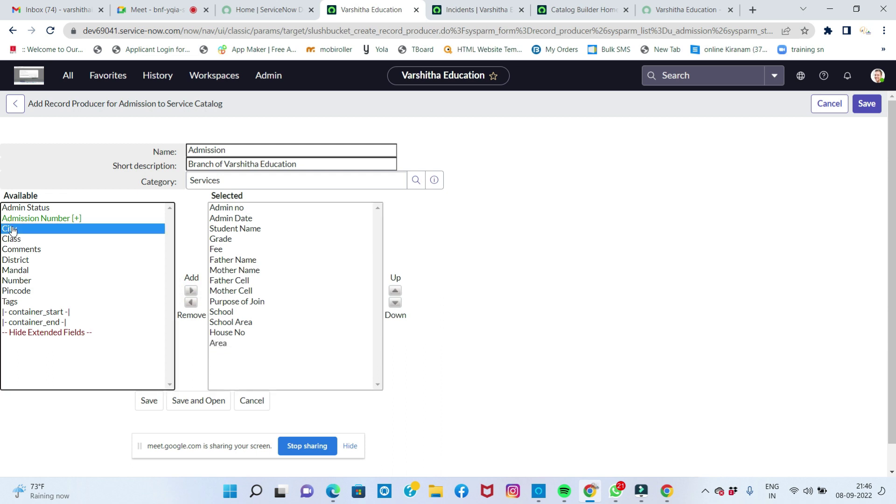
click(191, 291)
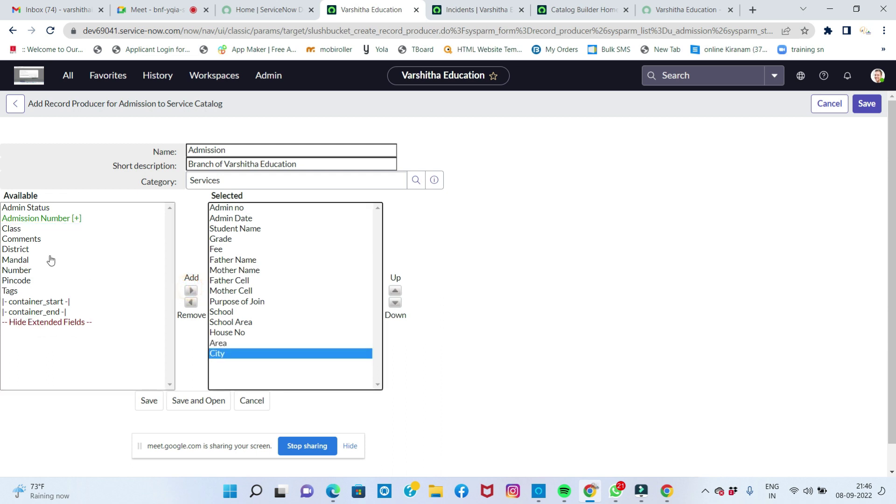
Step: Add the Mandal, District and Pincode fields to the end of the selection
click(21, 260)
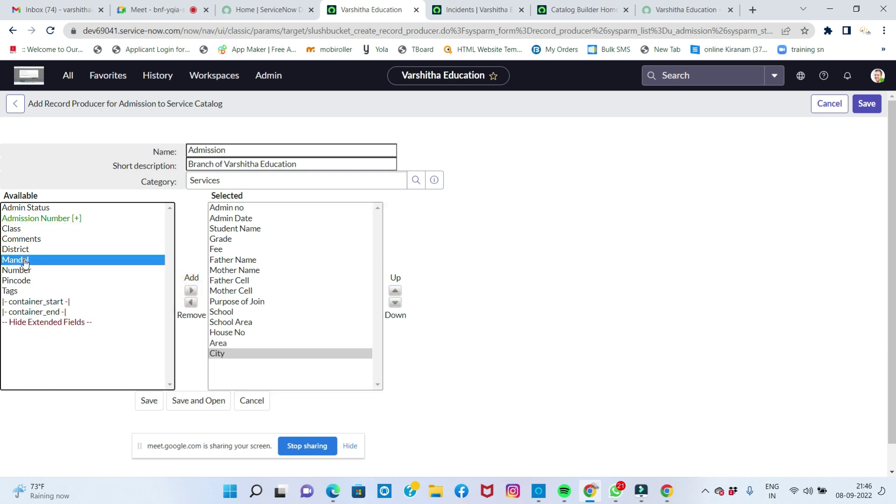
click(191, 292)
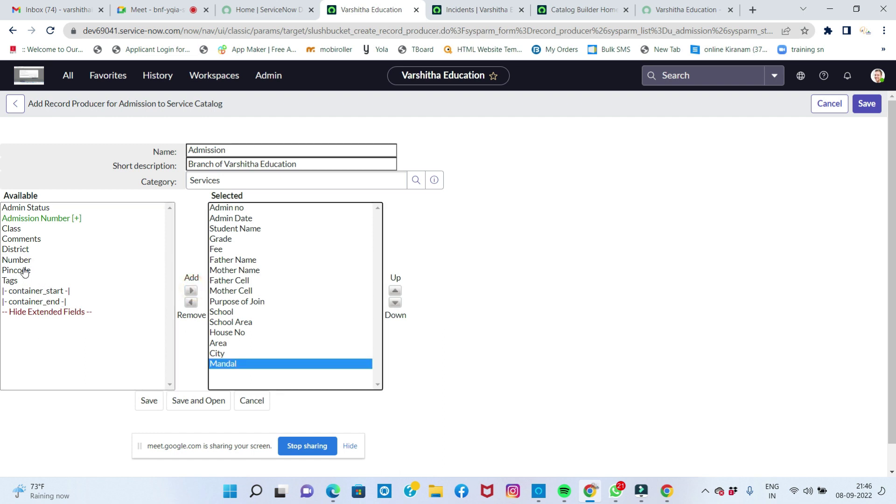
click(22, 251)
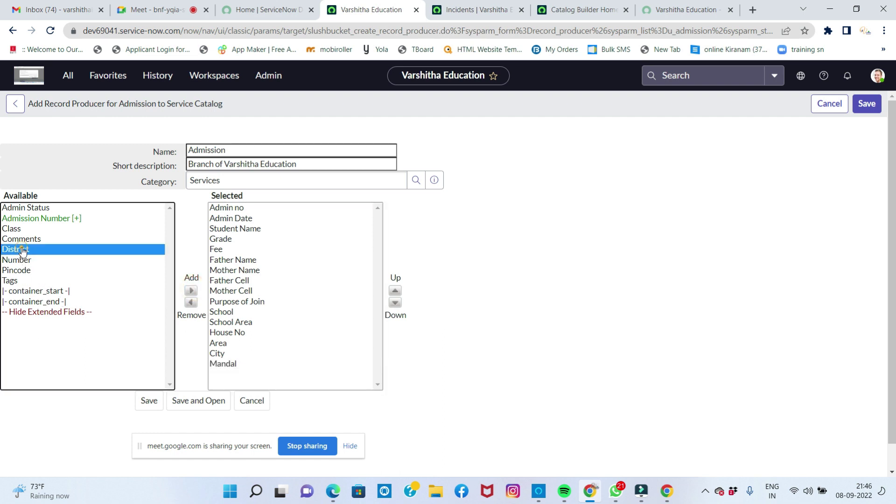
click(191, 293)
click(24, 260)
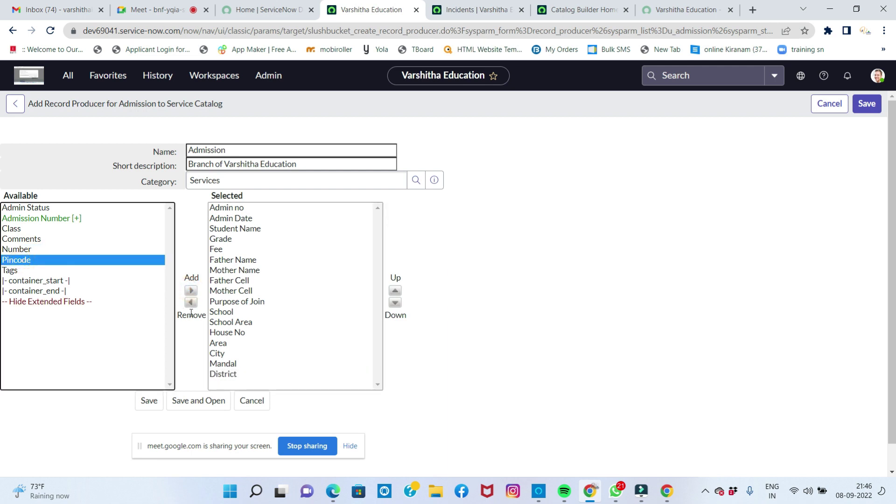
click(191, 293)
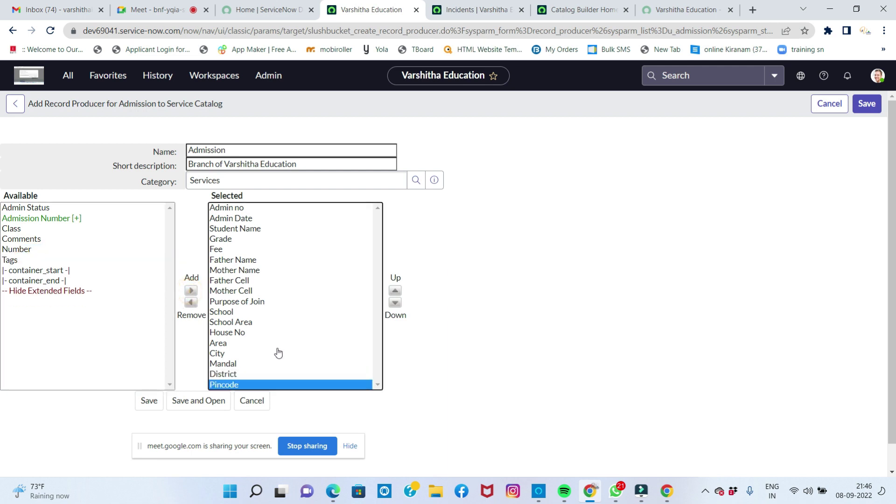
Step: Save the Admission record producer with its record opened, and review its list of variables
scroll(275, 354, down, 1)
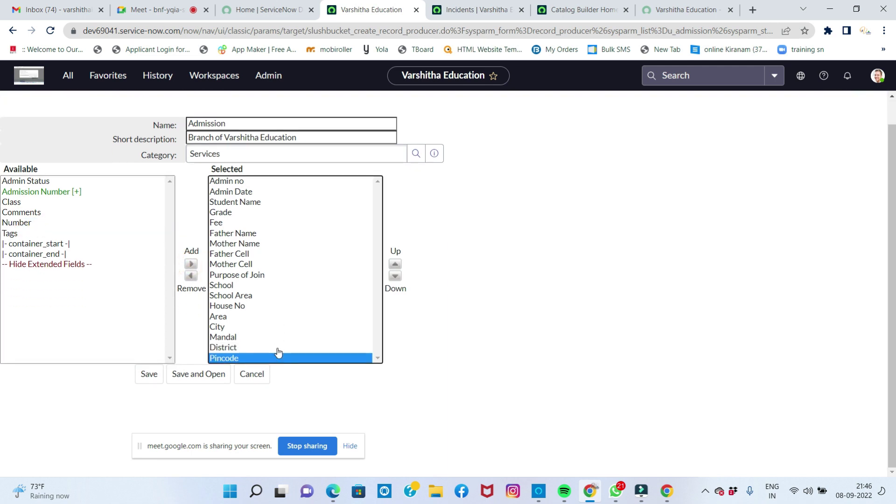
click(198, 380)
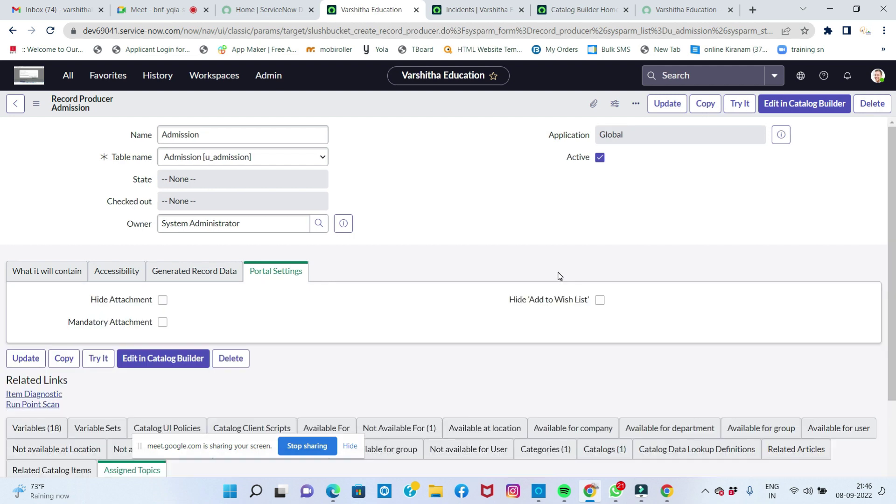
scroll(289, 300, down, 2)
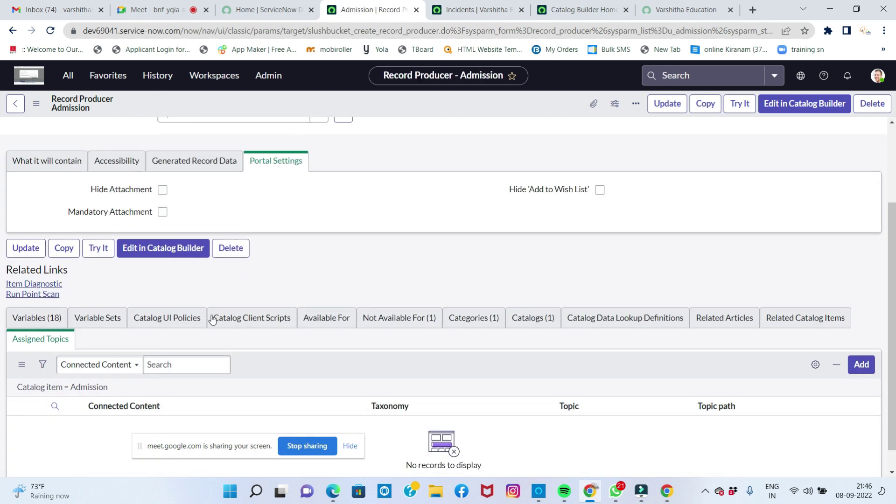
click(56, 321)
scroll(194, 346, down, 6)
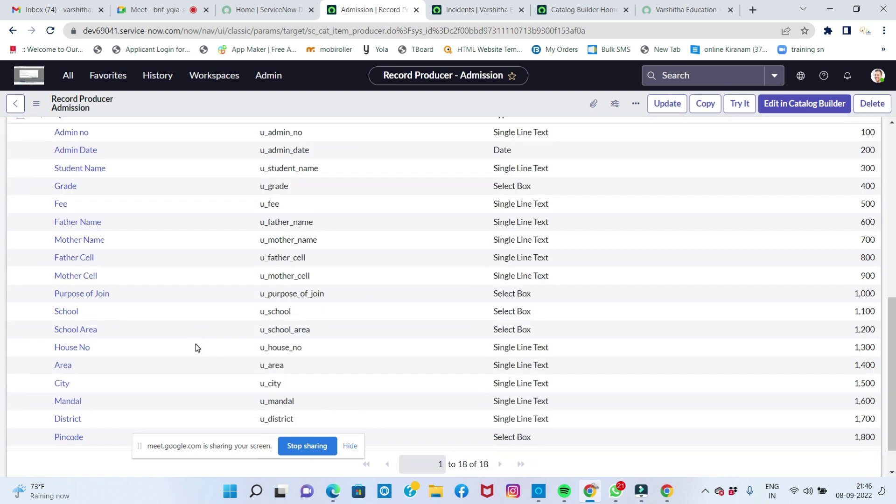
scroll(242, 301, up, 4)
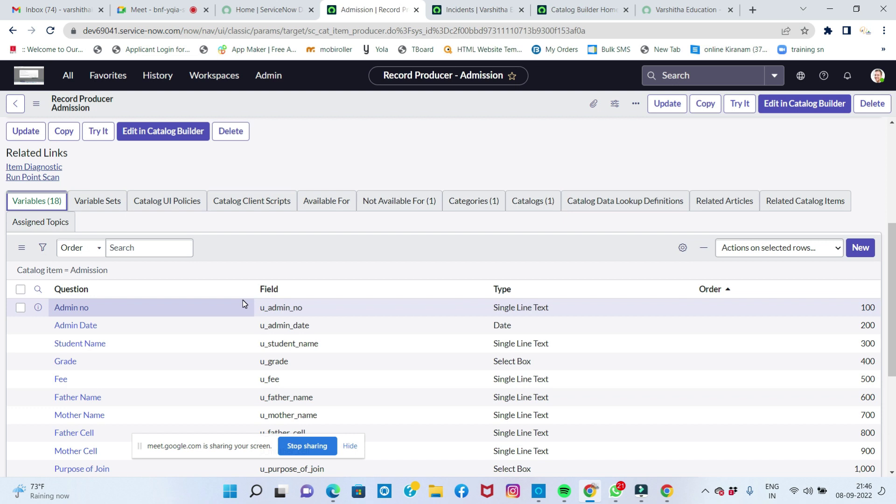
scroll(251, 265, up, 5)
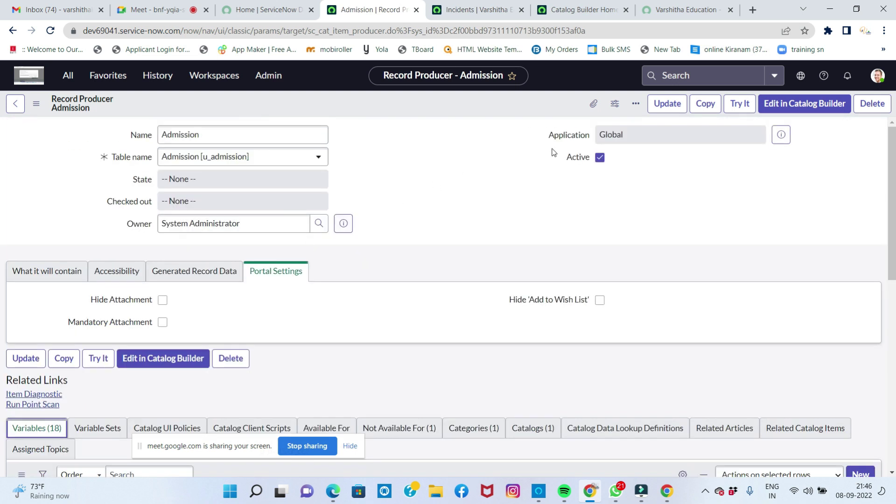
Step: Open the Admission record producer with Try It and look through the fields of the request form
click(739, 104)
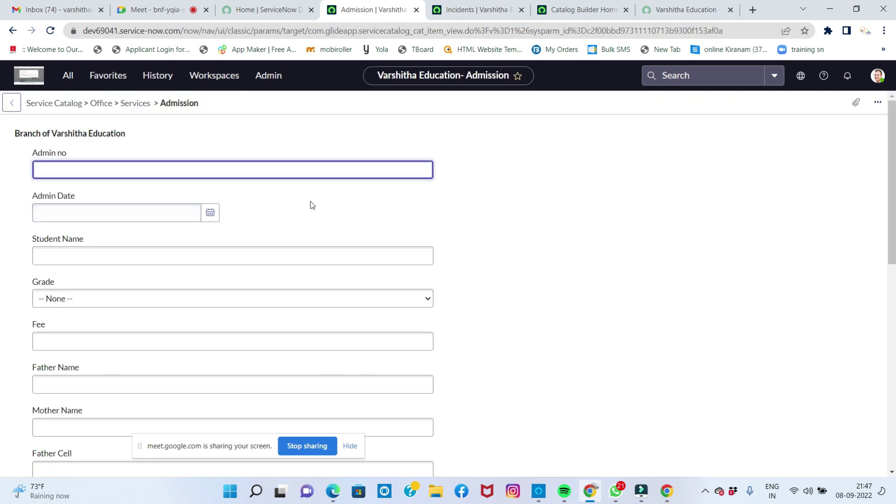
scroll(209, 215, down, 10)
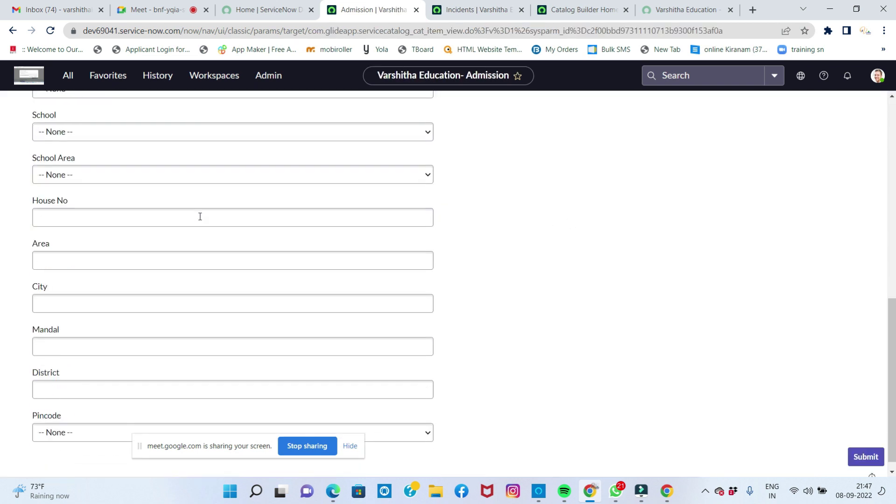
scroll(210, 227, up, 4)
scroll(210, 227, down, 4)
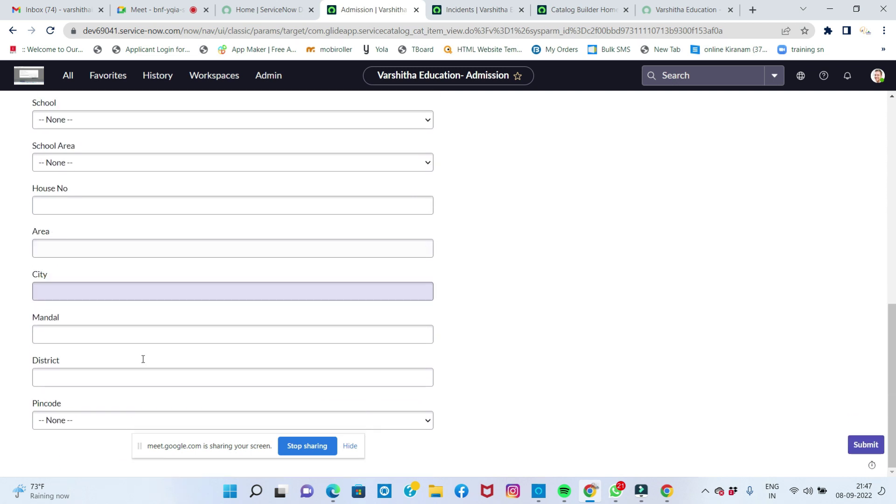
Step: Check the Pincode choices on the form by selecting 505001 and then 505002
click(114, 429)
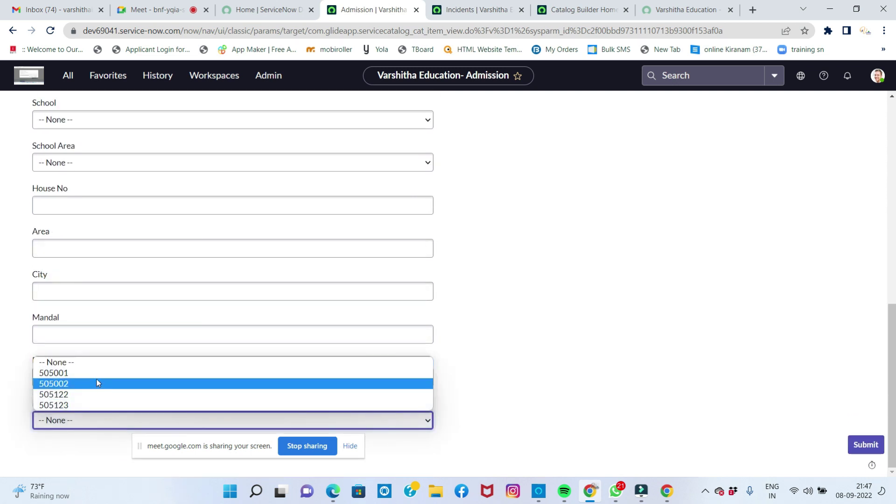
click(99, 373)
click(90, 423)
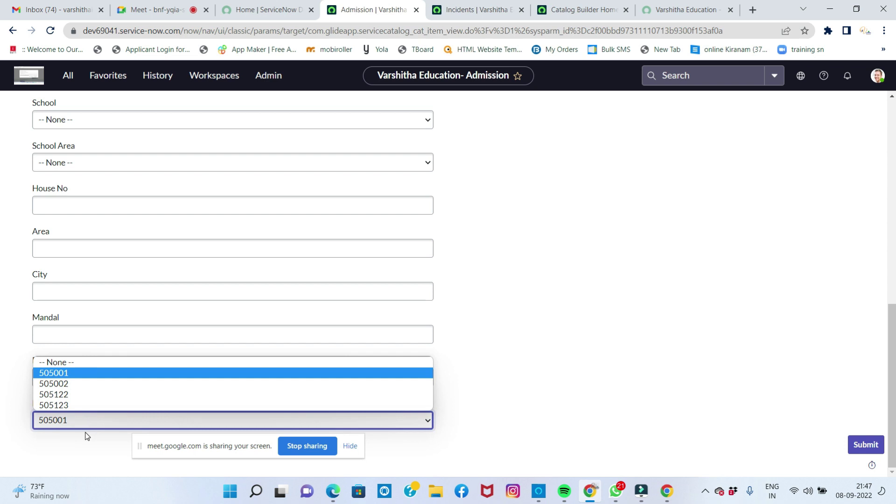
click(78, 388)
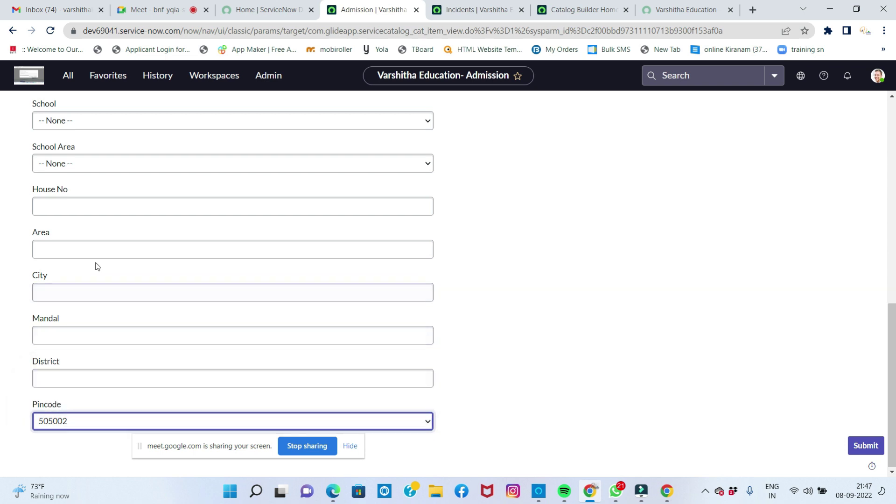
Step: Check the School choices on the form by selecting Danbosco and then Jalander school
scroll(95, 266, up, 5)
scroll(96, 264, down, 1)
click(86, 295)
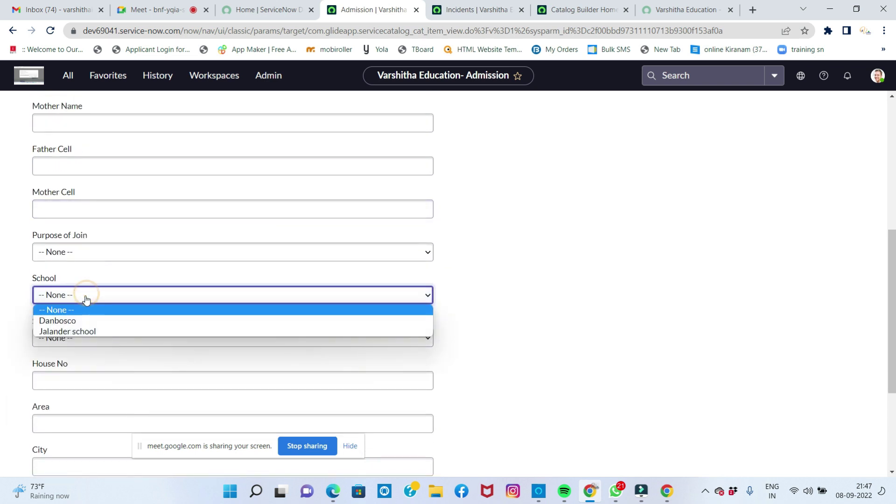
click(78, 320)
click(80, 295)
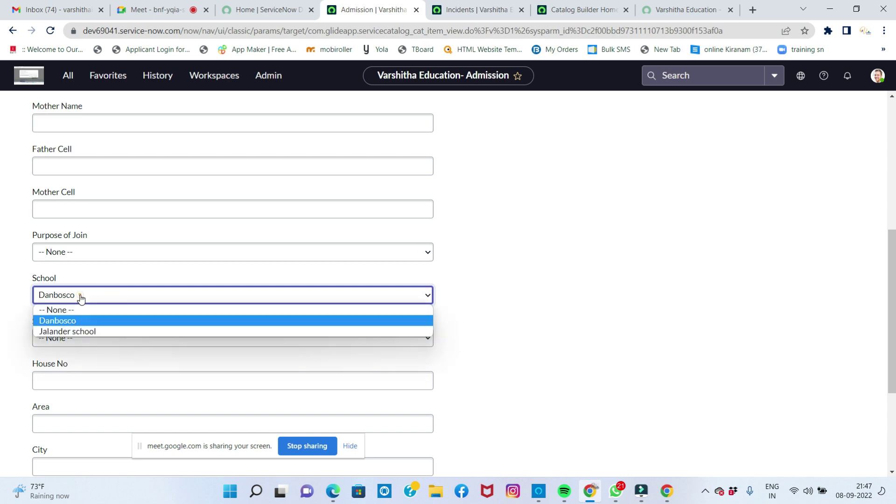
click(71, 332)
Step: Check the Purpose of Join choices by selecting Tuition and reopening the choices
click(77, 254)
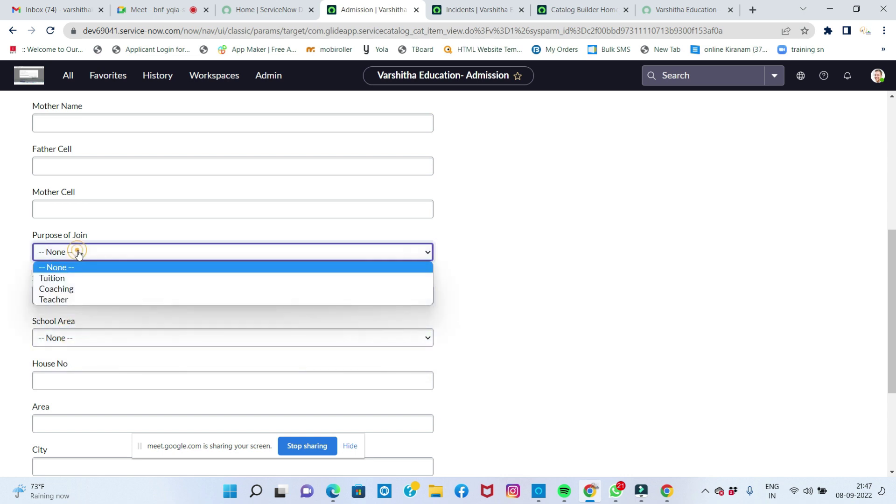
click(80, 280)
click(80, 252)
Step: Check the Grade choices near the start of the form by selecting Nursary and reviewing the other grades
scroll(100, 191, up, 6)
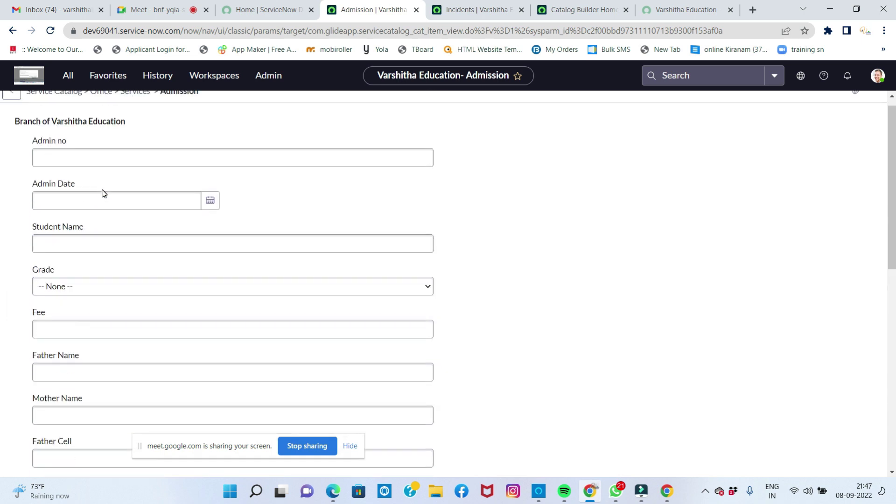
click(90, 286)
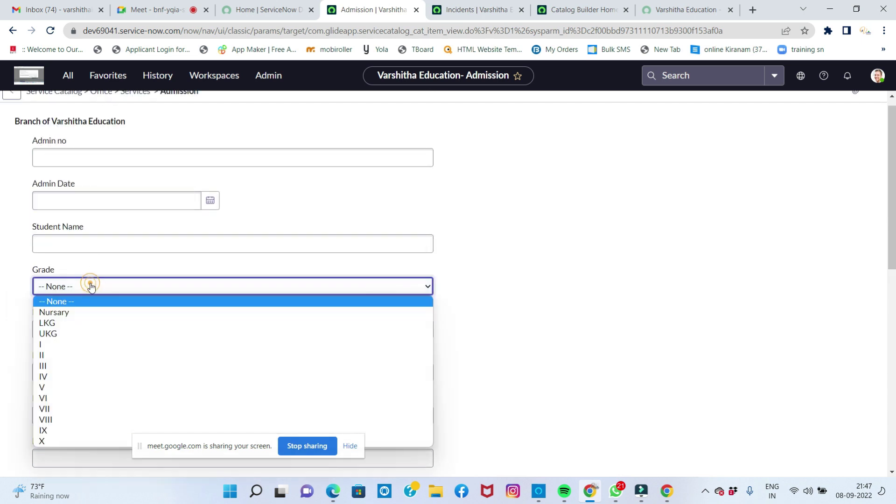
click(84, 310)
click(80, 288)
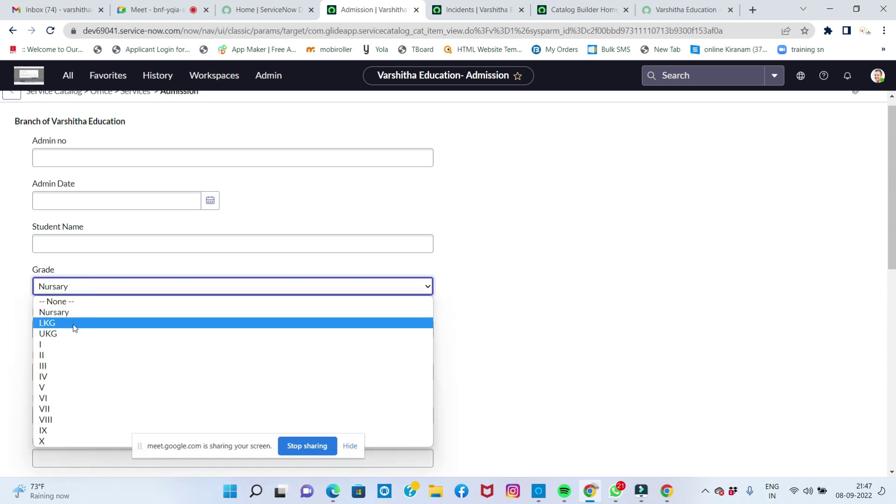
click(476, 287)
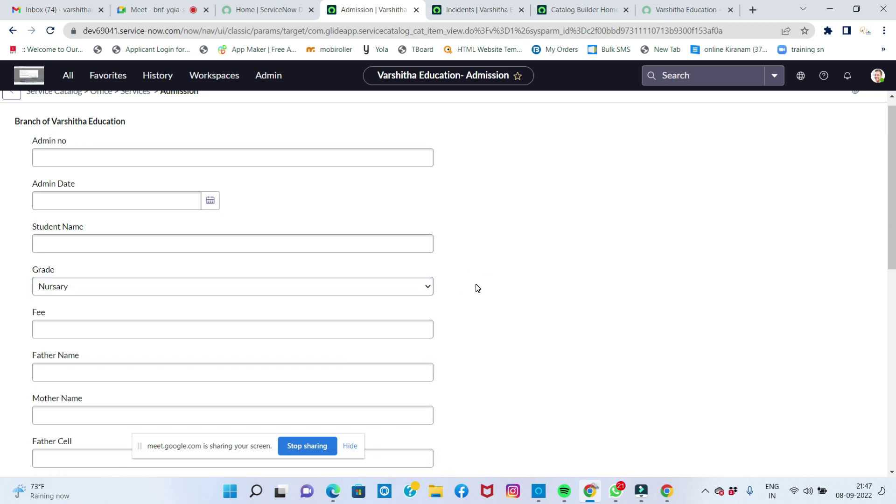
Step: Go from the form to the Admission item's configuration and open it for editing in Catalog Builder
scroll(322, 182, up, 1)
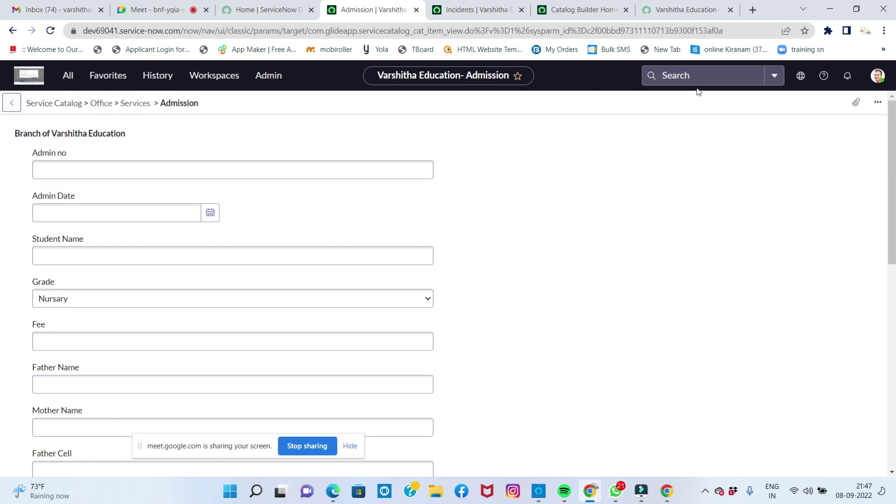
click(879, 104)
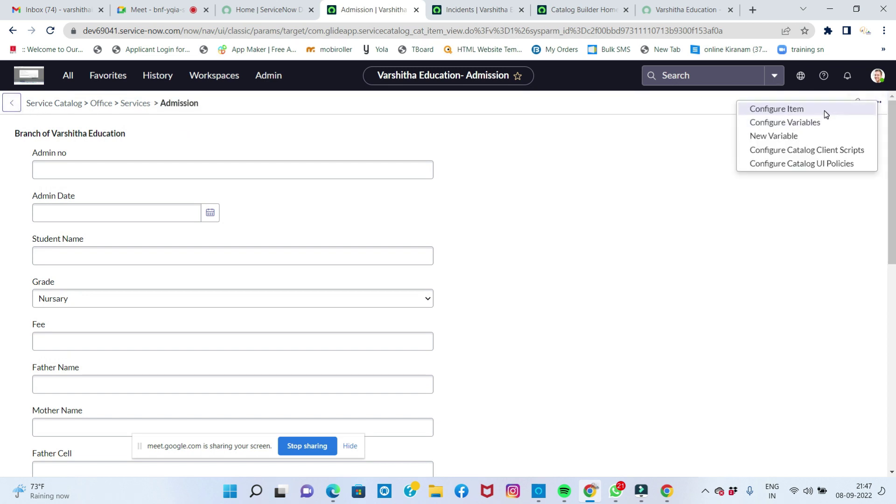
click(825, 110)
click(547, 99)
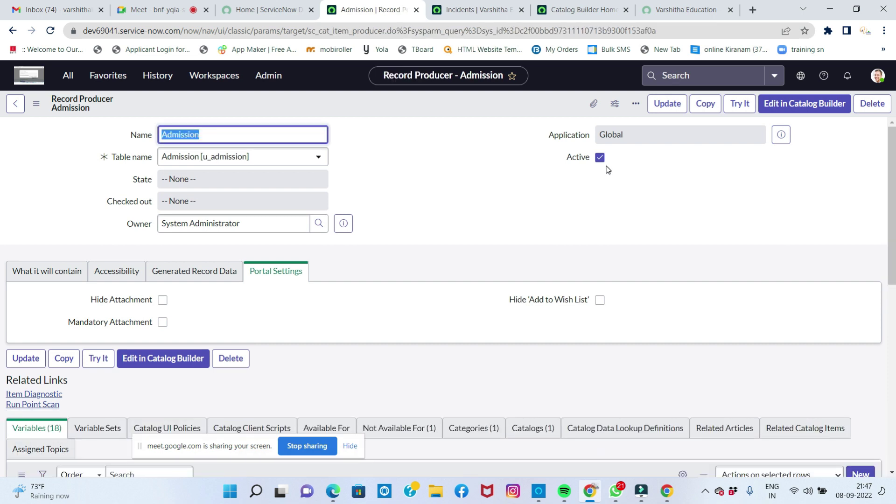
click(810, 107)
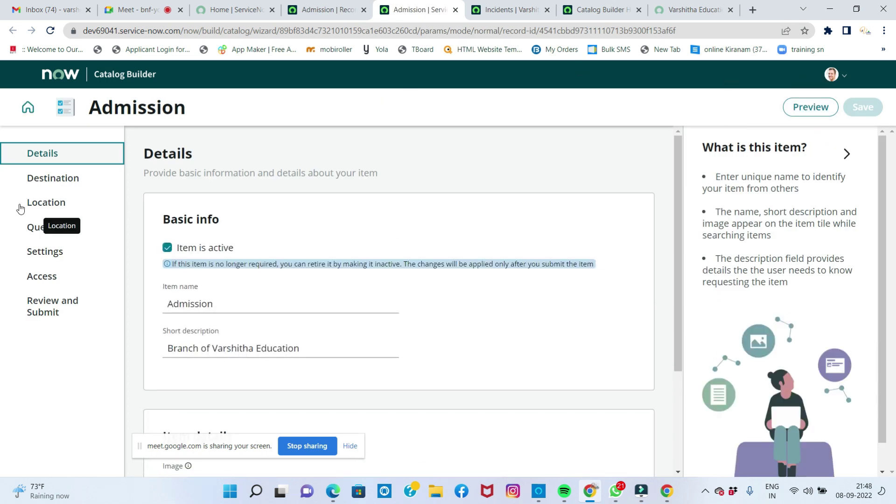
Step: Review the Admission item's destination table and catalog location, and open its list of questions
click(53, 176)
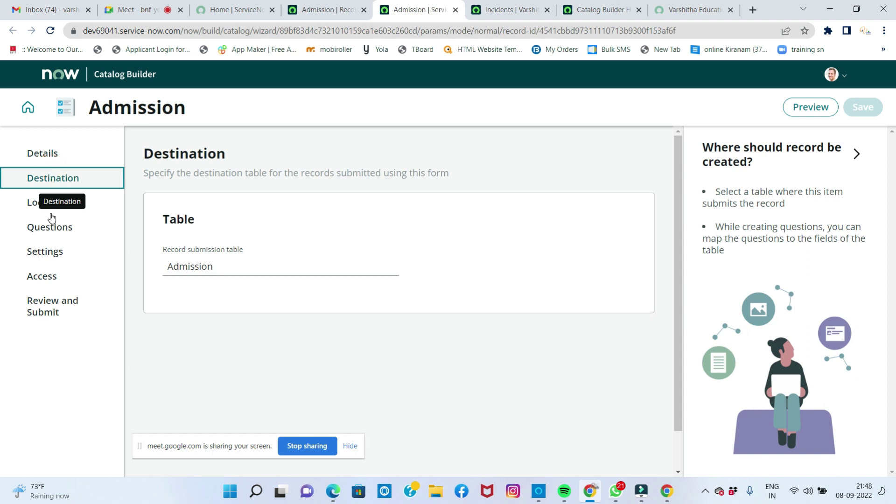
click(40, 201)
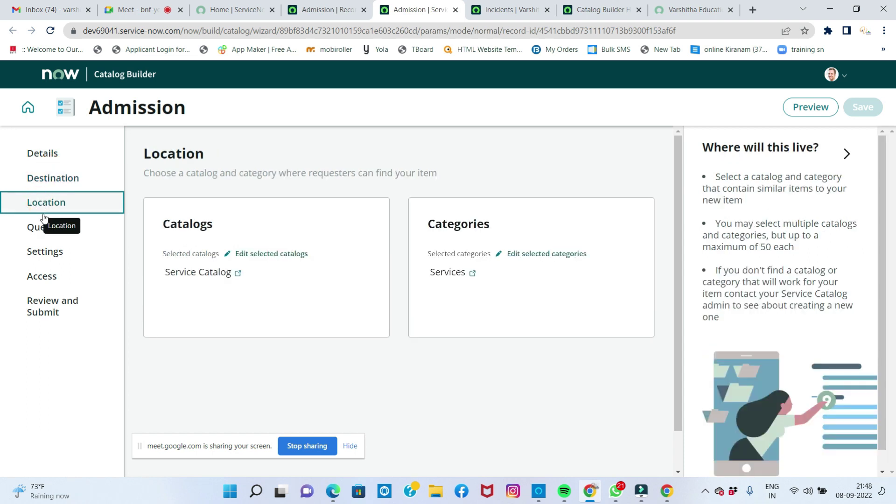
click(36, 228)
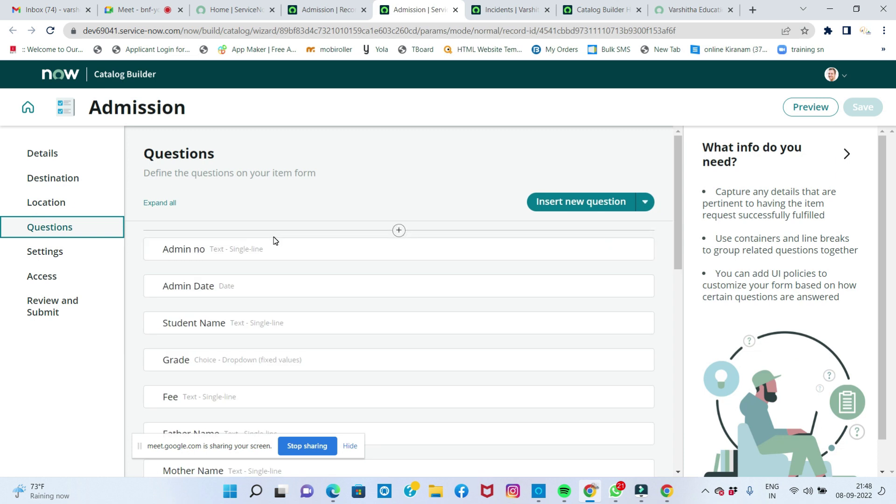
Step: Insert a two-column container titled Student Details before the Admin no question, with its title display turned off
click(400, 230)
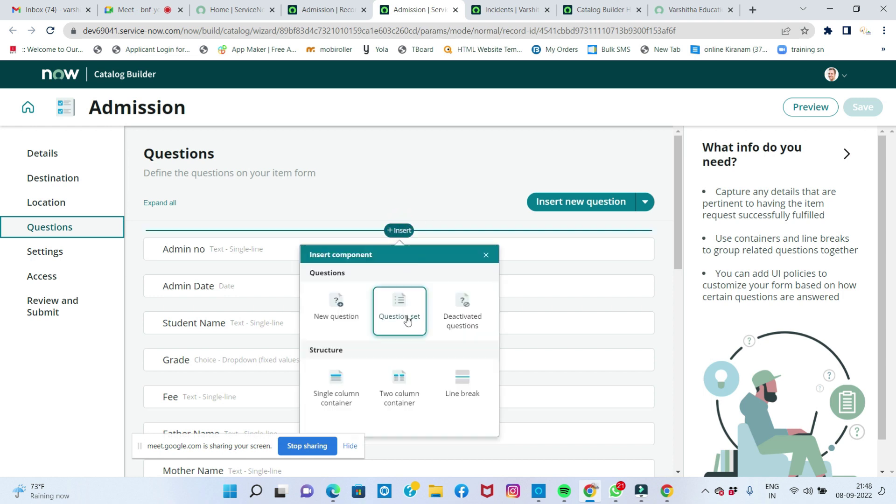
click(401, 379)
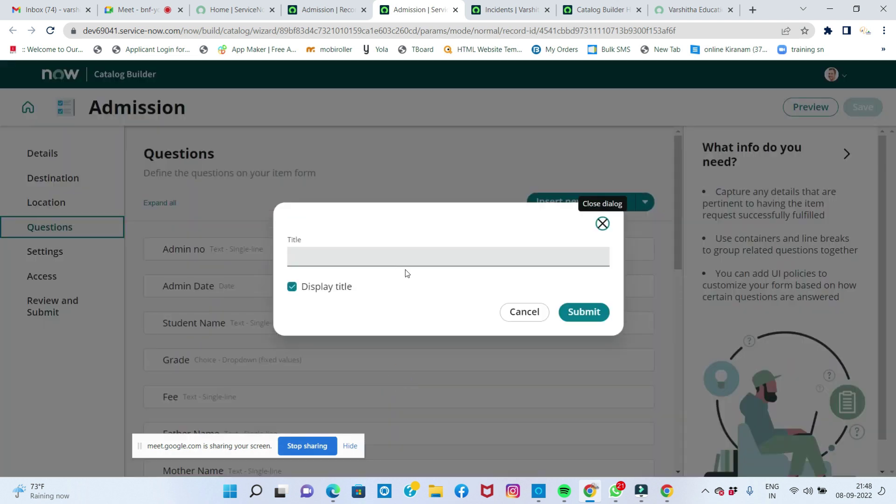
click(295, 286)
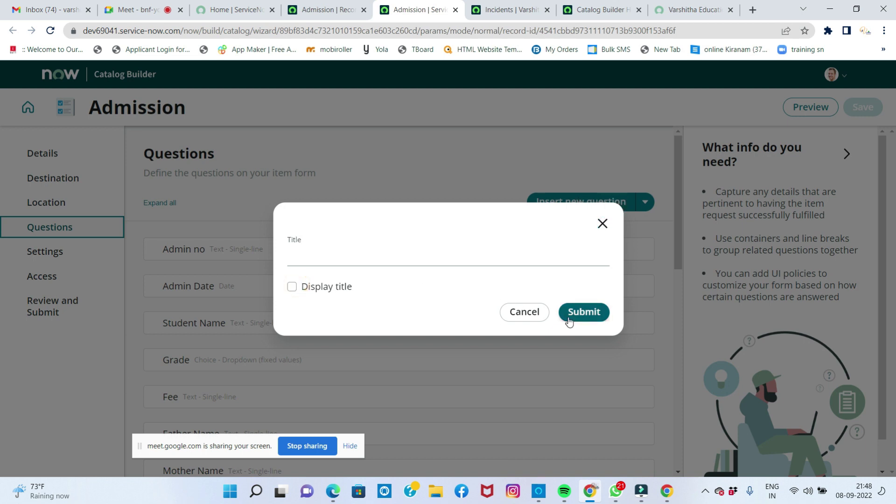
click(584, 311)
click(438, 248)
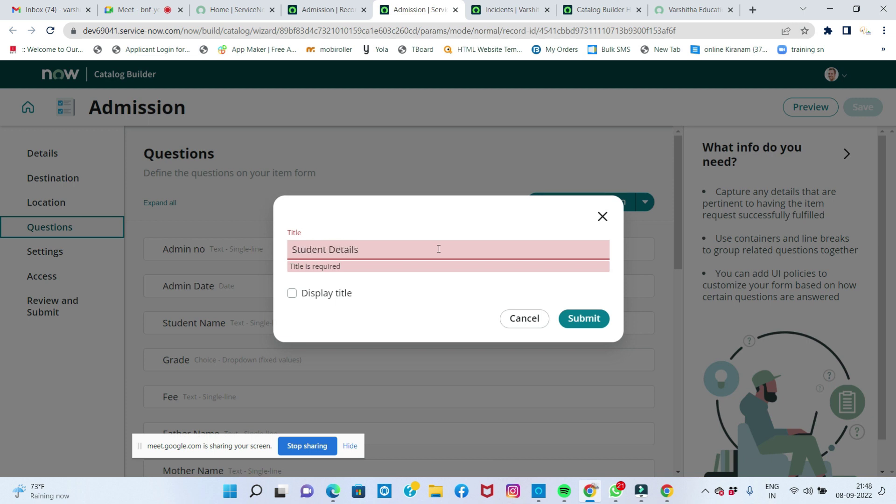
click(584, 319)
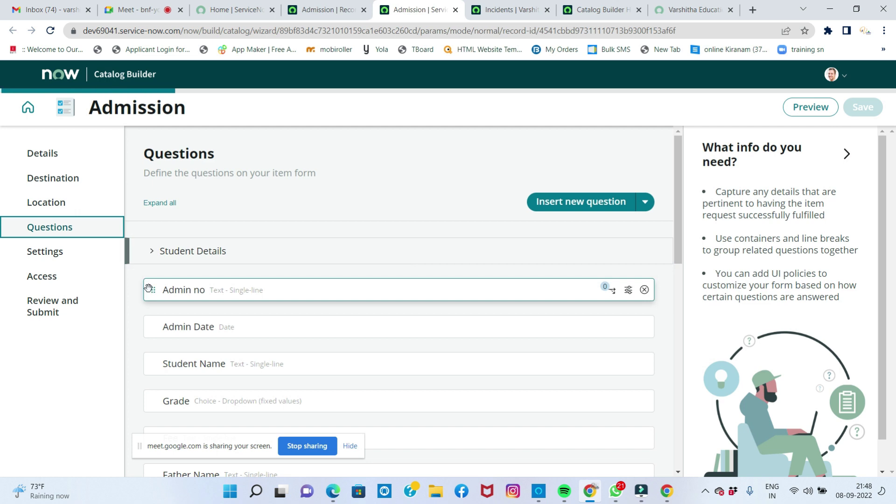
Step: Move Admin no above the Student Details container and place Admin Date and Student Name in the container's left and right columns
drag(148, 288, 150, 231)
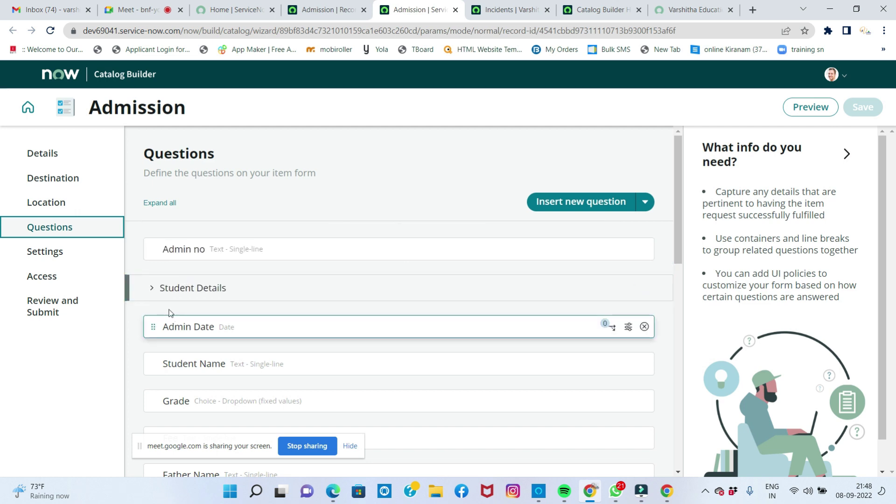
click(151, 288)
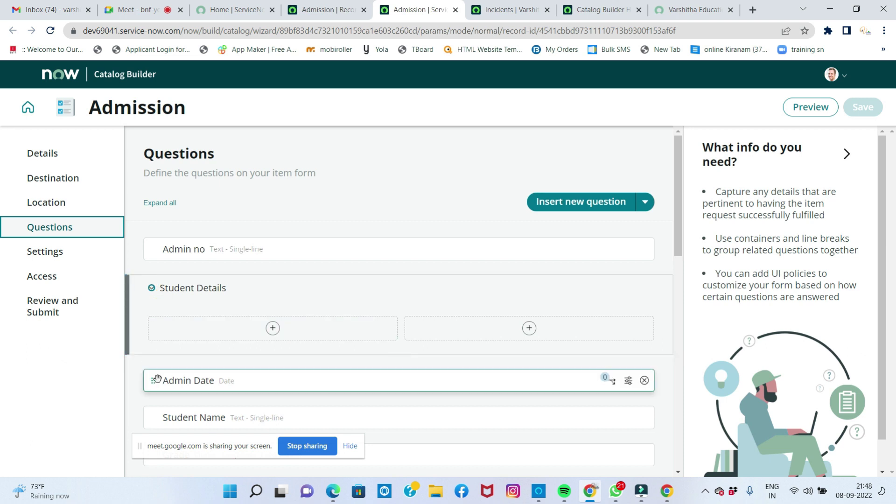
drag(157, 379, 186, 341)
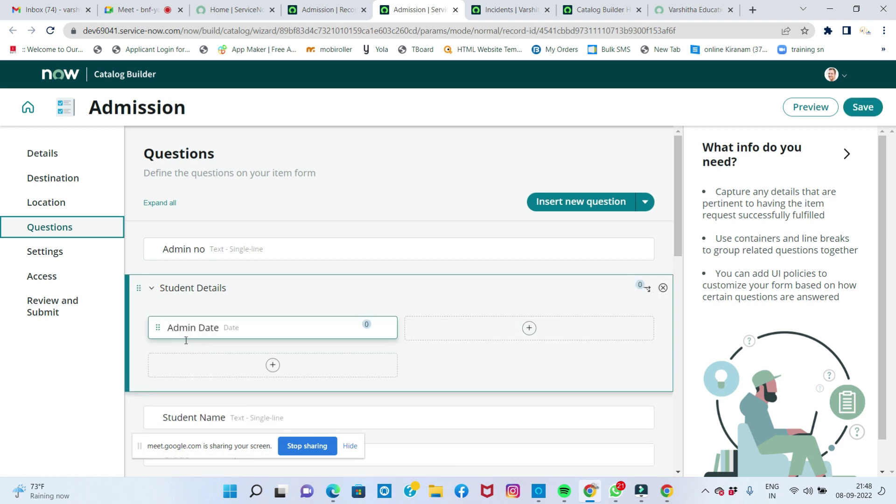
scroll(216, 342, down, 5)
scroll(208, 294, up, 3)
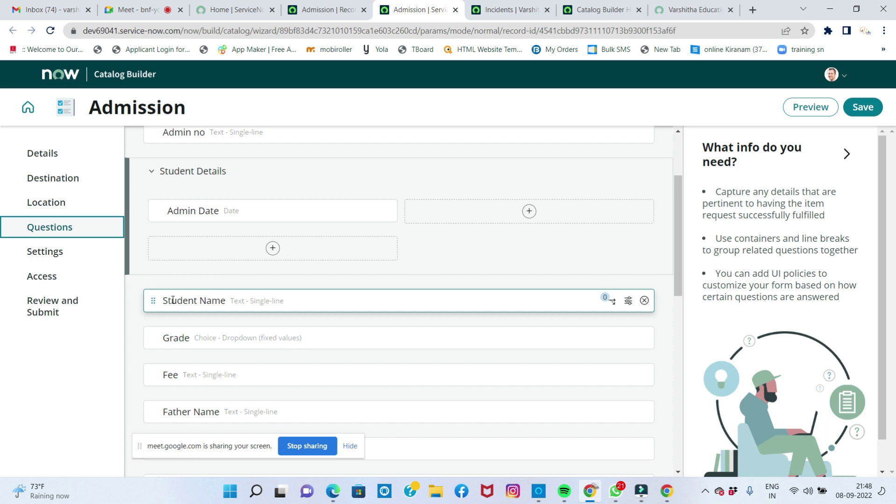
drag(154, 300, 415, 211)
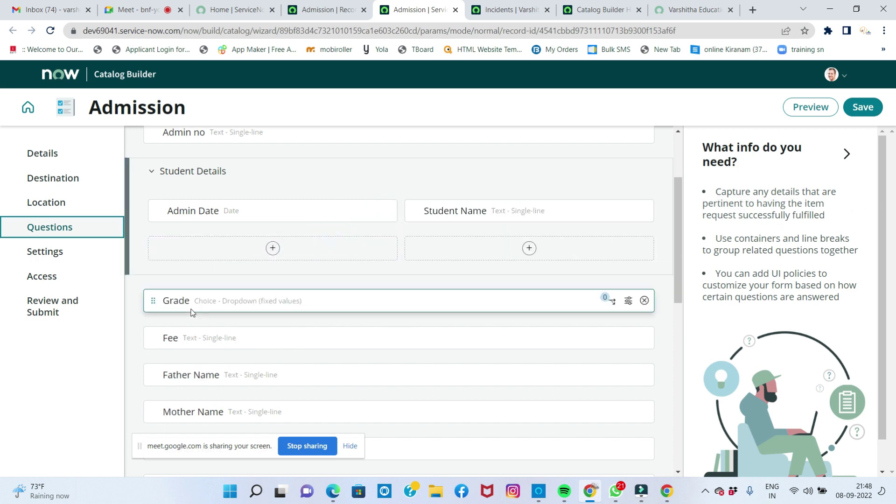
Step: Move Grade and Father Name into the left column of Student Details, and Fee and Mother Name into the right column
drag(152, 299, 218, 274)
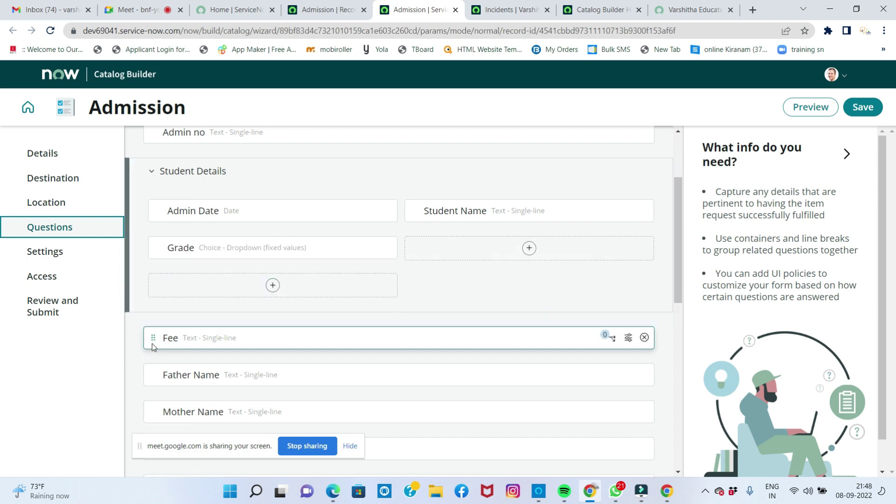
drag(152, 337, 412, 249)
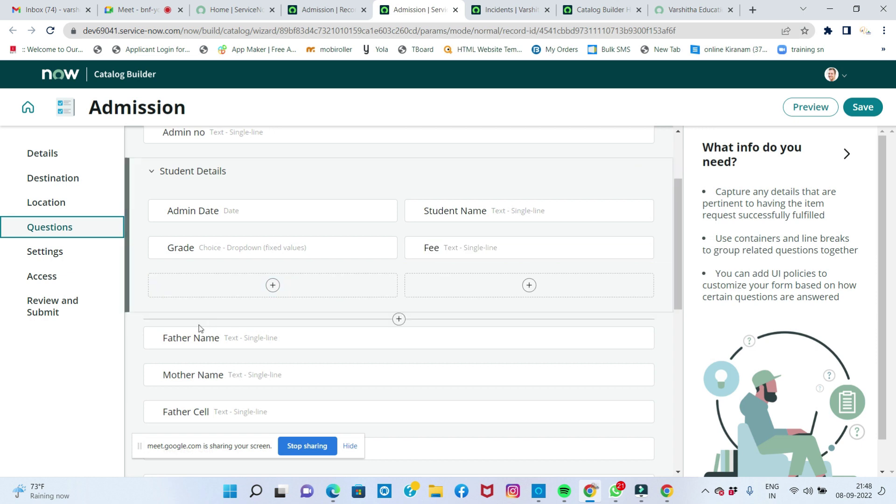
drag(153, 338, 170, 283)
drag(153, 374, 403, 286)
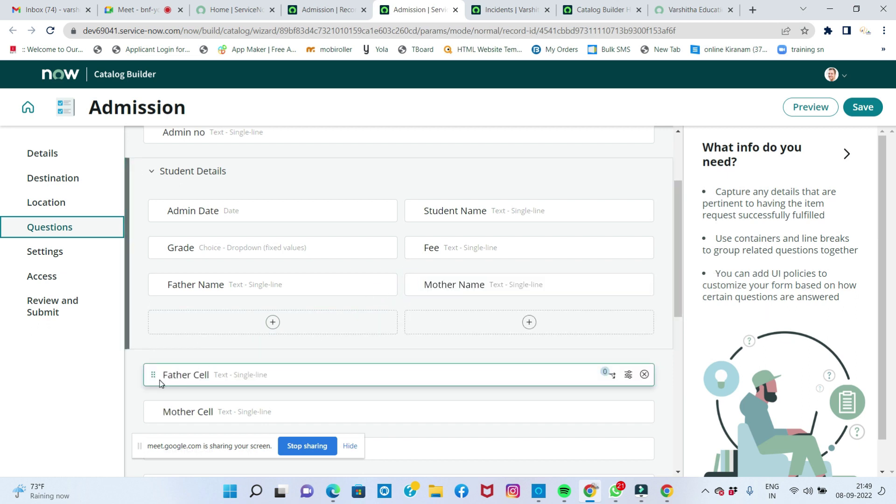
Step: Add Father Cell and Purpose of Join to the left column of Student Details, and Mother Cell and School to the right
drag(154, 375, 173, 323)
scroll(182, 350, down, 3)
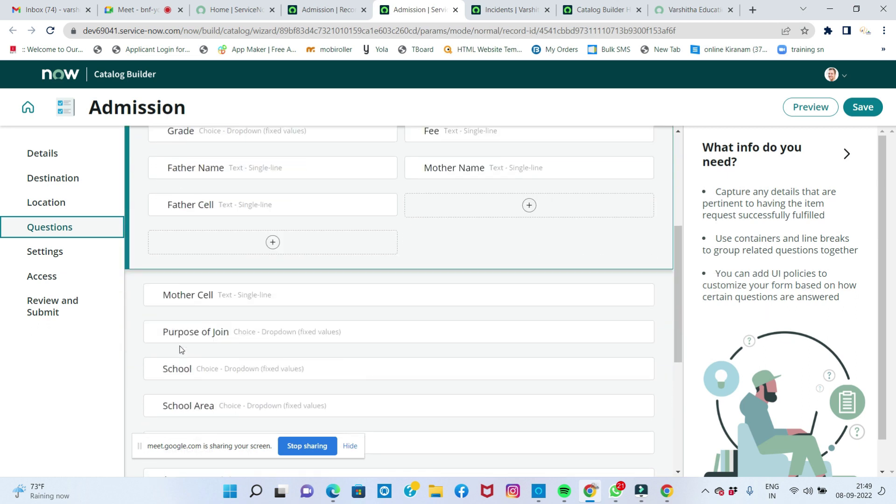
drag(150, 295, 420, 203)
drag(154, 295, 170, 251)
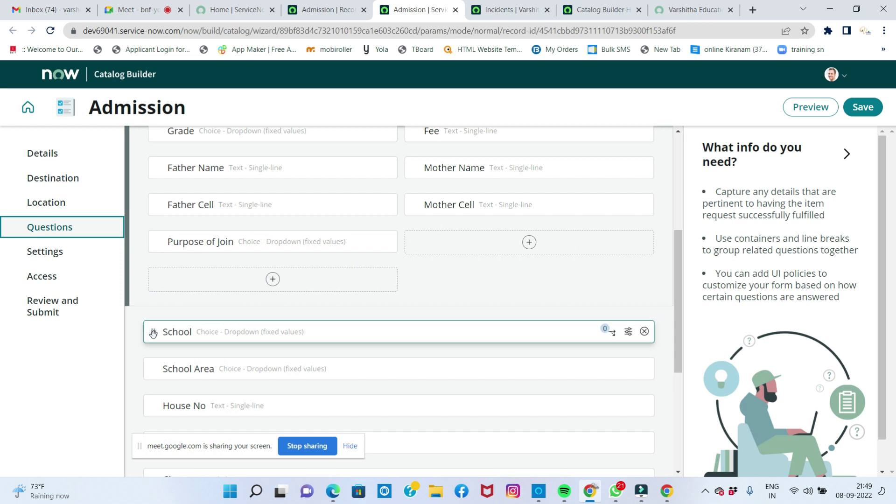
drag(153, 333, 407, 243)
Step: Place School Area and Area in the left column of Student Details, and House No and City in the right column
drag(153, 332, 180, 283)
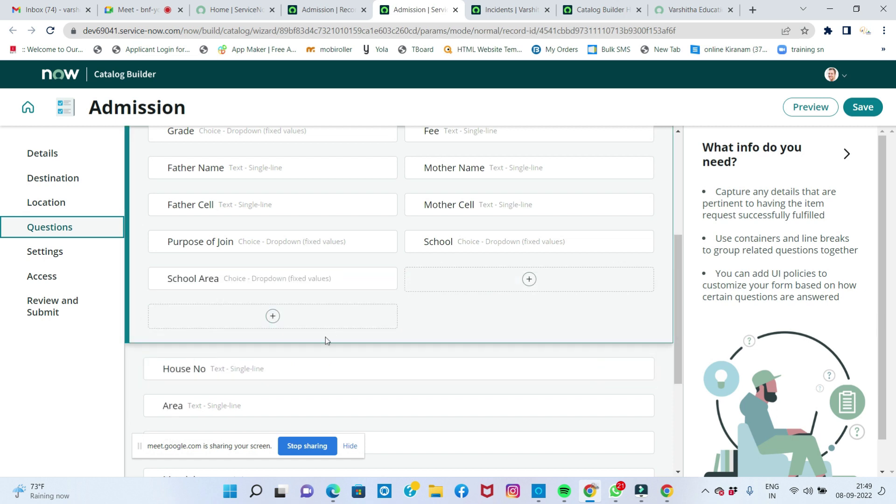
drag(154, 369, 427, 279)
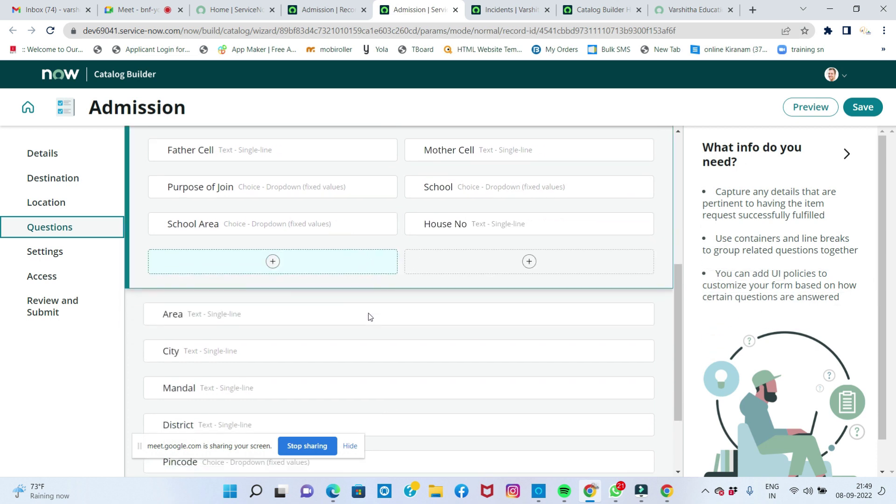
drag(154, 310, 160, 261)
drag(151, 348, 426, 258)
Step: Move Mandal and Pincode into the left column of Student Details and District into the right column
drag(155, 346, 161, 295)
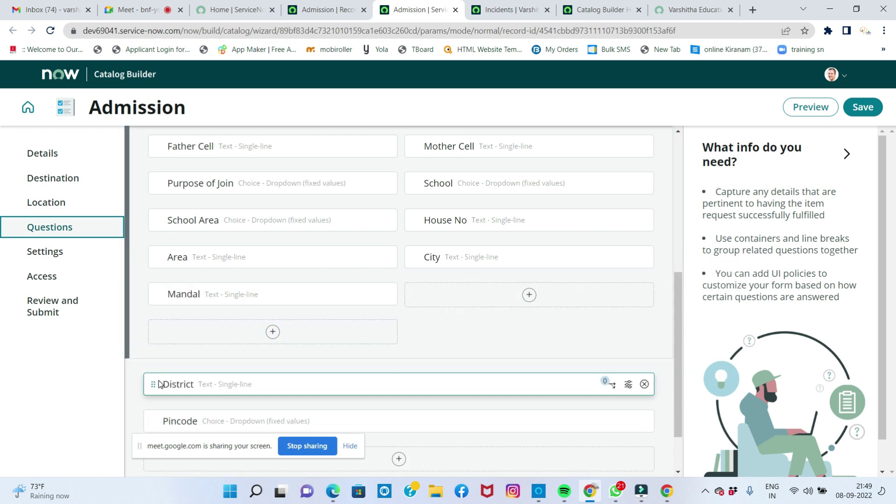
drag(157, 381, 406, 290)
scroll(280, 322, down, 1)
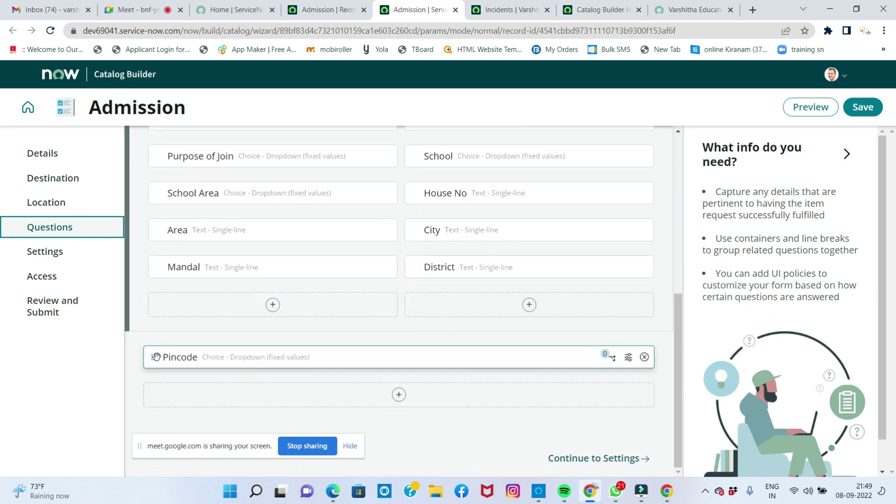
drag(153, 359, 258, 306)
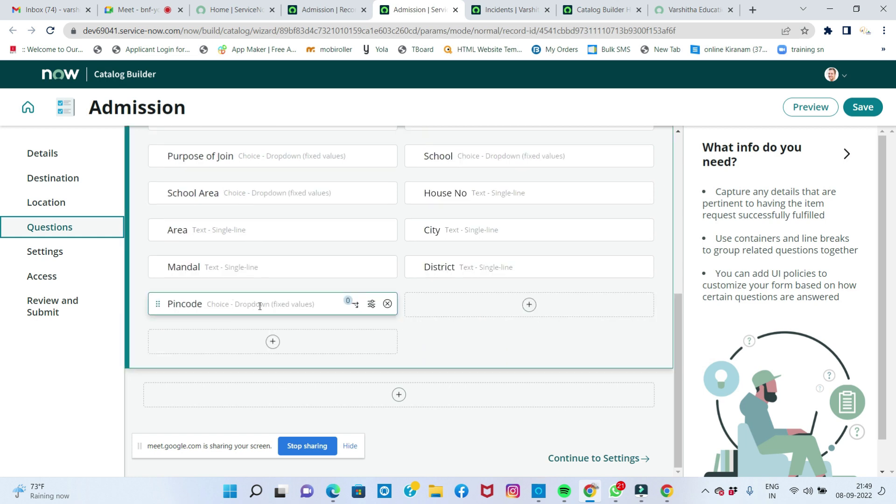
Step: Edit the Admin no question and set its type to Choice with the subtype Record reference
scroll(291, 313, up, 6)
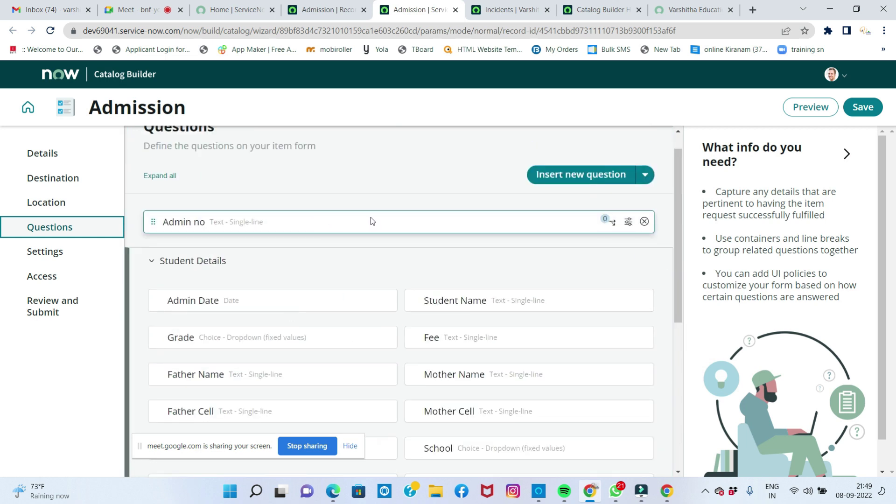
click(631, 220)
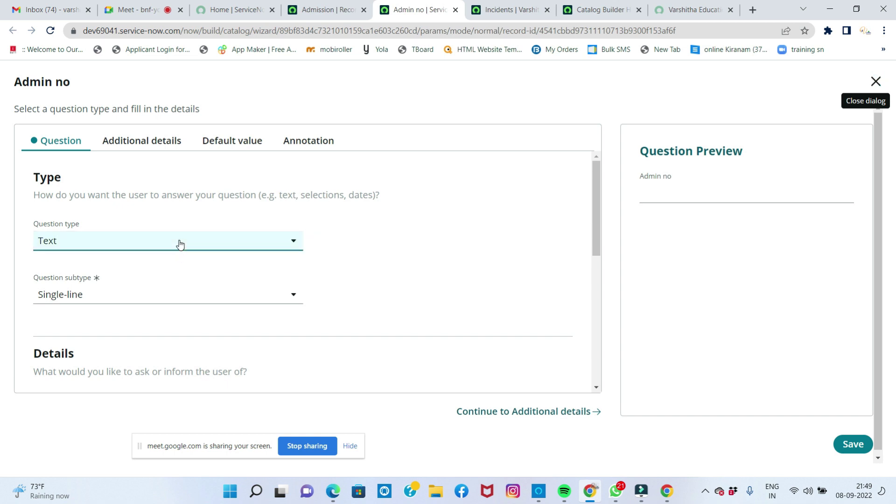
click(178, 242)
click(149, 299)
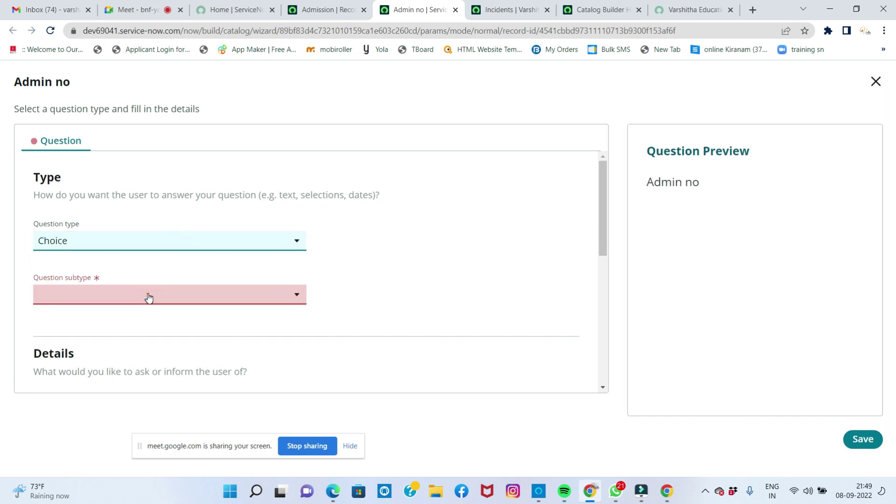
click(147, 296)
click(119, 354)
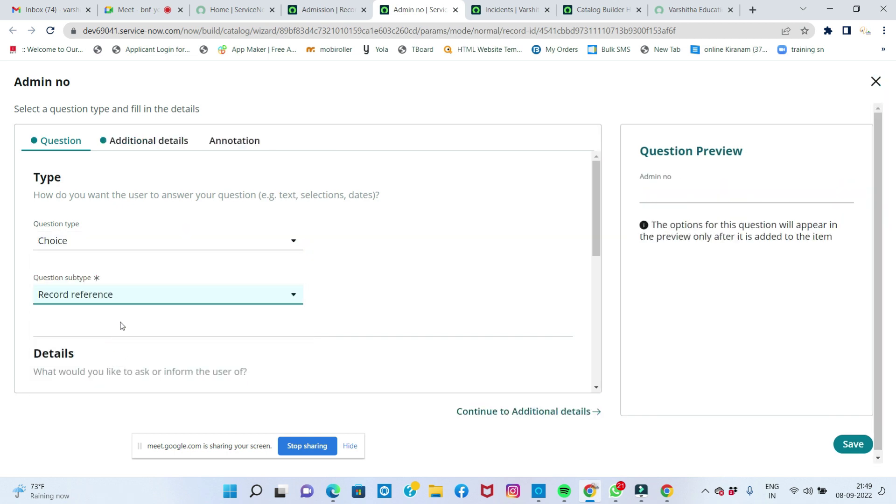
Step: Set the Admin no question's source table to varshitha education and save the question
scroll(115, 313, down, 3)
scroll(103, 338, down, 5)
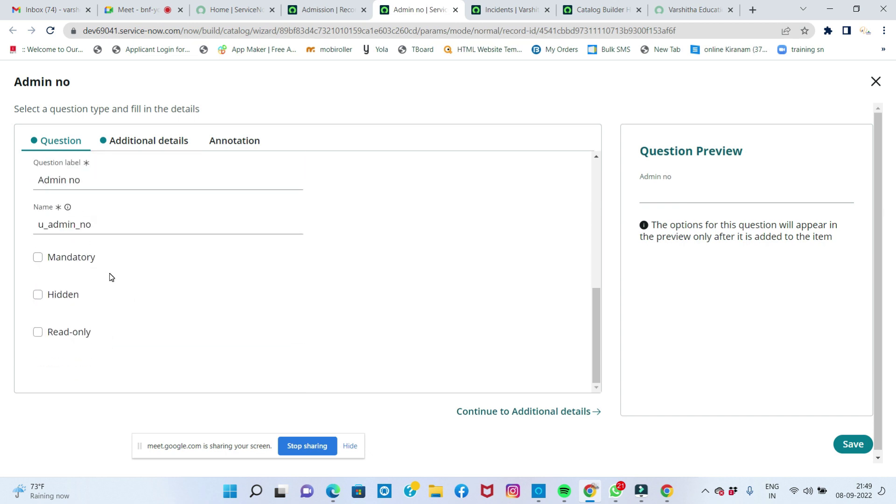
scroll(111, 277, up, 1)
scroll(52, 330, up, 5)
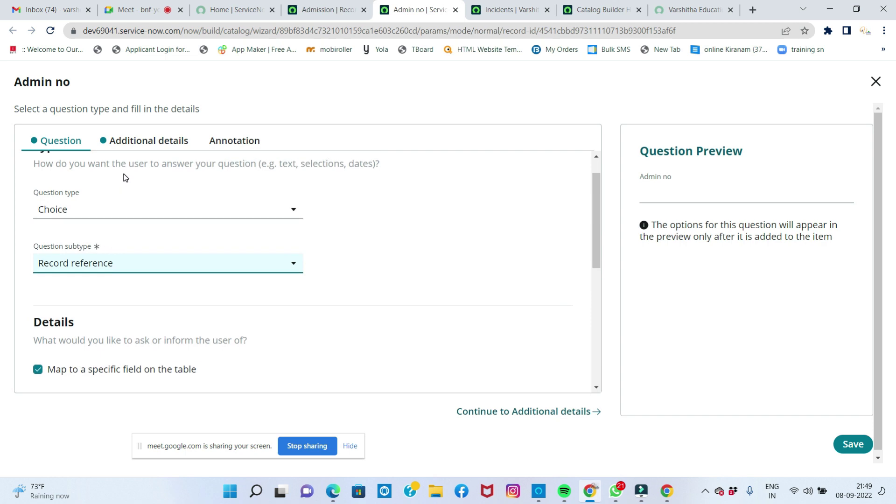
click(130, 146)
click(99, 227)
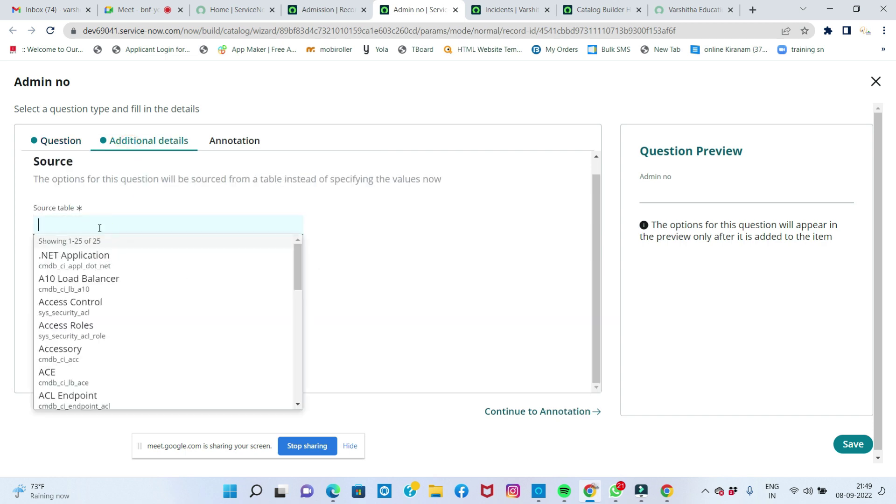
text(vars)
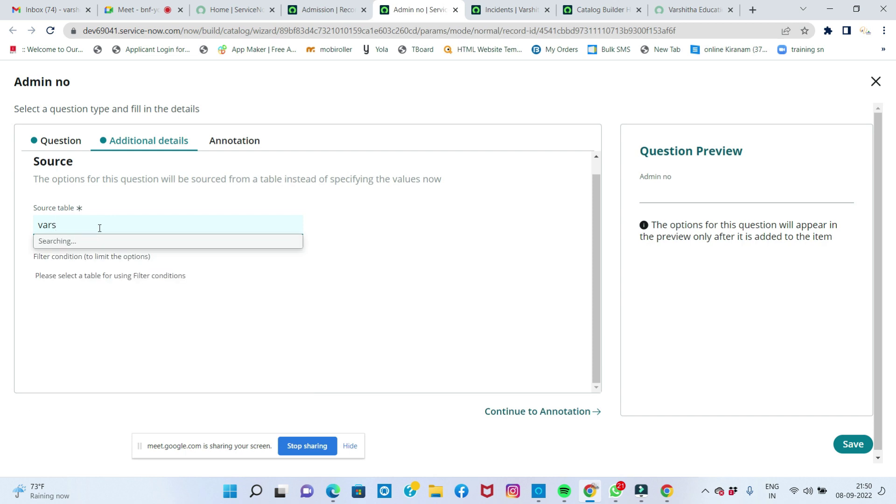
click(96, 259)
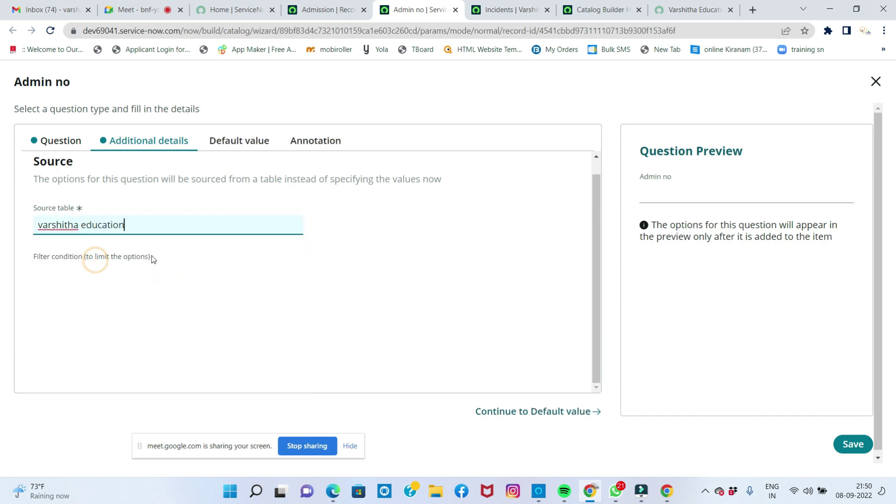
click(848, 442)
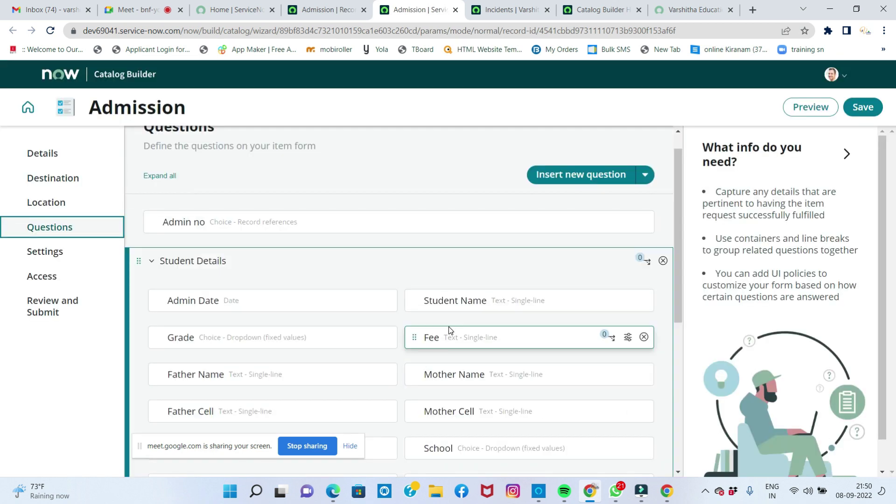
Step: Look over the rearranged questions and open the Admission item's settings
scroll(449, 327, down, 6)
scroll(452, 328, up, 6)
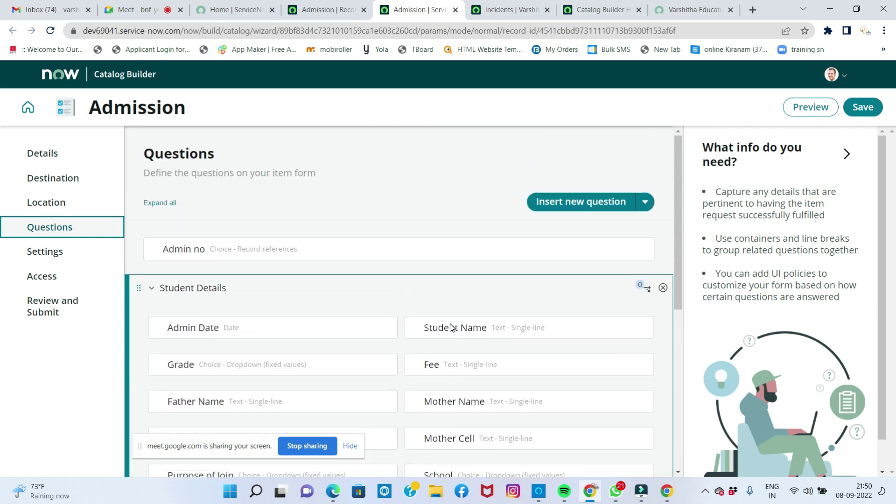
click(62, 254)
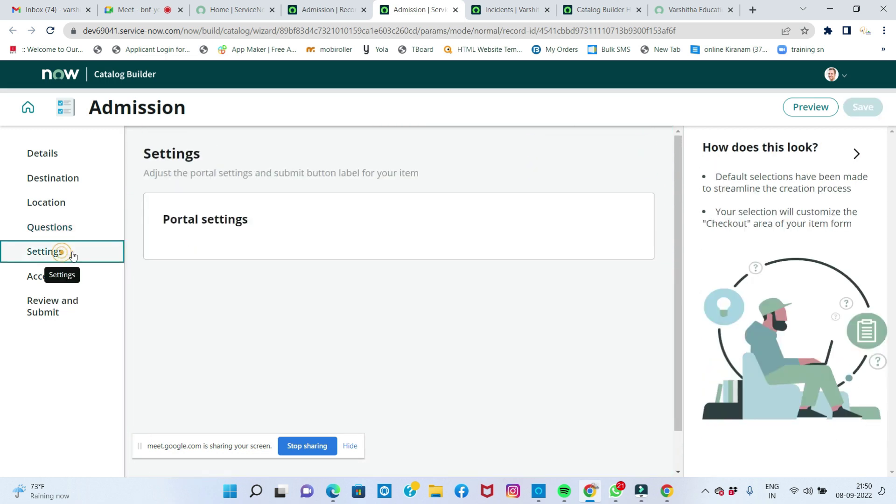
Step: Check the Admission item's access settings, submit the item from its review page and return to the dashboard
click(29, 280)
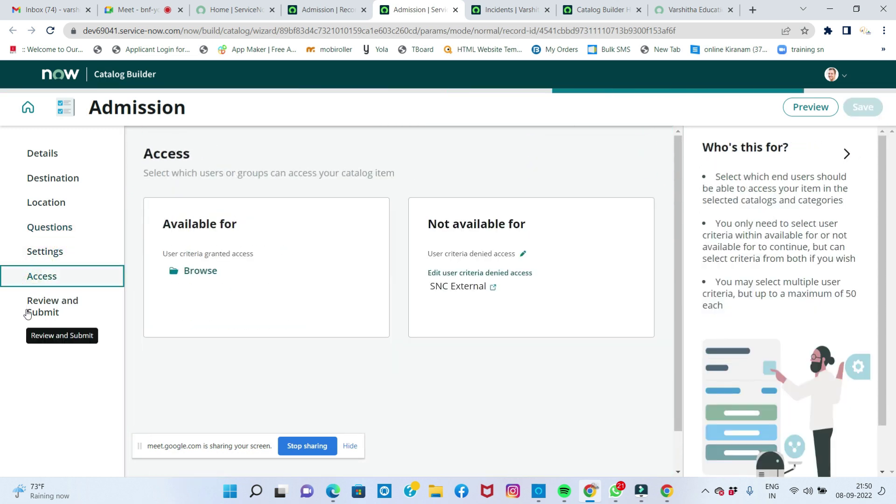
click(28, 309)
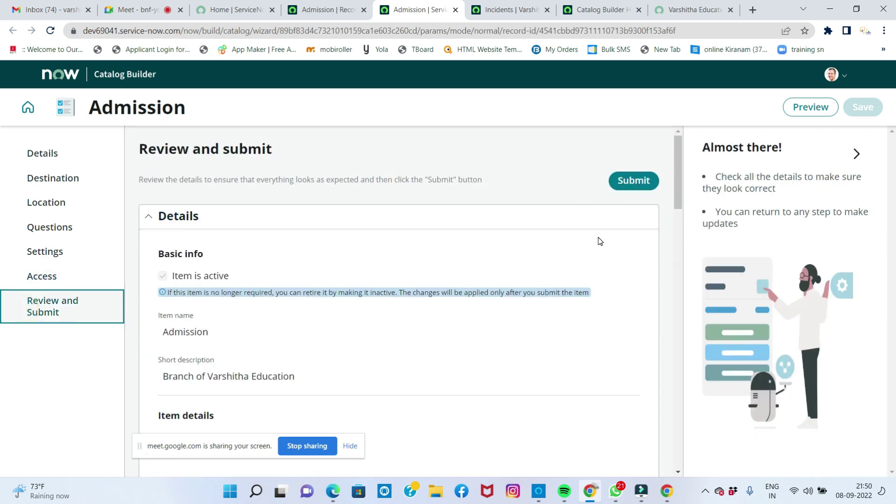
click(632, 184)
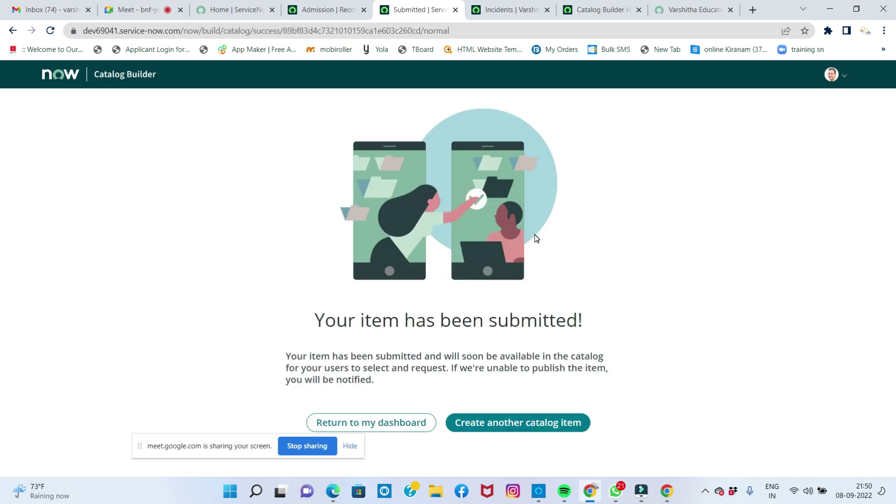
click(400, 425)
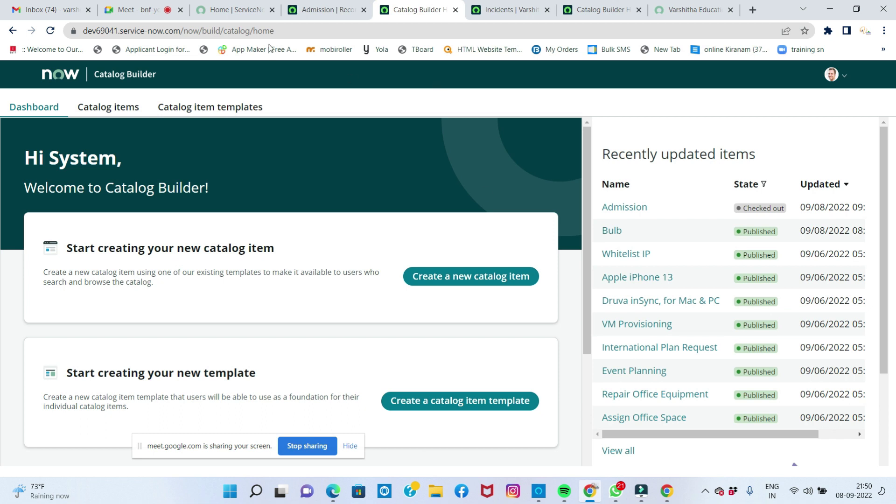
Step: Refresh the dashboard until the Admission item's current publishing state can be checked
click(50, 31)
click(51, 34)
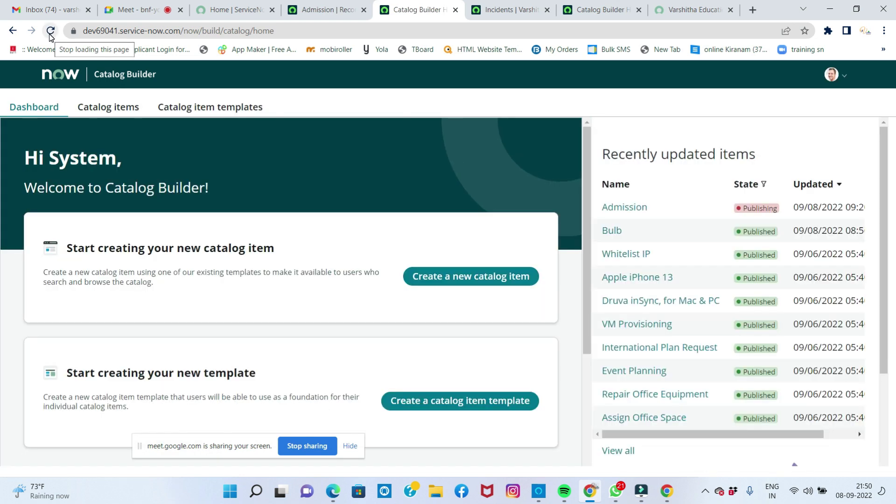
click(227, 108)
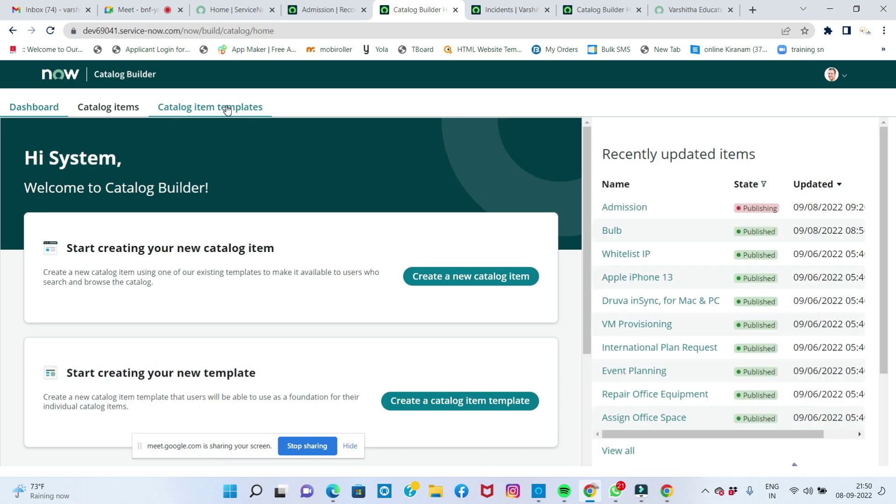
click(51, 31)
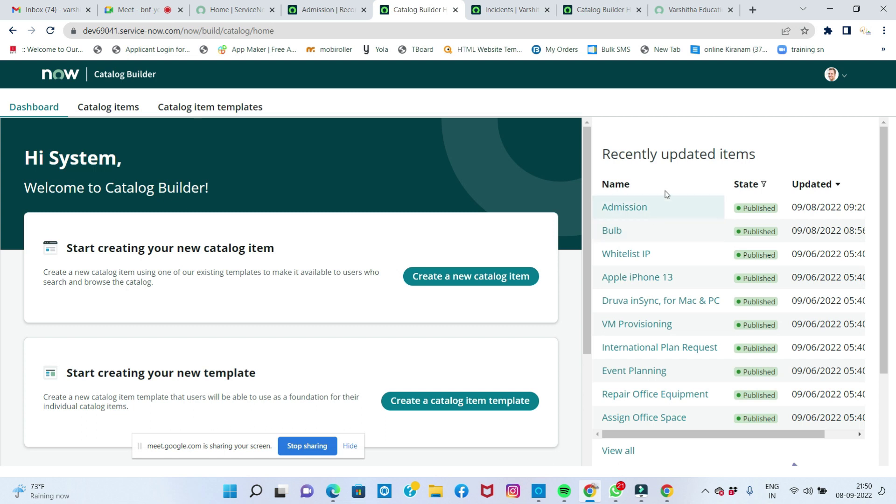
Step: Switch to the service portal, search its catalog for "admission" and open the Admission item
click(682, 10)
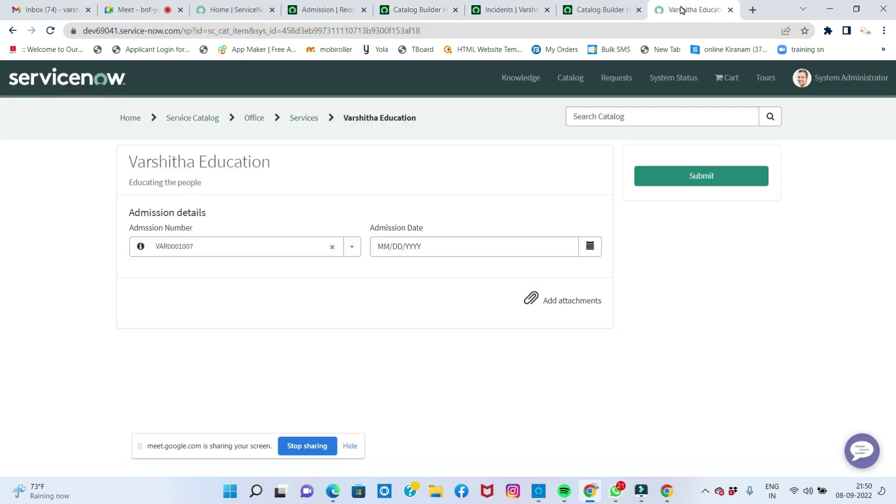
click(50, 30)
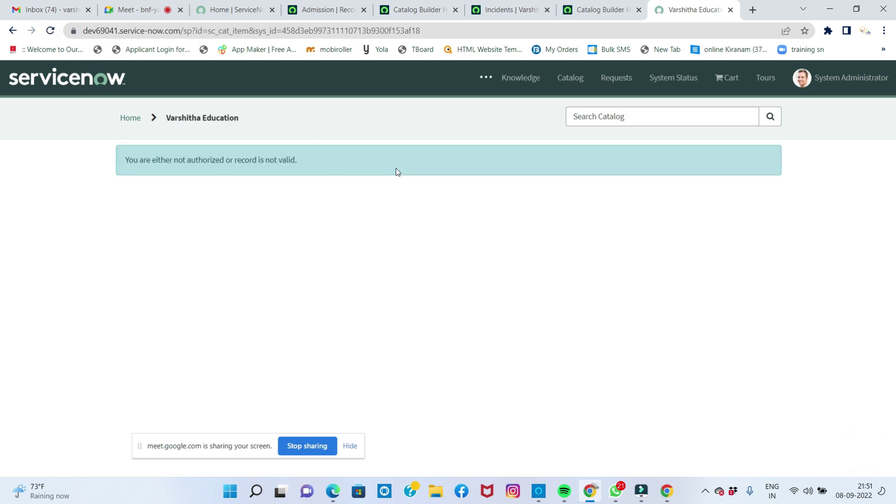
click(126, 119)
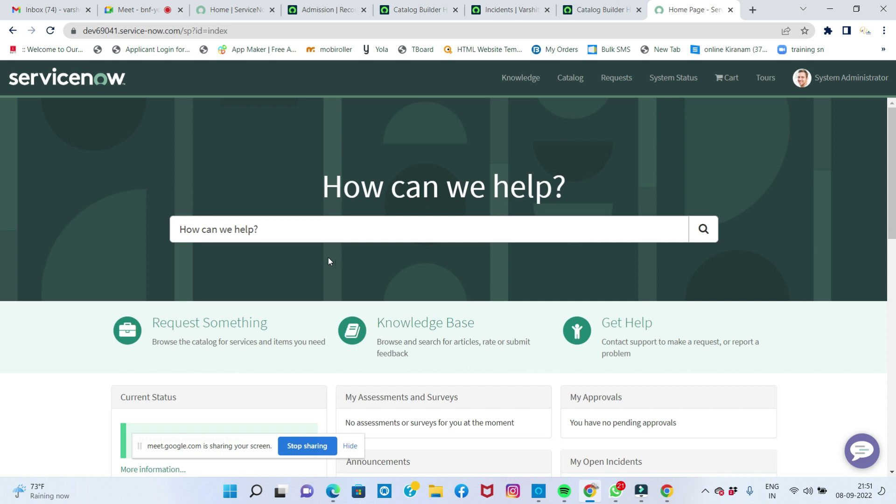
click(245, 330)
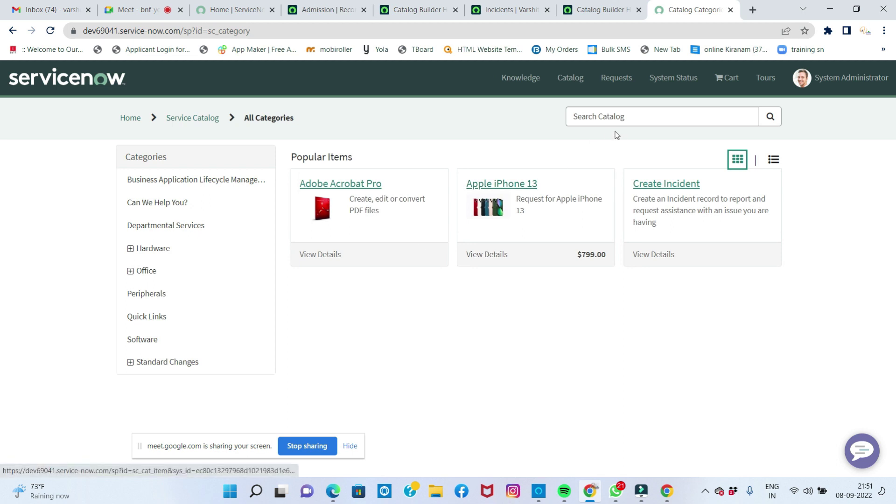
click(618, 116)
text(admission)
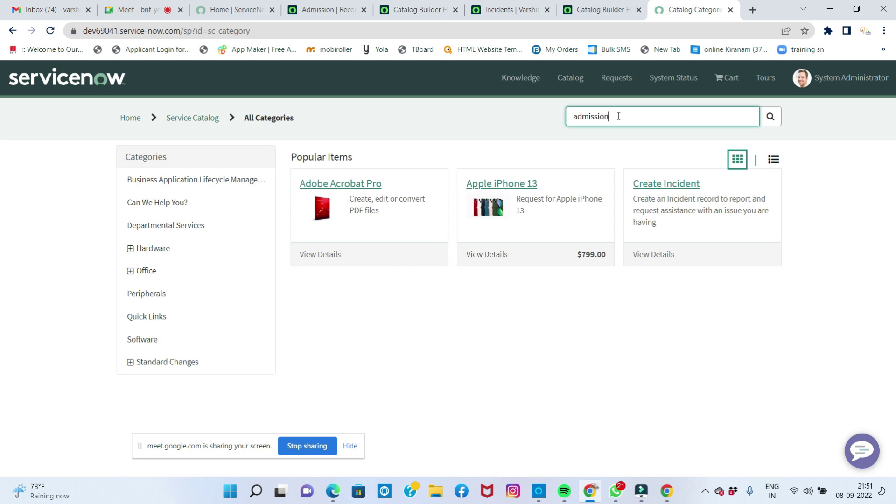
key(Return)
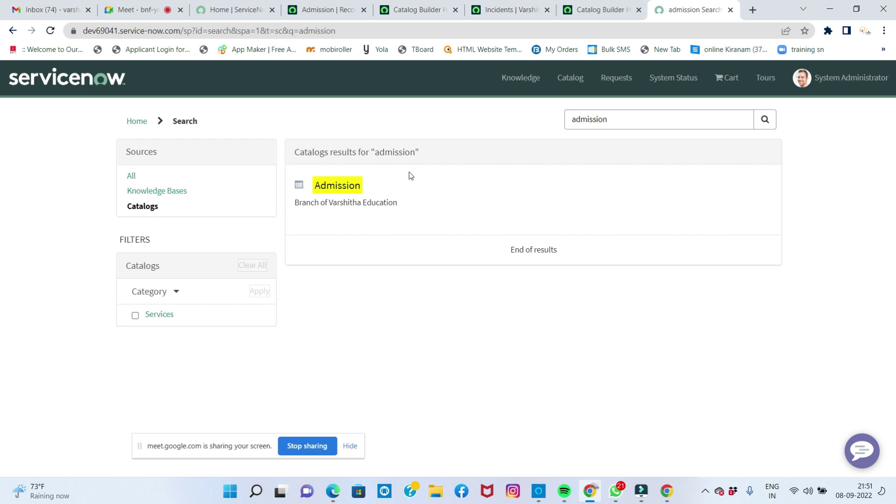
click(357, 186)
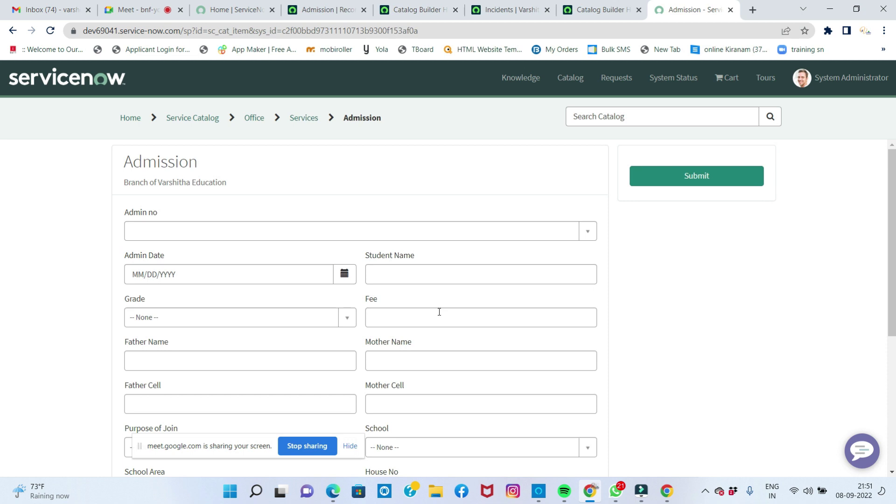
Step: Look over the Admission form and test the Admin no field by selecting the second listed record and clearing it
scroll(439, 312, down, 3)
scroll(439, 312, up, 4)
click(199, 232)
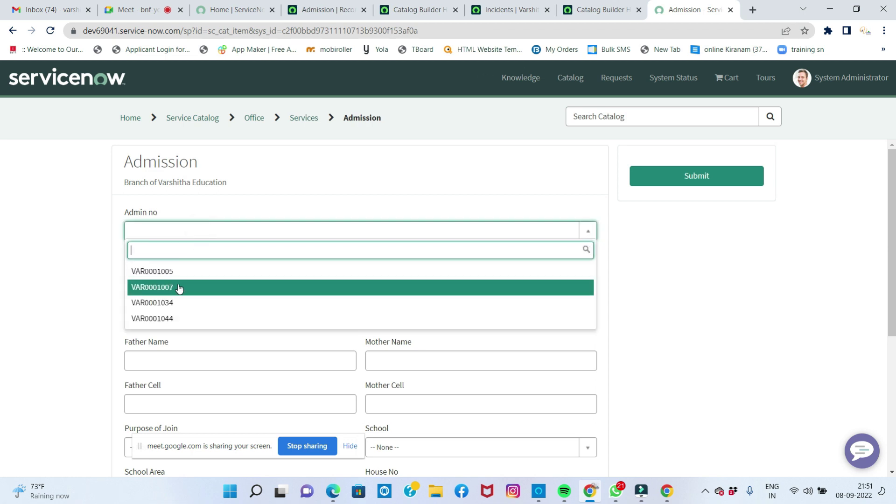
click(179, 289)
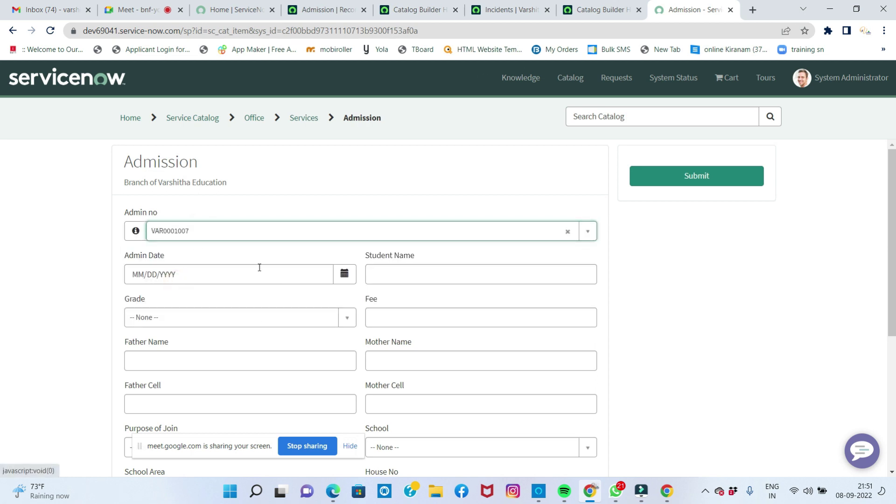
scroll(256, 316, down, 3)
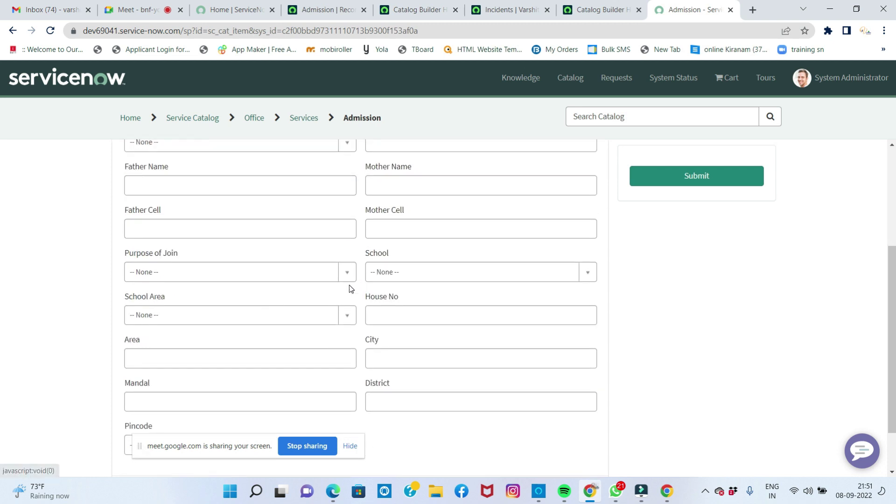
scroll(350, 287, down, 1)
scroll(346, 285, up, 4)
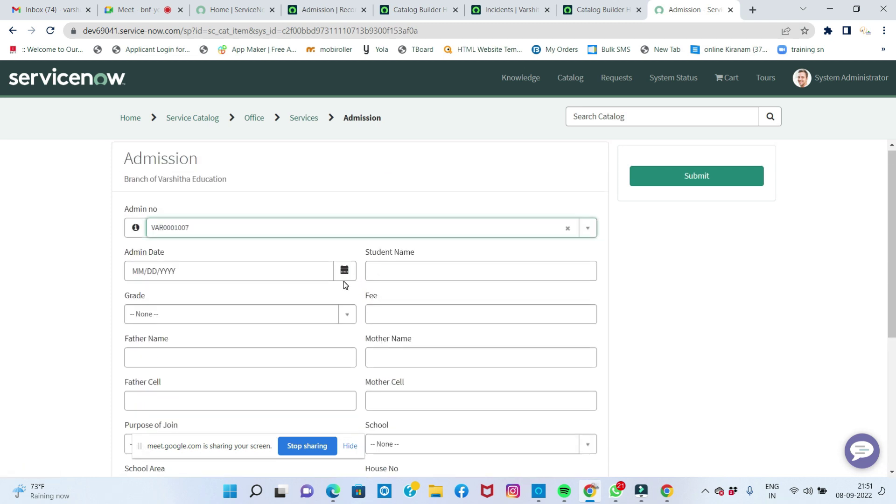
click(285, 232)
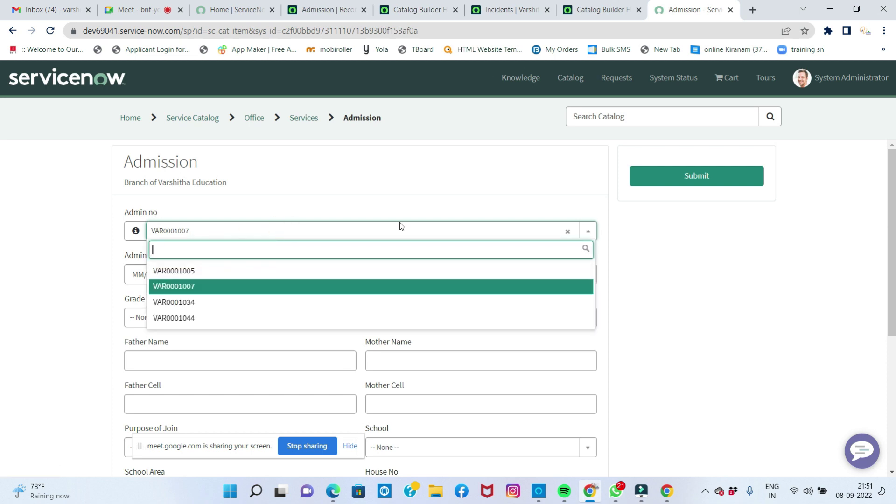
click(567, 234)
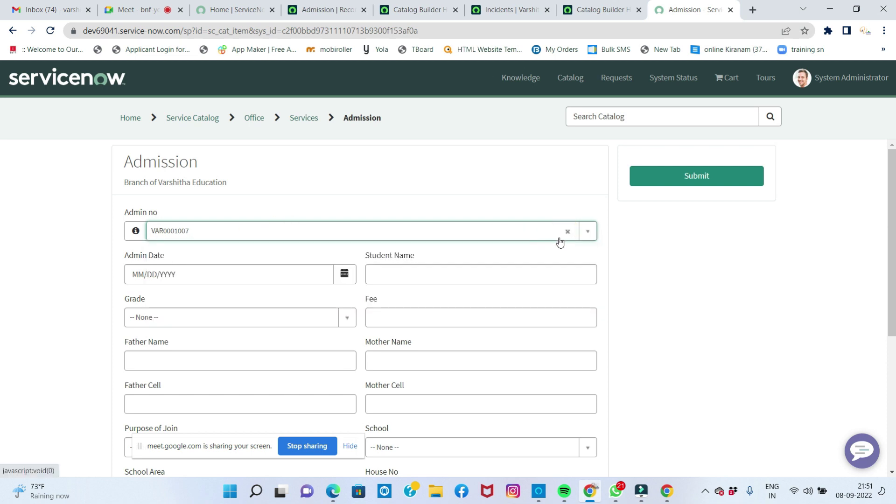
click(567, 232)
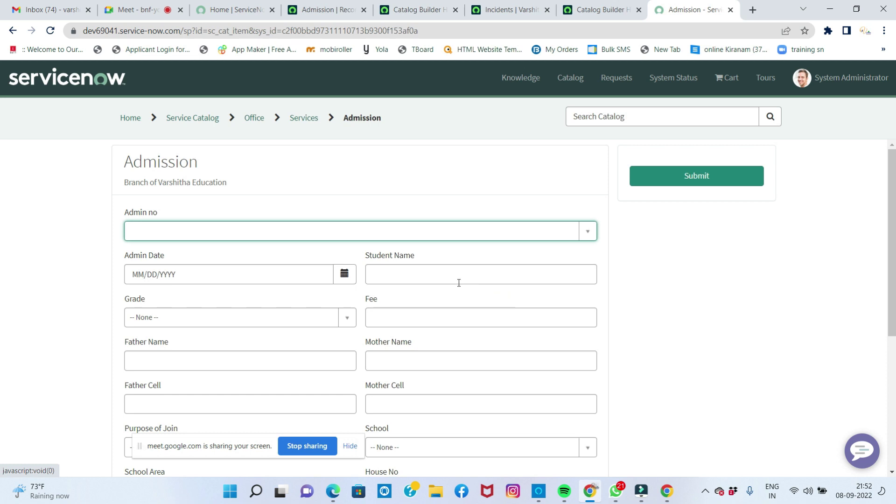
Step: Check the School choices, and test Purpose of Join by choosing Tuition and resetting it to None
scroll(459, 283, down, 5)
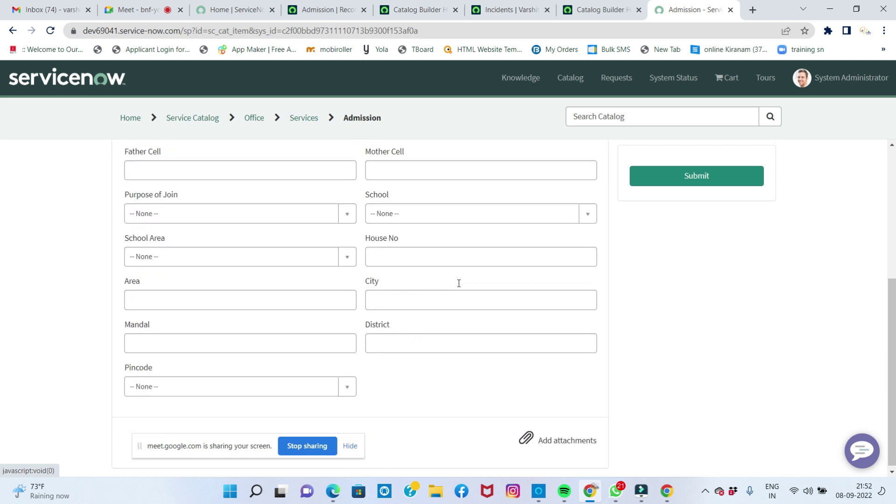
click(435, 213)
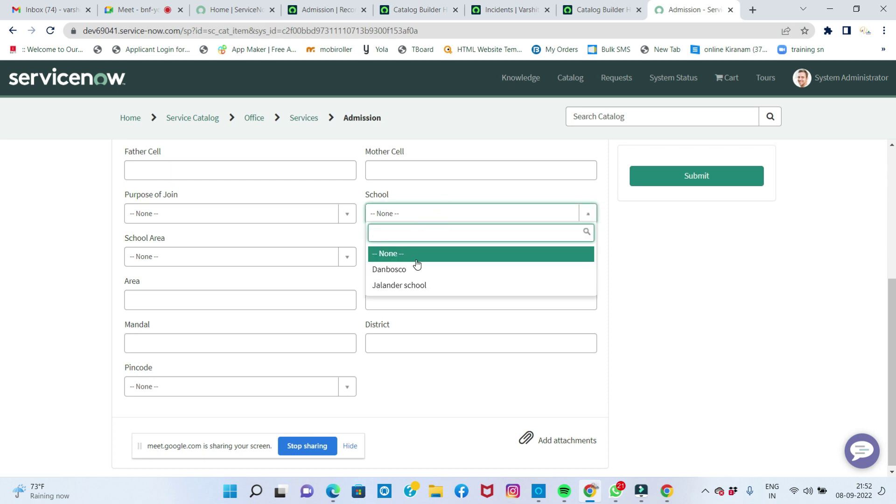
click(675, 240)
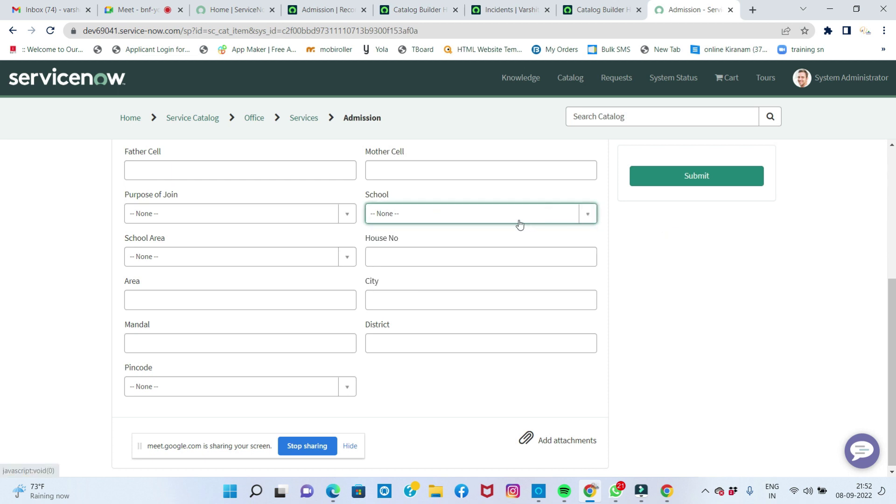
click(286, 214)
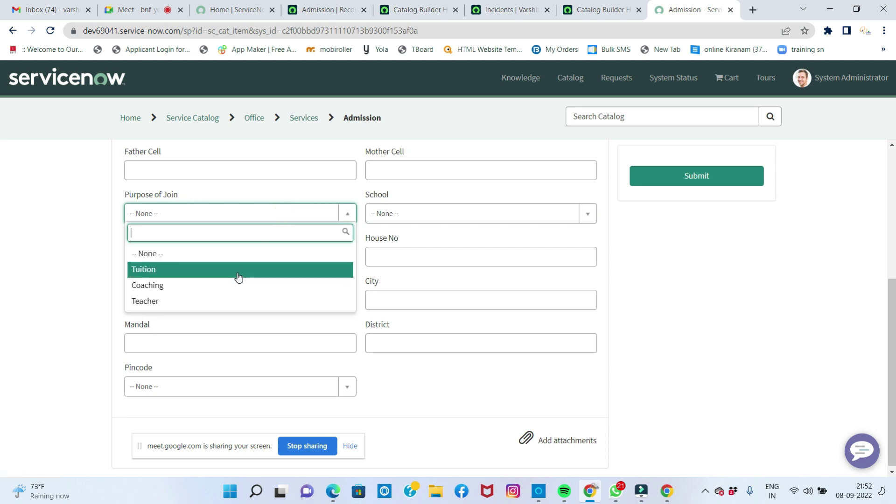
click(235, 274)
click(234, 216)
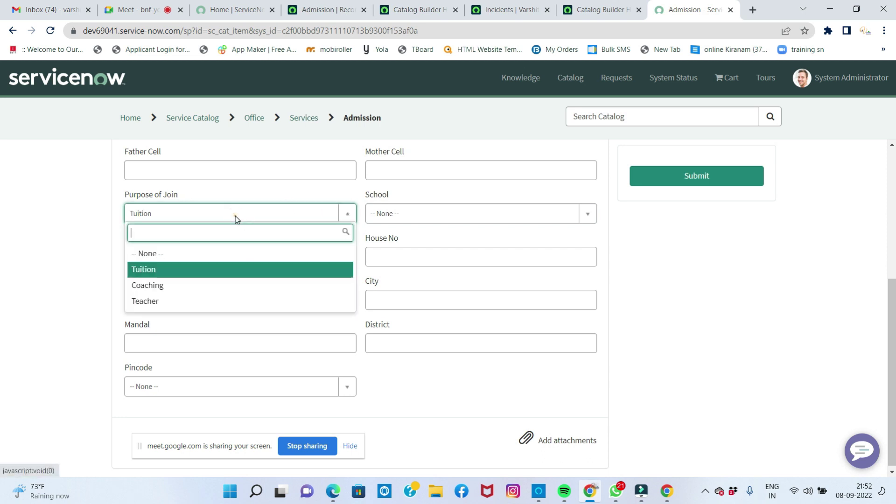
click(214, 254)
scroll(444, 250, up, 5)
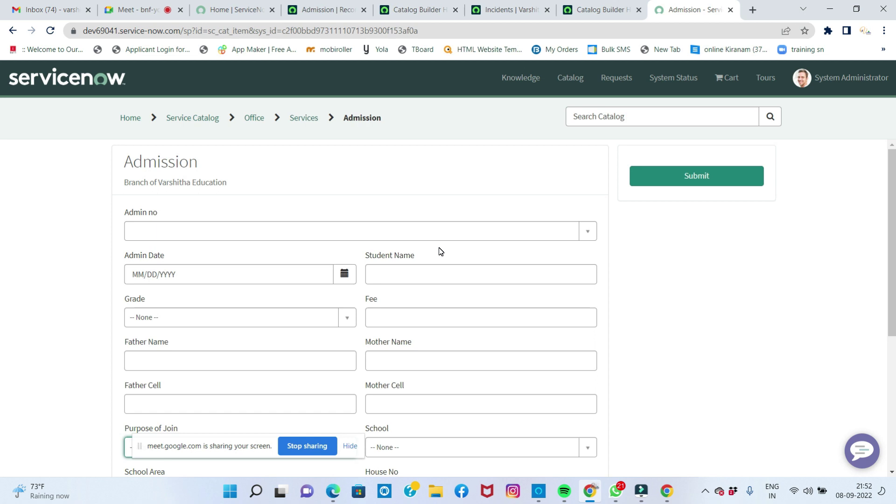
Step: Find the Admissions module under varshitha education from the record producer page and open its list in a new browser tab
click(346, 11)
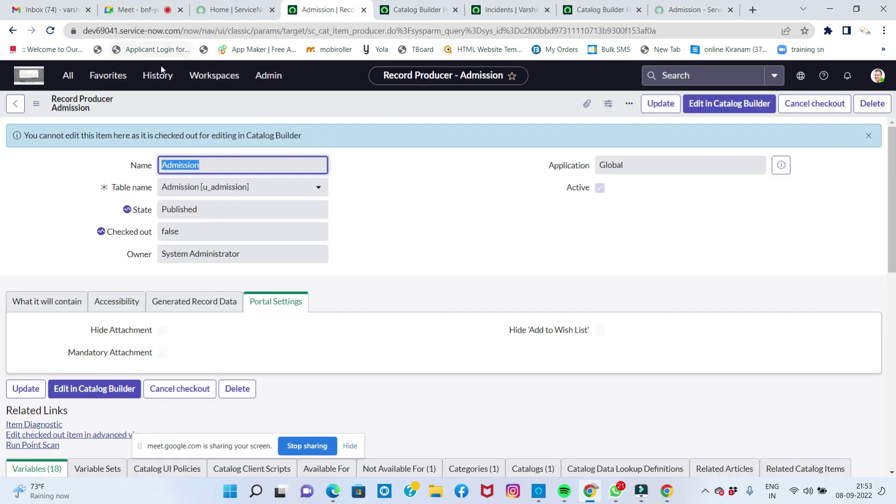
click(66, 79)
click(87, 106)
text(ad)
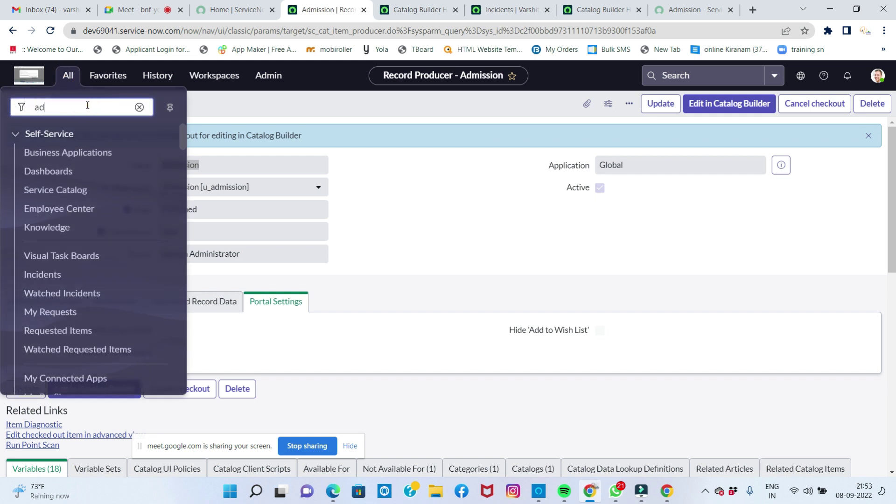
text(mission)
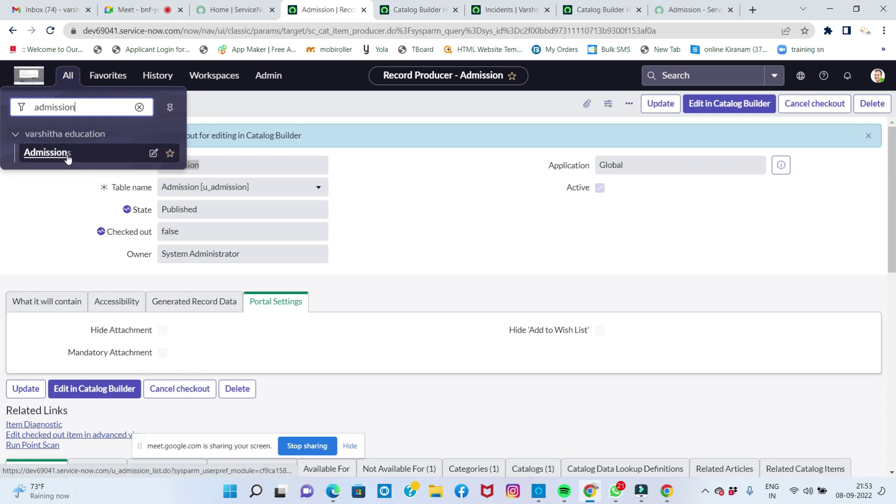
middle_click(68, 154)
click(369, 10)
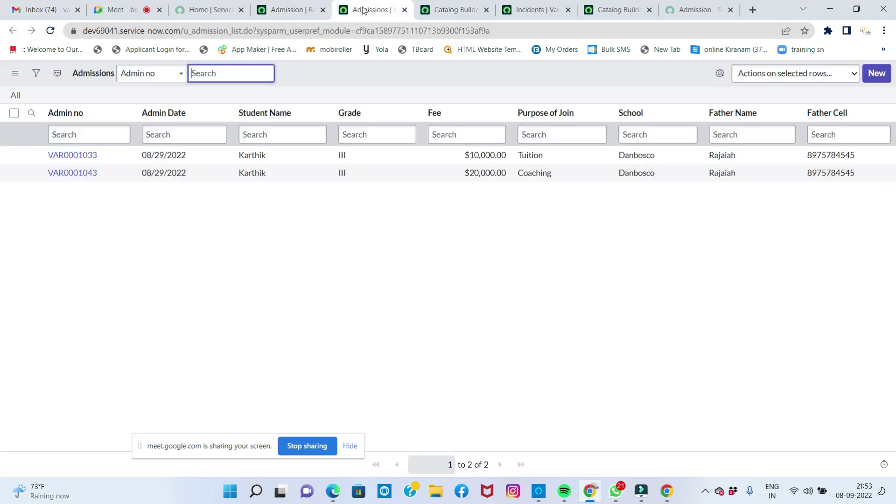
Step: Open the second listed admission, test its Admission Number with the second, first and last lookup entries, and check the Address section
click(83, 173)
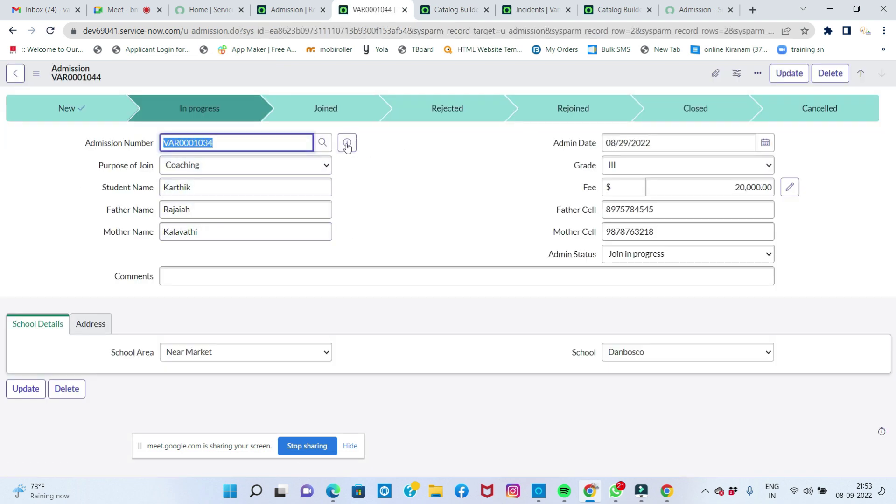
click(322, 143)
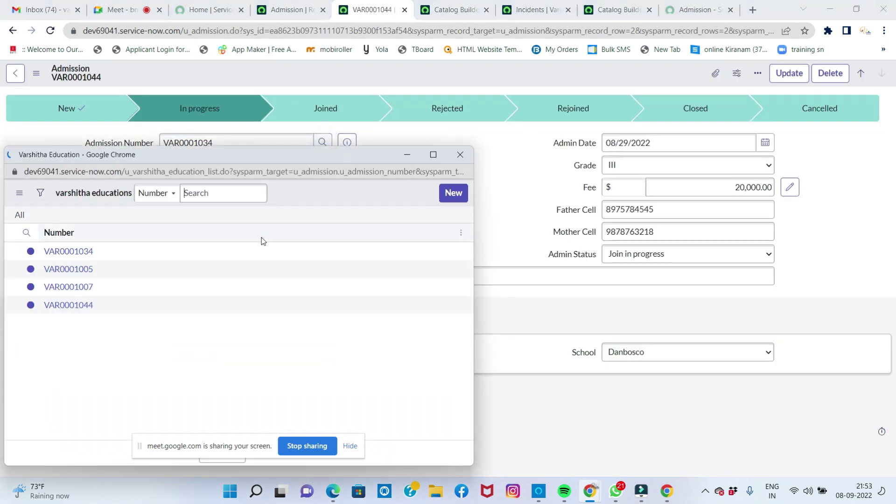
click(75, 290)
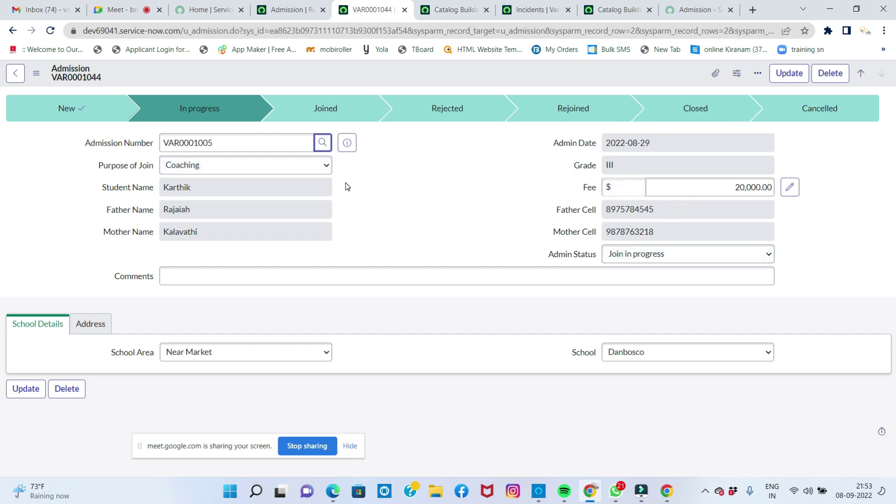
click(322, 143)
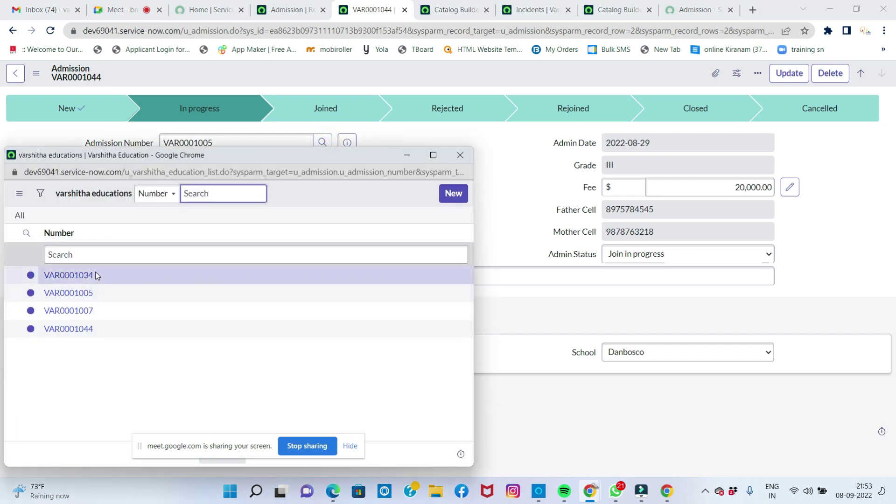
click(68, 275)
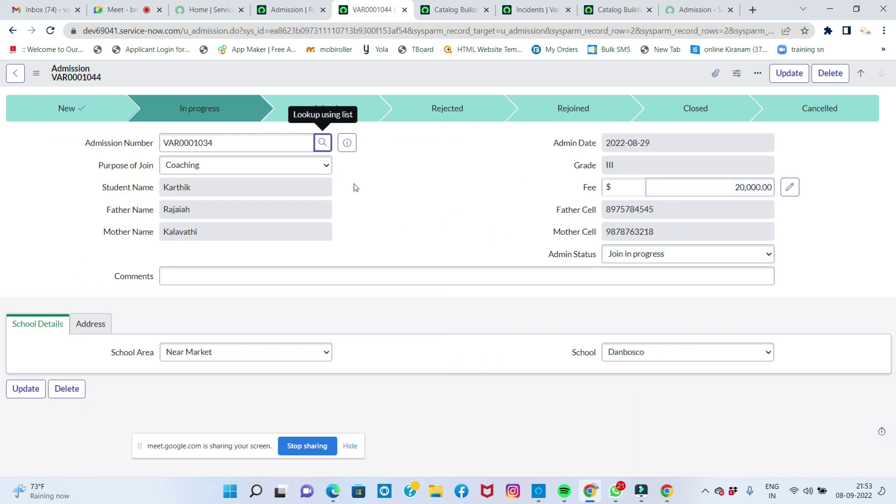
click(323, 143)
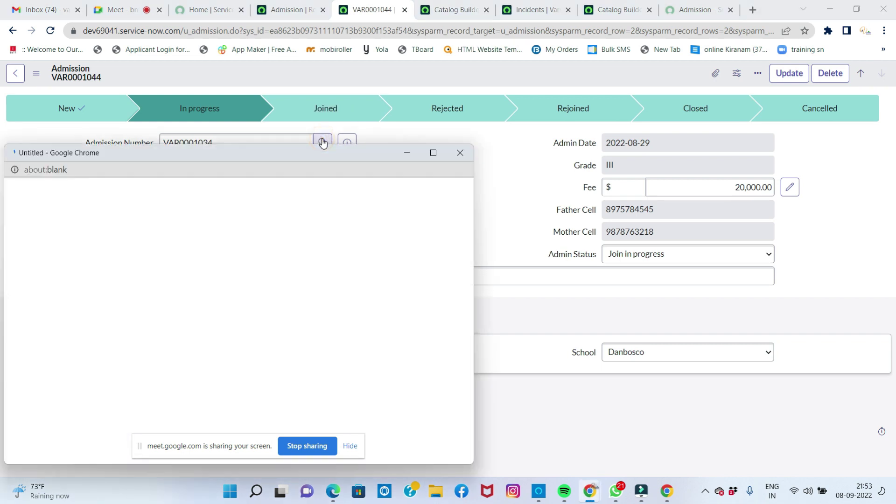
click(75, 326)
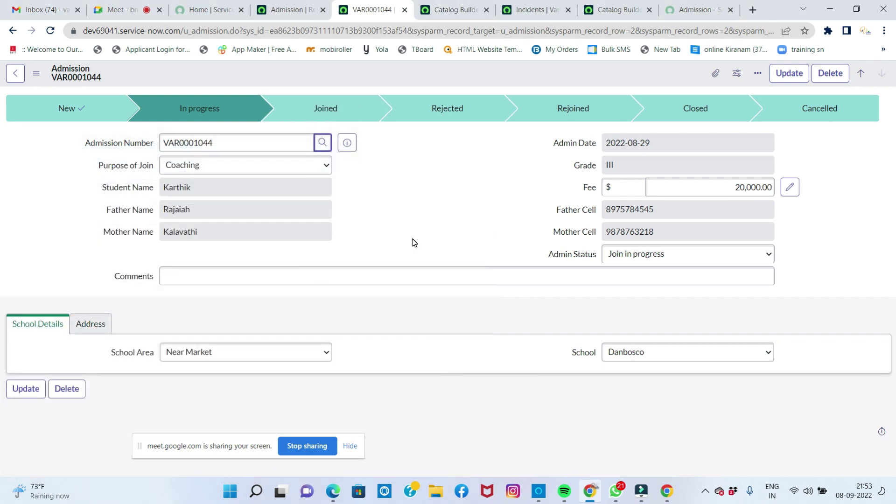
click(105, 324)
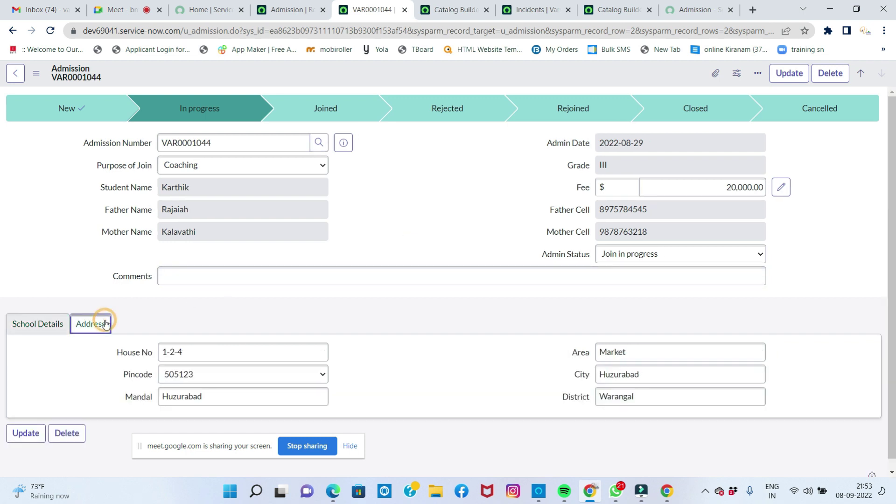
click(55, 324)
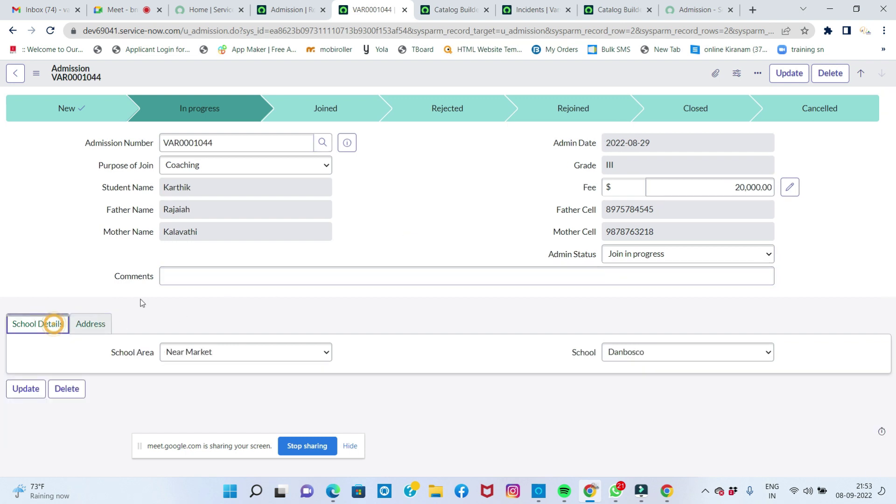
Step: Select the first and the last listed Admission Number in turn, previewing the referenced admission record after each choice
click(323, 146)
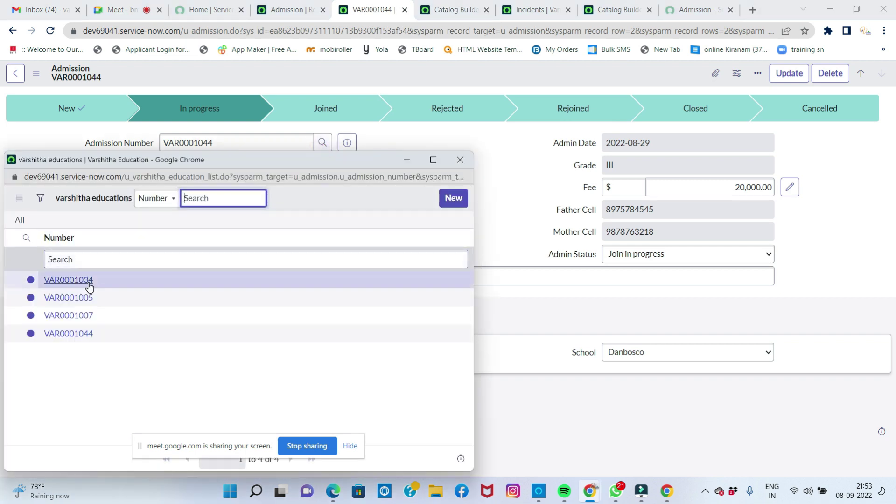
click(89, 285)
click(347, 142)
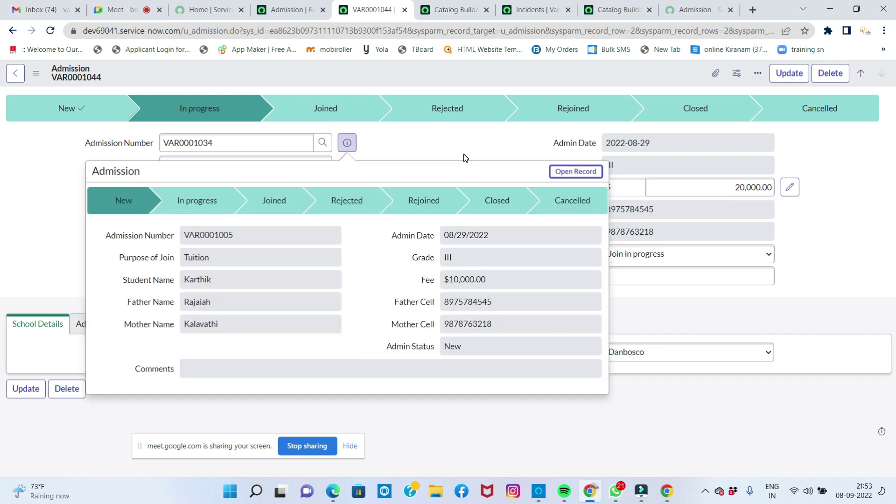
click(526, 152)
click(322, 142)
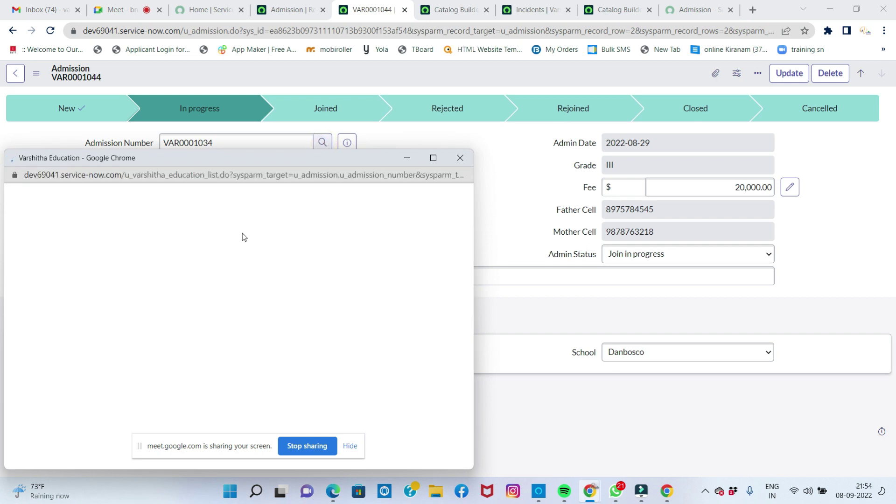
click(80, 333)
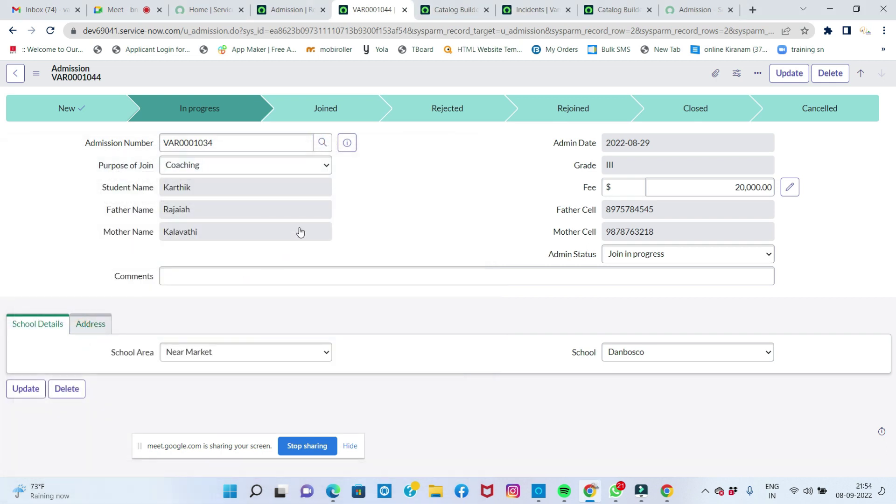
click(347, 143)
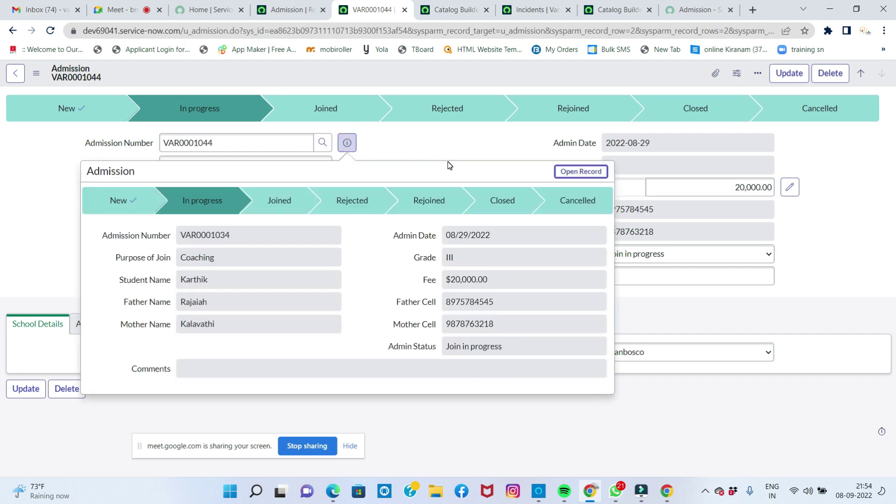
click(512, 159)
click(260, 142)
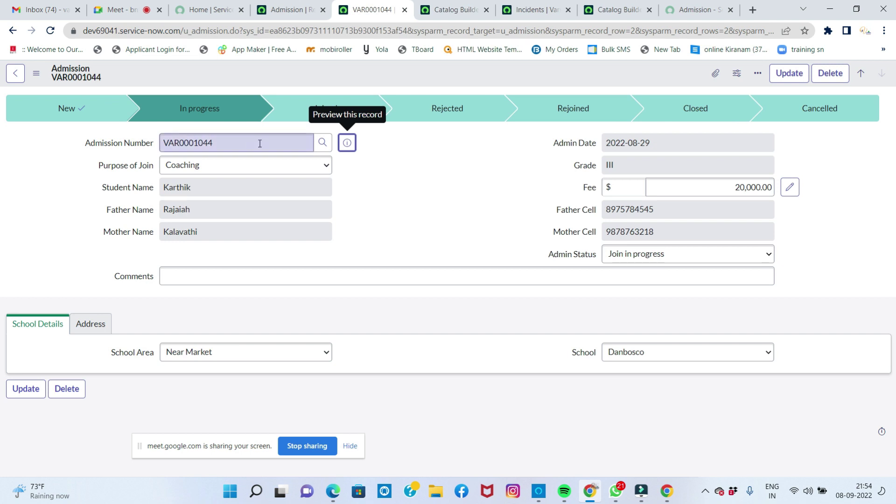
right_click(143, 147)
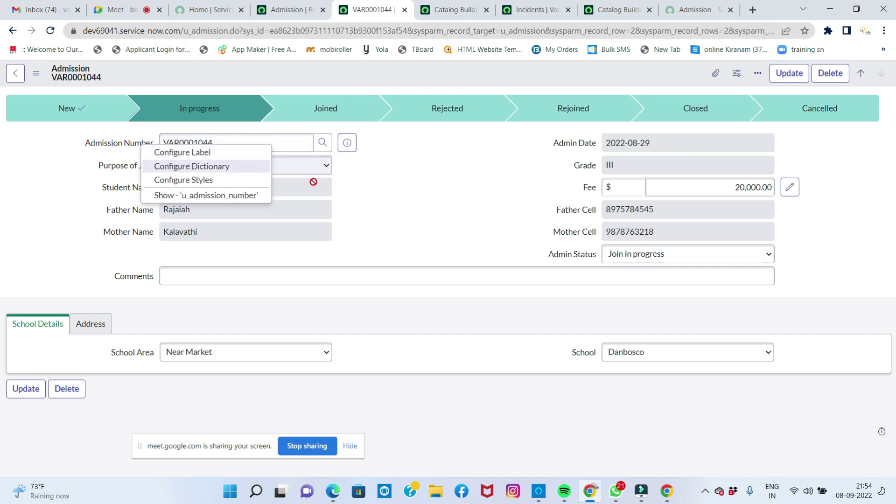
click(416, 200)
Step: Open the Auto populate client script from the Admission form's client script configuration, leaving the record without saving its changes
right_click(368, 72)
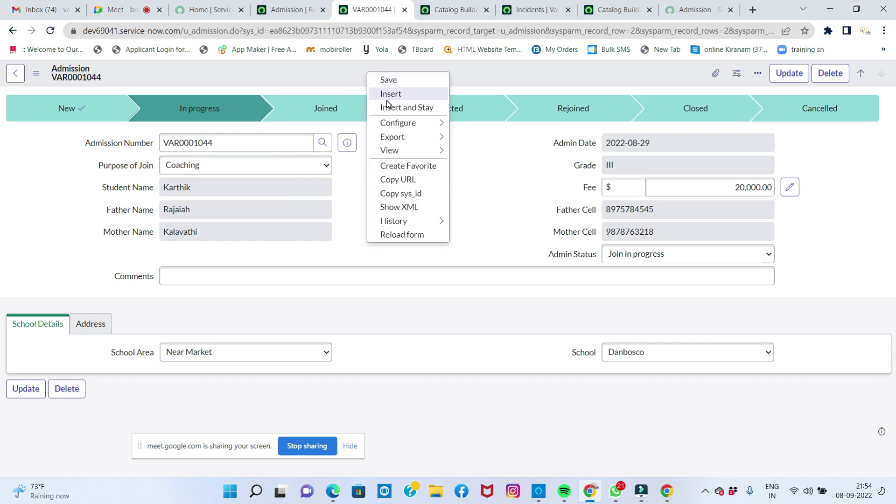
mouse_move(392, 122)
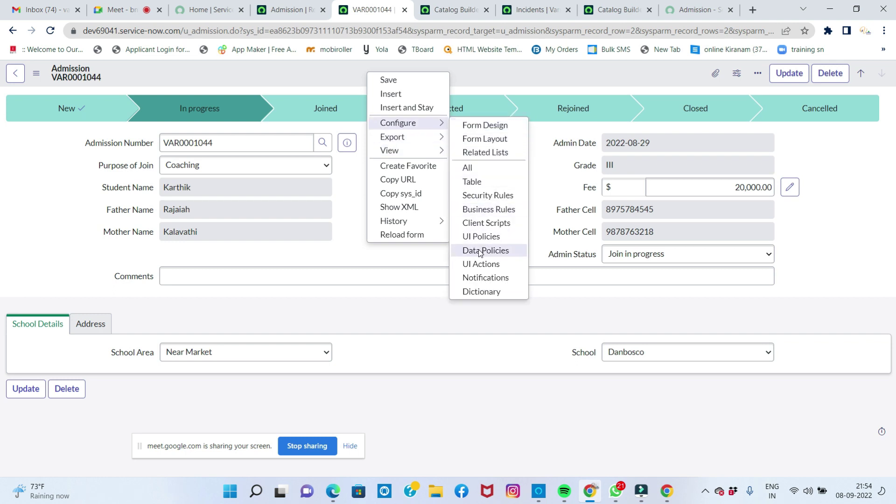
click(489, 224)
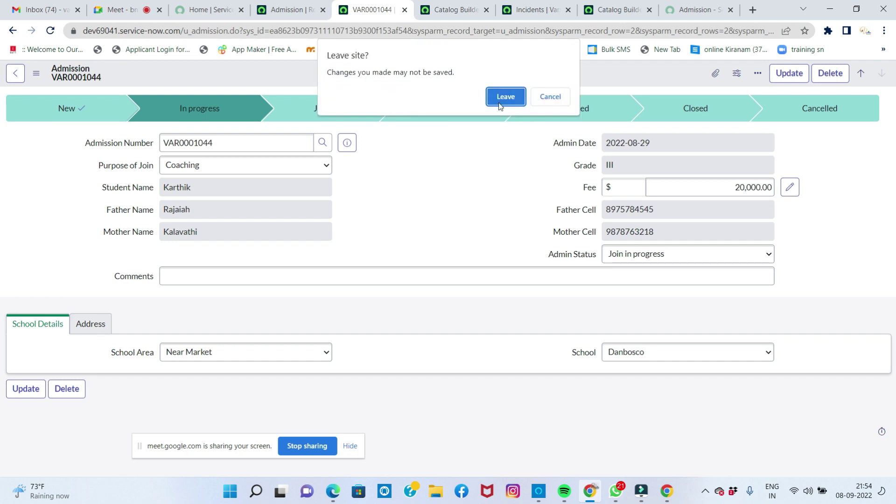
click(502, 99)
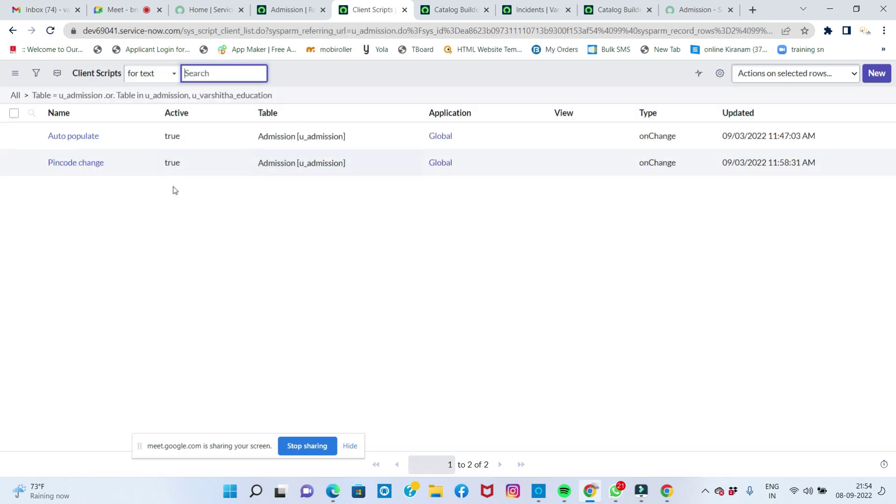
click(94, 140)
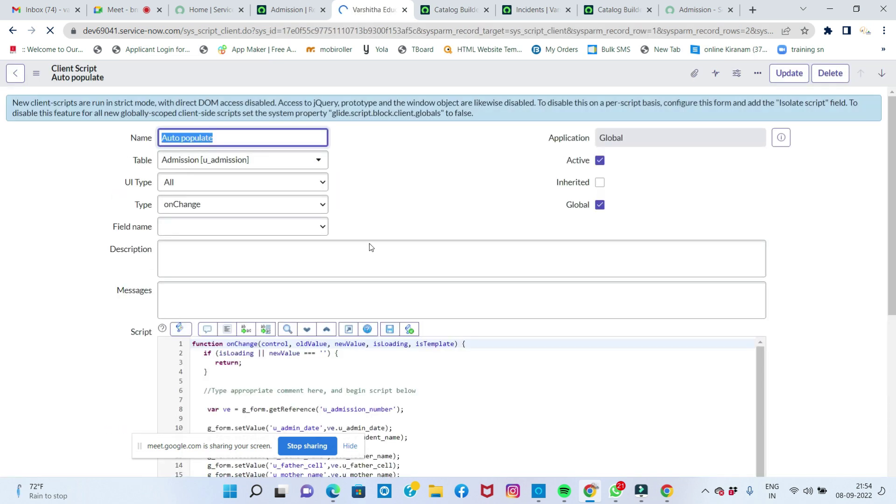
Step: Add callback as the second argument of the script's getReference call for 'u_admission_number', with blank lines below the call
scroll(383, 243, down, 6)
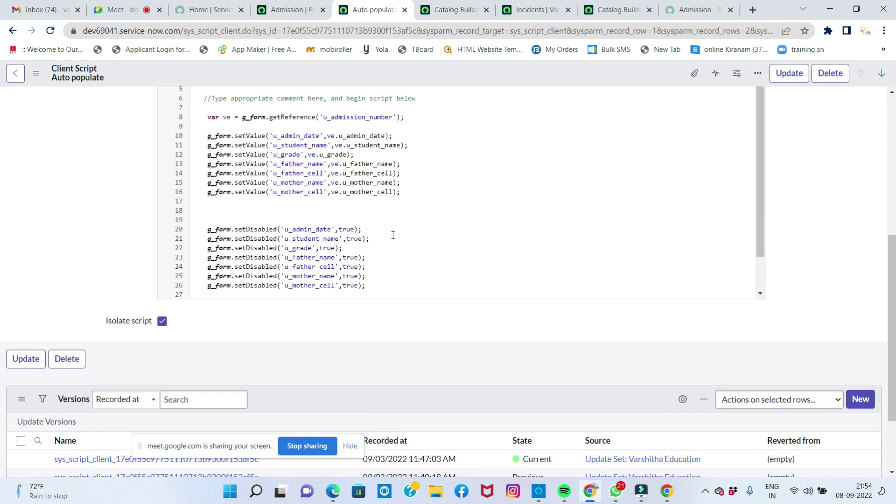
scroll(393, 235, up, 1)
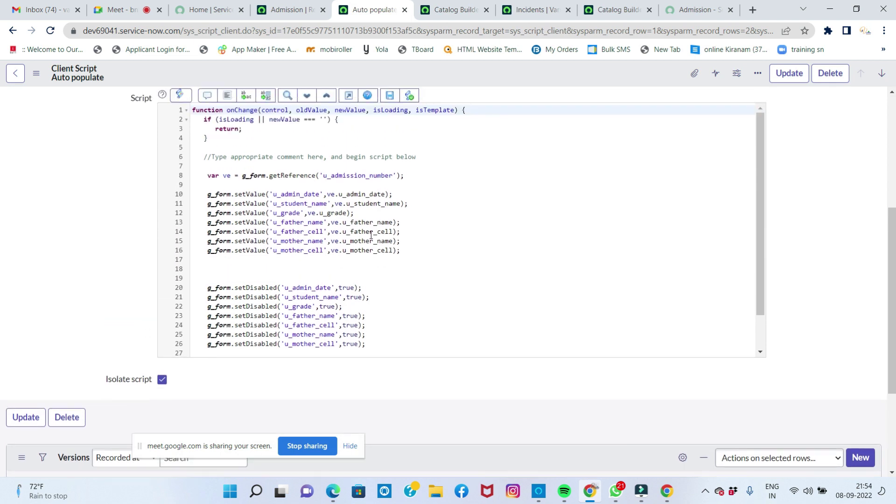
scroll(372, 236, up, 1)
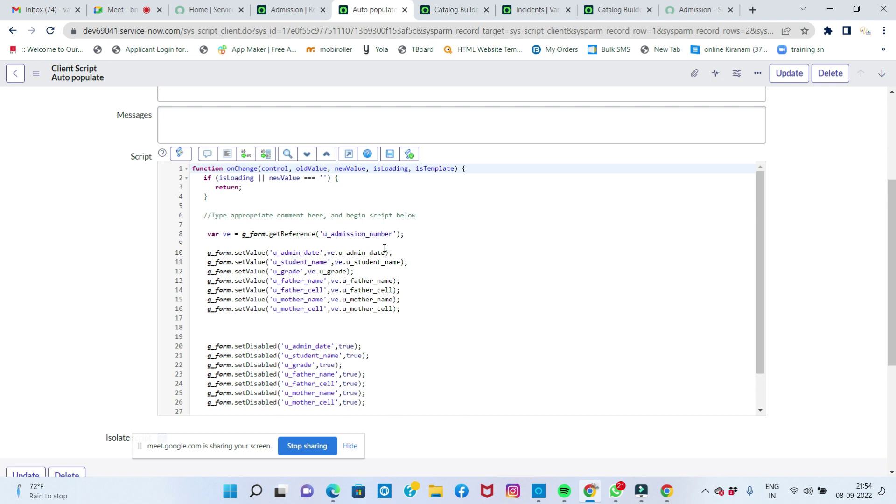
click(397, 233)
text(callab)
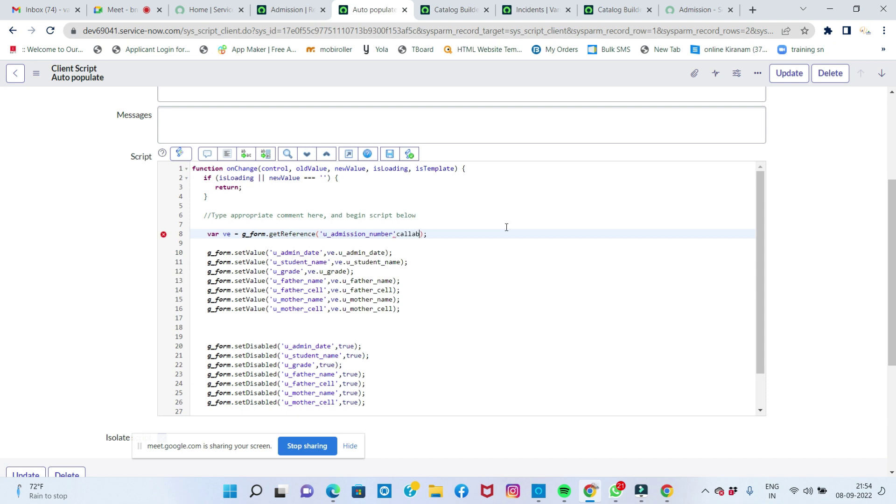
key(BackSpace)
text(back)
click(452, 234)
key(Return)
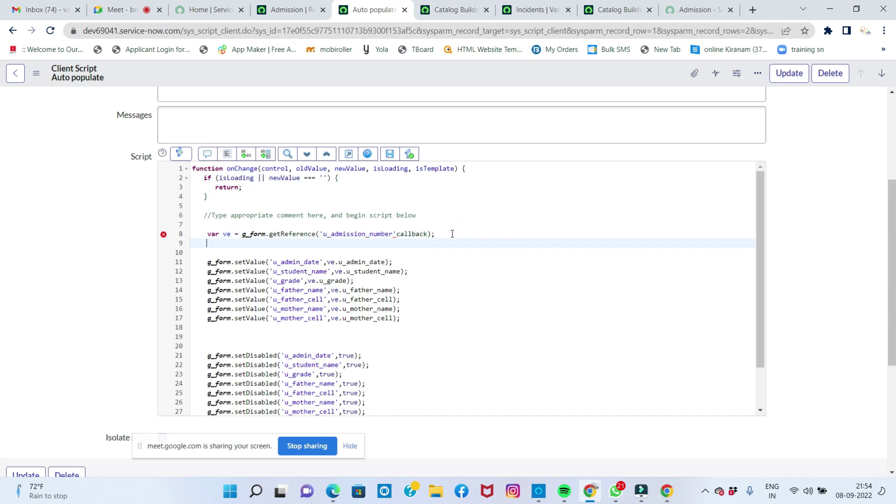
key(Return)
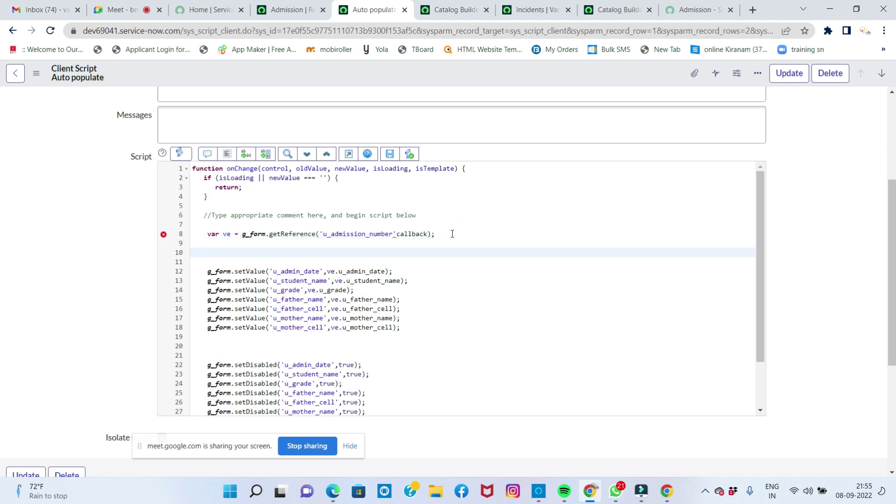
click(396, 234)
text(,)
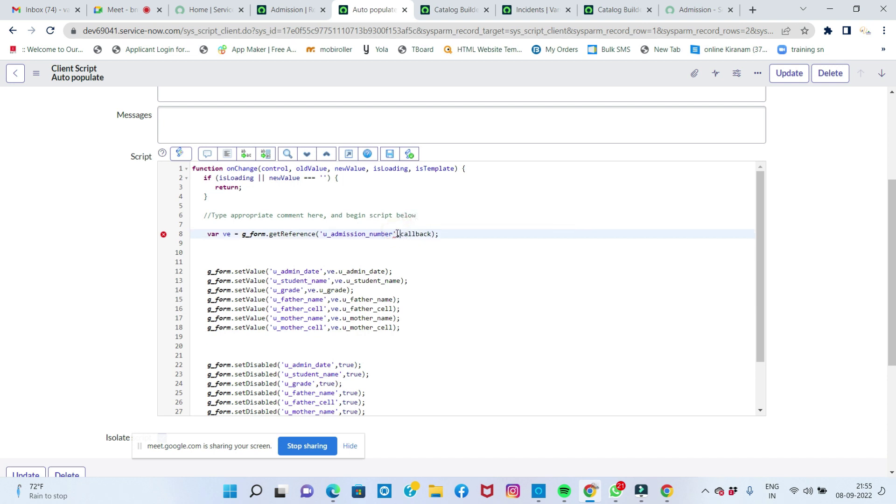
Step: Wrap the setValue and setDisabled lines in a function callback(ve) with opening and closing braces, and save the client script
click(300, 261)
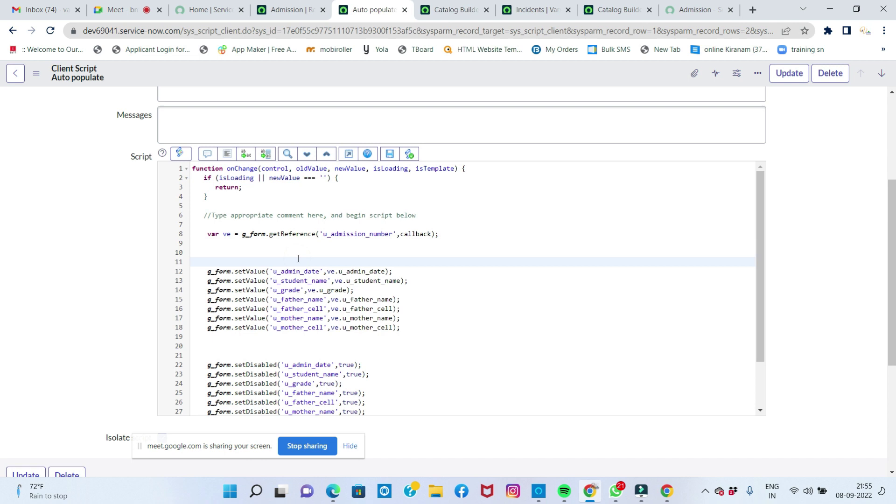
text(function cal)
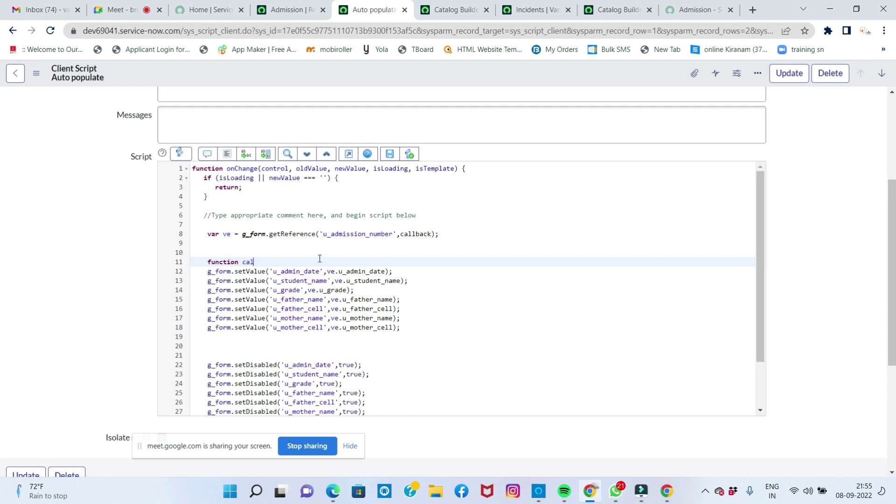
text(lback(ve))
key(Return)
text({)
click(262, 273)
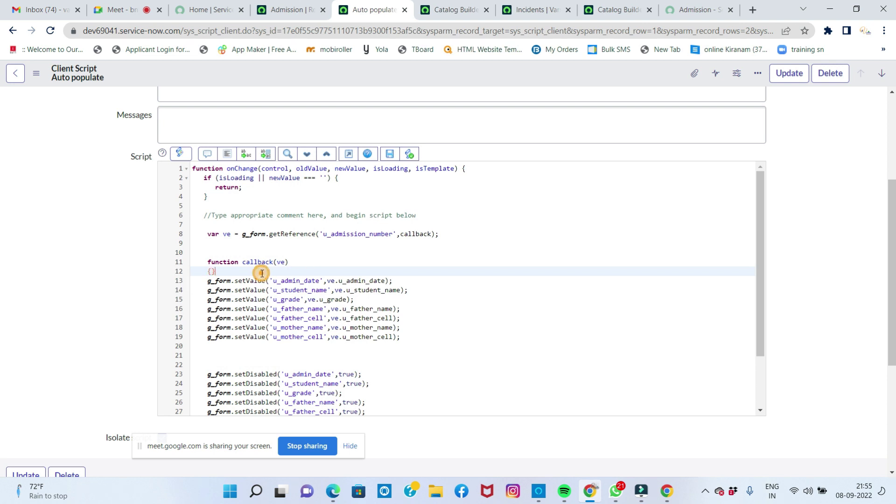
scroll(266, 284, down, 2)
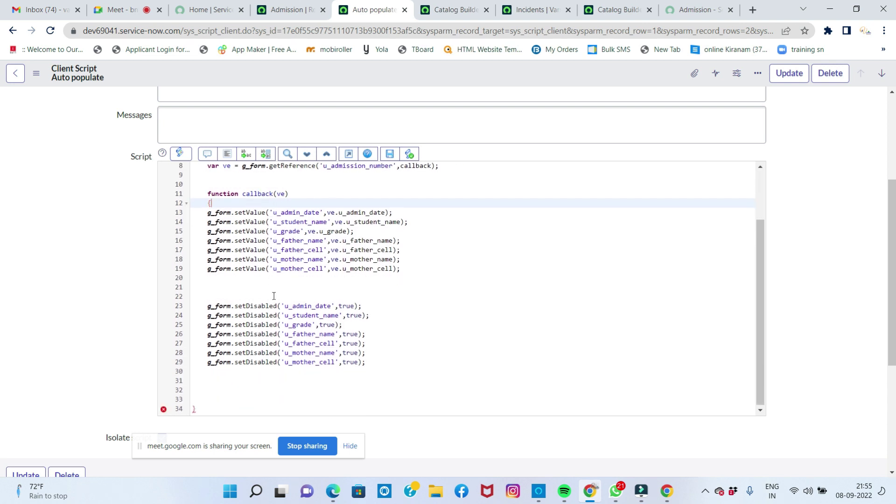
click(229, 374)
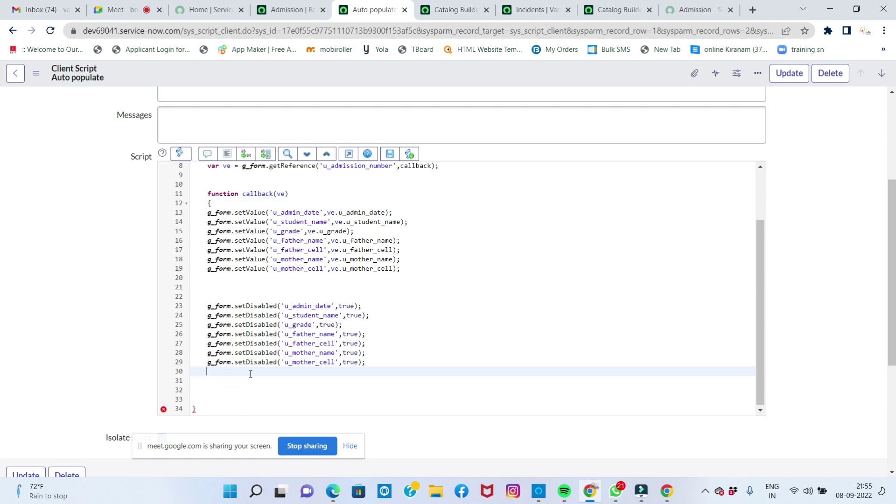
text(})
click(290, 373)
scroll(313, 294, up, 2)
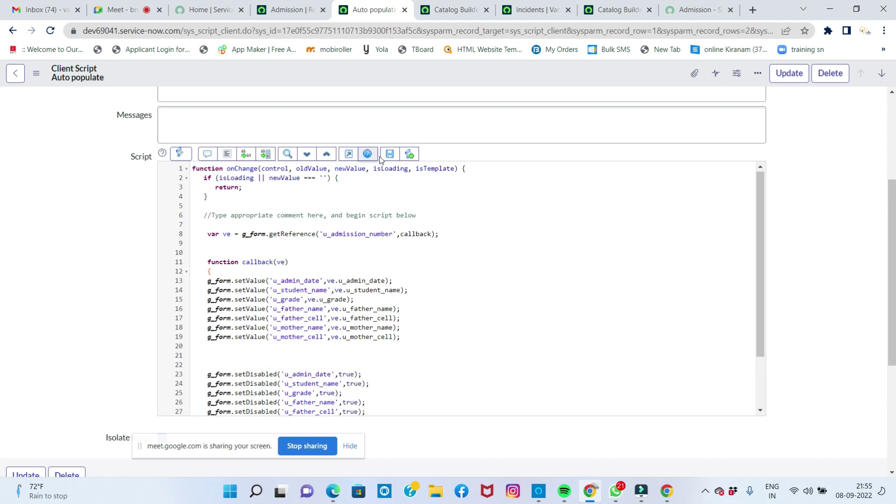
click(389, 156)
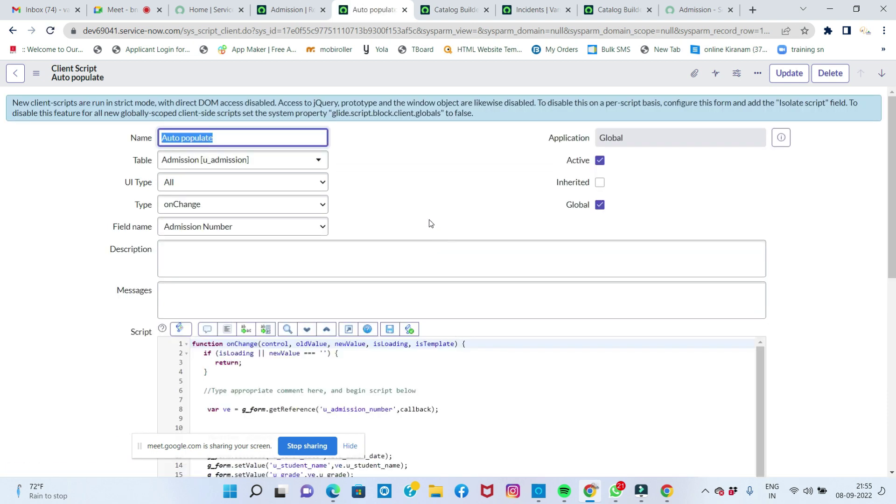
Step: Open the Admissions list from the application navigator in a separate browser tab and open the Coaching admission record
click(306, 12)
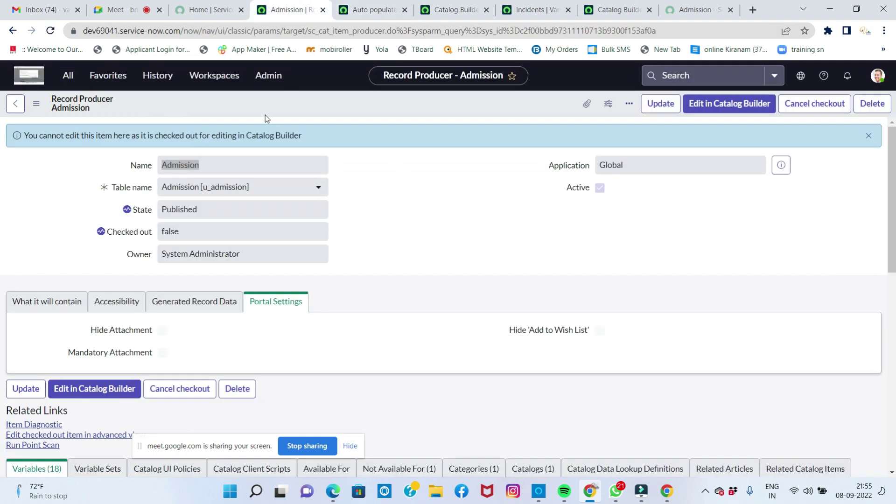
click(203, 14)
click(287, 12)
click(67, 79)
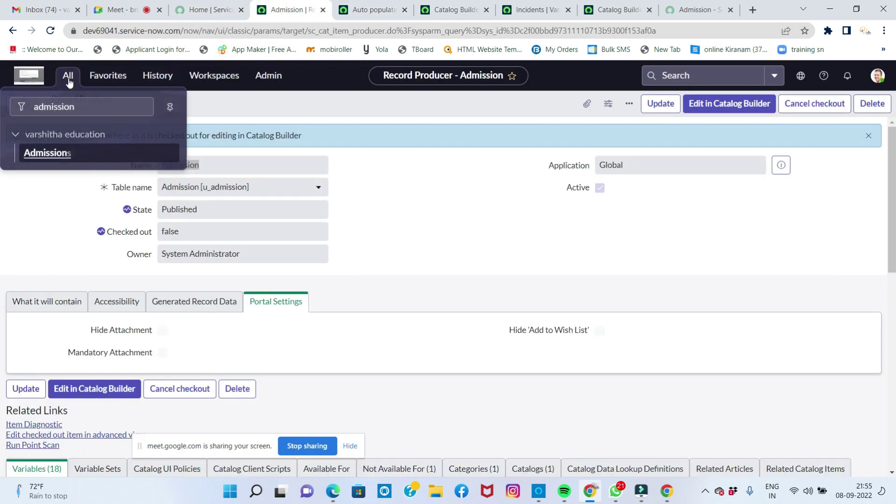
middle_click(59, 159)
click(320, 12)
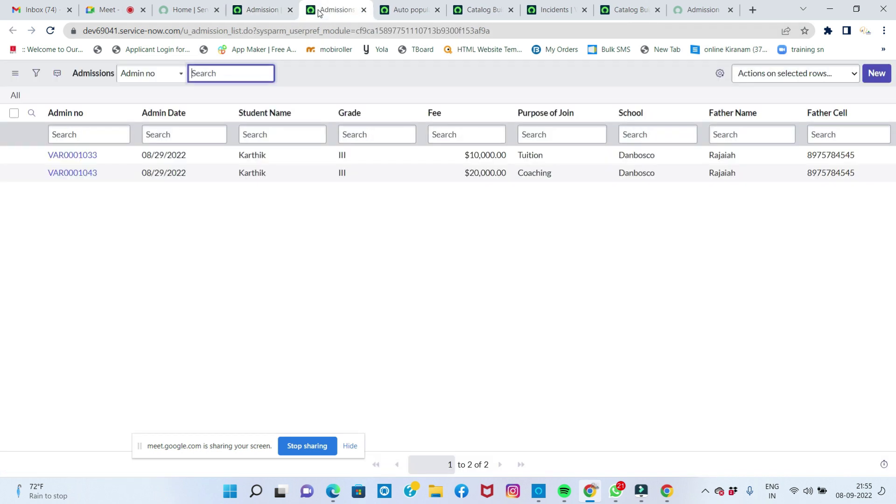
click(86, 174)
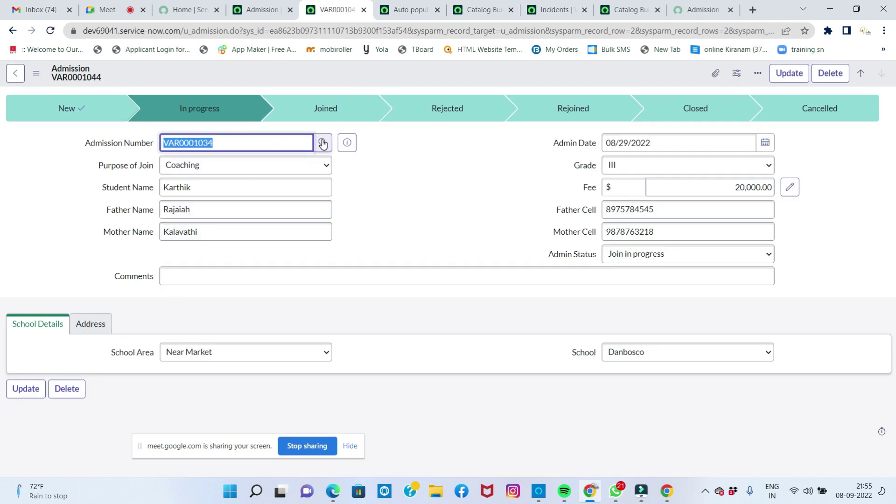
Step: Test the callback script by choosing the second and then the first listed Admission Number on the admission record
click(322, 142)
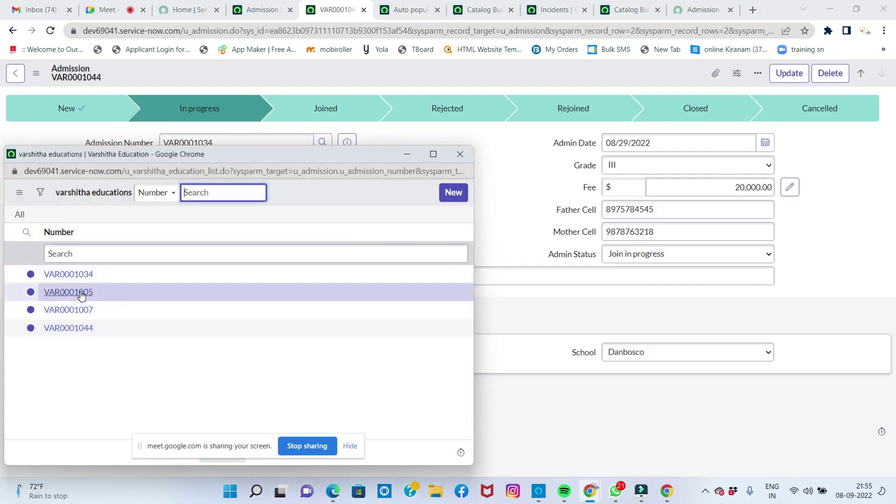
click(81, 293)
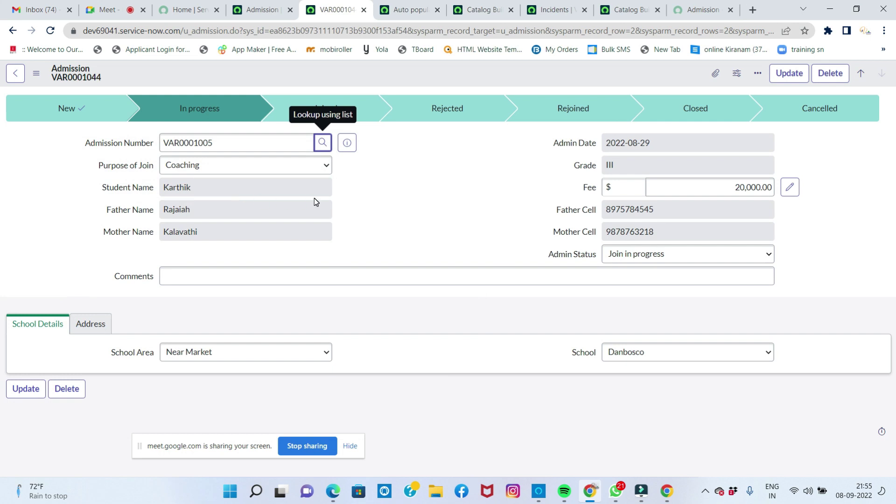
click(323, 143)
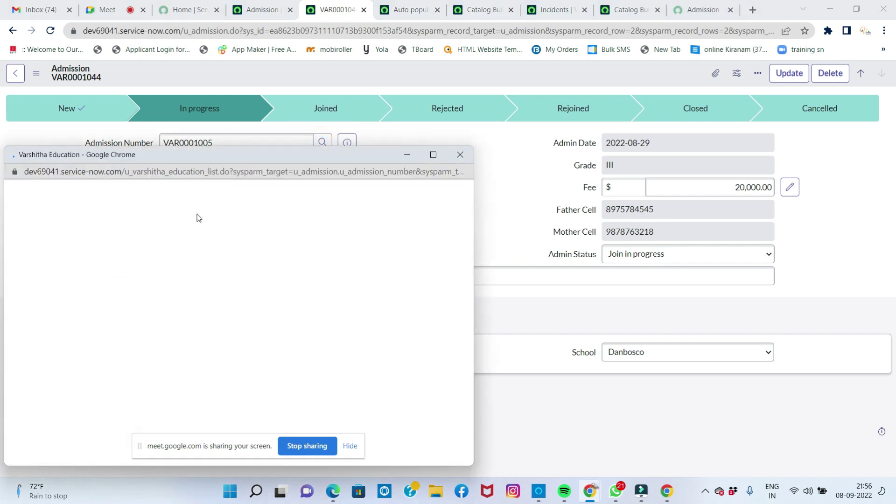
click(85, 276)
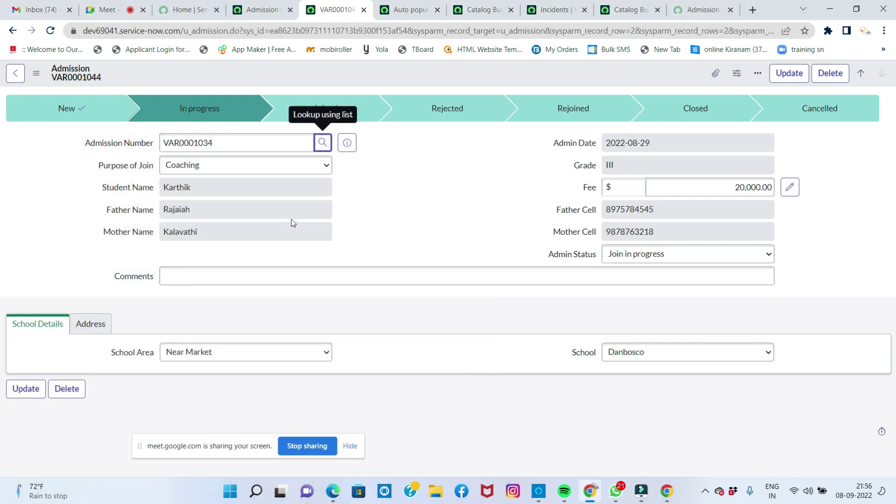